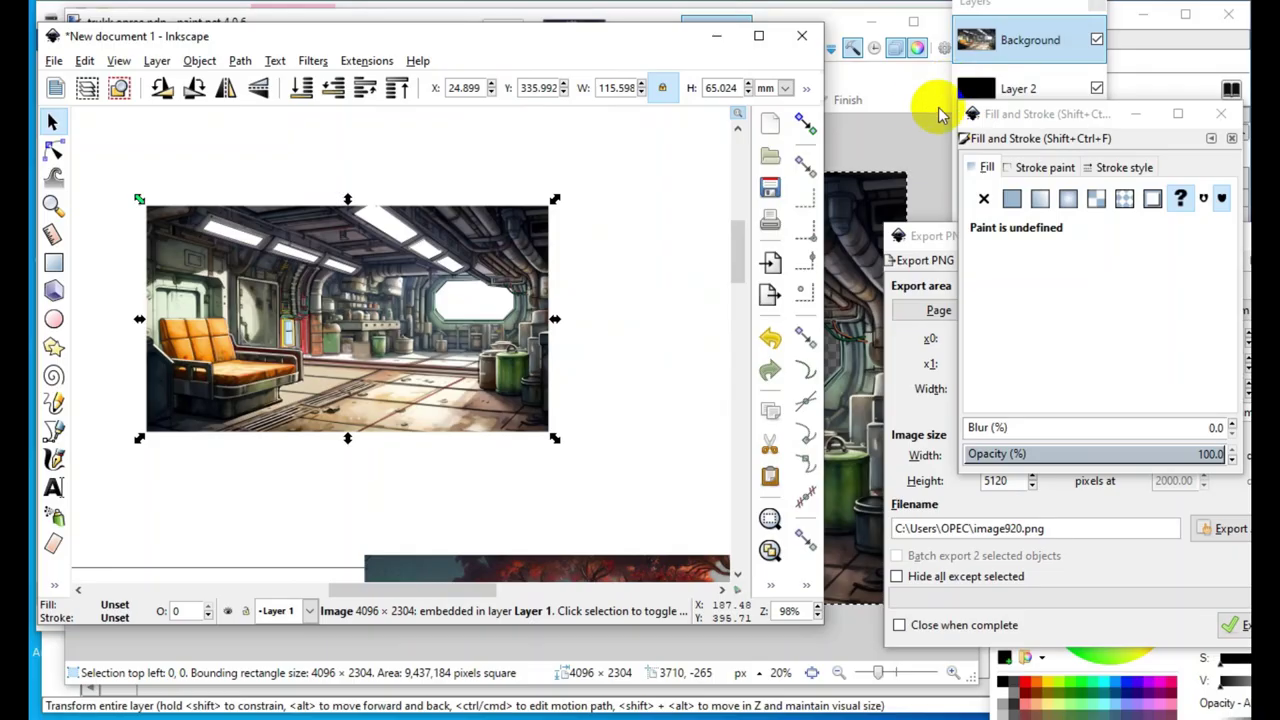
Switch to paint.net, add a new empty layer and move the black Layer 2 to the top of the layer stack
left_click(930, 112)
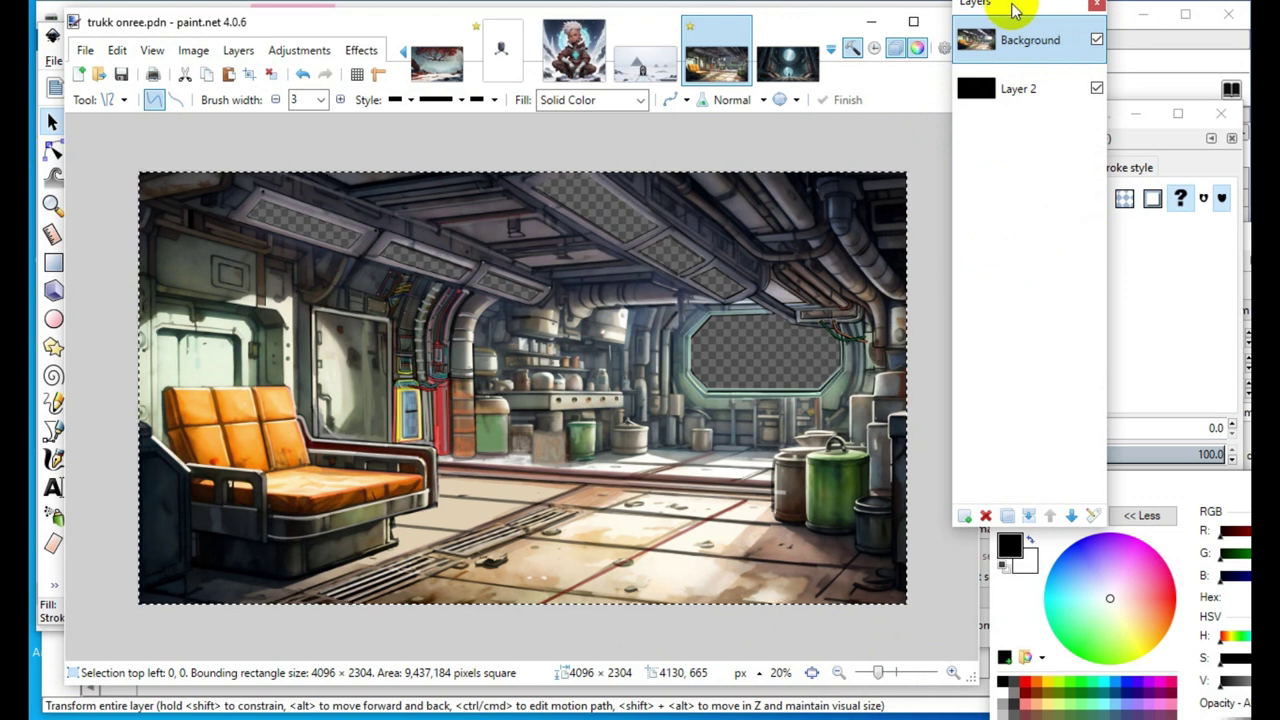
left_click(965, 517)
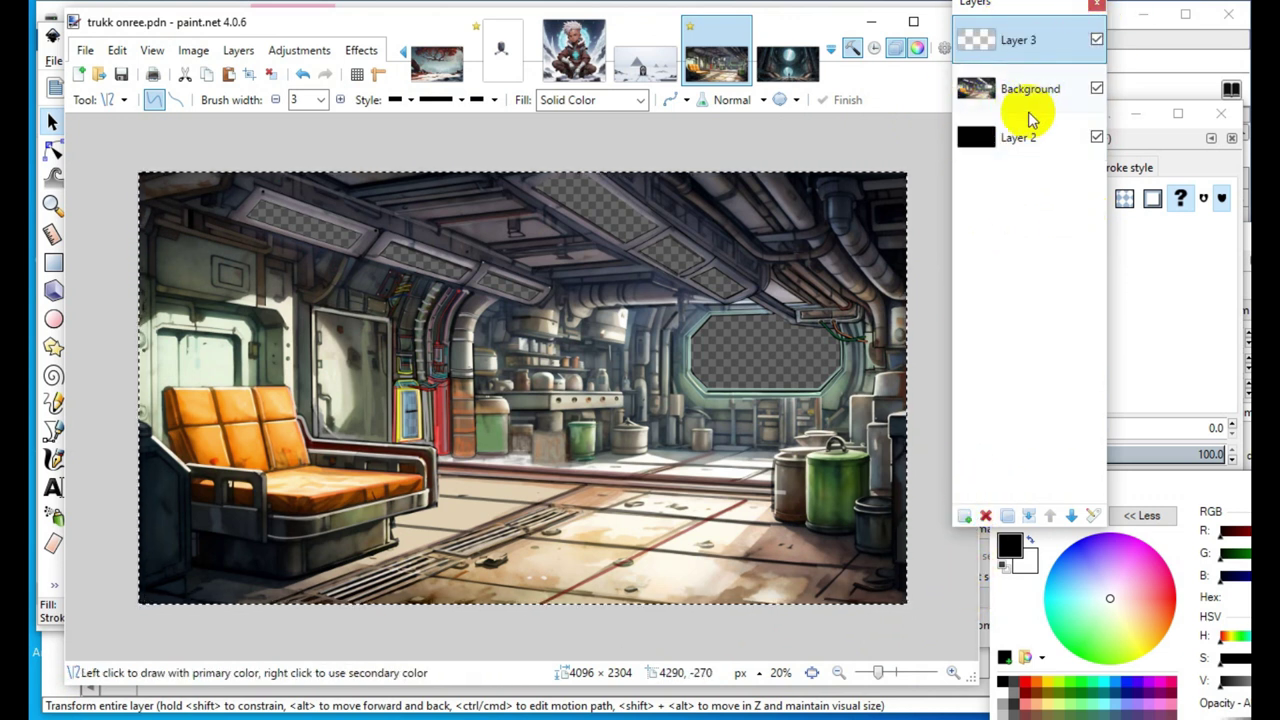
left_click_drag(1037, 145, 1017, 40)
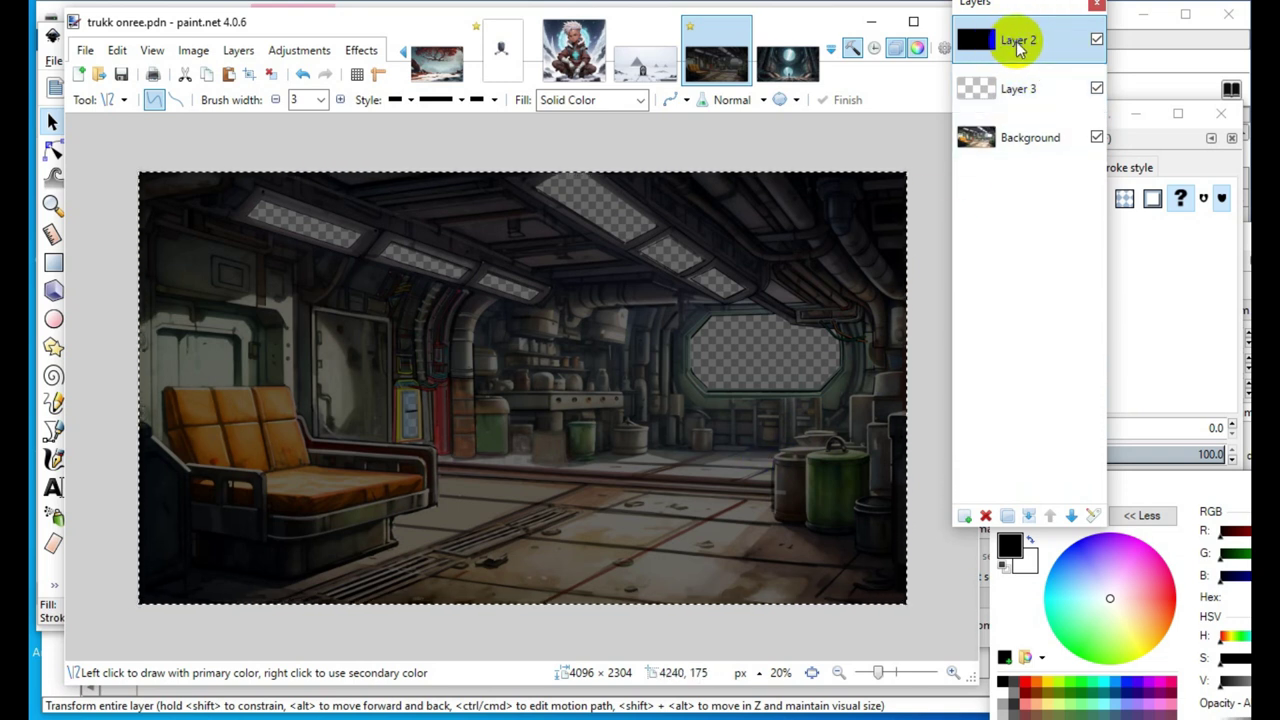
Darken the room by setting the opacity of the black Layer 2 to 176
double_click(1017, 42)
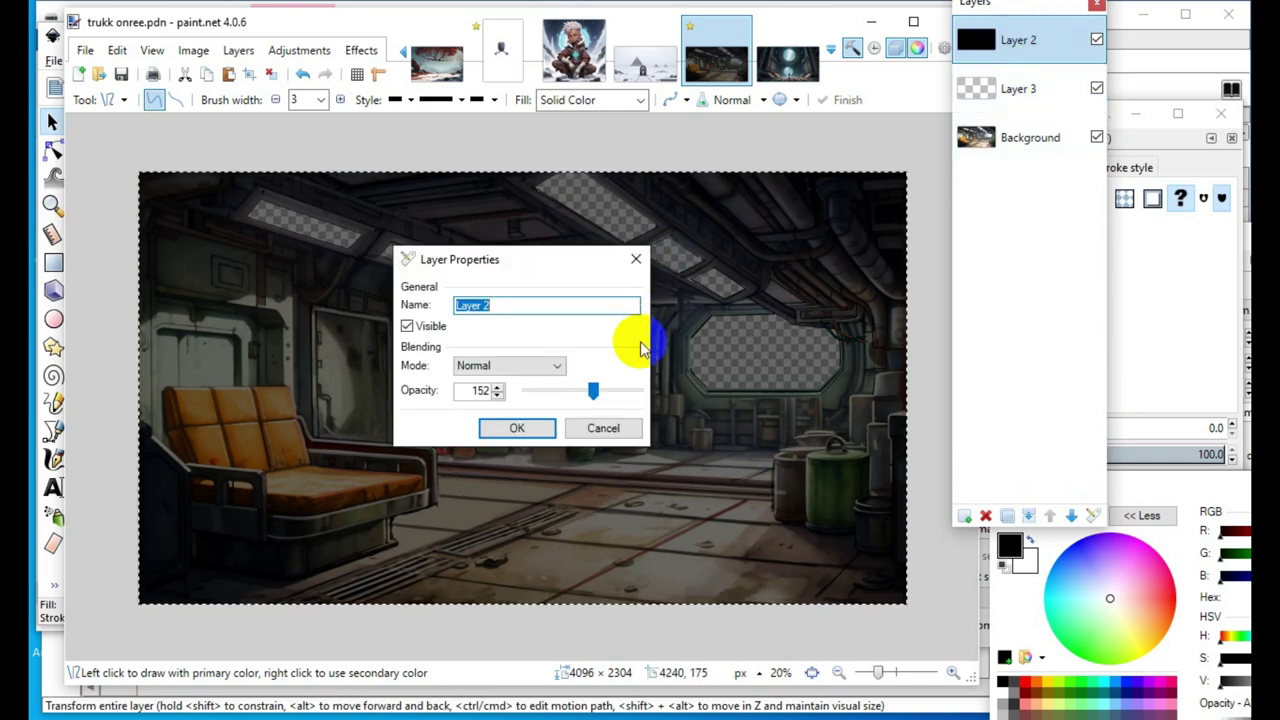
left_click_drag(588, 391, 537, 391)
left_click_drag(614, 400, 620, 415)
left_click_drag(486, 256, 189, 8)
left_click_drag(314, 158, 287, 176)
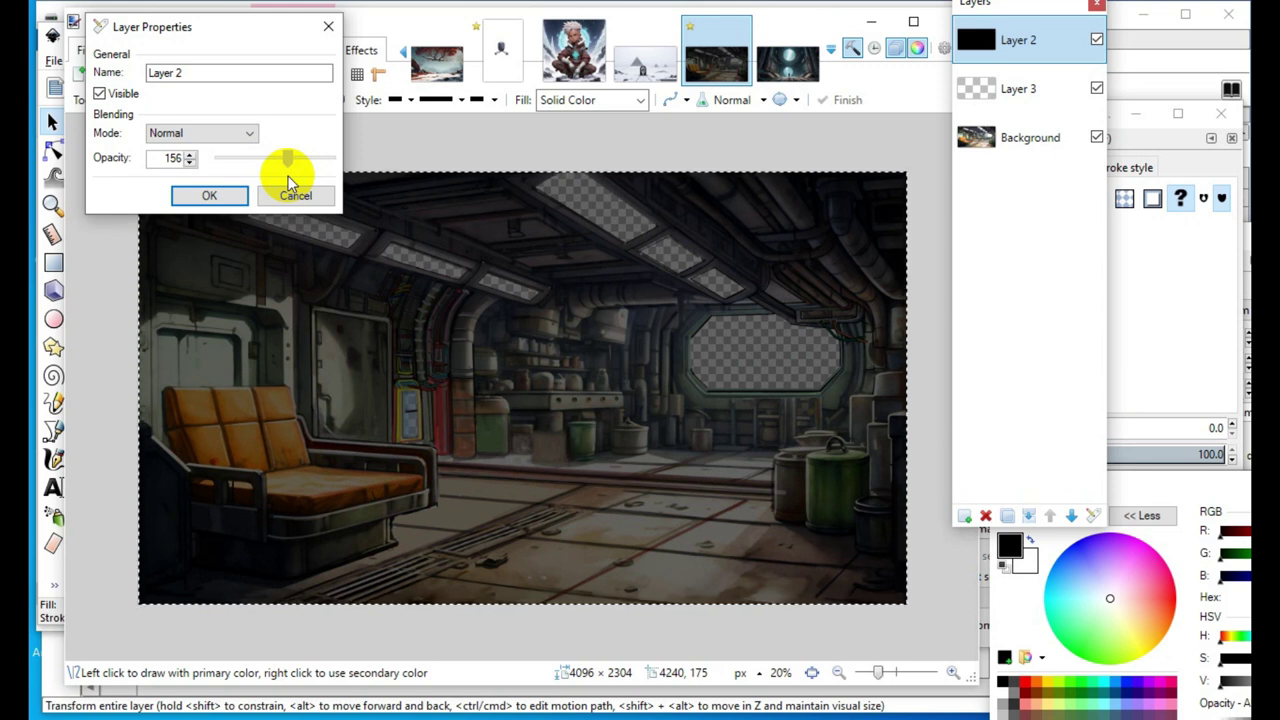
left_click_drag(288, 177, 295, 174)
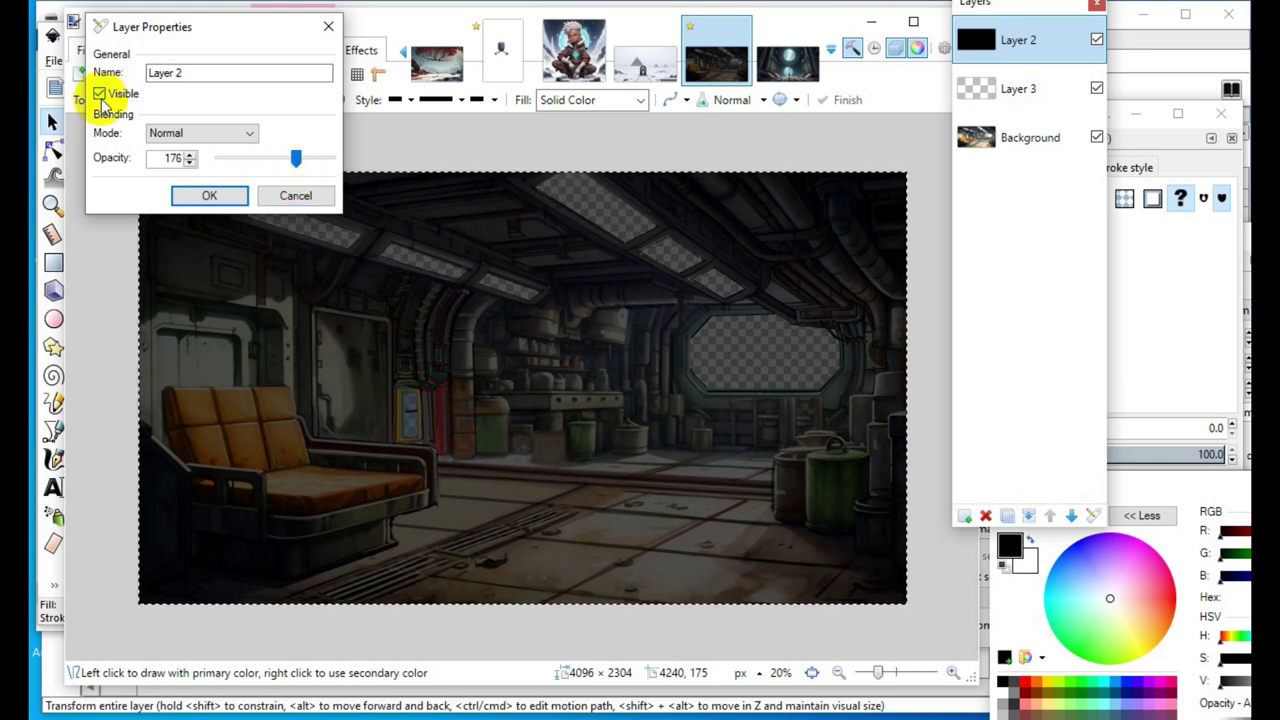
left_click(209, 197)
left_click(463, 451)
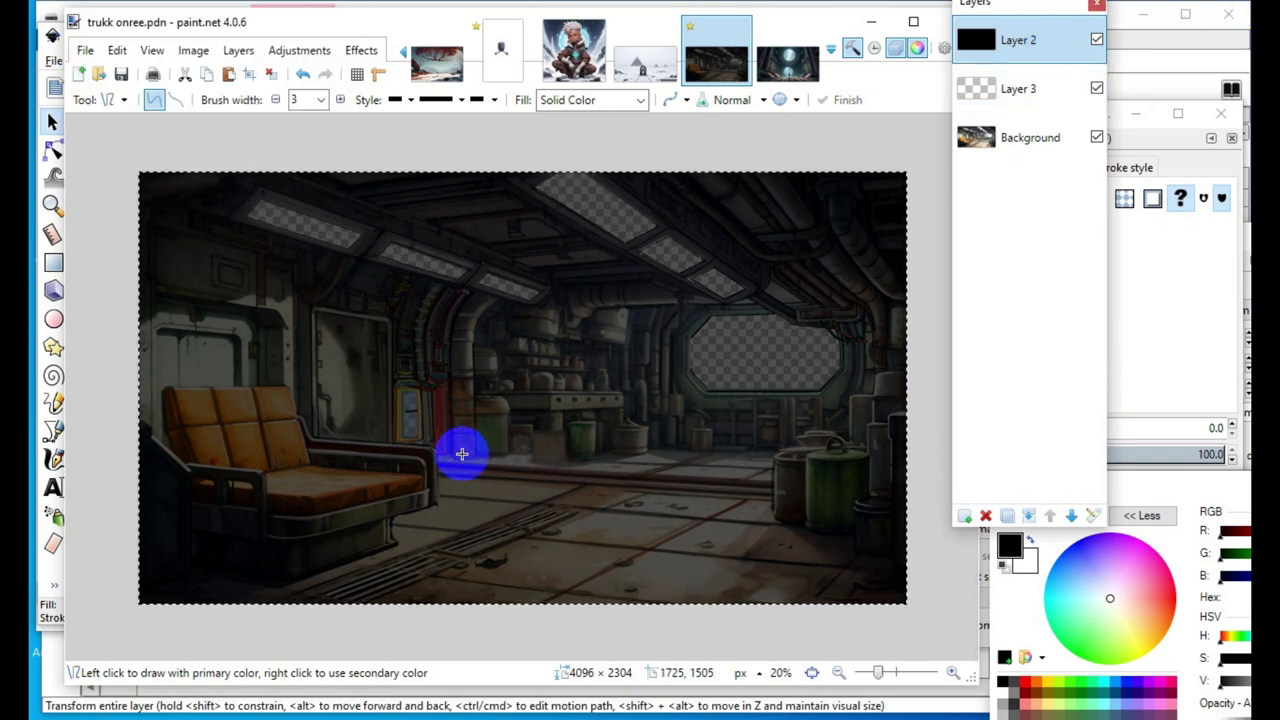
double_click(1040, 35)
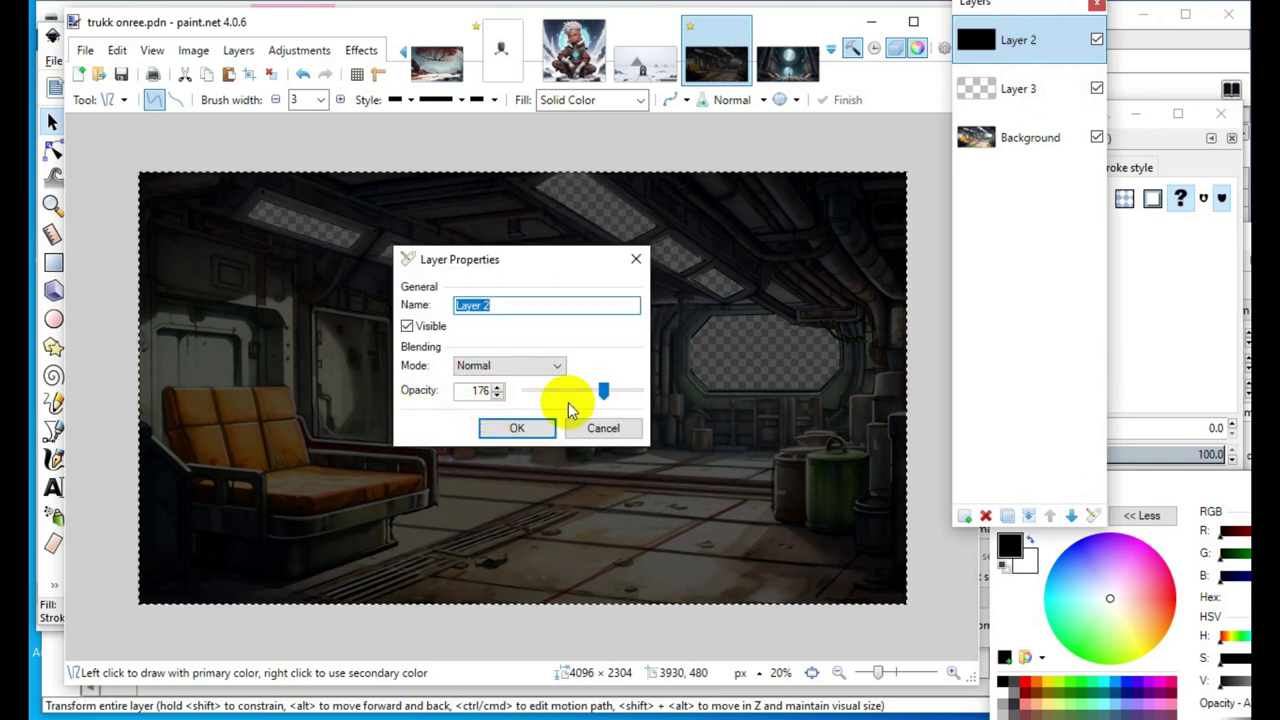
left_click(518, 428)
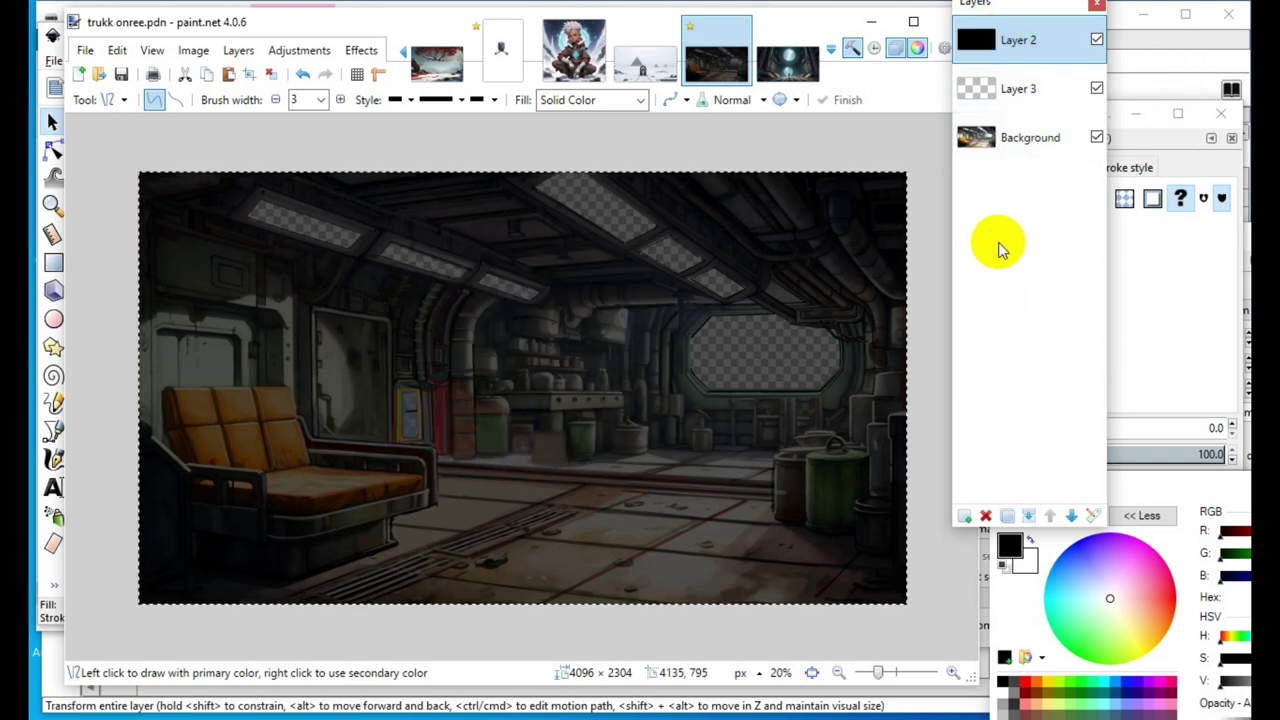
Use the Color Picker to sample full transparency from the empty Layer 3 as the primary colour
left_click(975, 137)
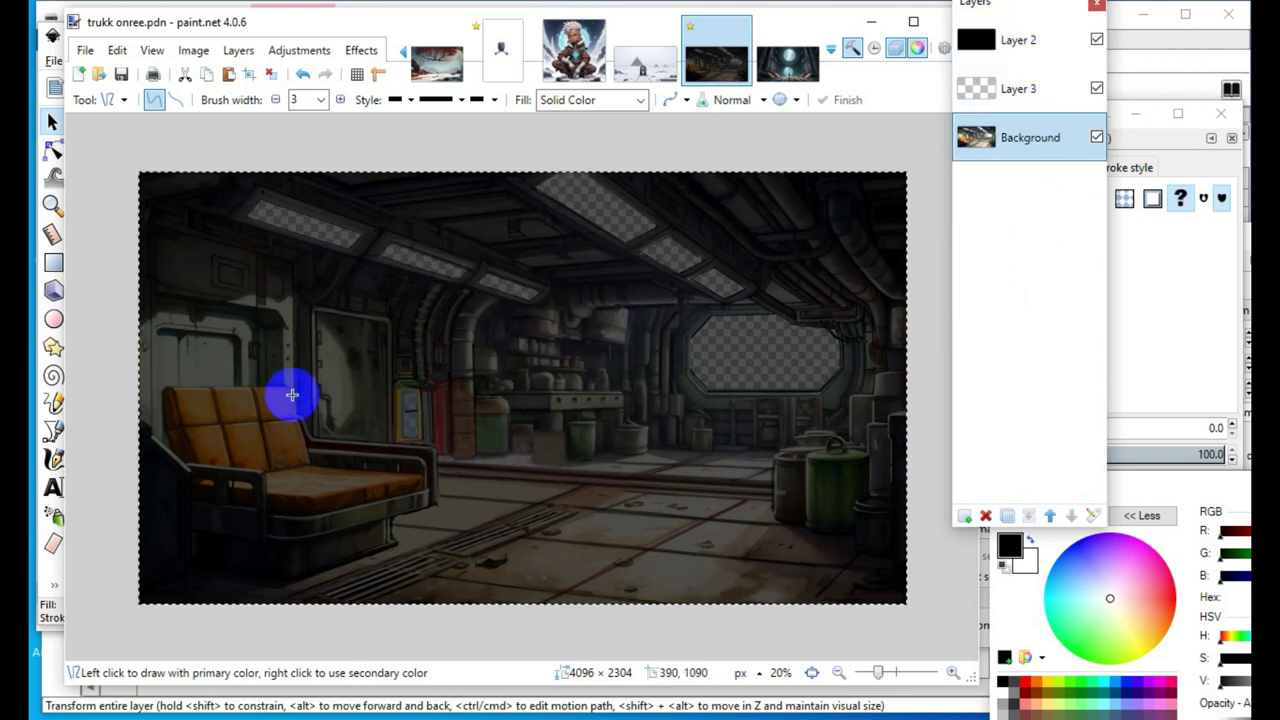
left_click_drag(995, 4, 709, 238)
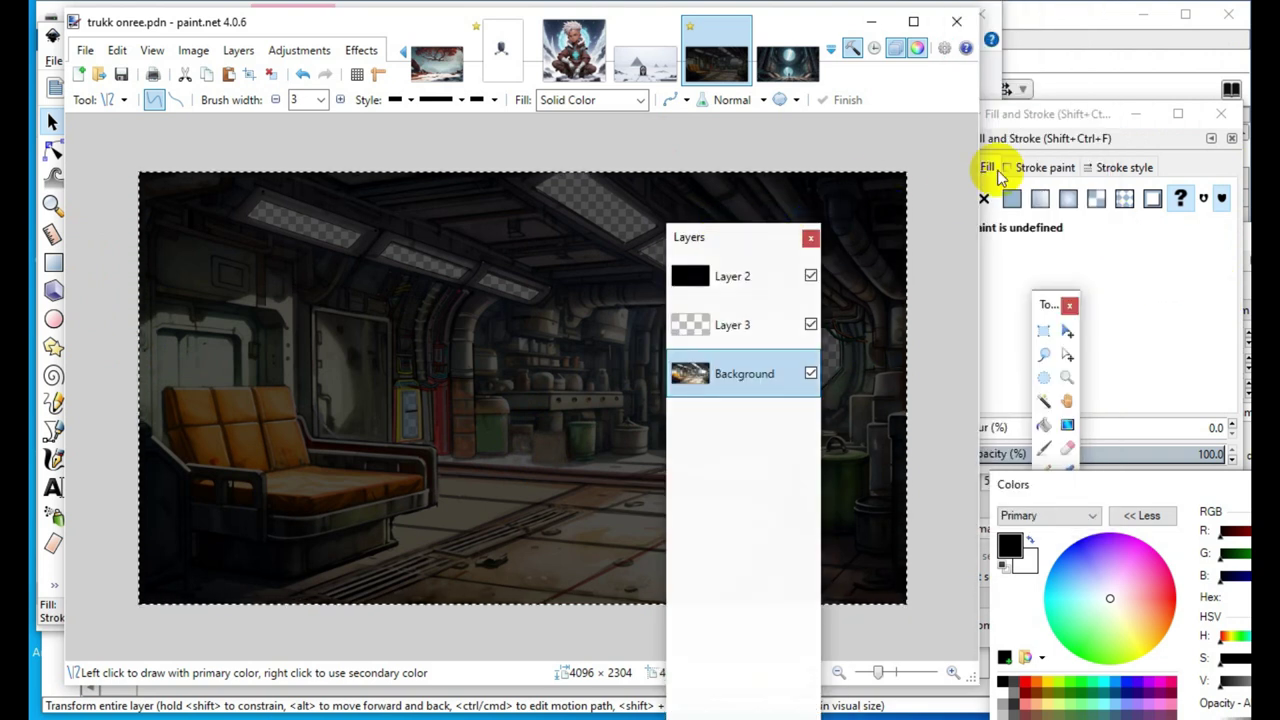
left_click_drag(1045, 306, 124, 152)
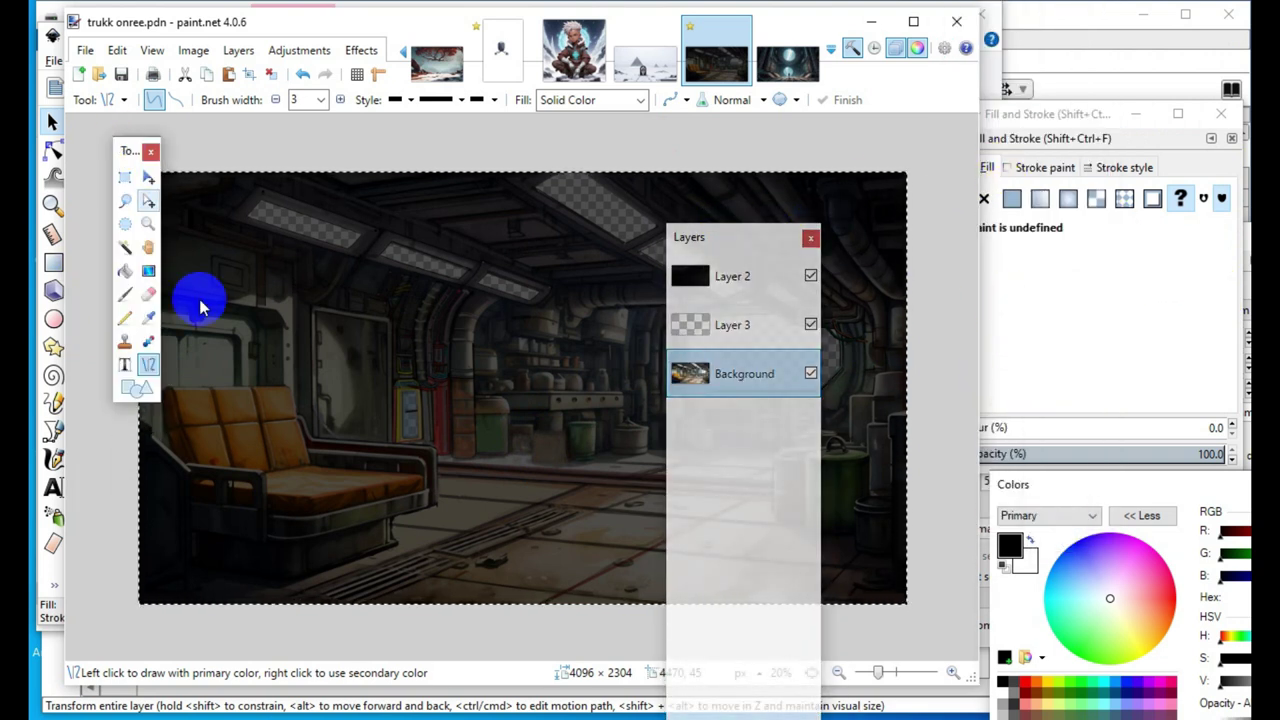
left_click(148, 320)
left_click_drag(729, 247, 1051, 85)
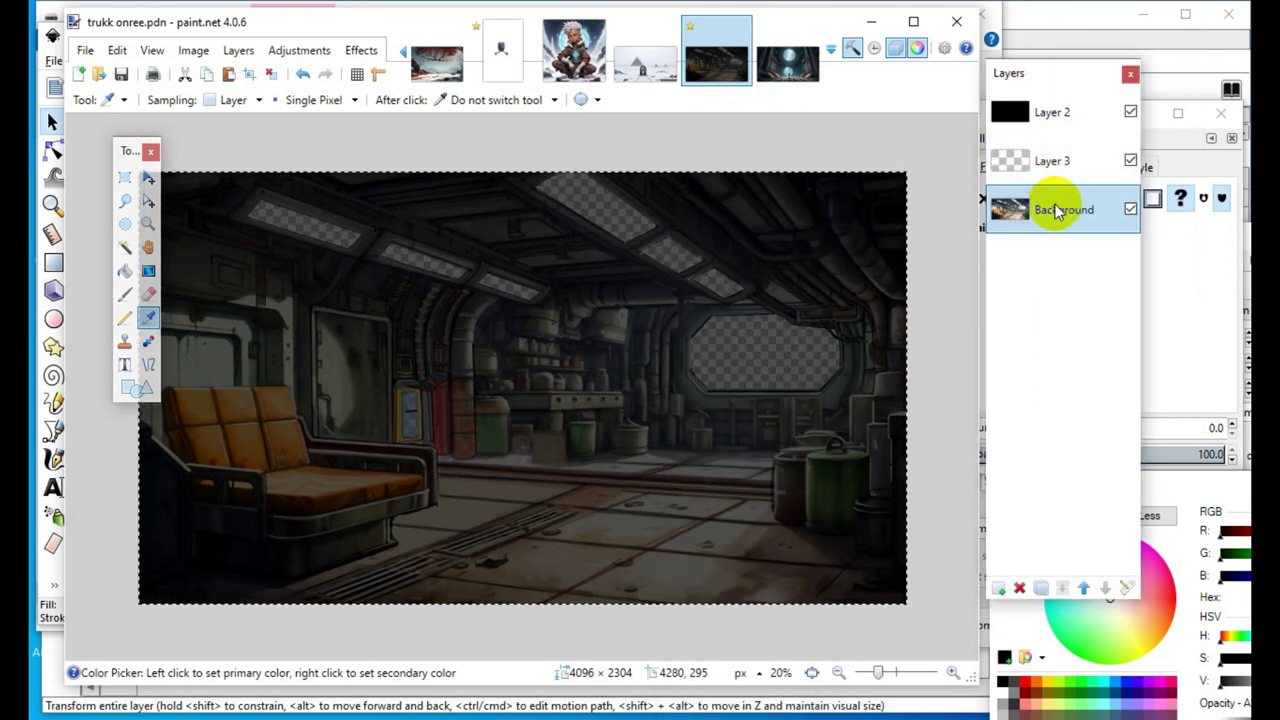
left_click(1068, 168)
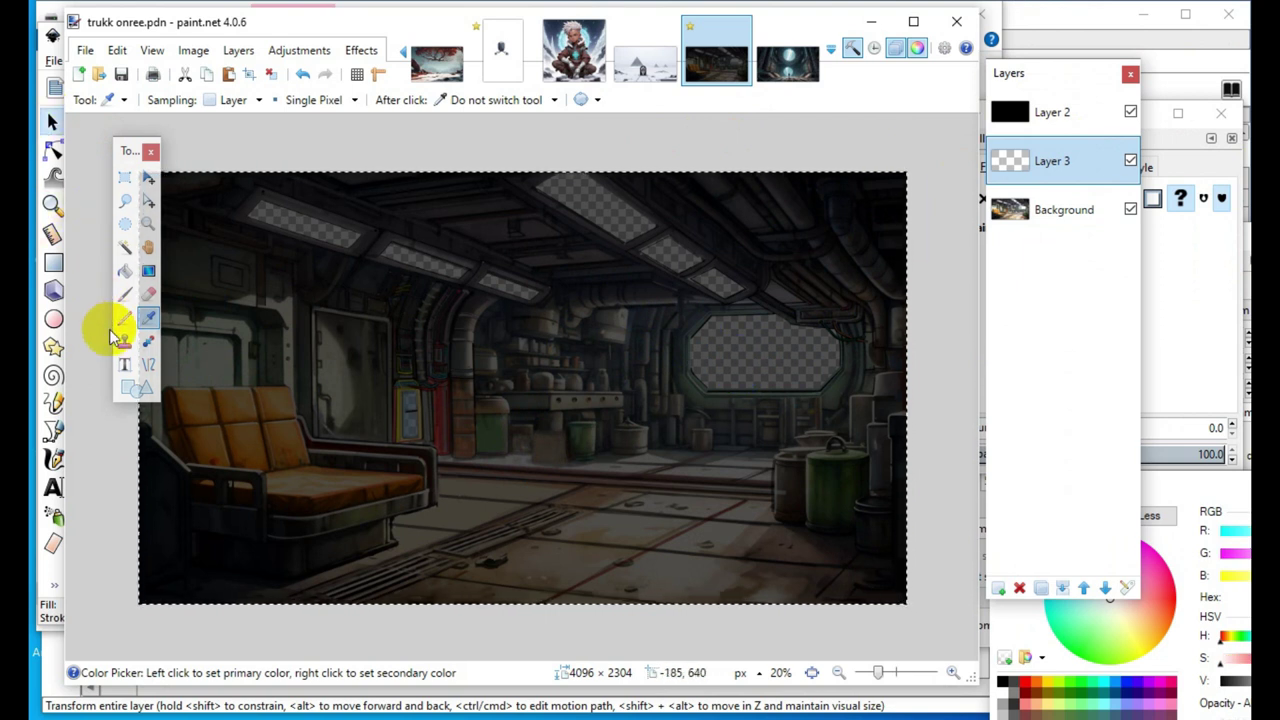
left_click(274, 306)
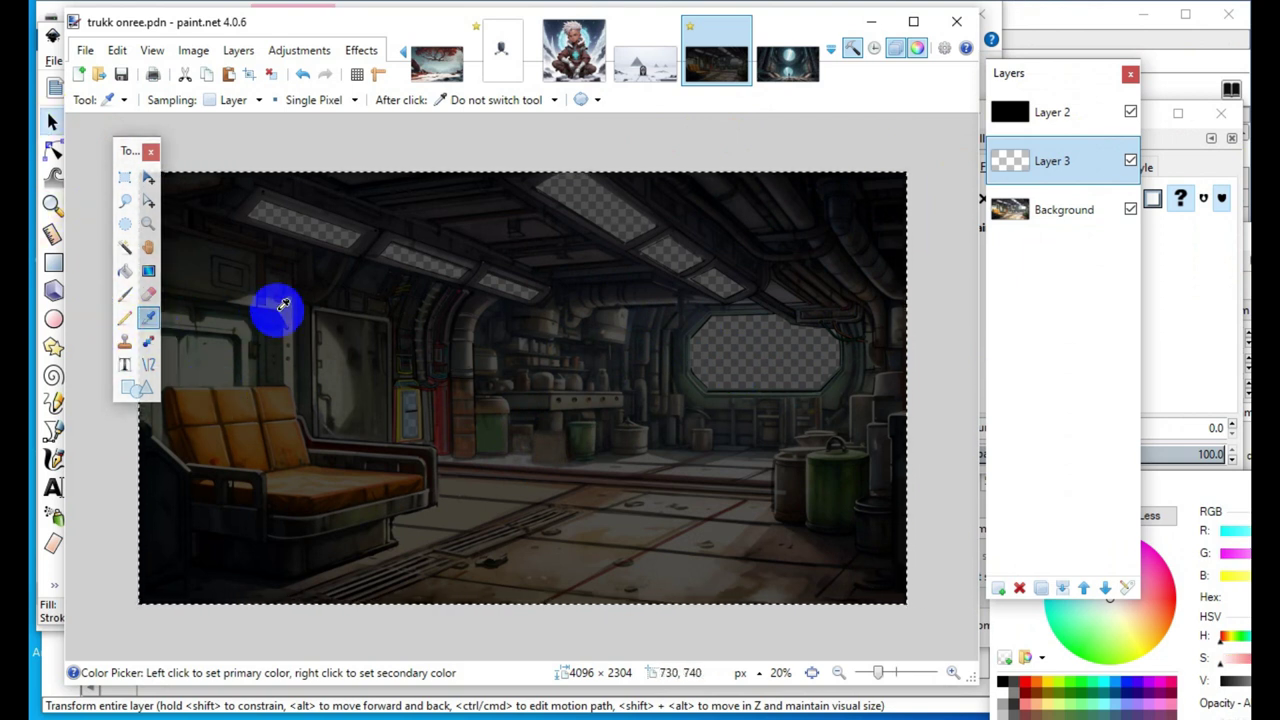
Set the Line/Curve tool to brush width 10 with Overwrite blending, and make Layer 2 the active layer
left_click(150, 365)
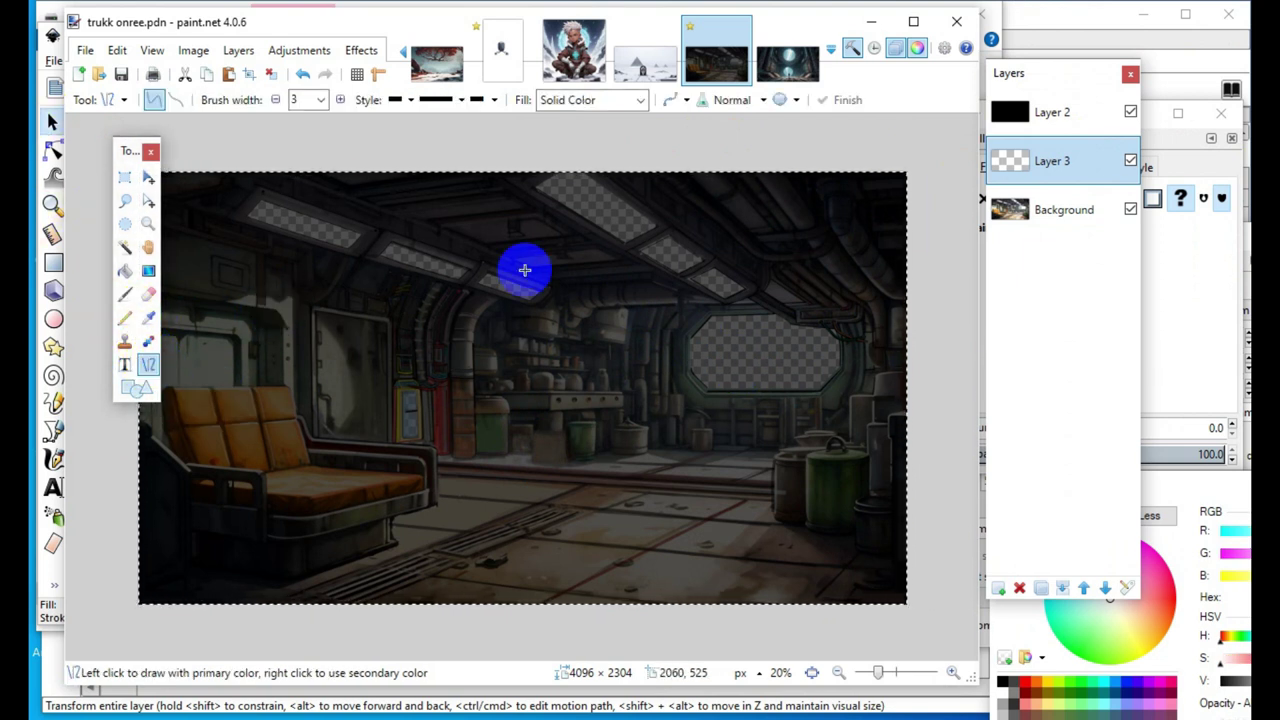
left_click(342, 100)
left_click(342, 100)
left_click(342, 100)
left_click(342, 100)
left_click(342, 100)
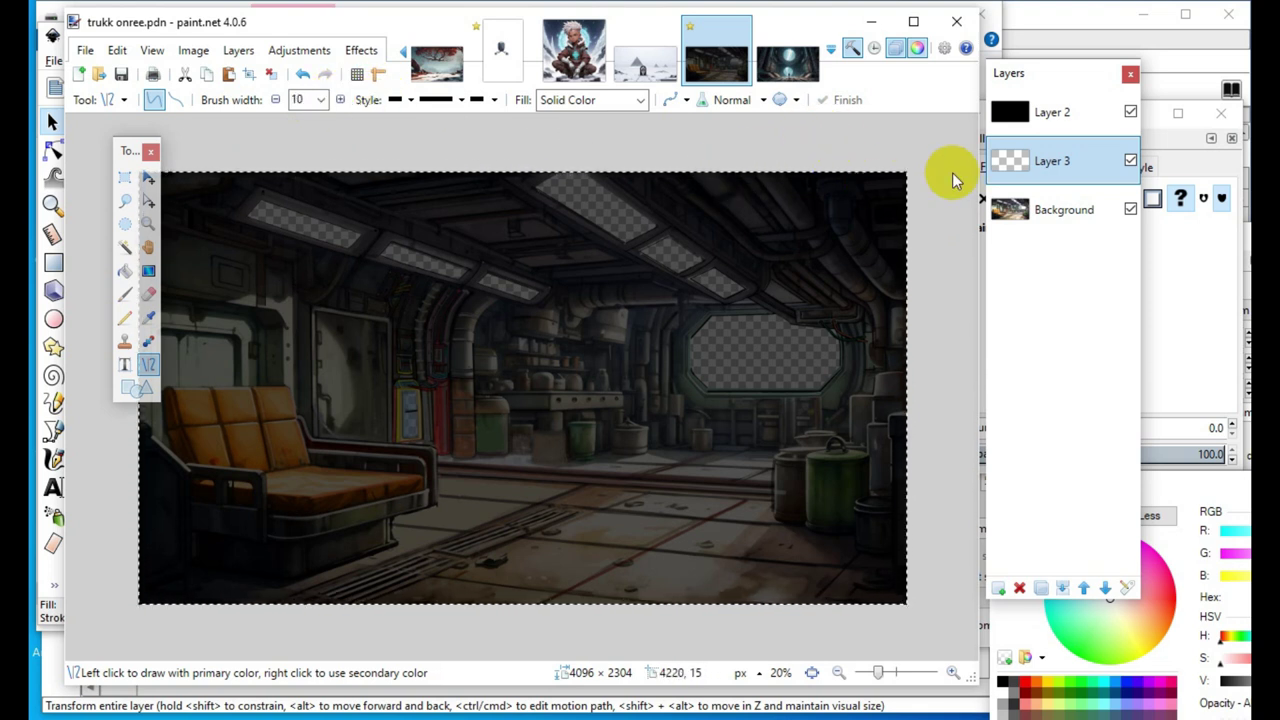
left_click(763, 101)
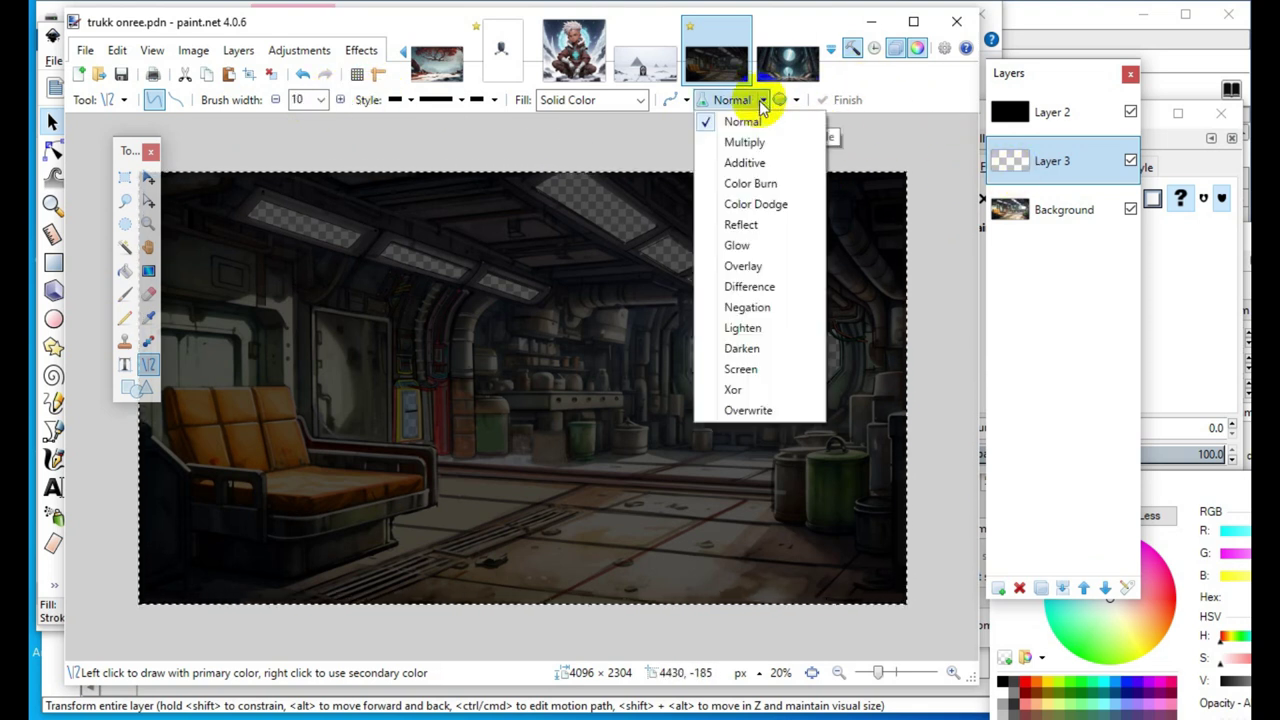
left_click(766, 412)
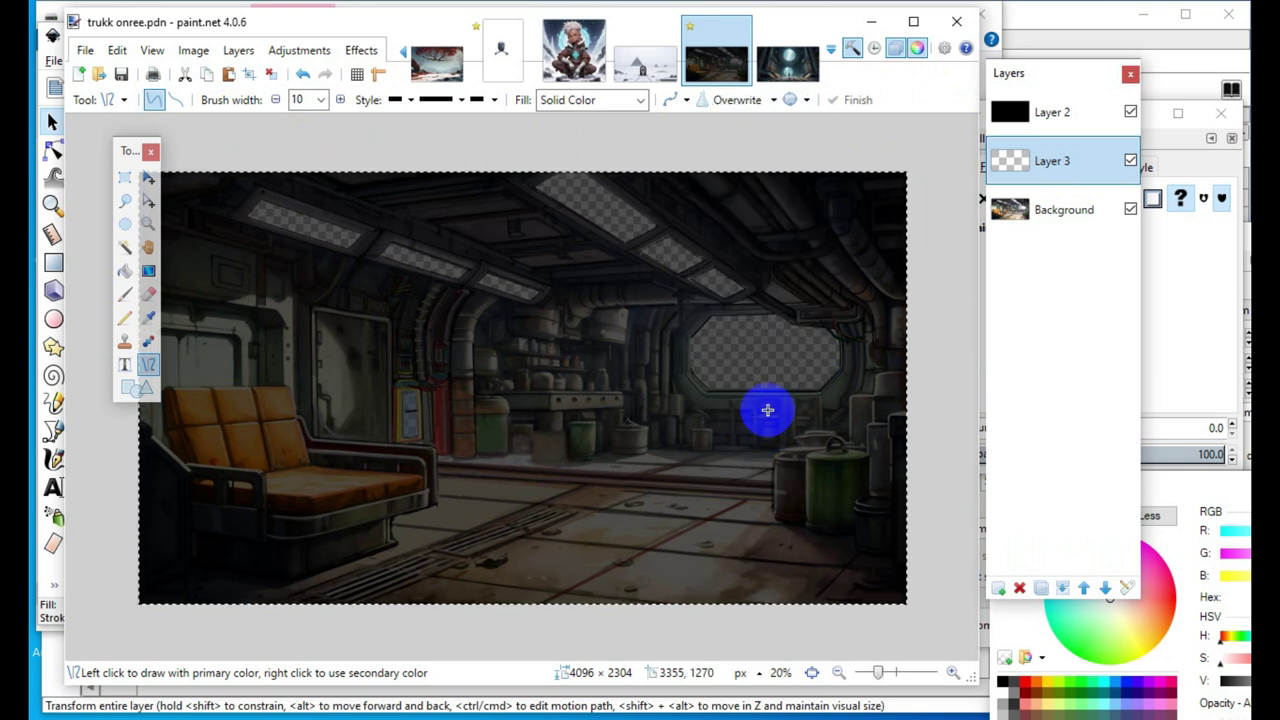
left_click_drag(1036, 80, 933, 53)
left_click(955, 85)
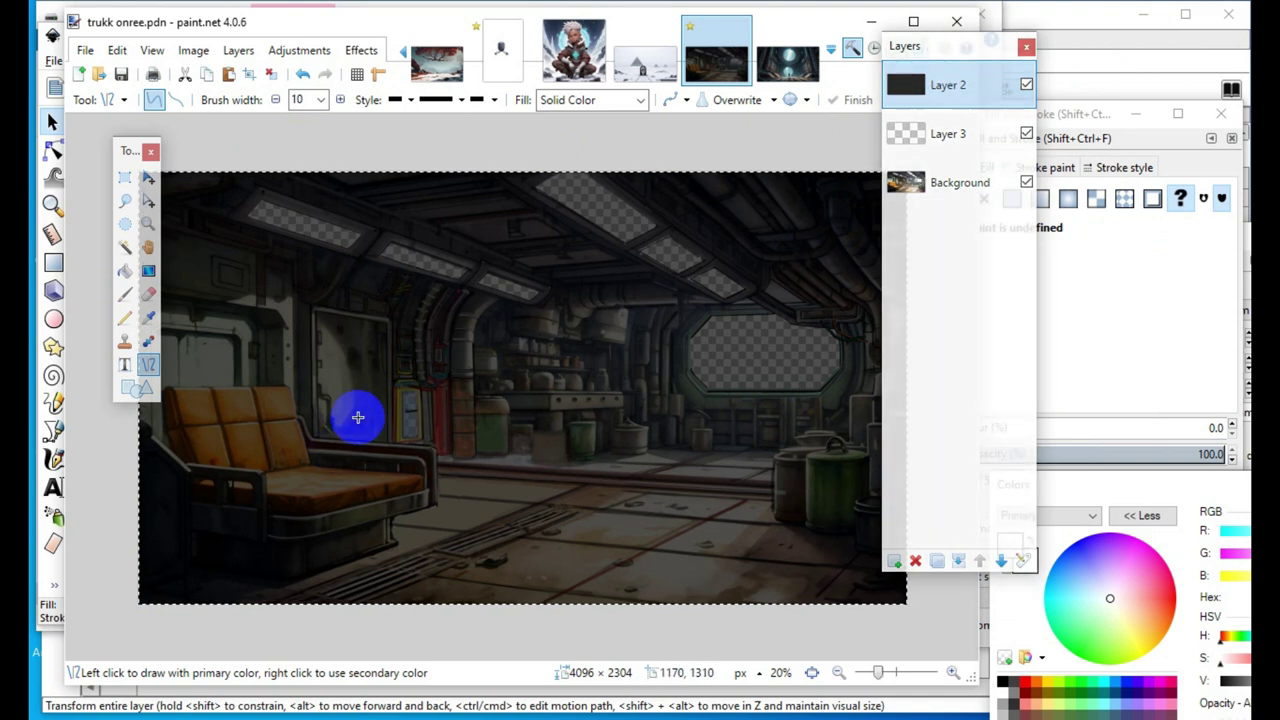
Try a diagonal transparent line about 1004 px long across the middle of Layer 2, and undo it
left_click_drag(387, 364, 537, 478)
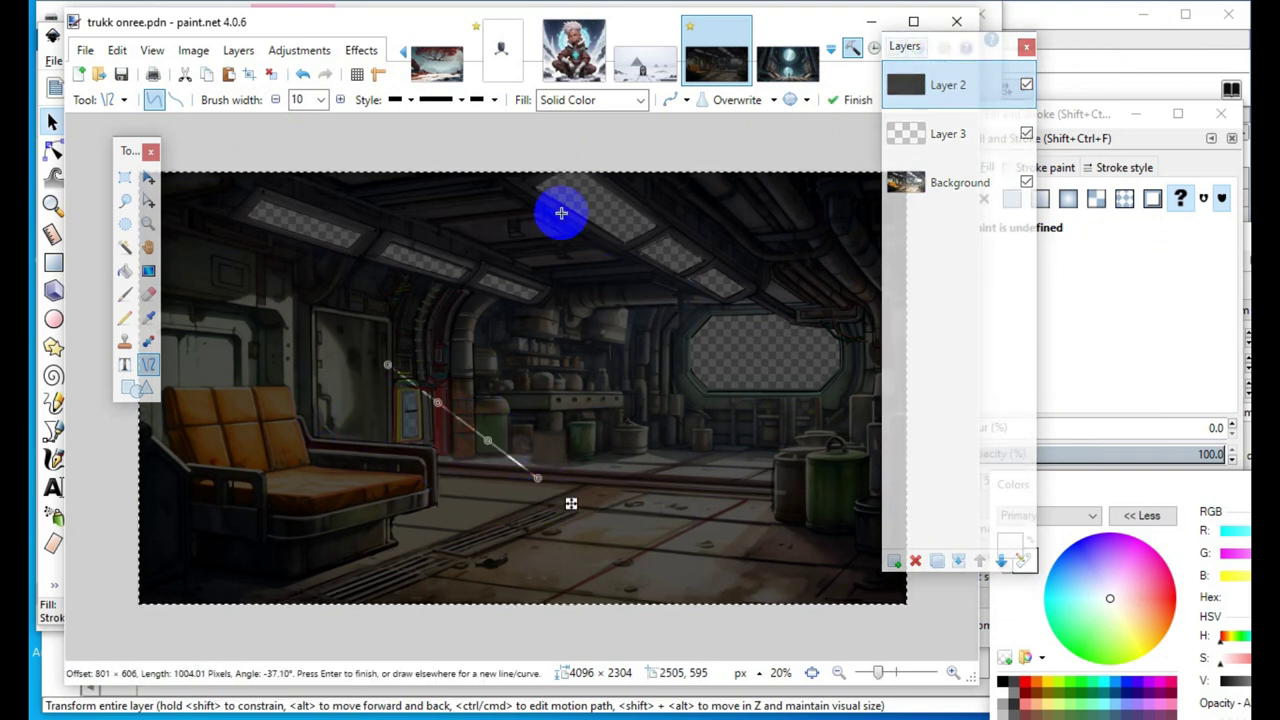
left_click(285, 97)
left_click(304, 75)
With brush width 60, cut a slightly curved transparent line about 1640 px long along the three left-hand ceiling lights on Layer 2
left_click(320, 100)
left_click(322, 315)
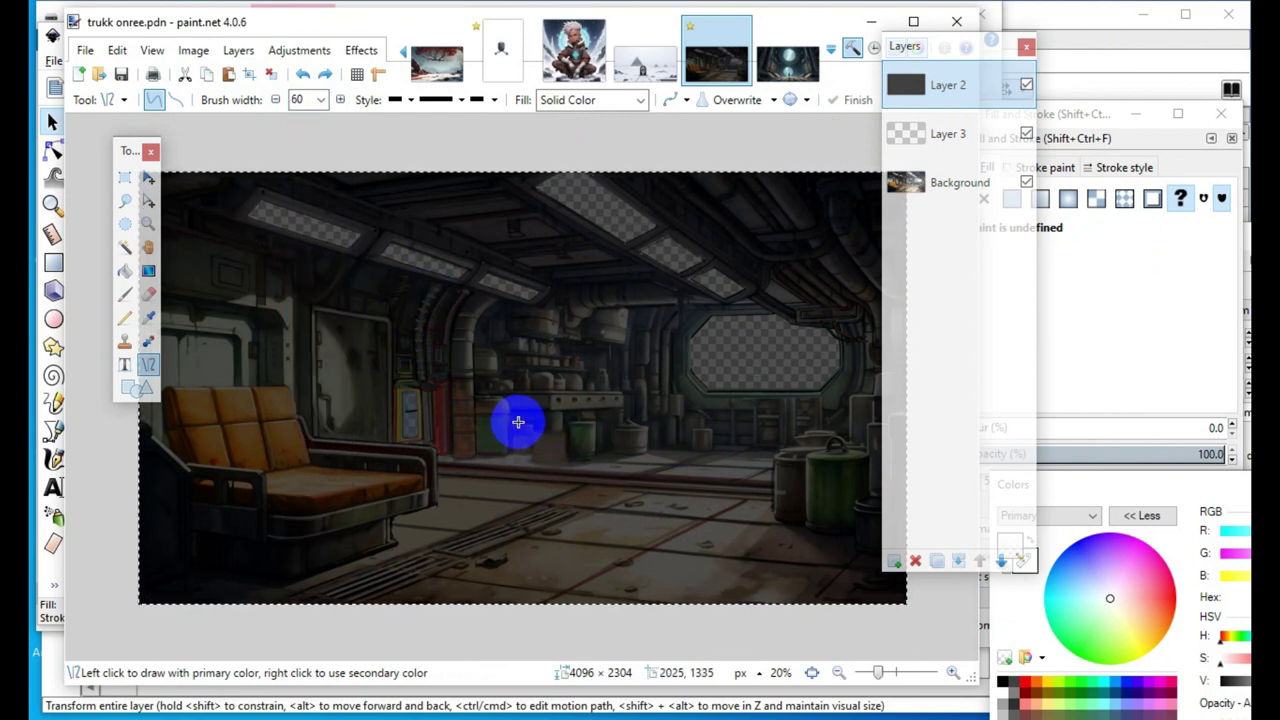
left_click(770, 604)
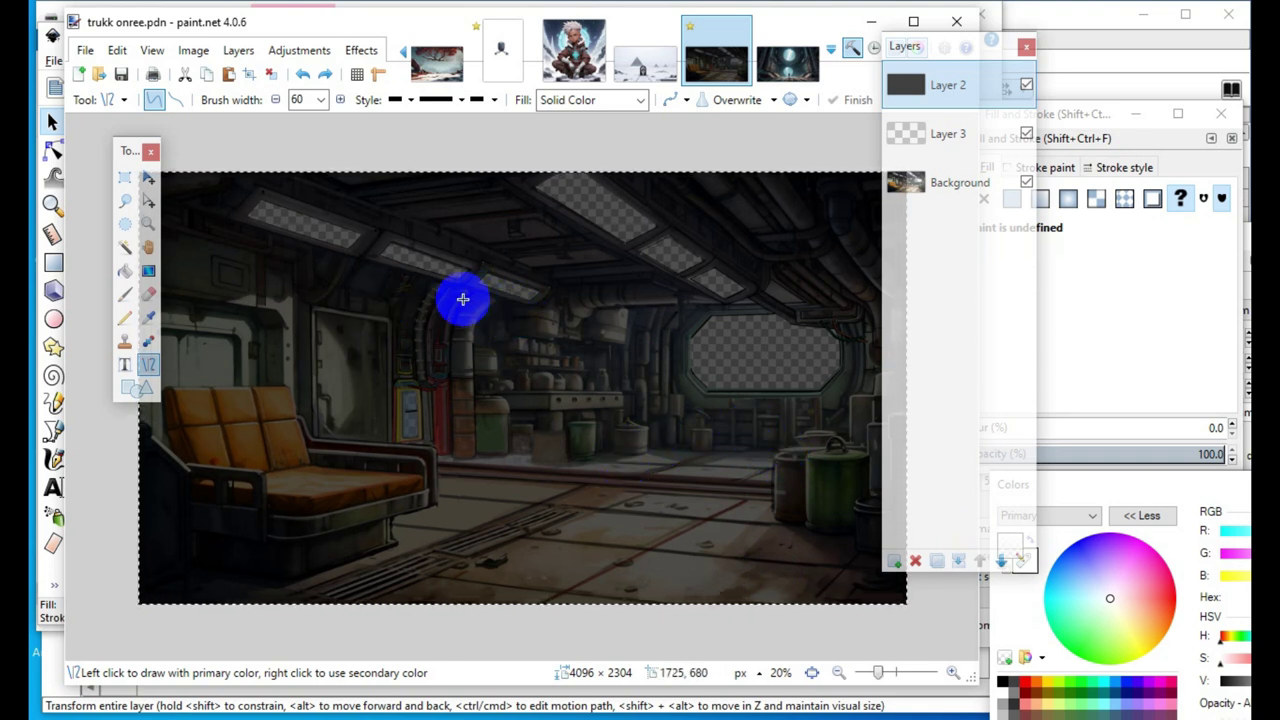
left_click_drag(257, 209, 535, 308)
left_click_drag(260, 201, 245, 211)
mouse_move(340, 237)
left_mouse_down()
mouse_move(337, 263)
mouse_move(321, 245)
left_mouse_up()
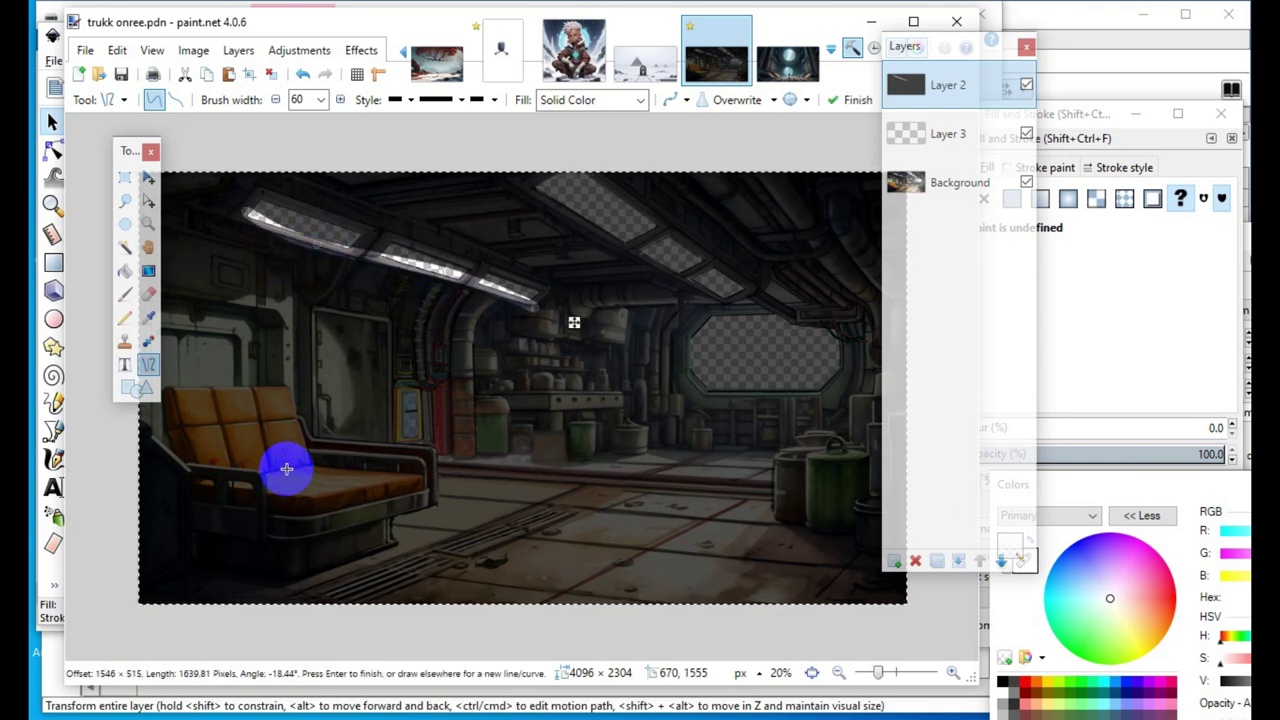
key("Return")
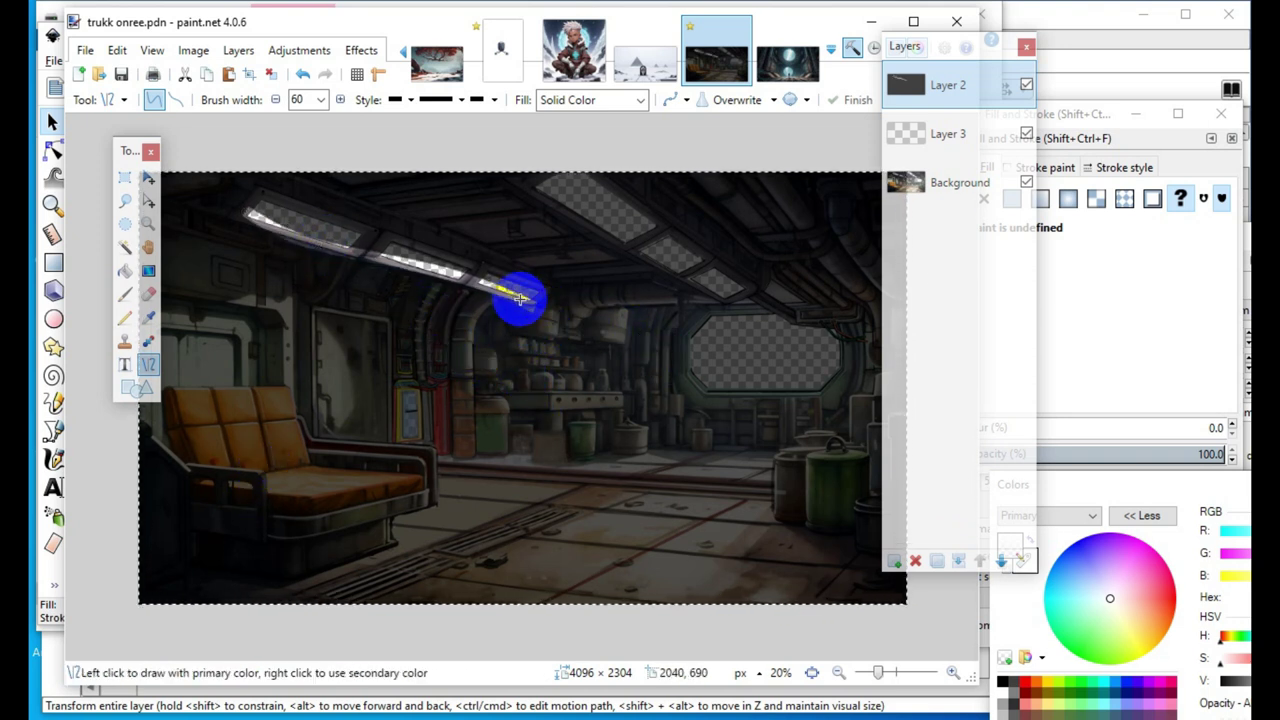
Cut two adjoining transparent lines, the first about 516 px long, from the third left-hand ceiling light down to the kitchen counter
mouse_move(513, 301)
left_mouse_down()
mouse_move(514, 383)
mouse_move(530, 400)
mouse_move(552, 387)
left_mouse_up()
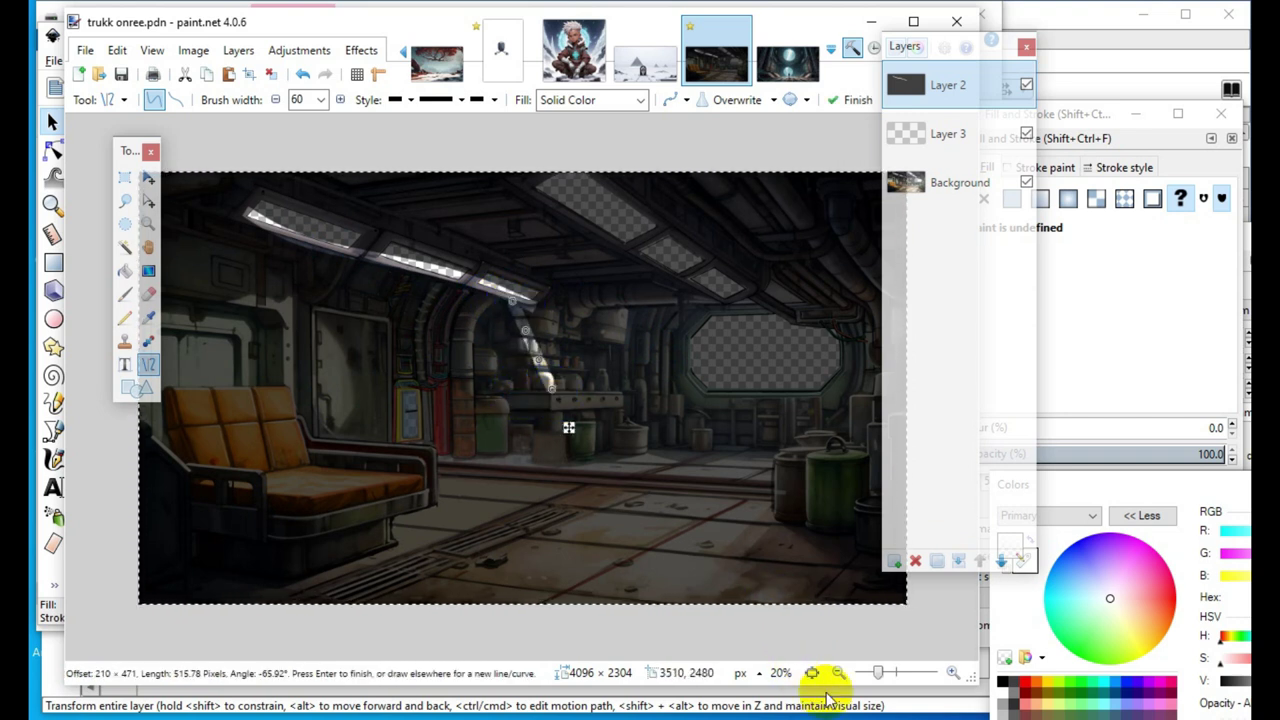
left_click(953, 672)
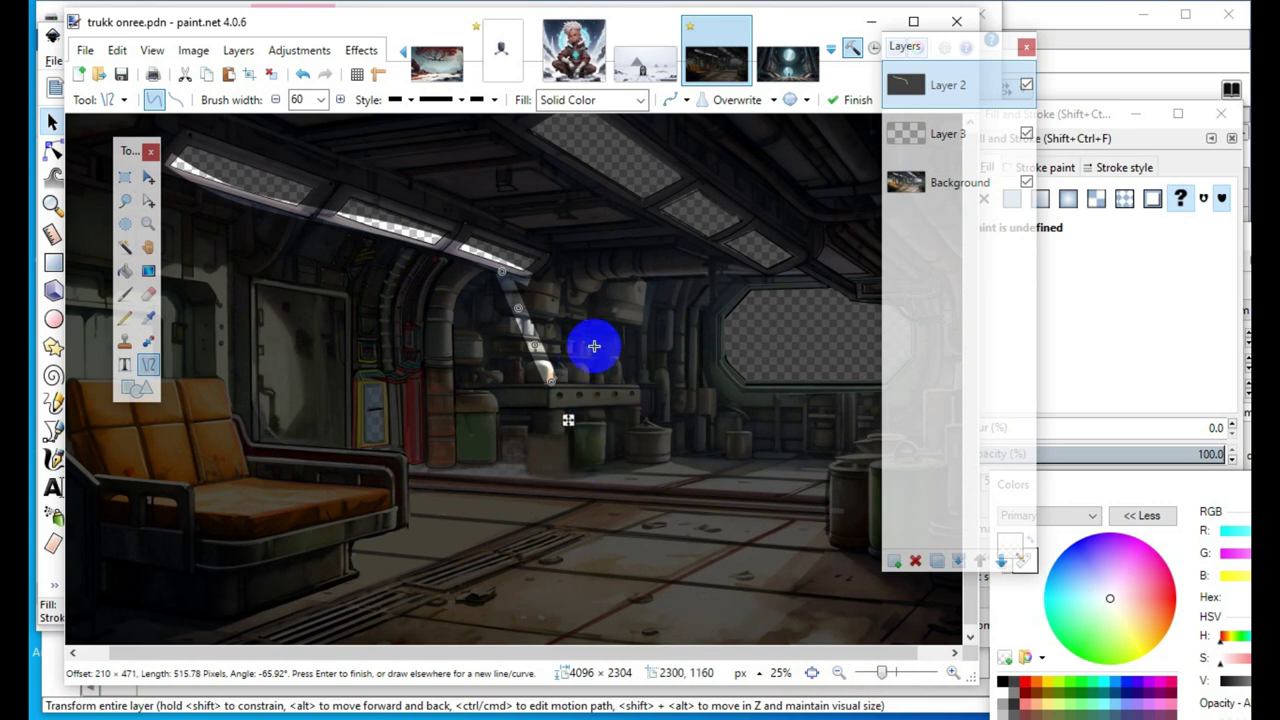
key("Return")
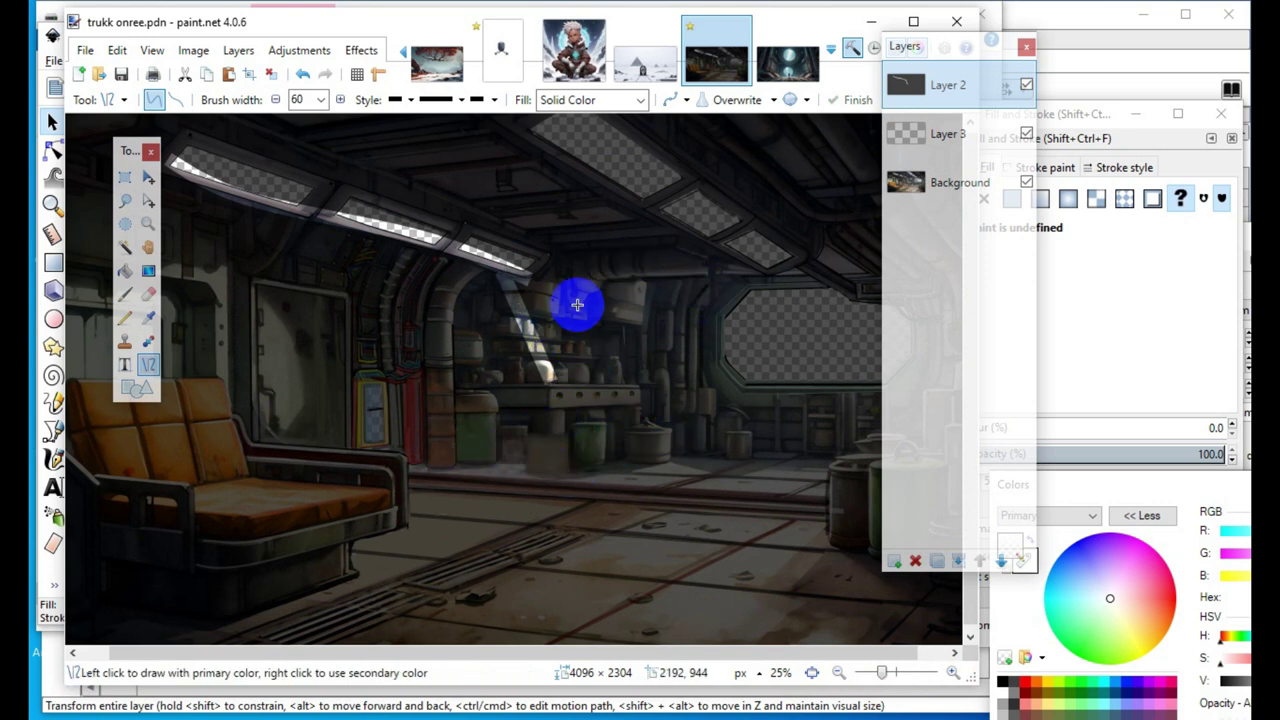
left_click_drag(523, 268, 568, 382)
key("Return")
left_click_drag(955, 42, 849, 216)
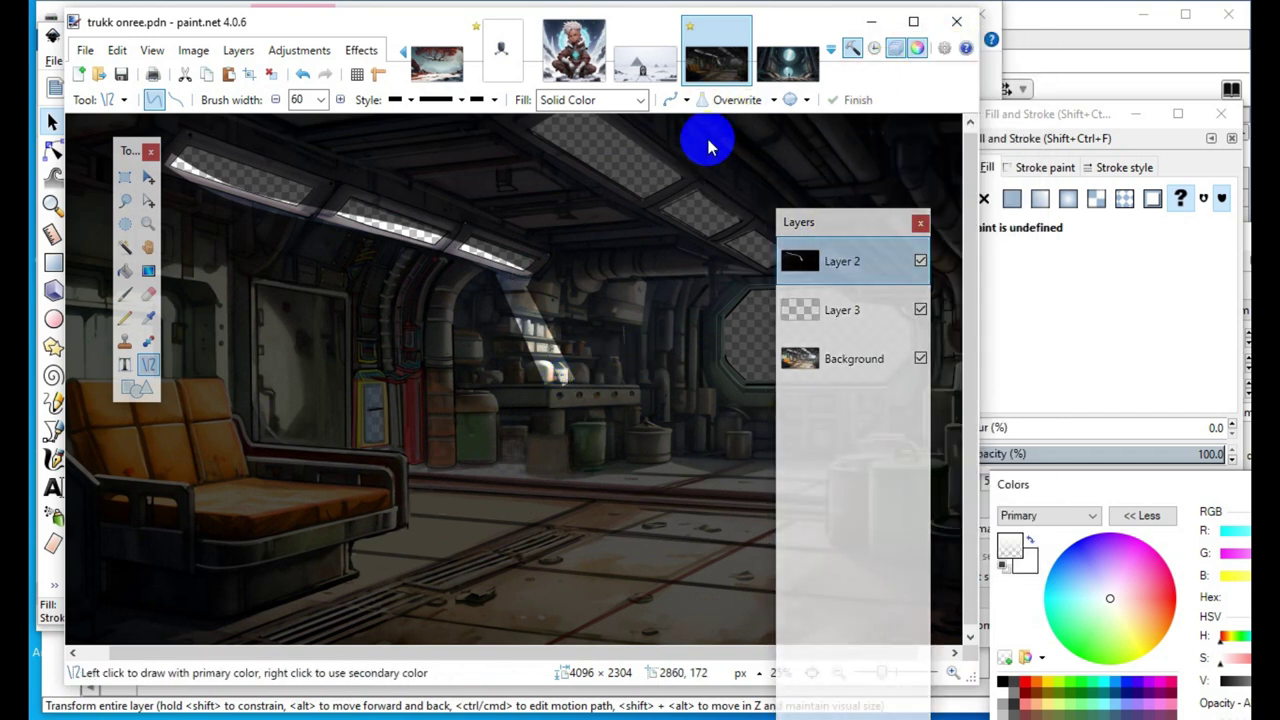
left_click_drag(800, 222, 920, 60)
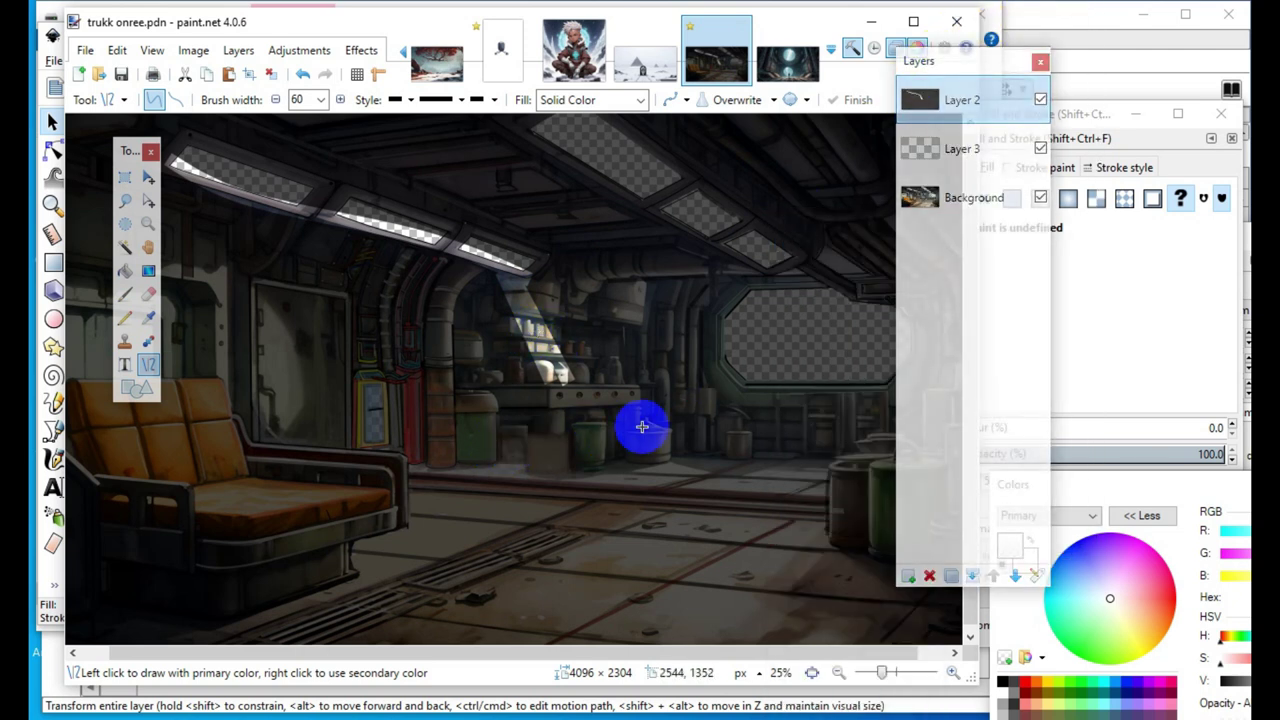
Widen the light beam with transparent lines about 556 px and 516 px long on its two sides, and clear its lower left gap
left_click_drag(522, 270, 583, 372)
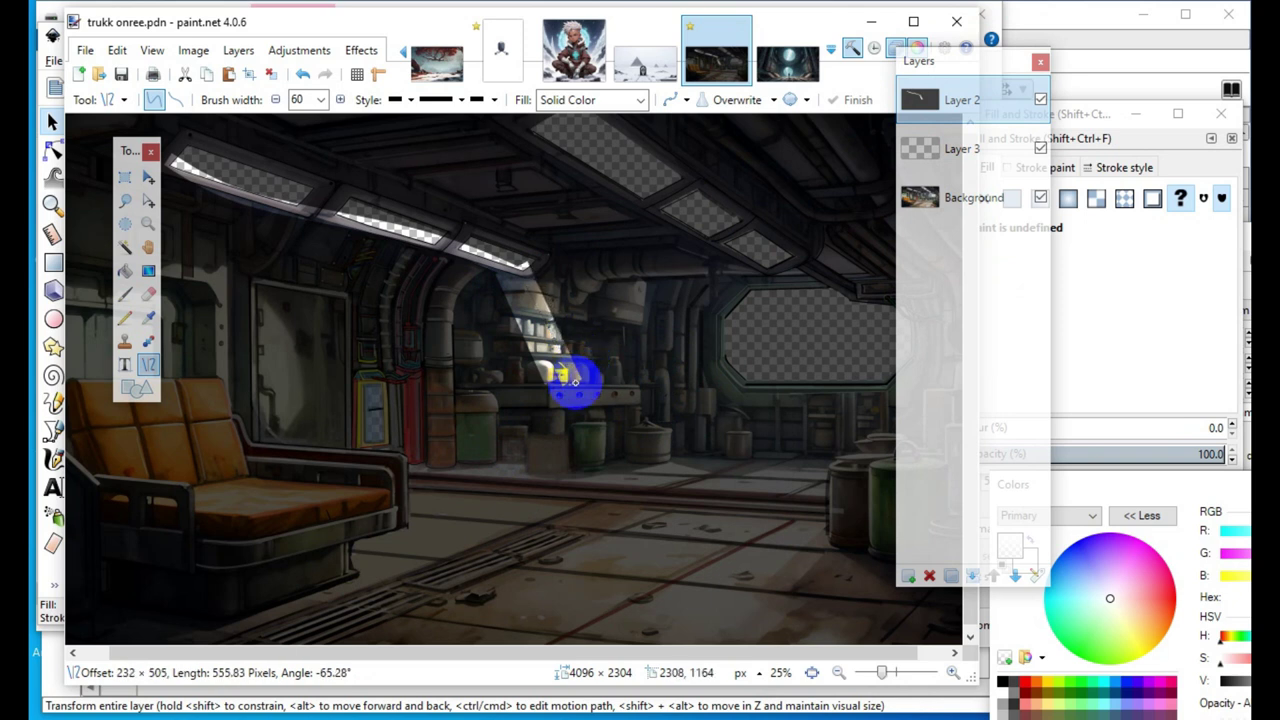
left_click(760, 458)
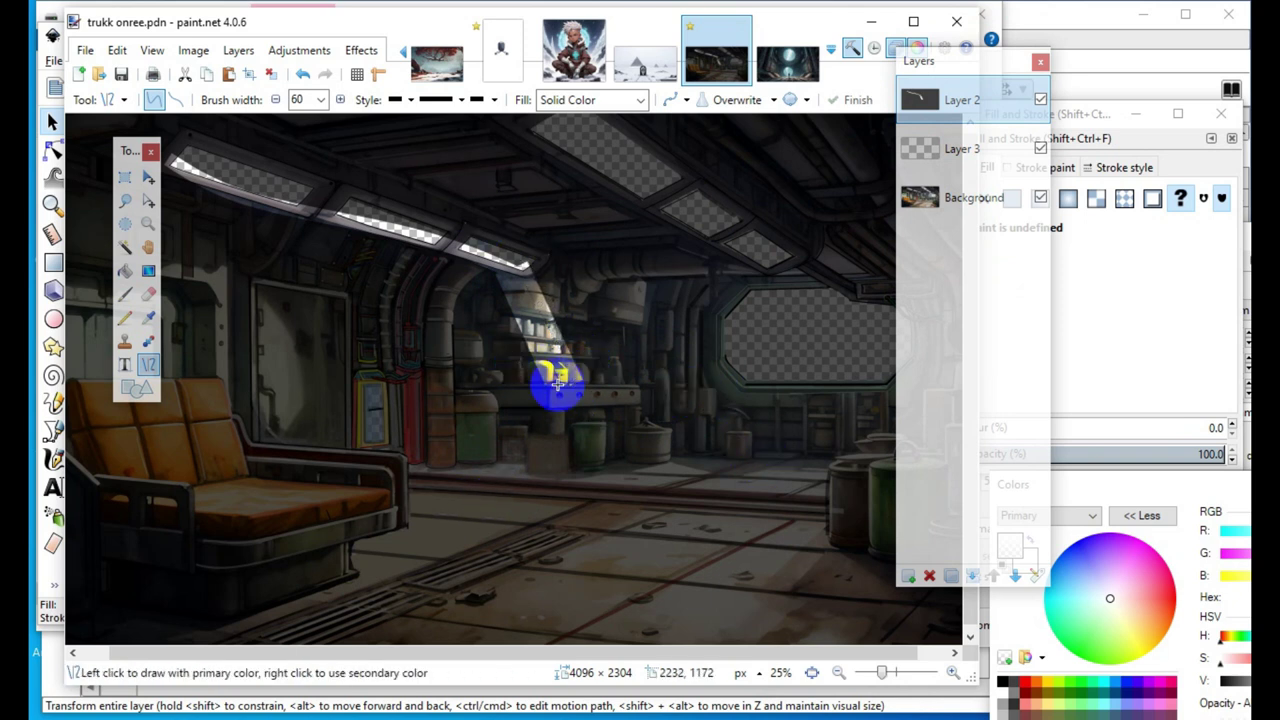
left_click_drag(486, 272, 535, 386)
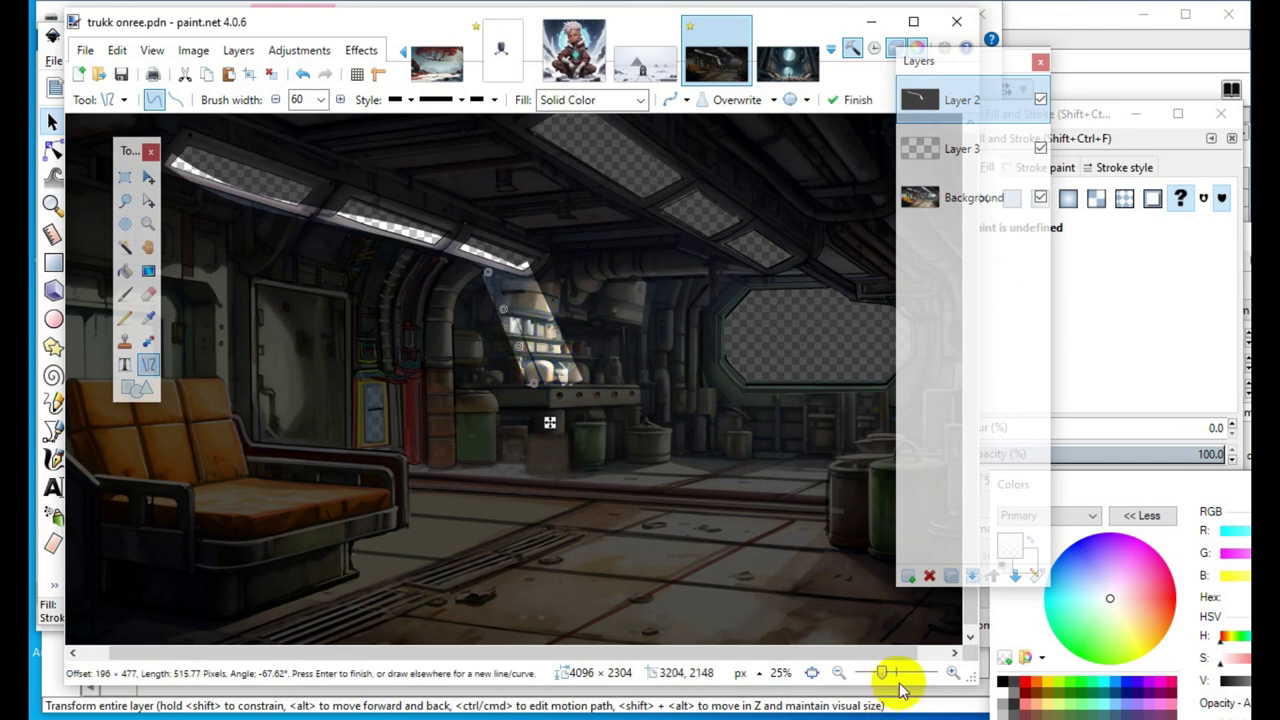
left_click(950, 674)
scroll(556, 444, "up", 2)
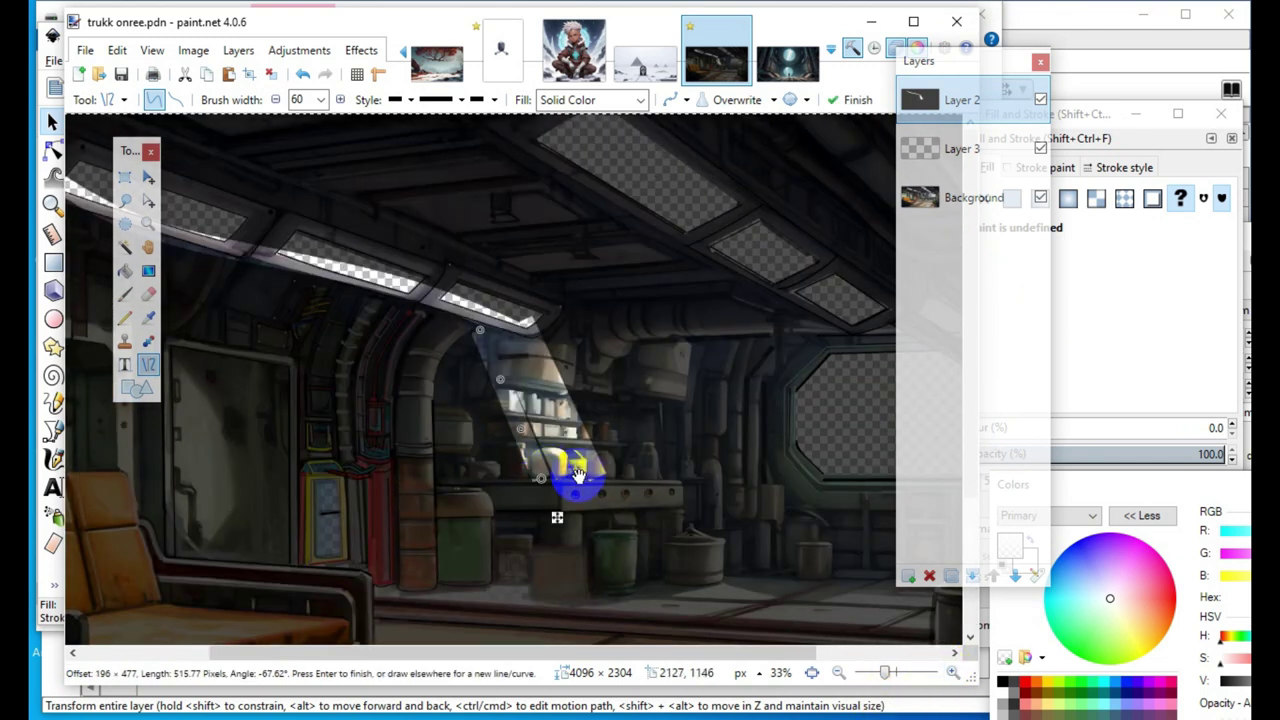
key("Return")
left_click_drag(487, 392, 551, 480)
key("Return")
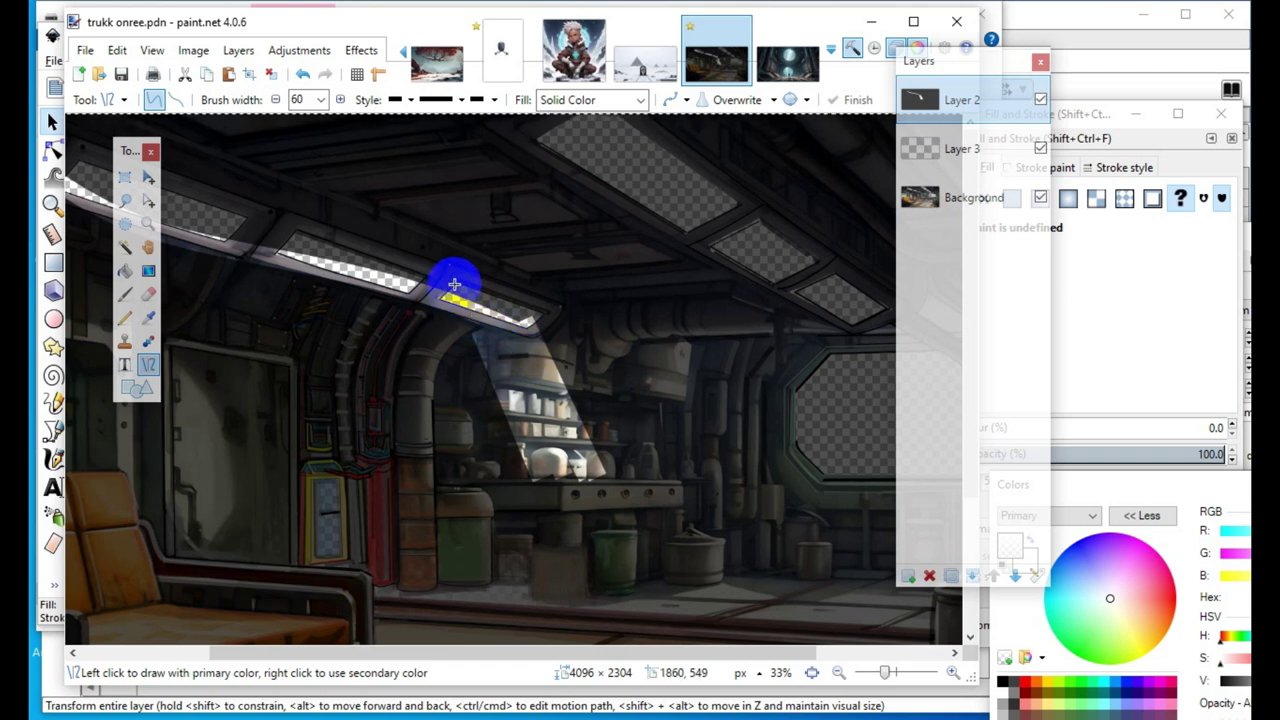
Clear the dark areas over and below the second and third left-hand ceiling lights with transparent lines, the first about 348 px long
left_click_drag(437, 292, 535, 320)
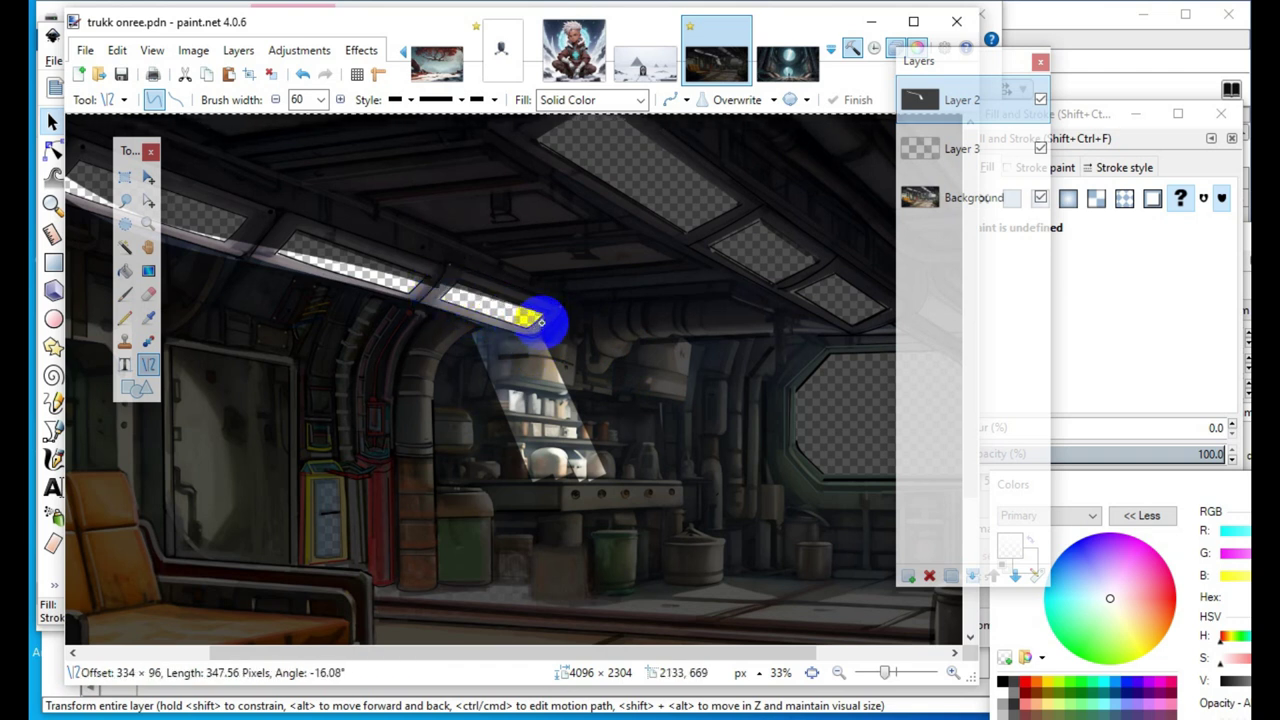
mouse_move(543, 321)
left_mouse_down()
mouse_move(384, 263)
mouse_move(390, 286)
mouse_move(291, 237)
mouse_move(291, 265)
mouse_move(292, 233)
mouse_move(400, 284)
left_mouse_up()
key("Return")
key("Return")
key("Return")
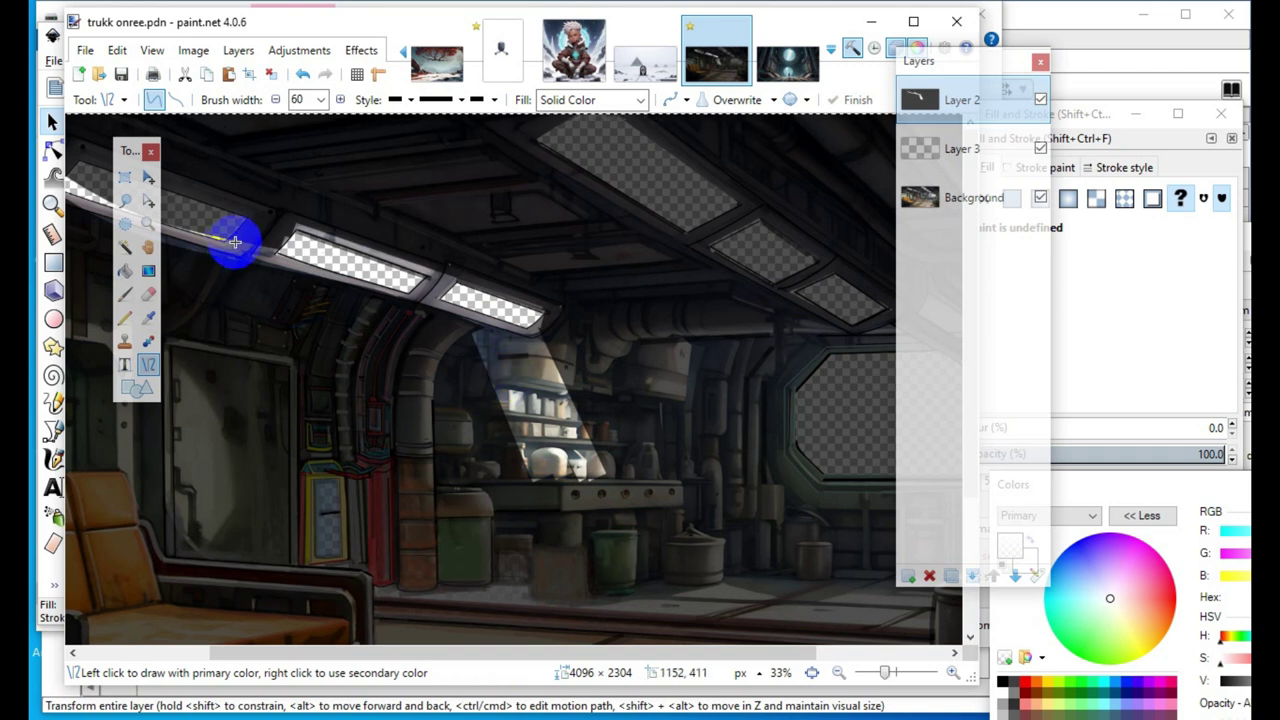
left_click_drag(255, 260, 426, 303)
key("Return")
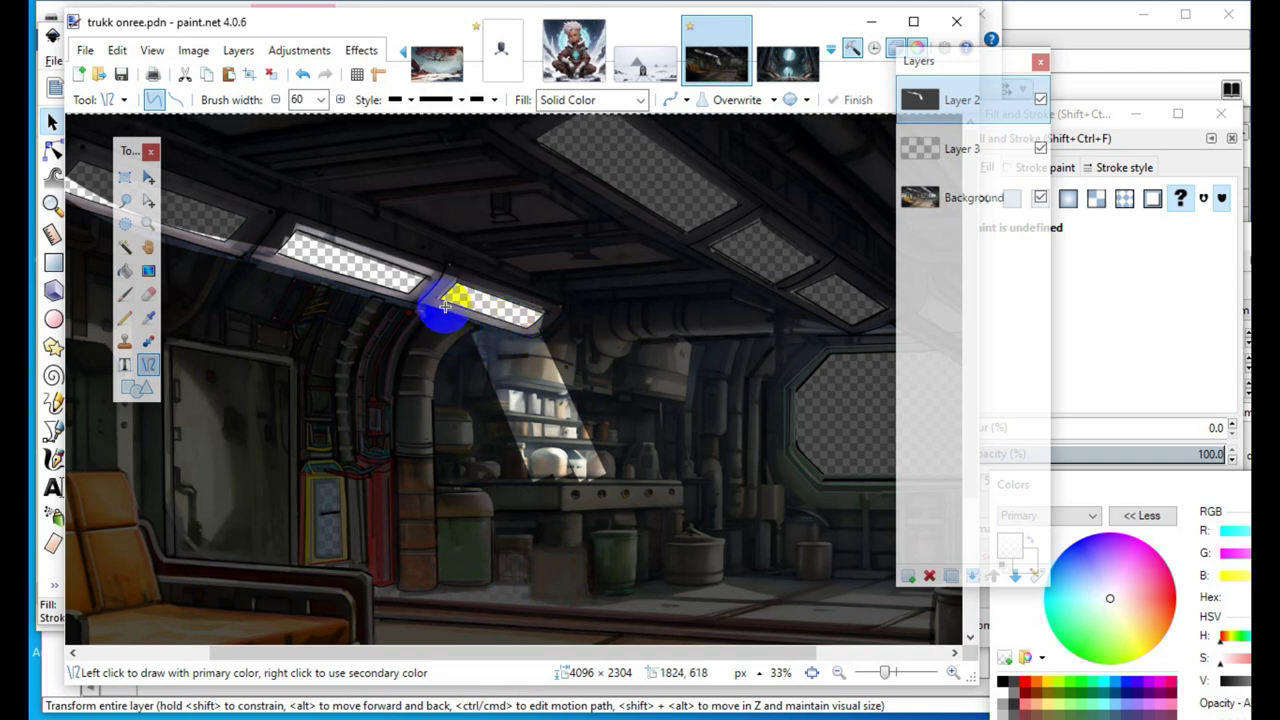
Extend the kitchen light beam's left side with a transparent line about 595 px long, and clear its upper gap with one about 257 px long
left_click_drag(446, 307, 537, 446)
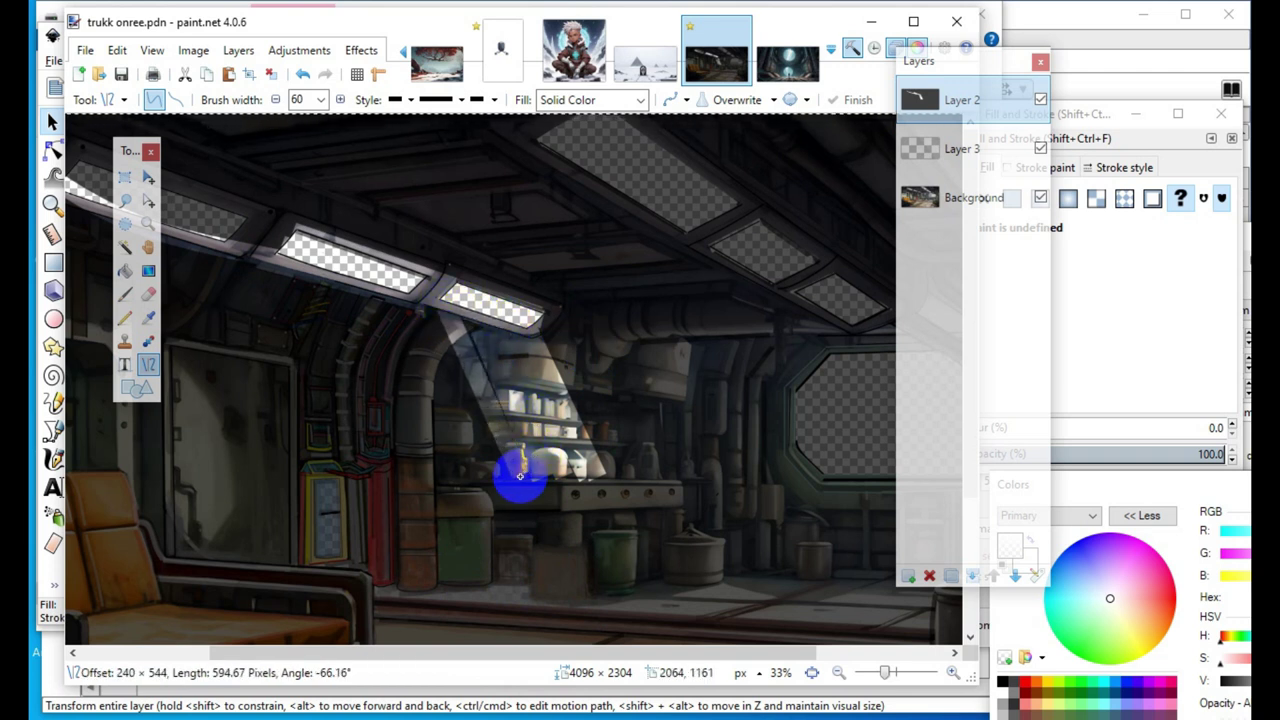
left_click_drag(512, 477, 512, 477)
key("Return")
left_click_drag(440, 291, 514, 357)
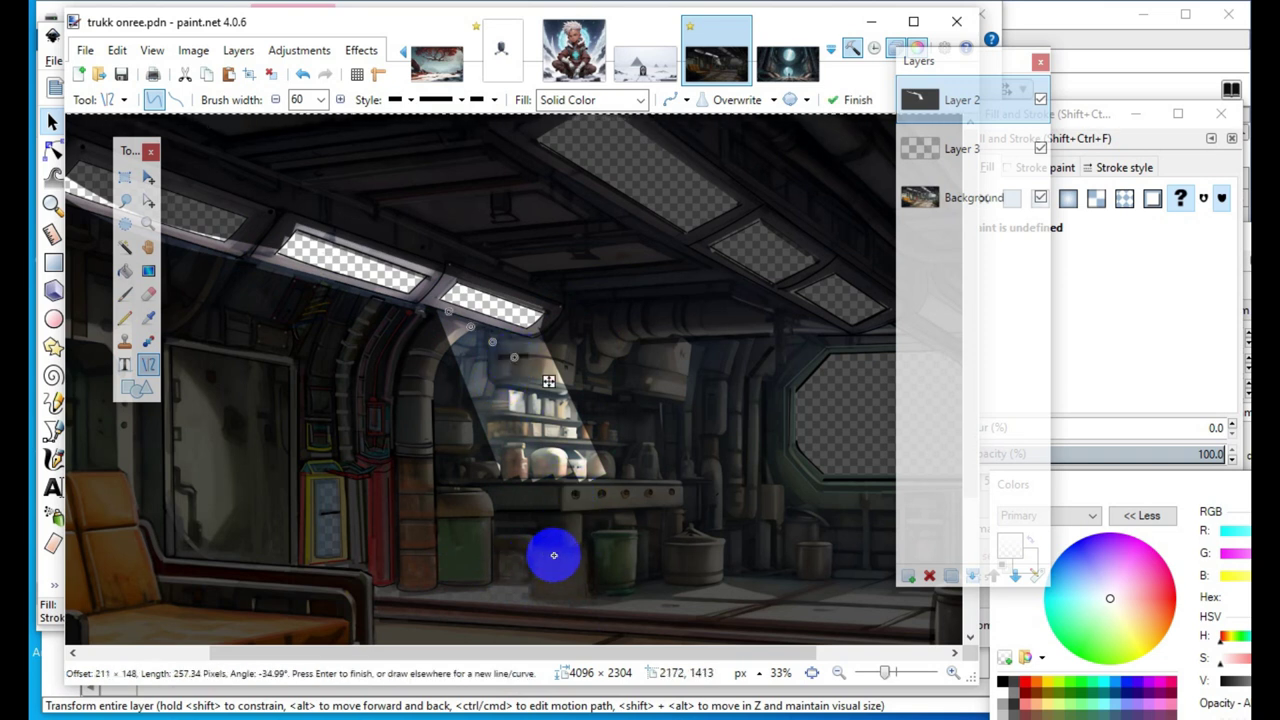
key("Return")
Cut a curved pool of light across the kitchen floor with transparent lines about 142 px, 754 px and 129 px long
scroll(532, 629, "down", 1)
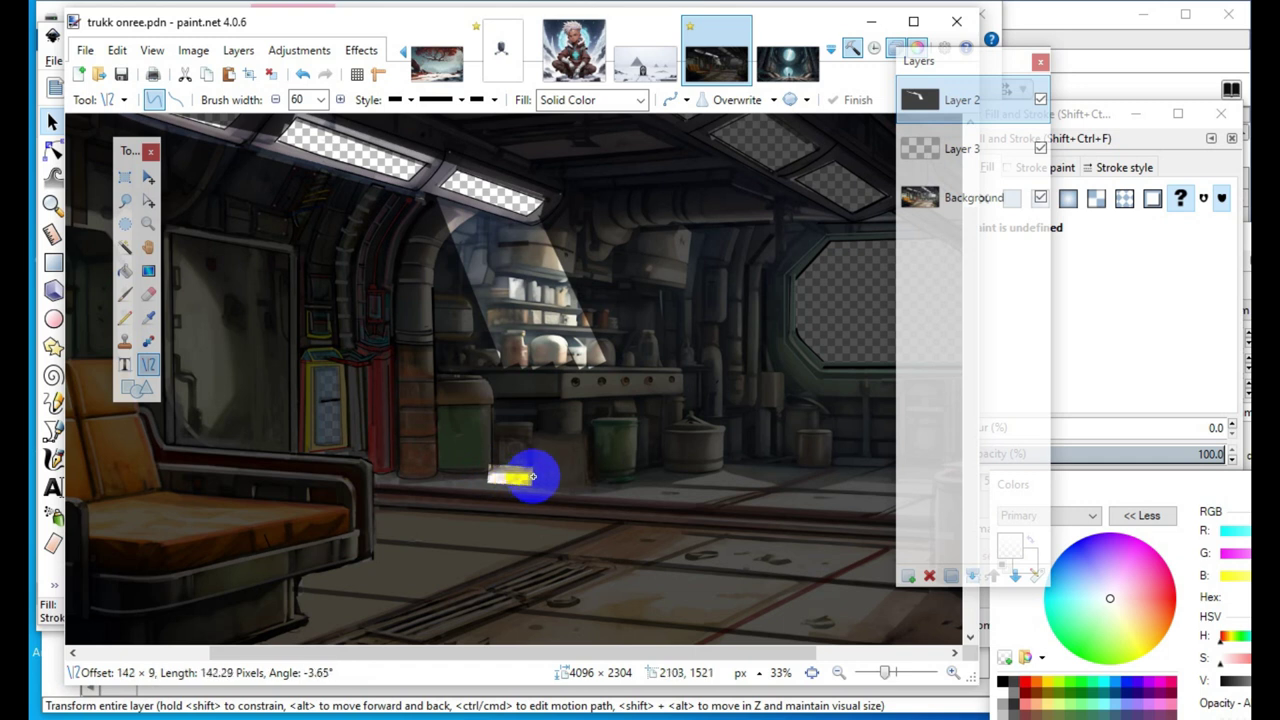
mouse_move(525, 480)
left_mouse_down()
mouse_move(583, 509)
mouse_move(677, 480)
mouse_move(745, 481)
left_mouse_up()
key("Return")
left_click_drag(611, 488, 570, 499)
left_click_drag(749, 481, 751, 459)
left_click_drag(675, 488, 745, 467)
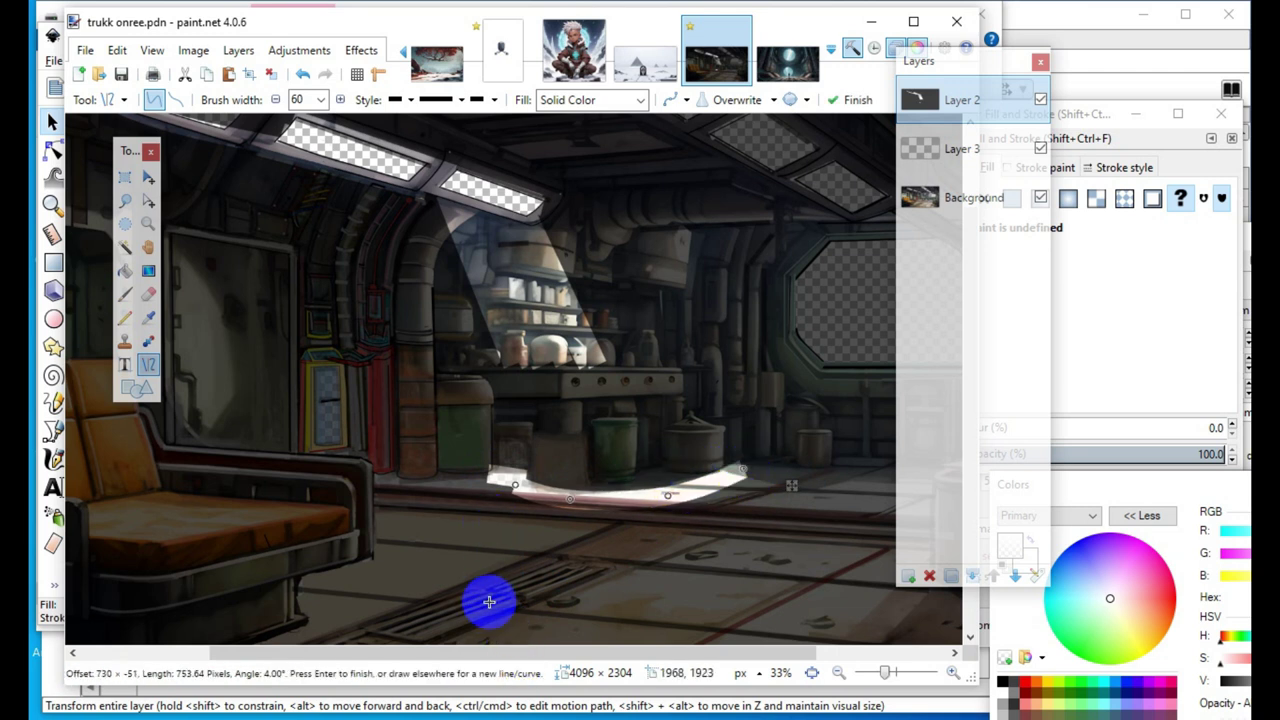
left_click_drag(488, 475, 524, 498)
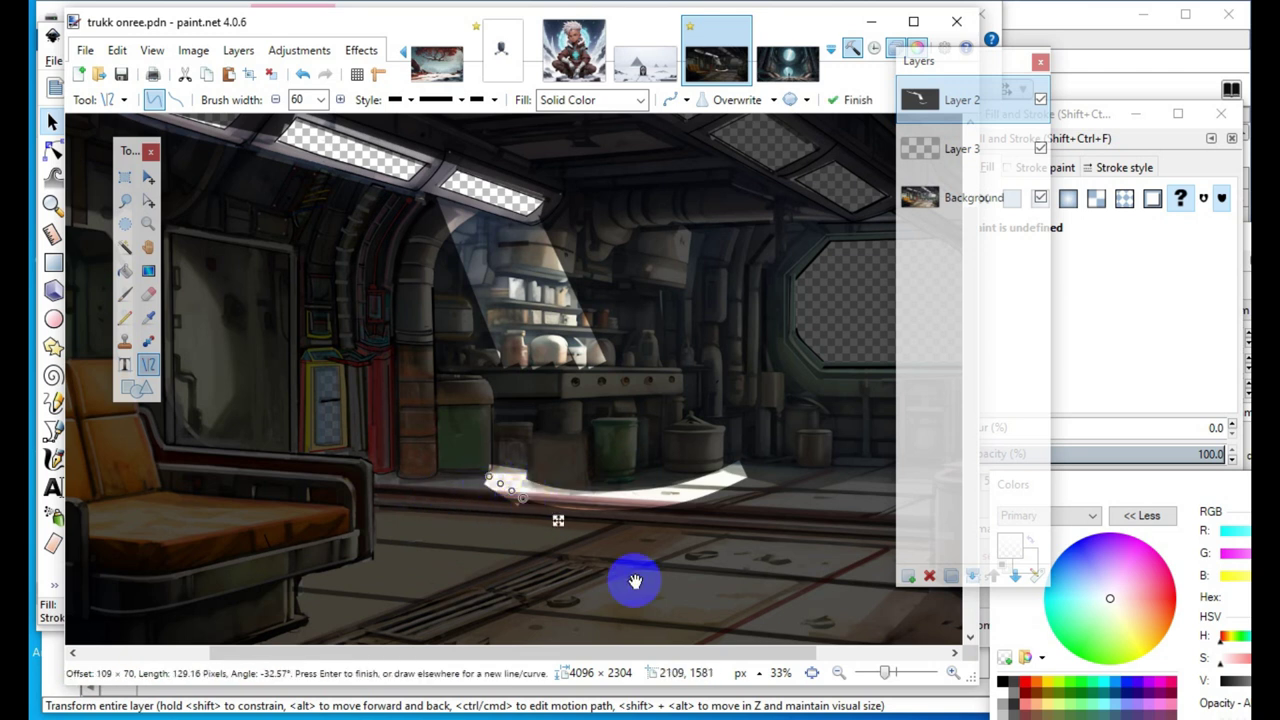
key("Return")
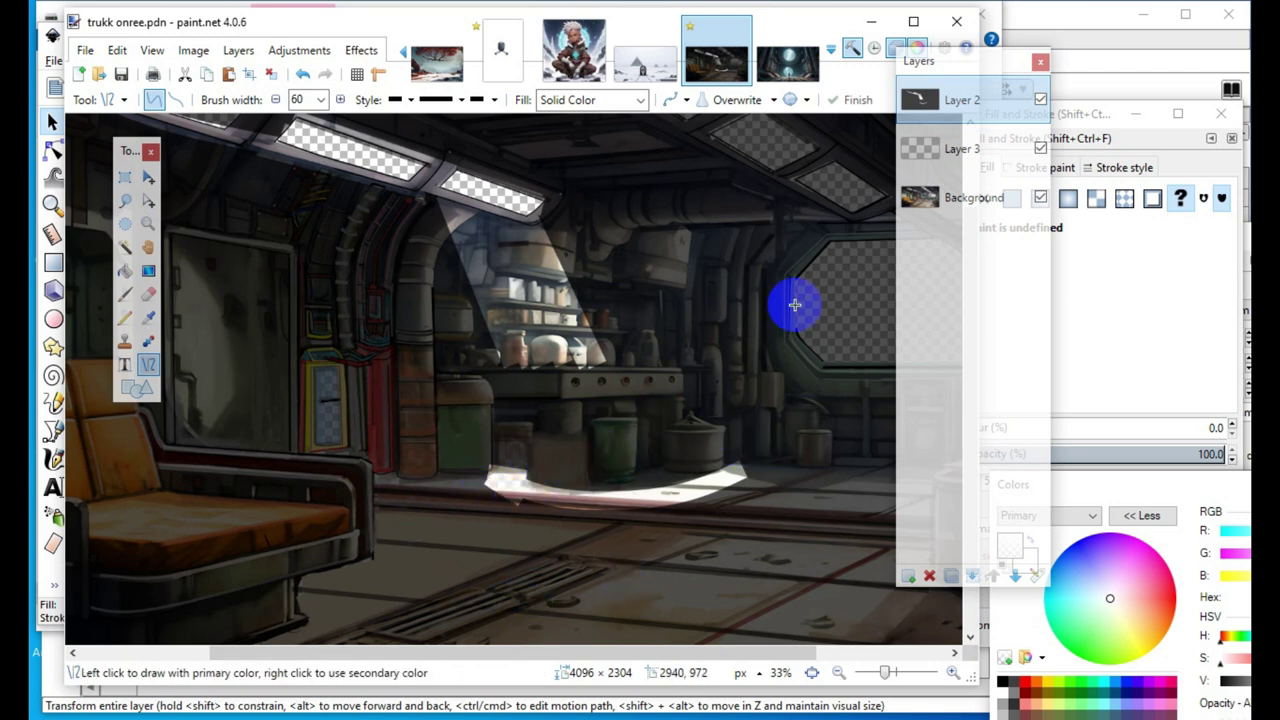
Switch to the Paintbrush tool at 50% zoom, and minimize the Inkscape window covering the image
left_click(954, 676)
left_click(148, 293)
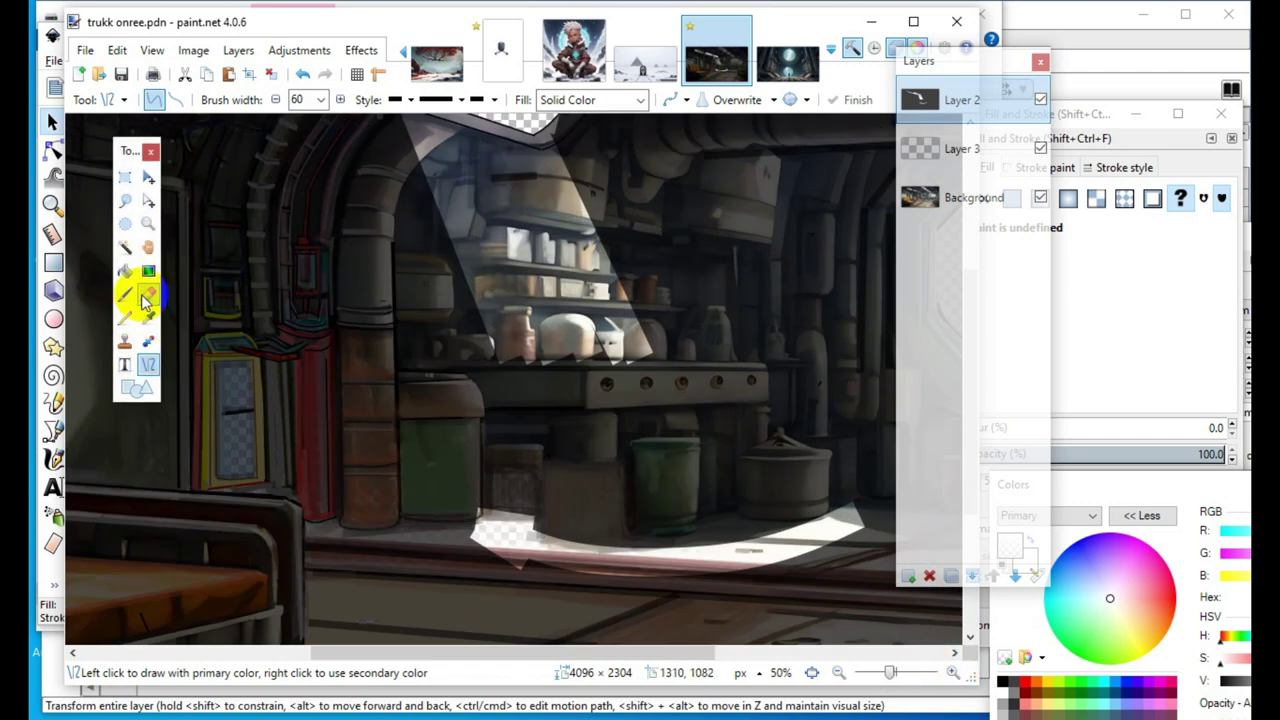
left_click(211, 111)
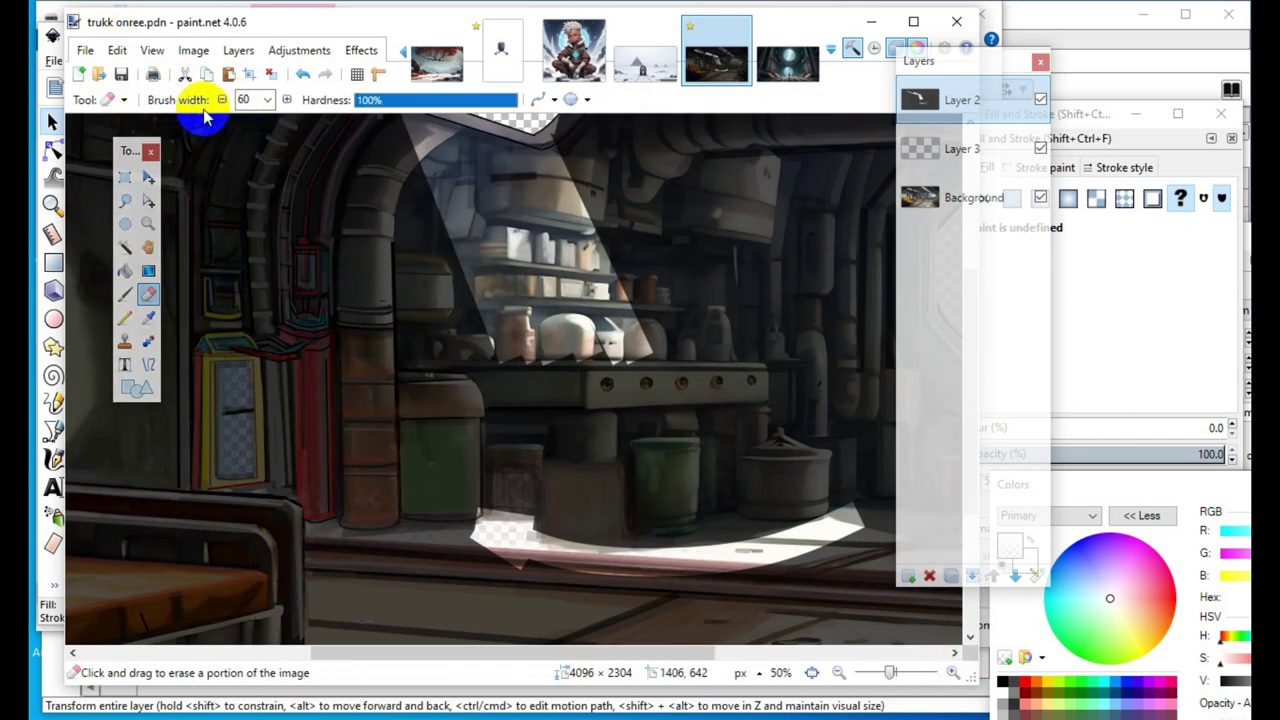
left_click(134, 287)
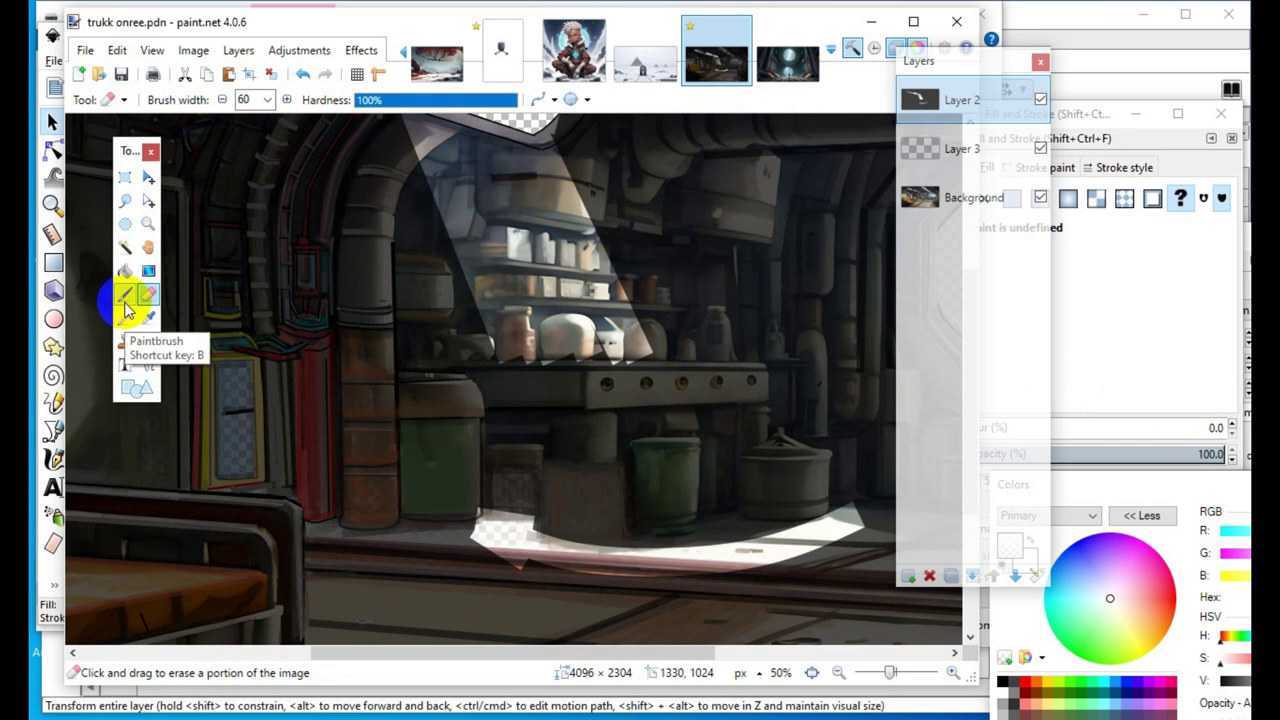
left_click(126, 291)
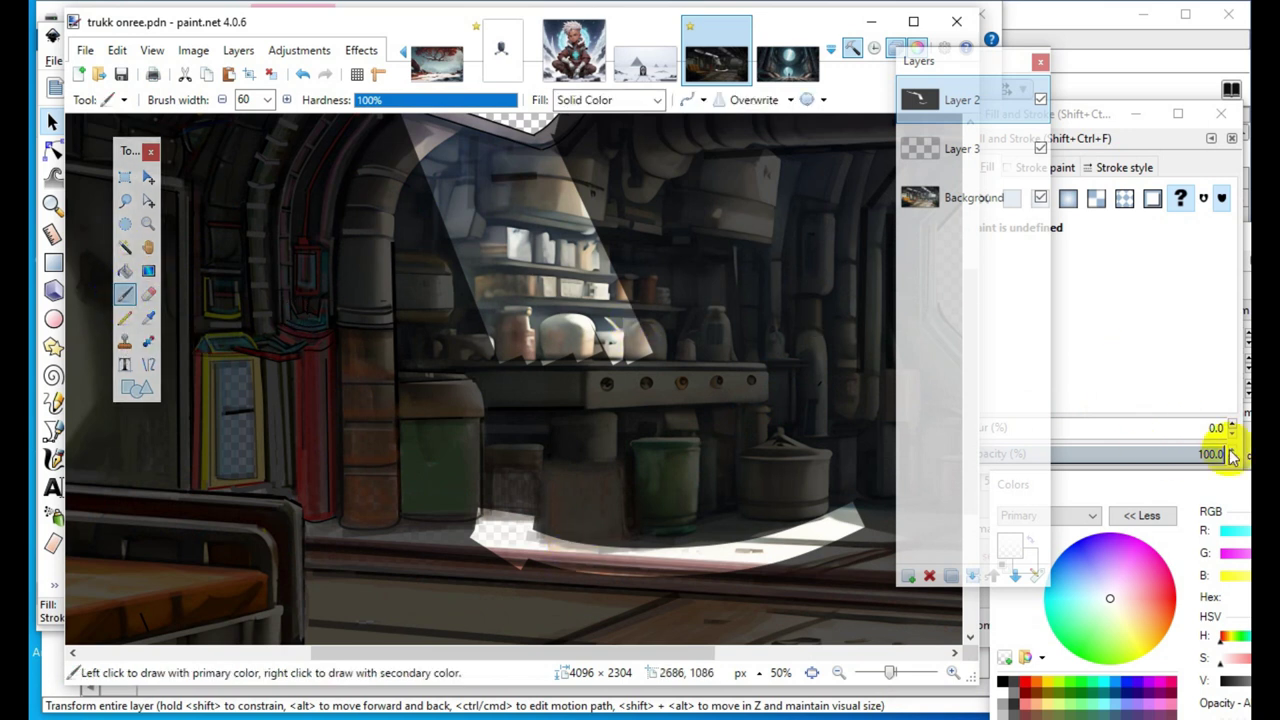
left_click(1103, 429)
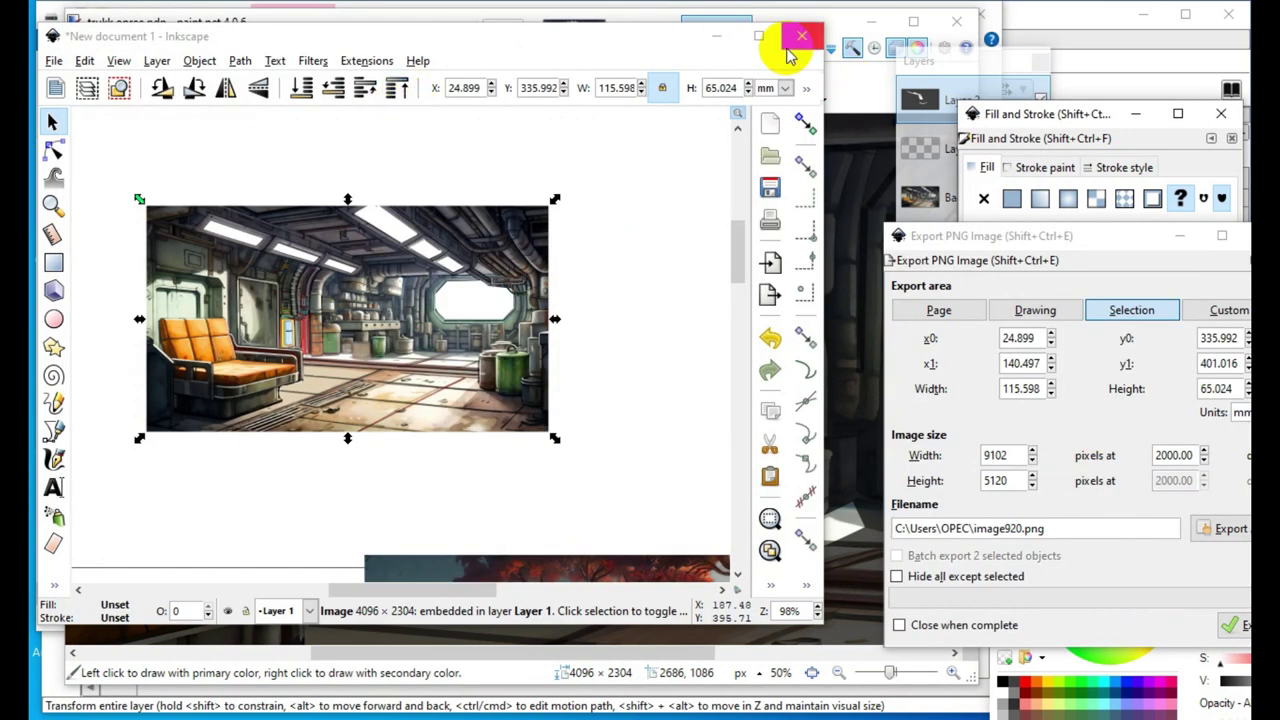
left_click(716, 42)
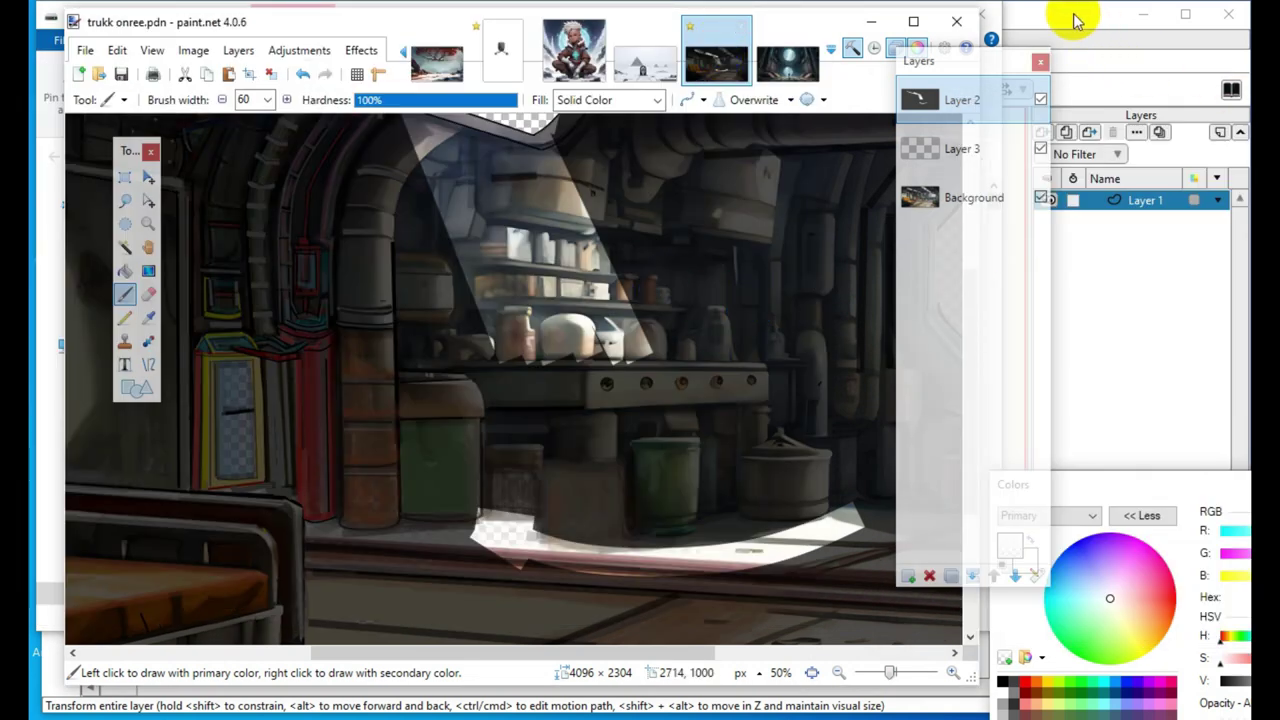
Move the Layers window beside the tools, and brush the beam's lower end transparent on Layer 2 at width 60, down to the counter's front edge
left_click(950, 78)
left_click_drag(950, 78, 266, 300)
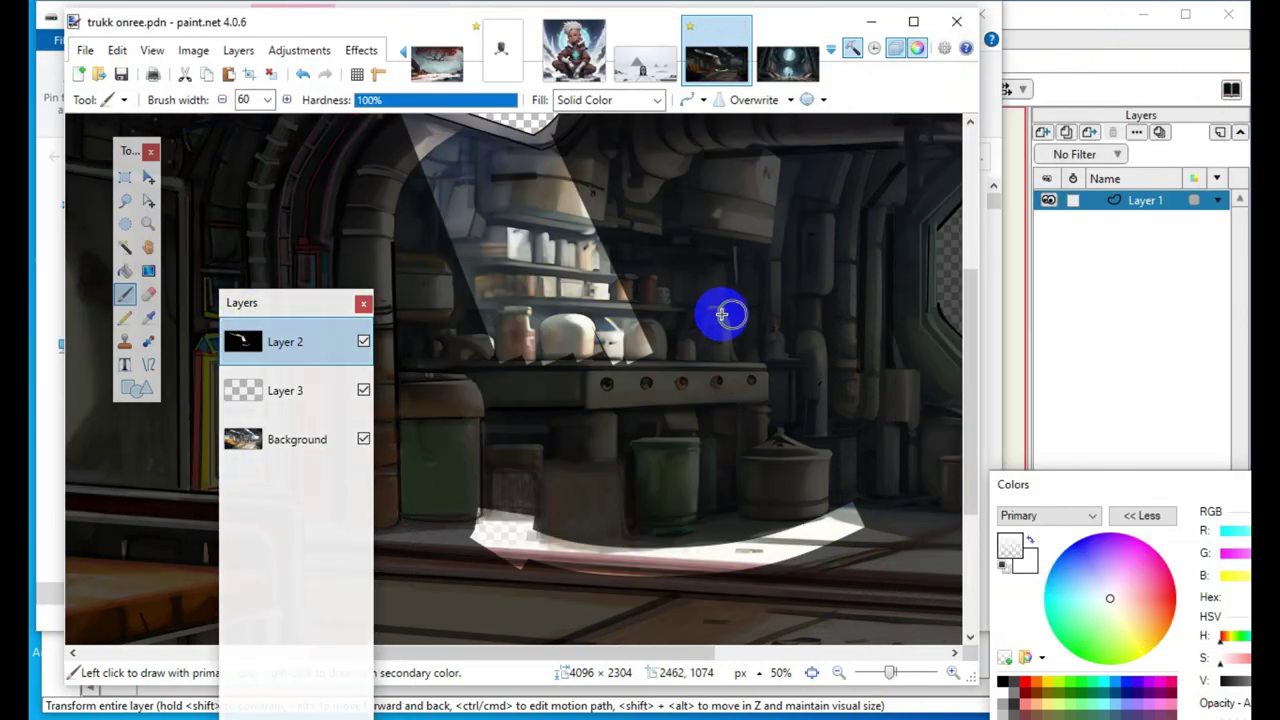
left_click(300, 346)
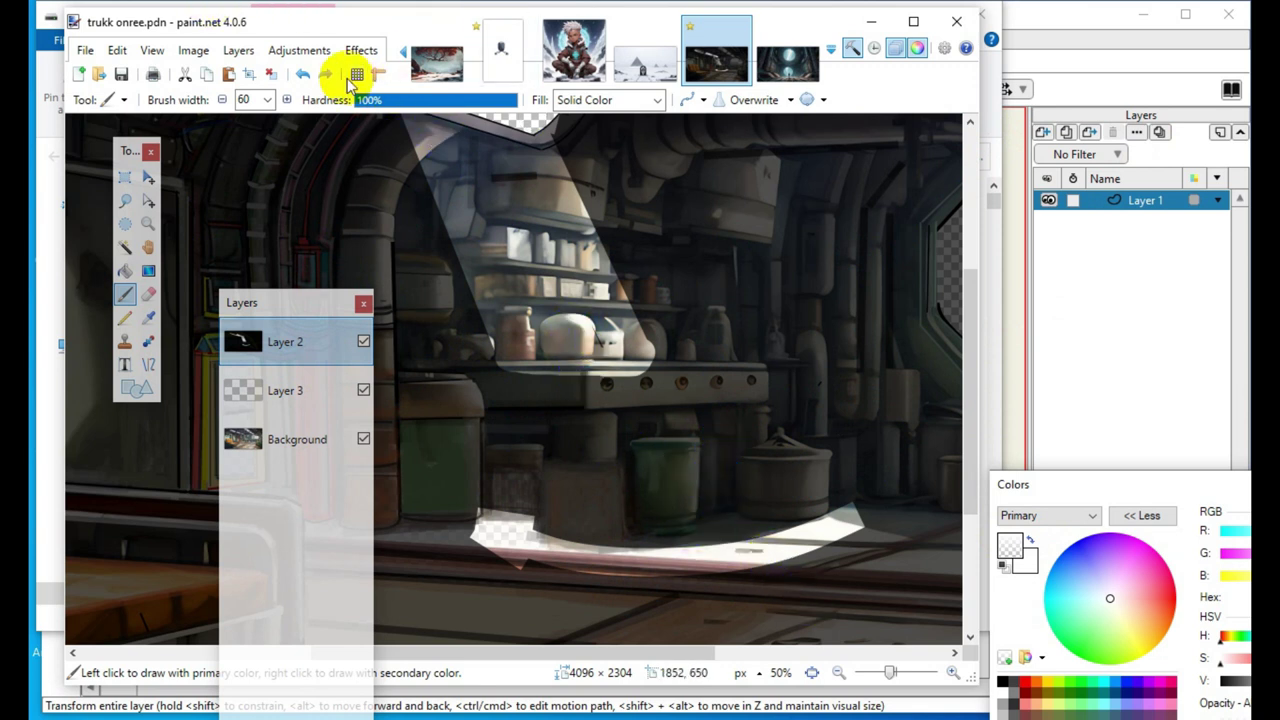
Brush the green bin's rim transparent with brush width 11, and raise the brush width to 20
left_click(267, 99)
scroll(290, 330, "up", 5)
left_click(271, 260)
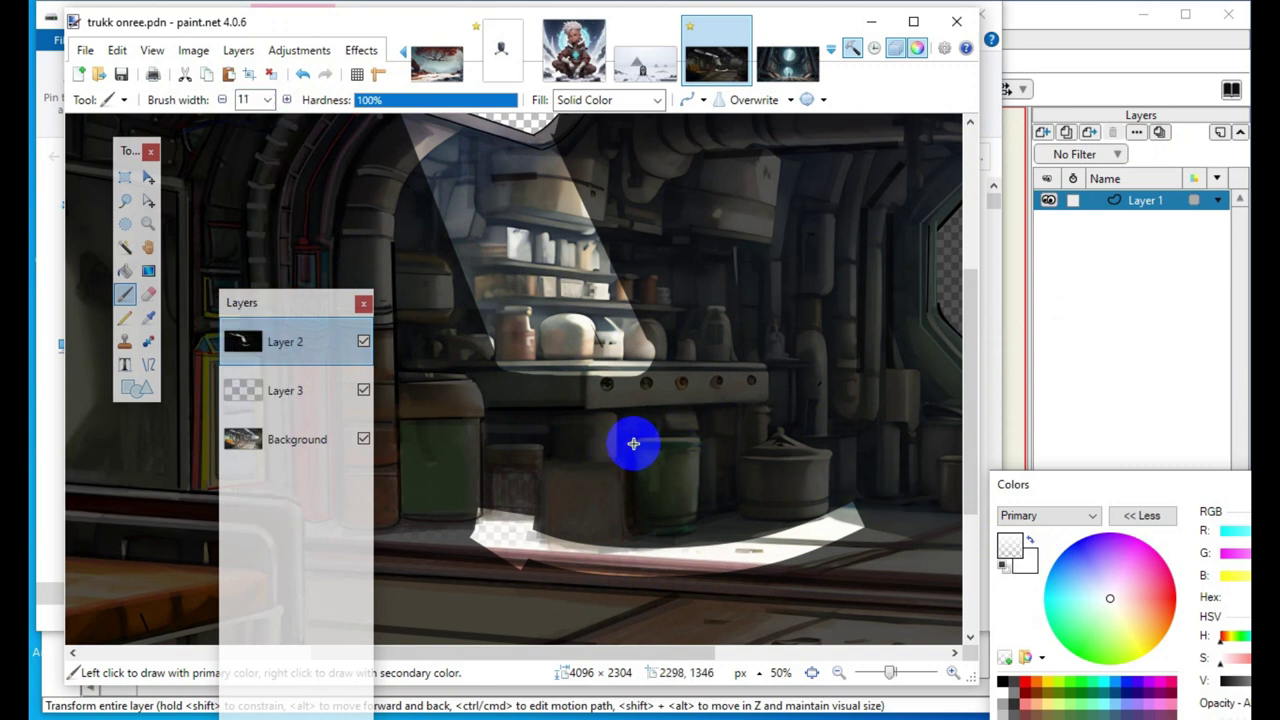
left_click_drag(635, 439, 688, 440)
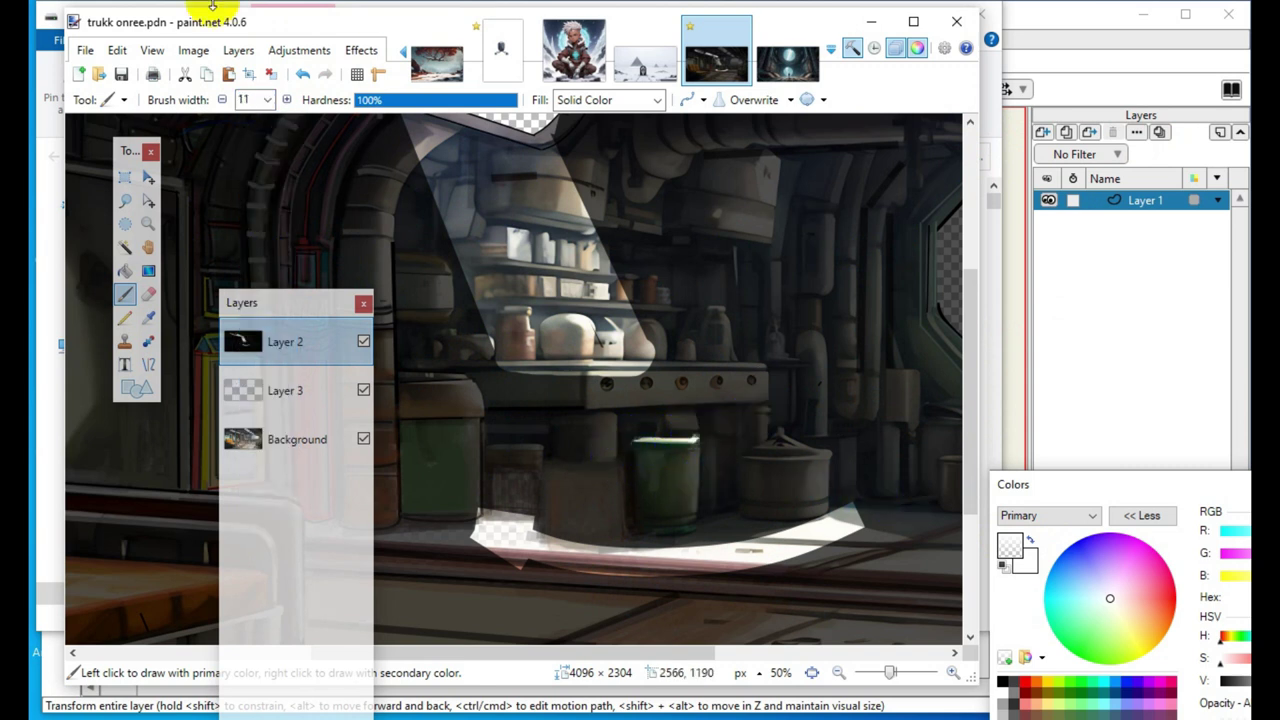
left_click(287, 100)
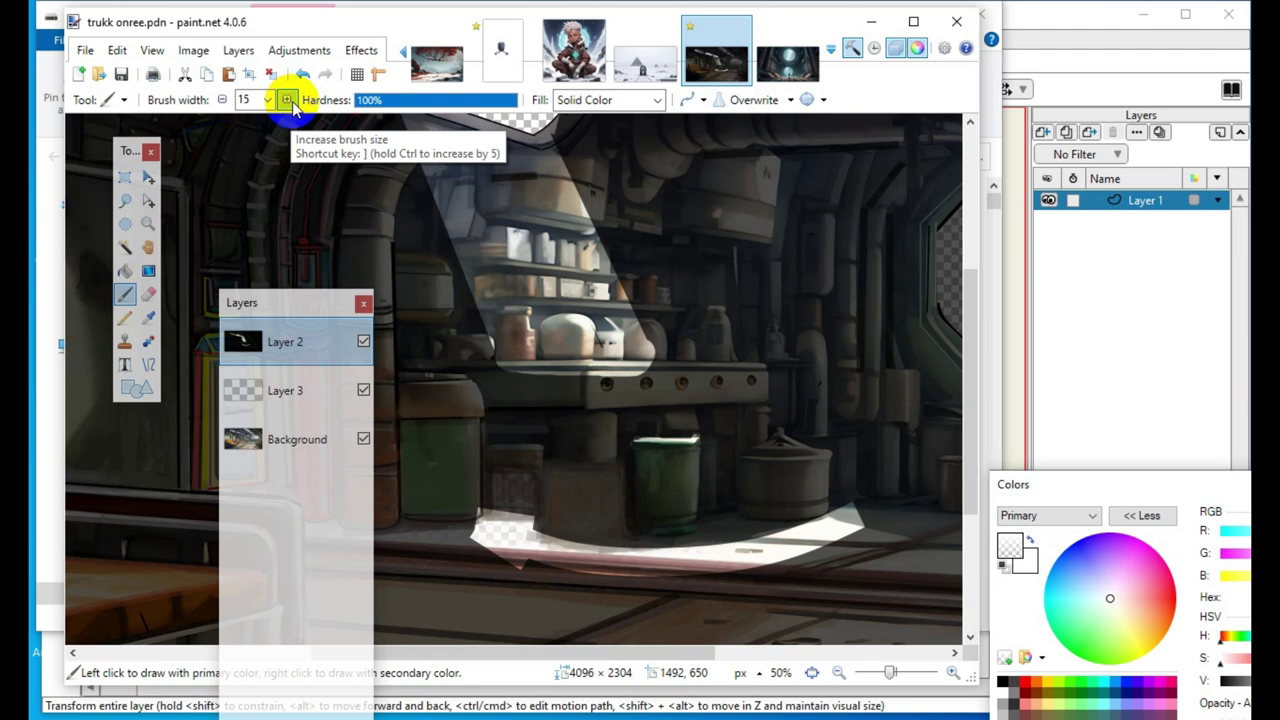
left_click(287, 100)
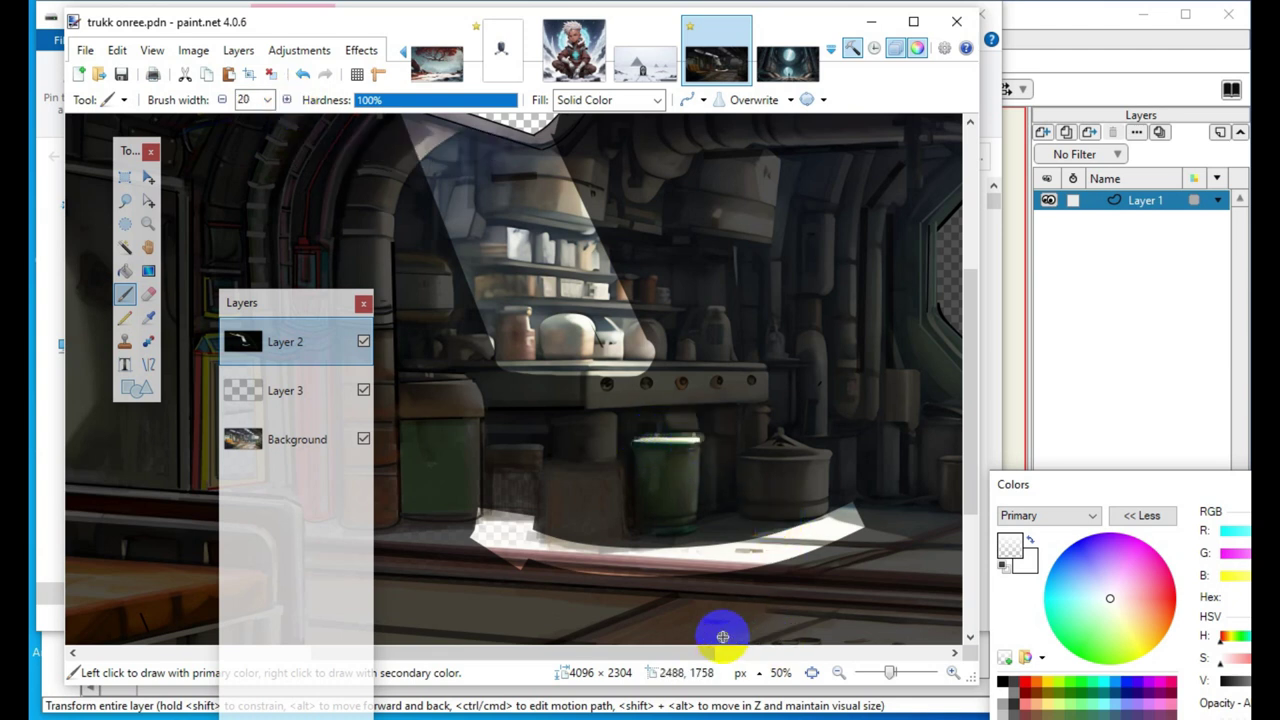
Try a diagonal transparent stroke from the counter's edge down to the green bin, and undo it
key("ctrl+z")
left_click_drag(645, 348, 662, 360)
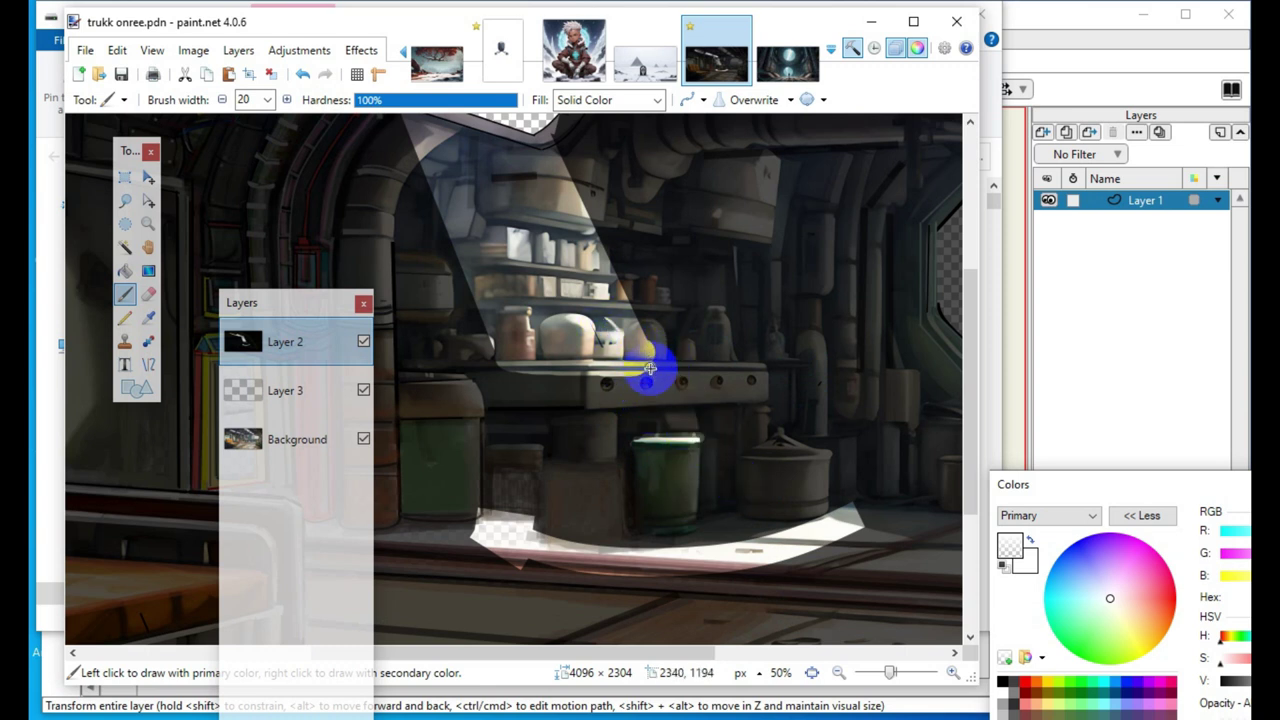
key("ctrl+z")
left_click_drag(636, 438, 700, 430)
key("ctrl+z")
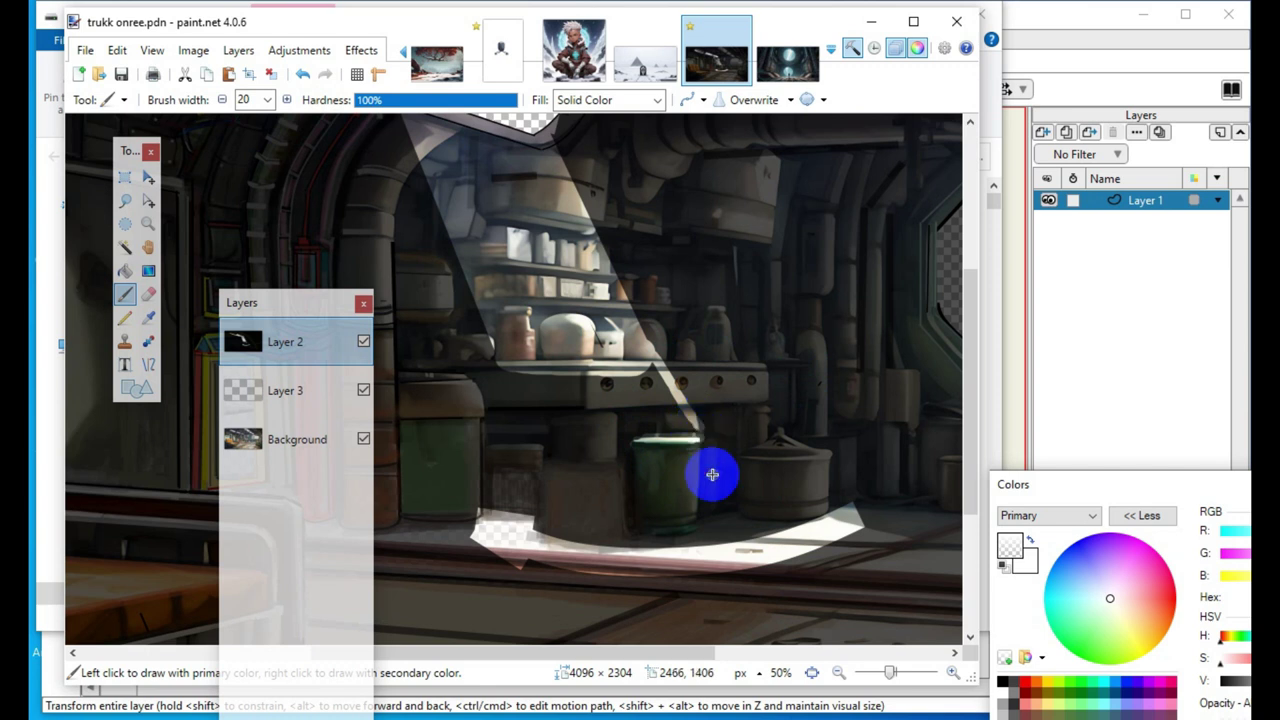
left_click(308, 74)
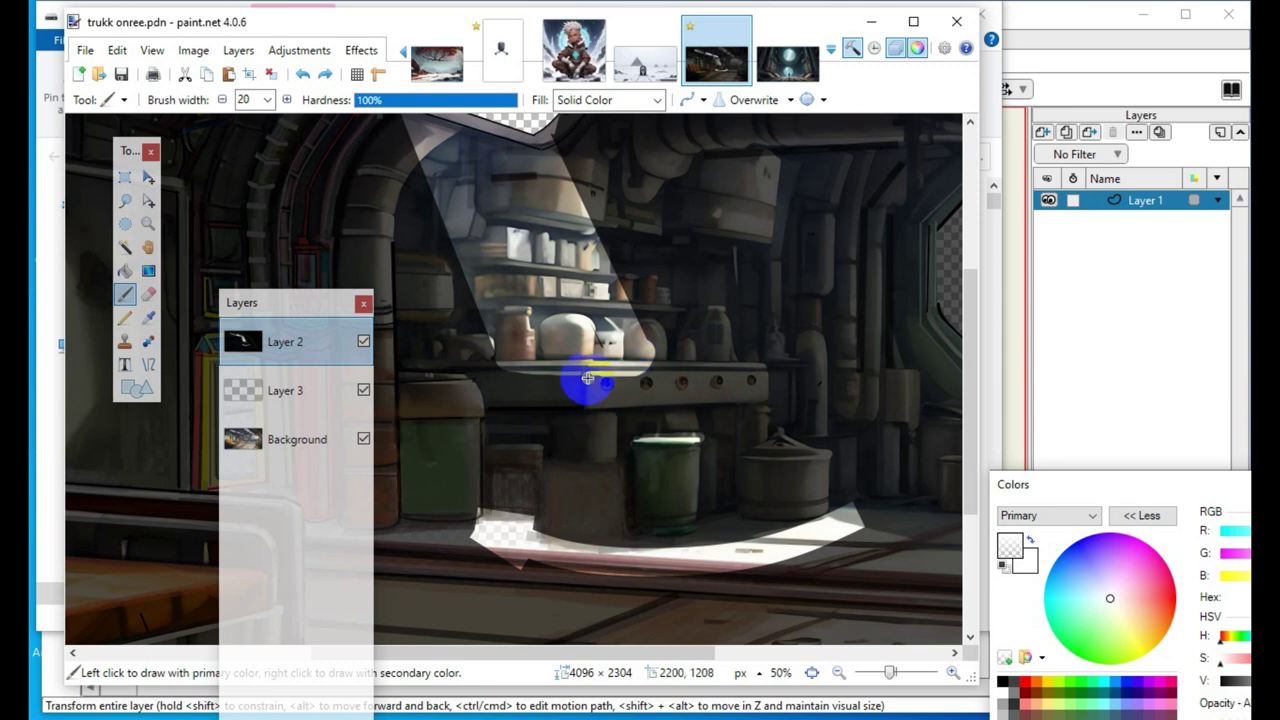
Brush the counter's front transparent below the beam's lower end, using brush width 20
left_click_drag(504, 376, 590, 380)
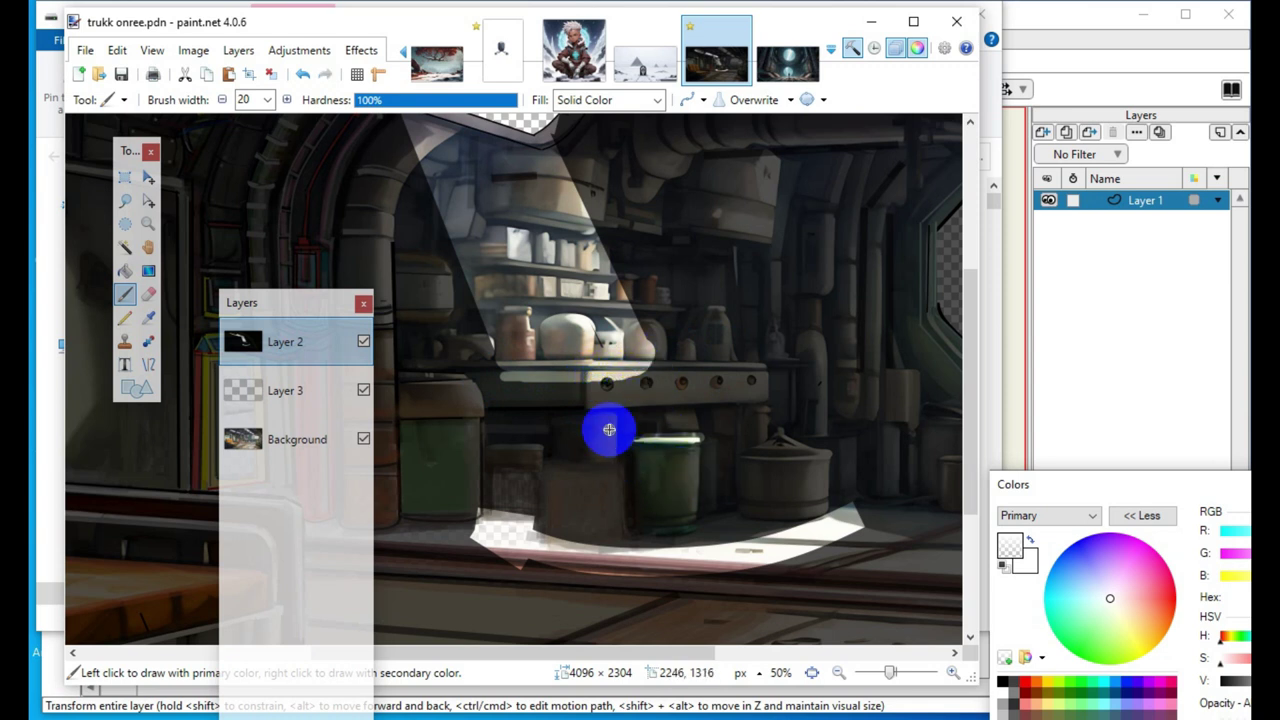
left_click(586, 365)
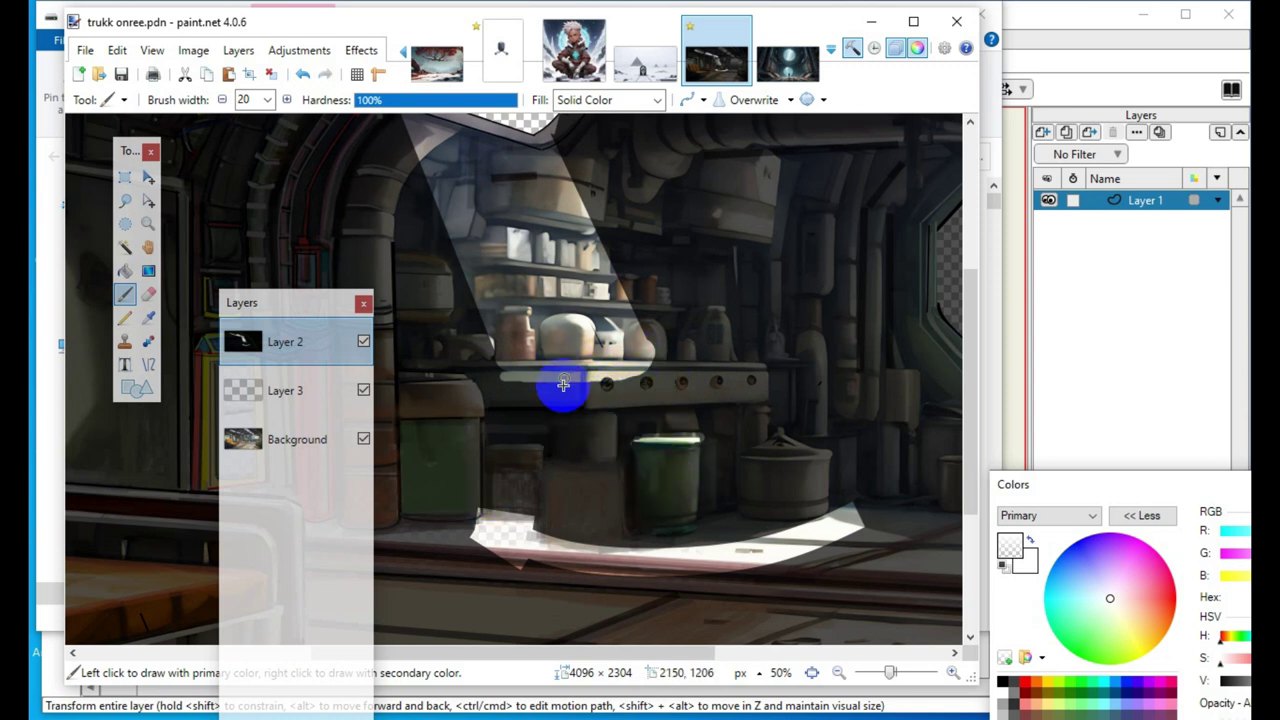
left_click_drag(507, 386, 606, 383)
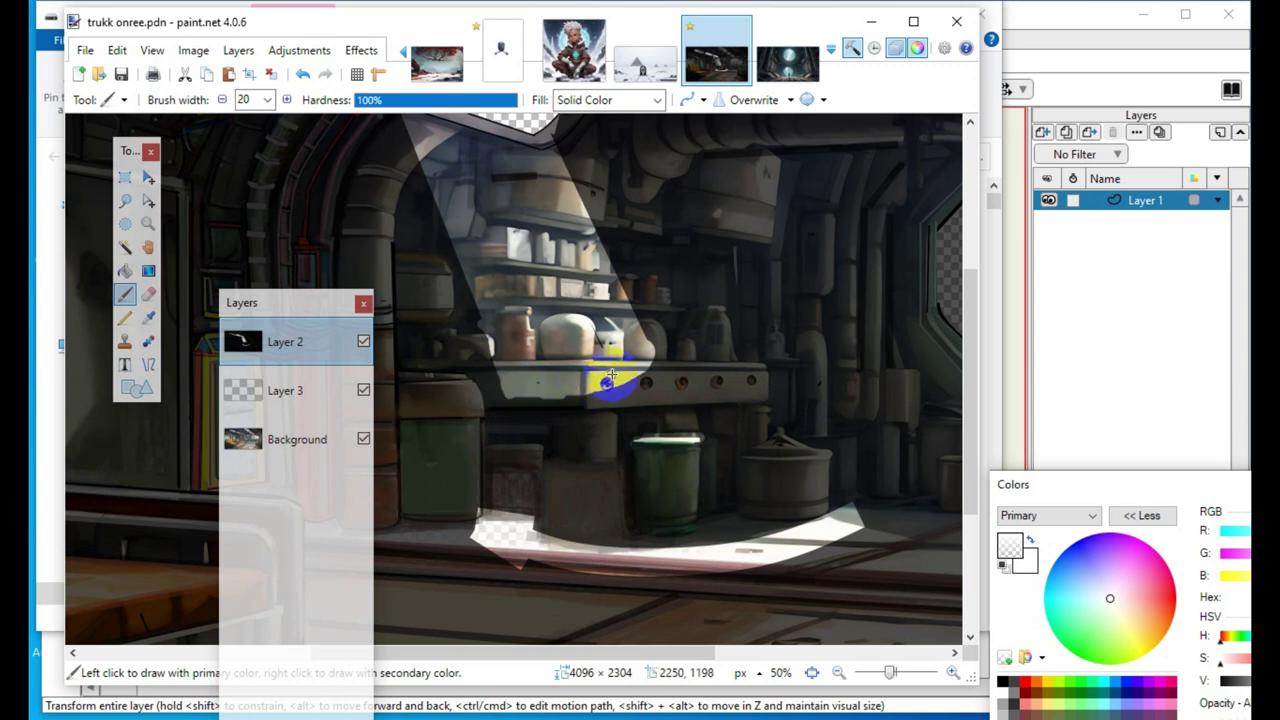
Brush a transparent highlight along the brown container's upper edge, and clear the shaded floor around the base of the green bin
left_click(683, 575)
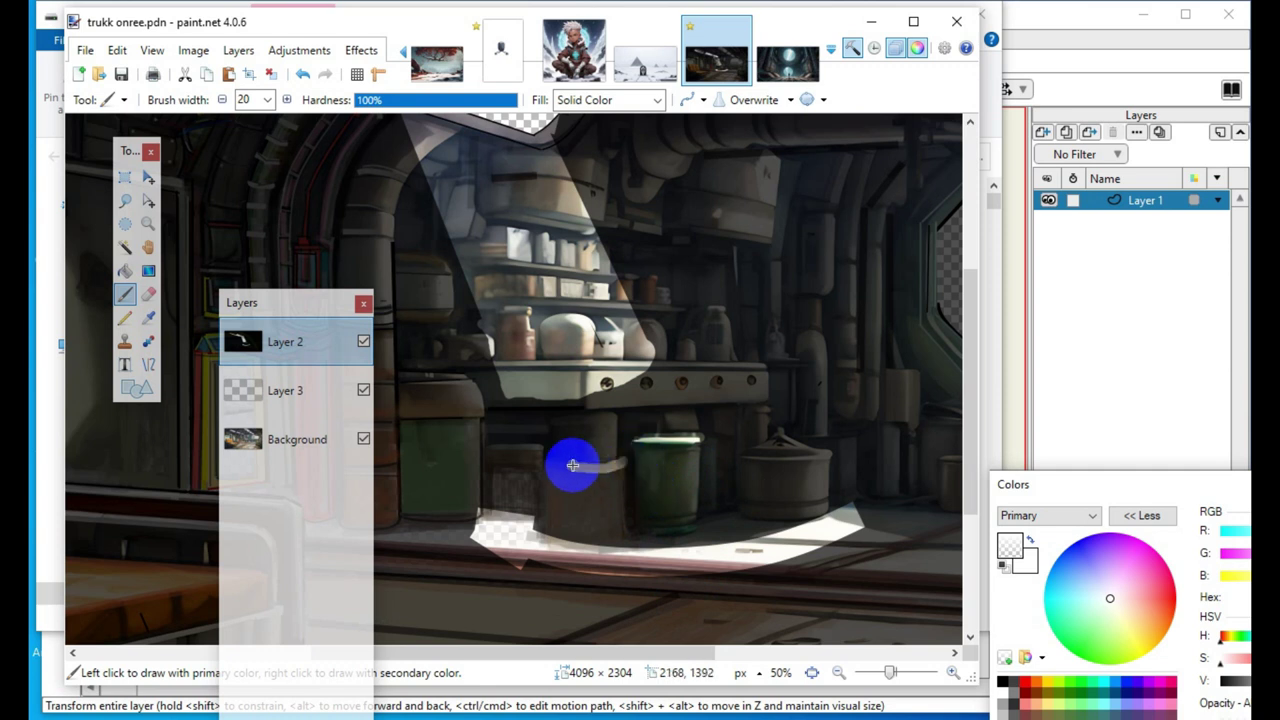
left_click(653, 550)
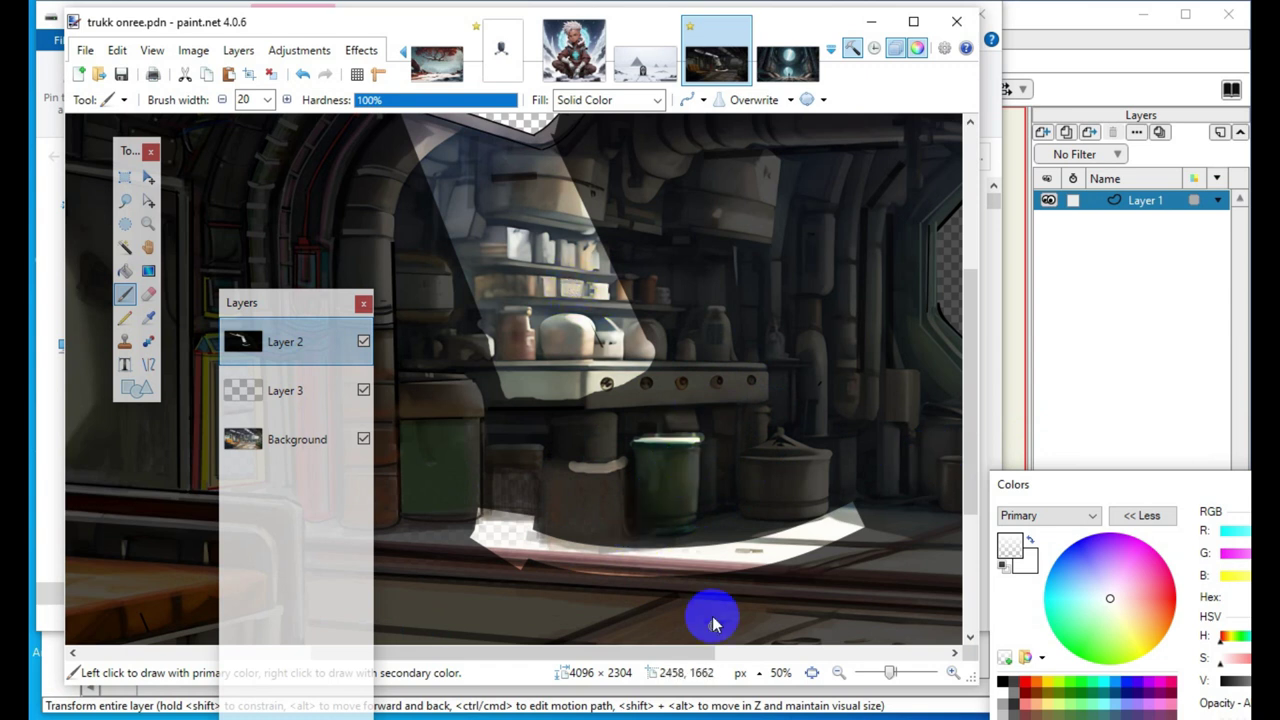
left_click_drag(632, 442, 694, 586)
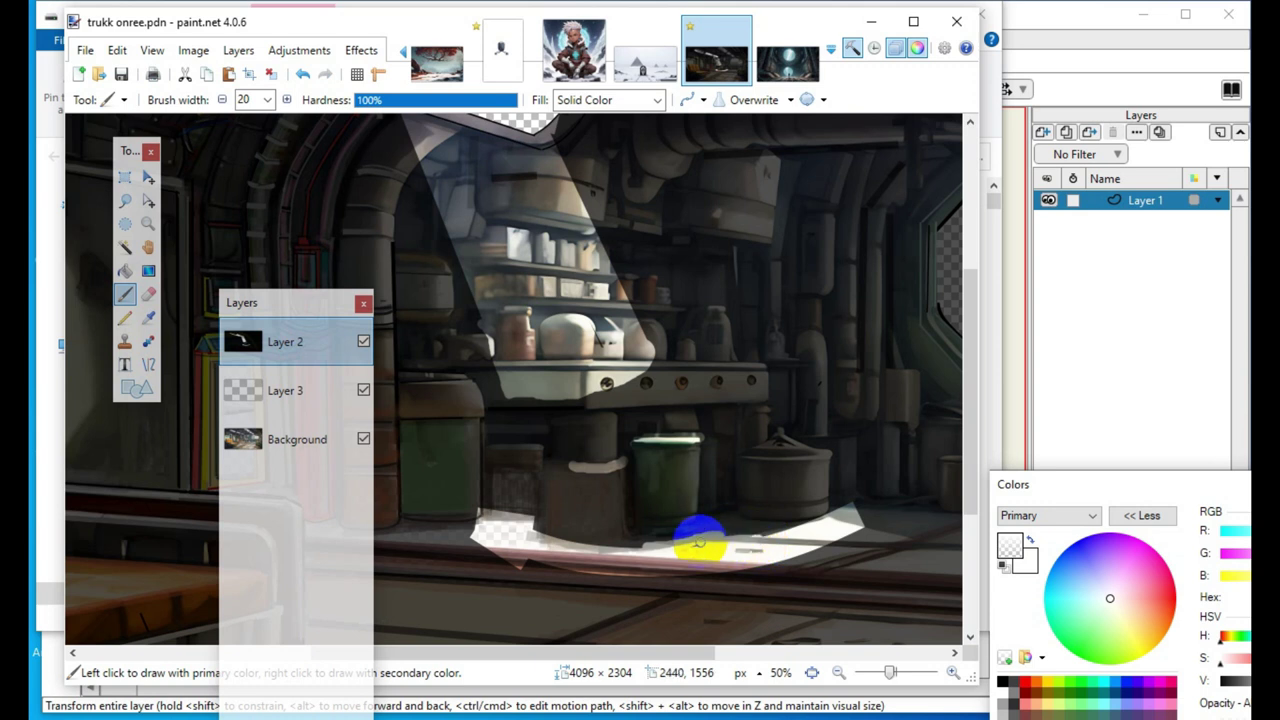
left_click_drag(786, 532, 732, 548)
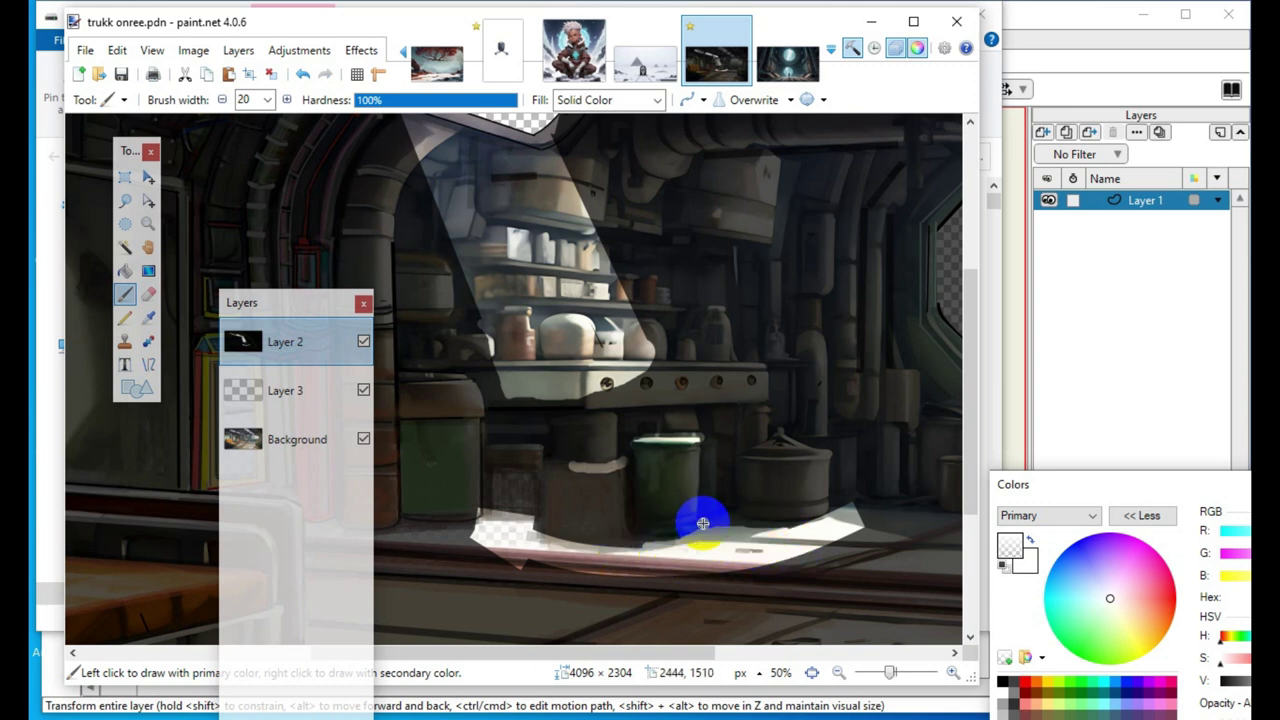
Brush a diagonal transparent band of light down the green bin, and highlight the rim of the pot beside it
left_click_drag(637, 444, 684, 532)
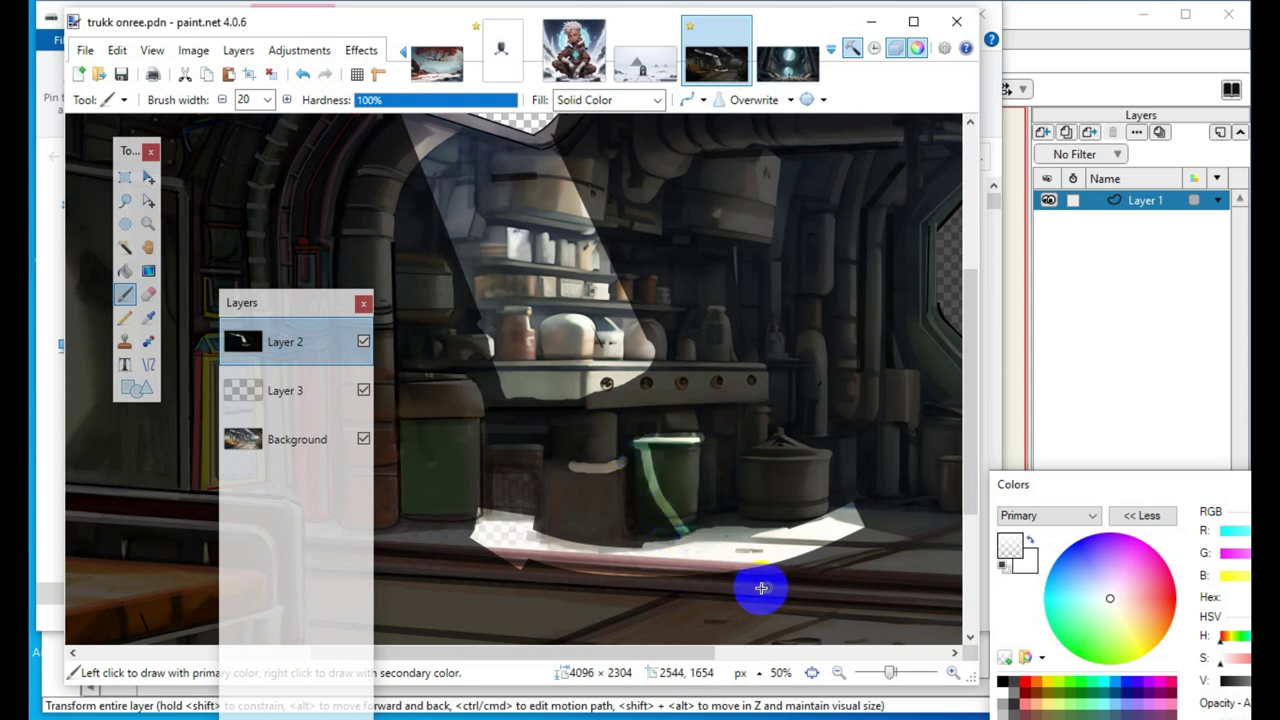
left_click_drag(652, 450, 690, 530)
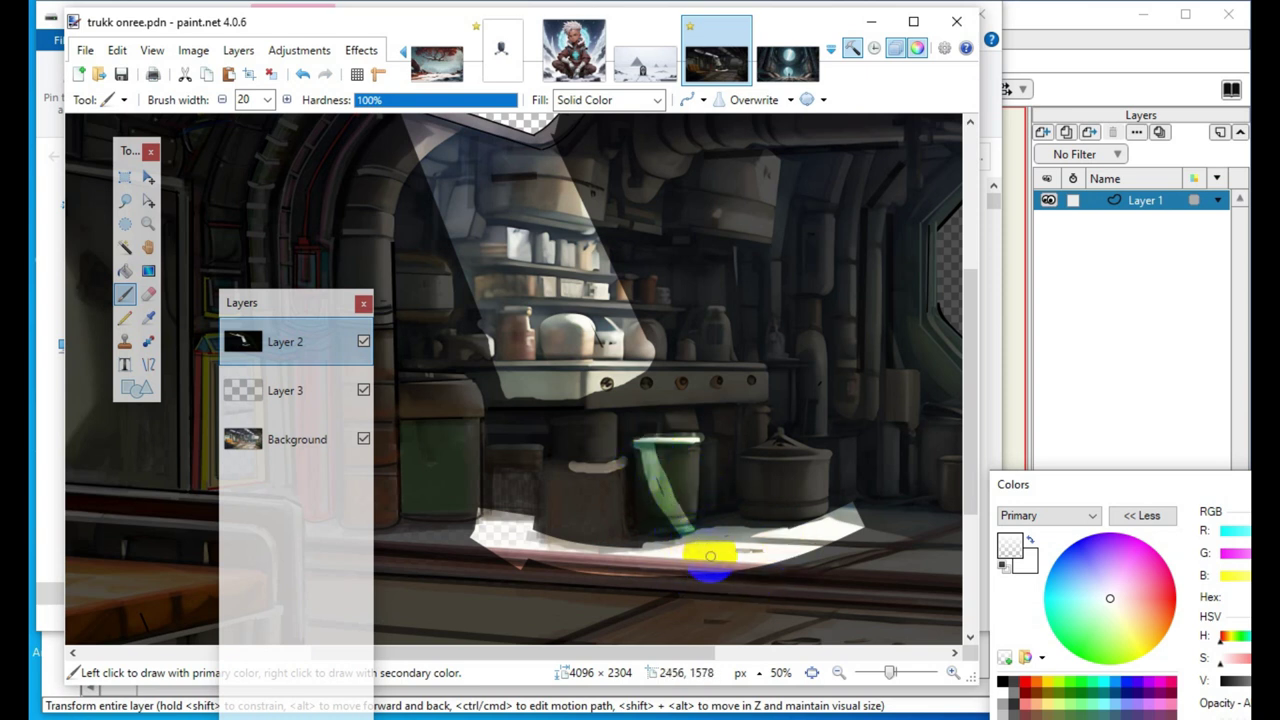
left_click_drag(655, 450, 737, 586)
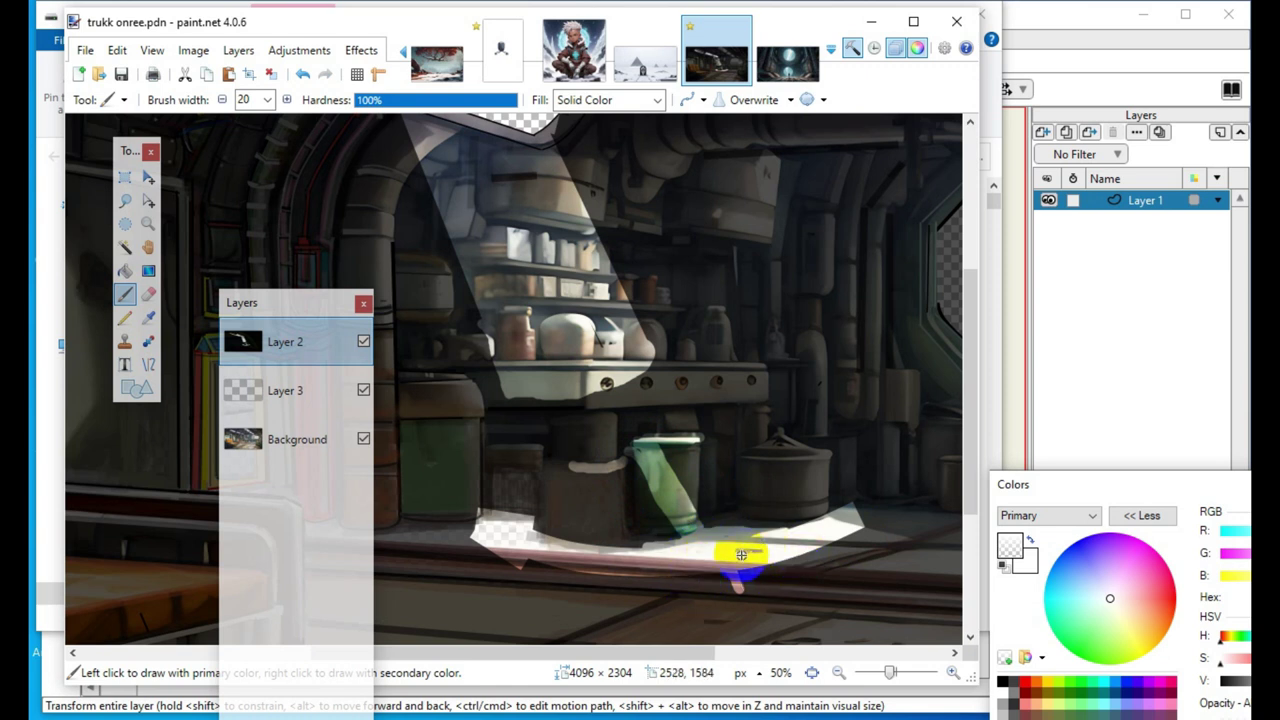
left_click(594, 350)
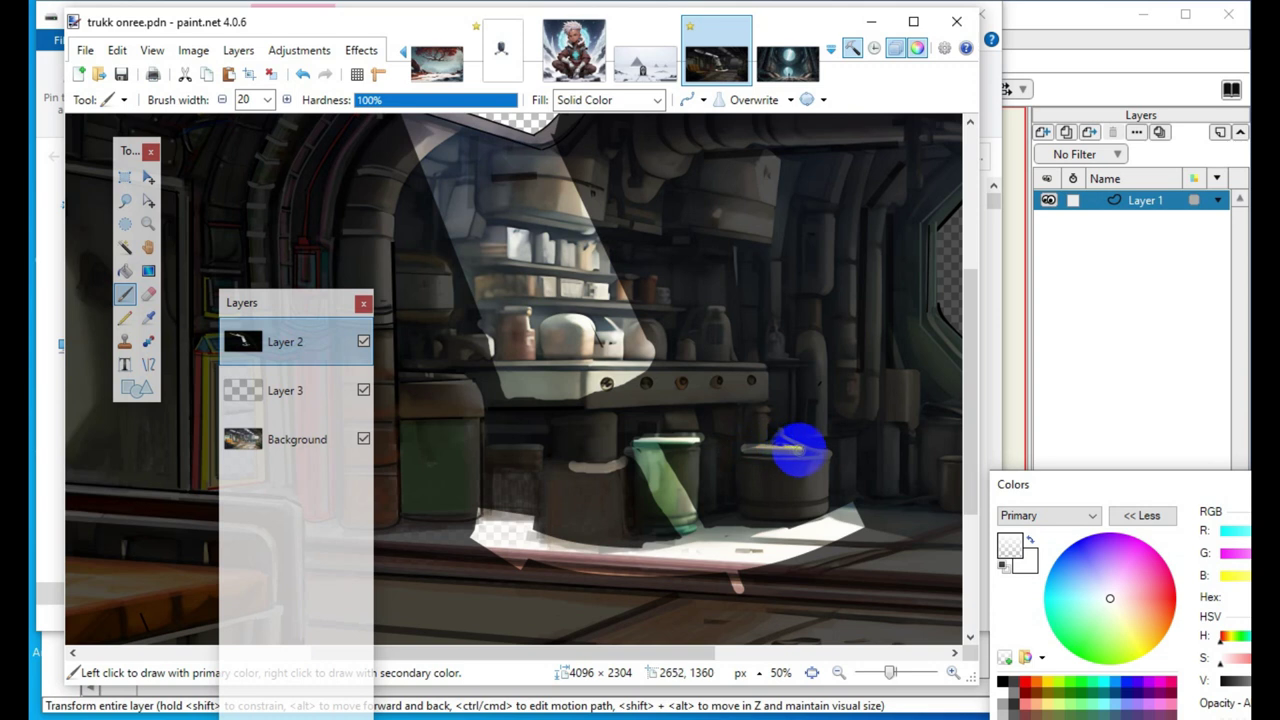
Brush transparent highlights along the large pot's rim and the large green container's lid, and touch up the light beam's shelf-side edge
mouse_move(747, 457)
left_mouse_down()
mouse_move(803, 450)
mouse_move(821, 503)
left_mouse_up()
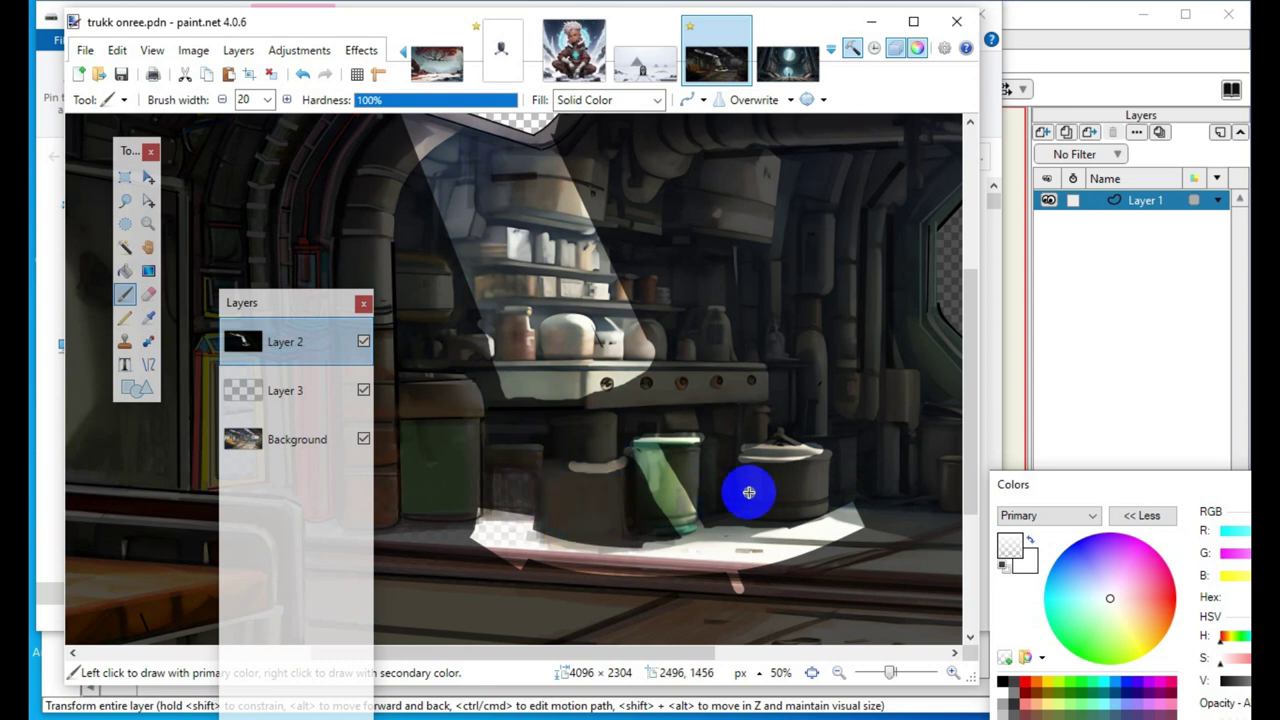
left_click_drag(471, 532, 466, 526)
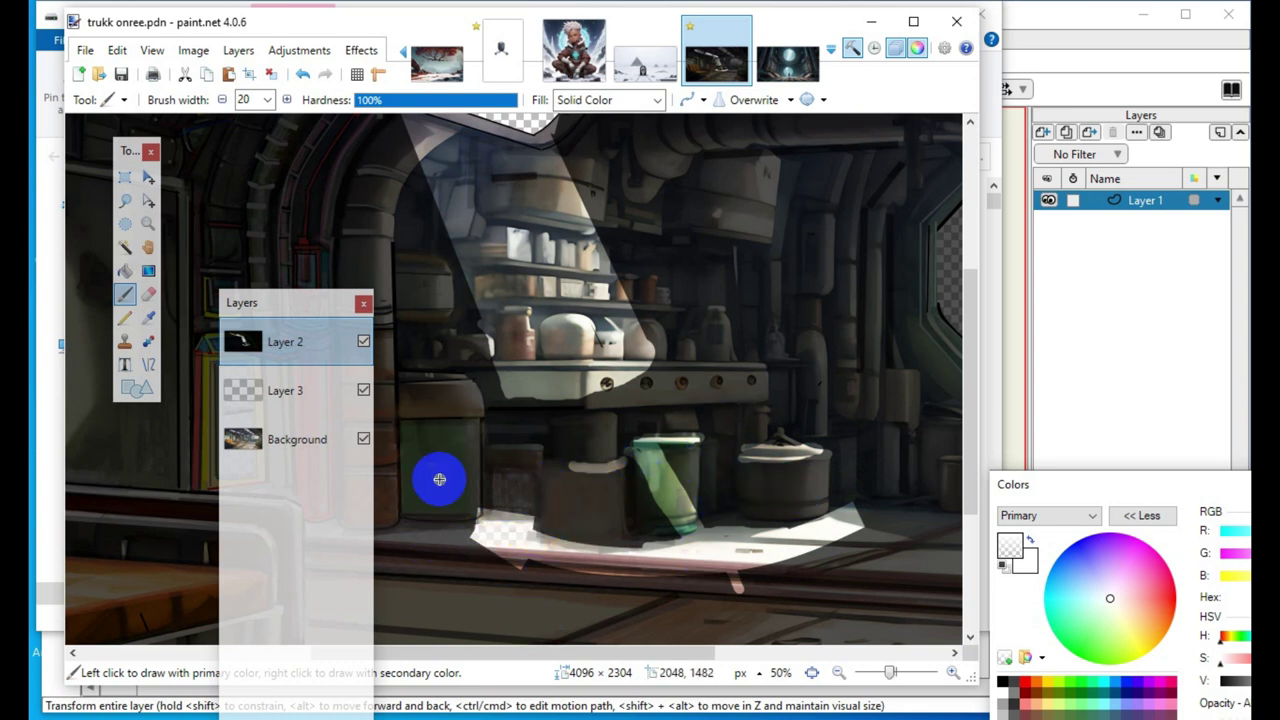
scroll(368, 455, "up", 2)
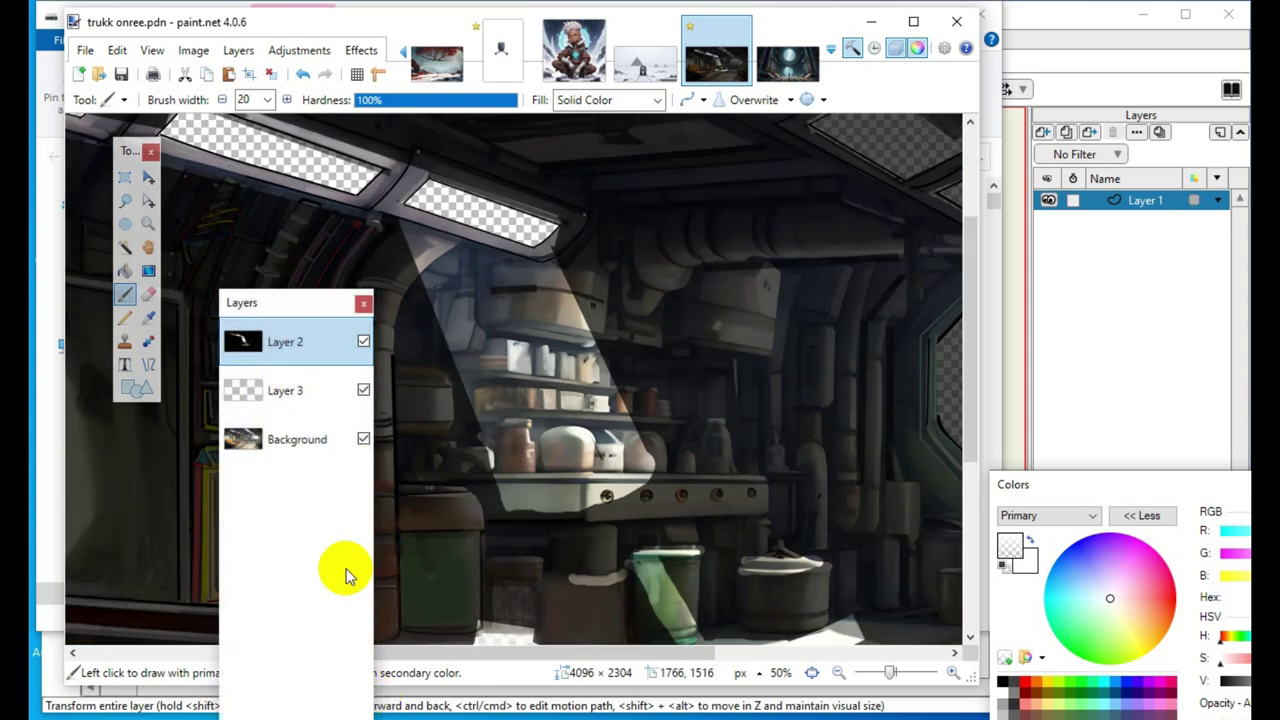
left_click_drag(294, 306, 192, 331)
mouse_move(396, 222)
left_mouse_down()
mouse_move(450, 325)
mouse_move(499, 479)
mouse_move(482, 552)
mouse_move(473, 478)
mouse_move(459, 483)
mouse_move(501, 466)
mouse_move(451, 489)
mouse_move(513, 495)
mouse_move(414, 499)
mouse_move(470, 486)
mouse_move(409, 491)
mouse_move(682, 520)
left_mouse_up()
mouse_move(455, 477)
left_mouse_down()
mouse_move(423, 501)
mouse_move(431, 483)
mouse_move(484, 499)
mouse_move(536, 471)
mouse_move(434, 492)
mouse_move(700, 461)
mouse_move(515, 534)
mouse_move(457, 492)
mouse_move(471, 551)
mouse_move(405, 500)
mouse_move(469, 493)
mouse_move(480, 515)
mouse_move(465, 605)
mouse_move(483, 540)
mouse_move(446, 563)
mouse_move(407, 515)
left_mouse_up()
scroll(489, 487, "down", 2)
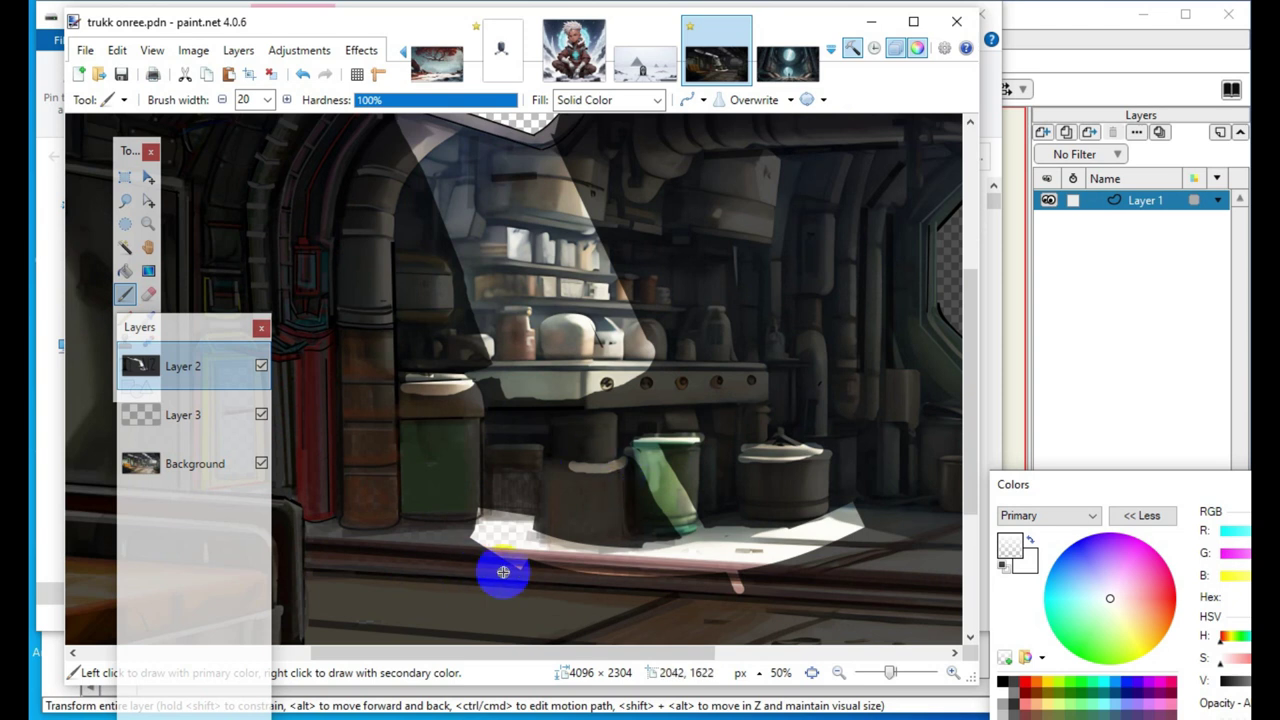
Extend the transparent highlight along the brown container's upper edge and clear more shade from the counter's front below the beam
left_click_drag(586, 503, 561, 479)
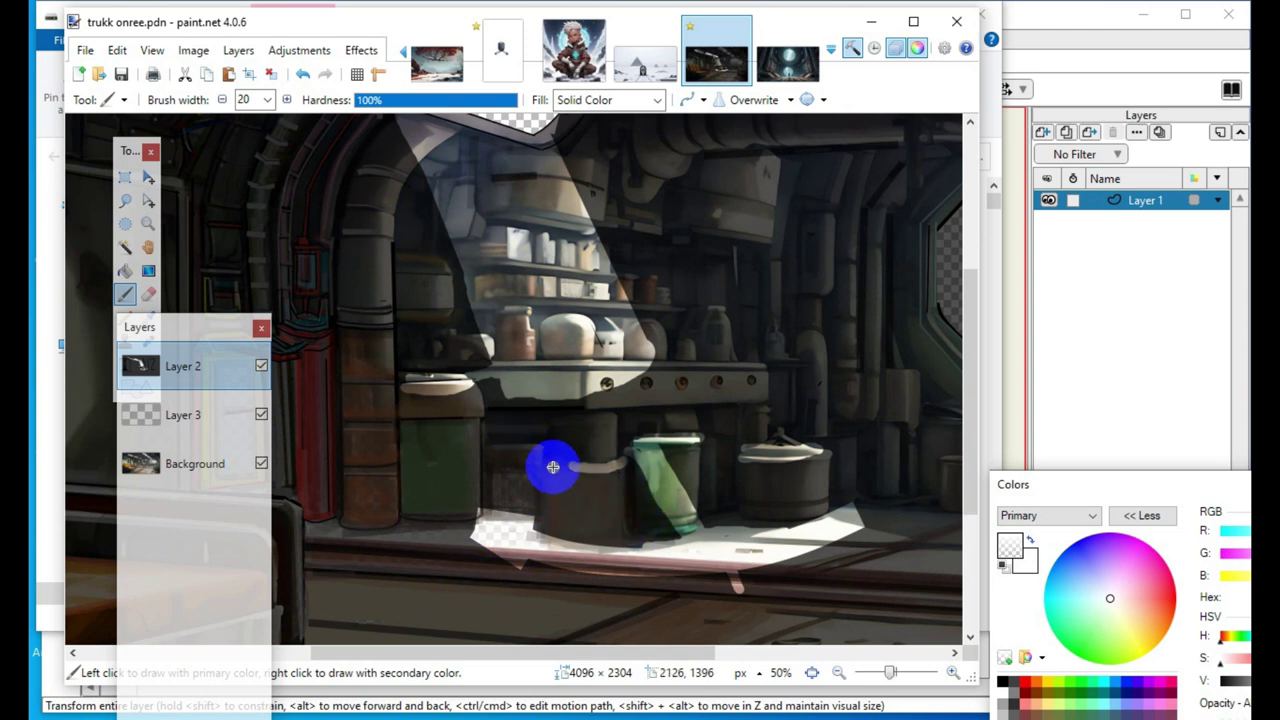
mouse_move(672, 461)
left_mouse_down()
mouse_move(543, 351)
mouse_move(571, 423)
mouse_move(523, 400)
mouse_move(596, 546)
mouse_move(624, 564)
mouse_move(578, 532)
left_mouse_up()
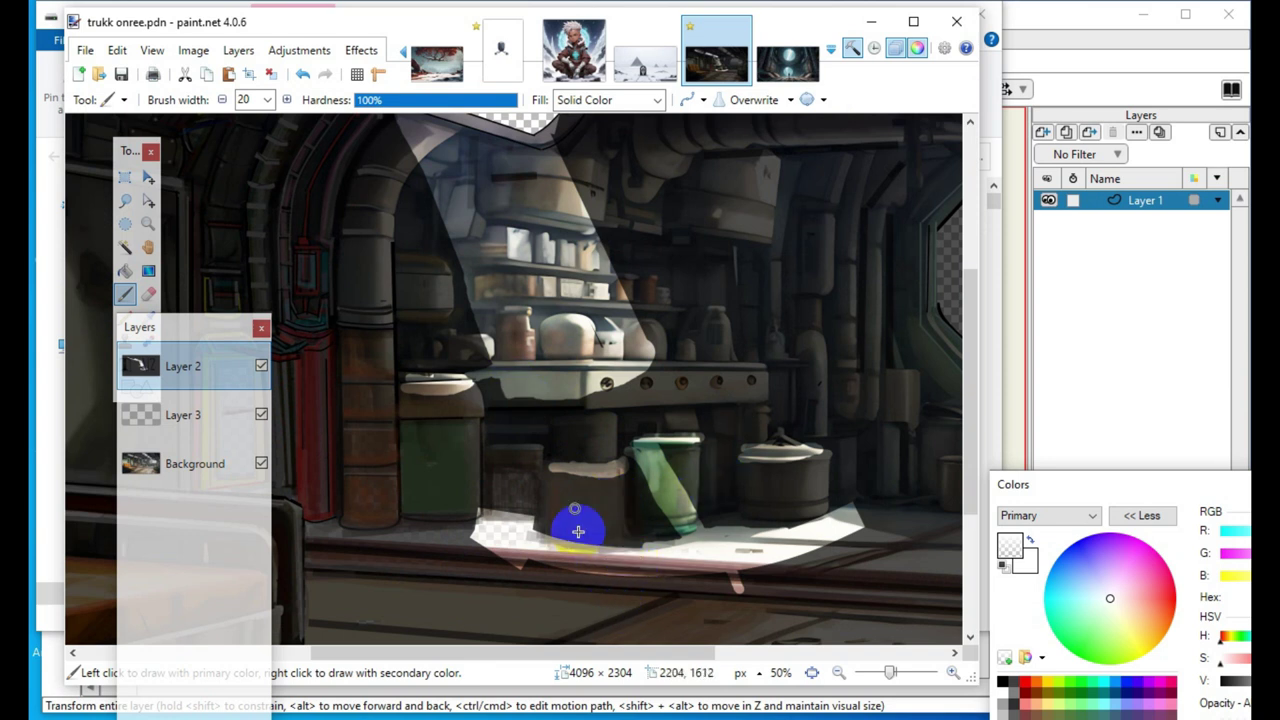
mouse_move(595, 485)
left_mouse_down()
mouse_move(631, 465)
mouse_move(545, 448)
mouse_move(463, 466)
mouse_move(496, 406)
mouse_move(474, 384)
mouse_move(637, 370)
mouse_move(421, 423)
mouse_move(505, 397)
mouse_move(528, 371)
mouse_move(427, 414)
mouse_move(594, 401)
mouse_move(504, 389)
left_mouse_up()
mouse_move(592, 399)
left_mouse_down()
mouse_move(739, 461)
mouse_move(586, 415)
left_mouse_up()
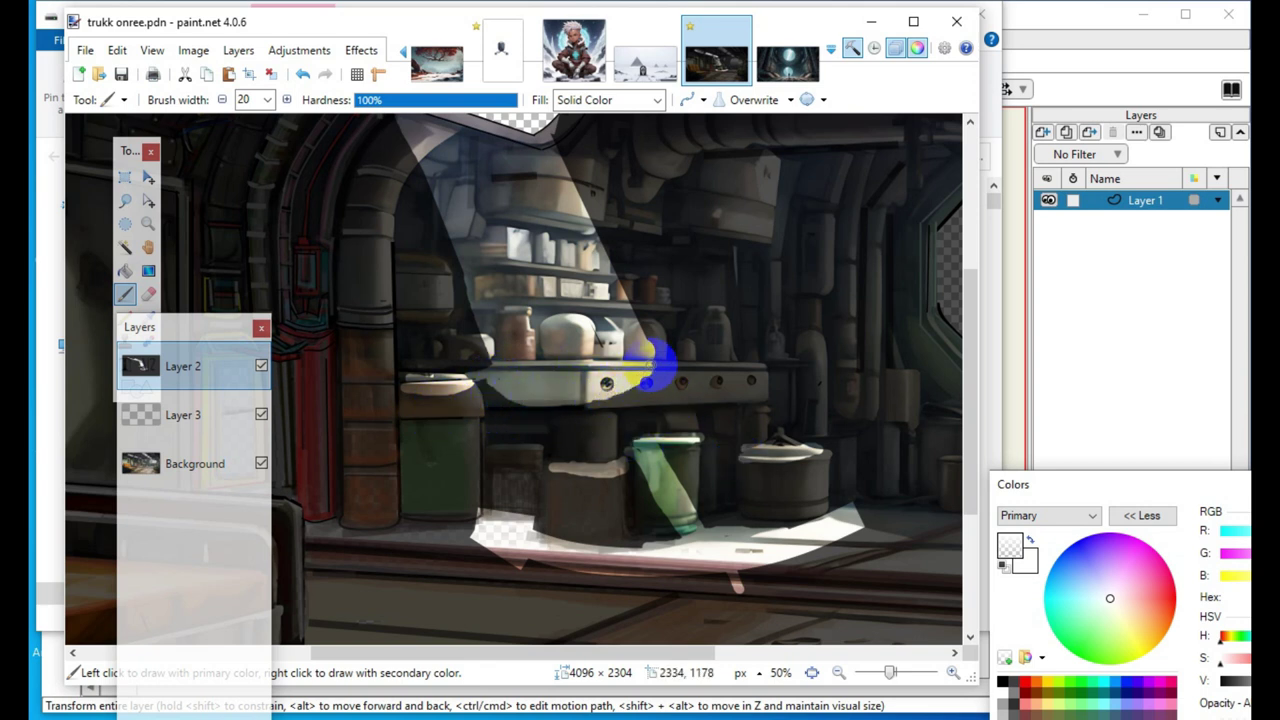
Try white brush strokes at reduced opacity, including alpha 143, over the dark wall beside the light beam, and undo them
scroll(524, 484, "up", 2)
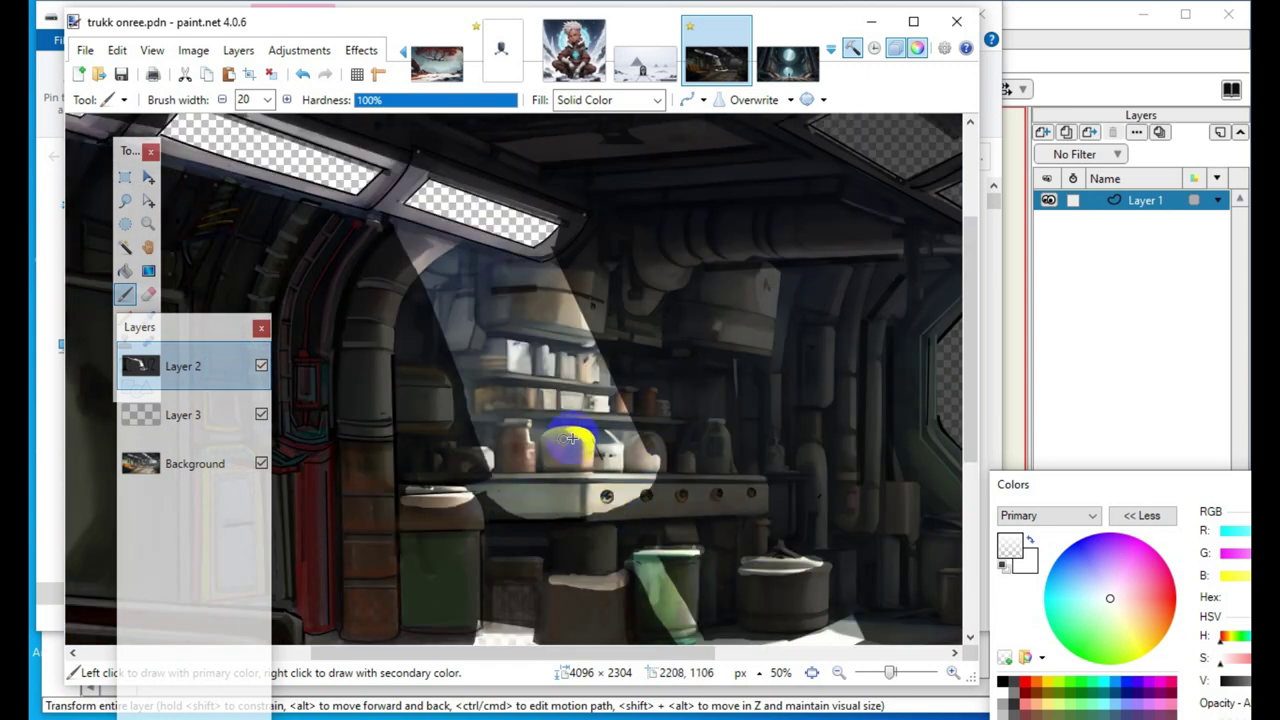
left_click_drag(1089, 484, 946, 197)
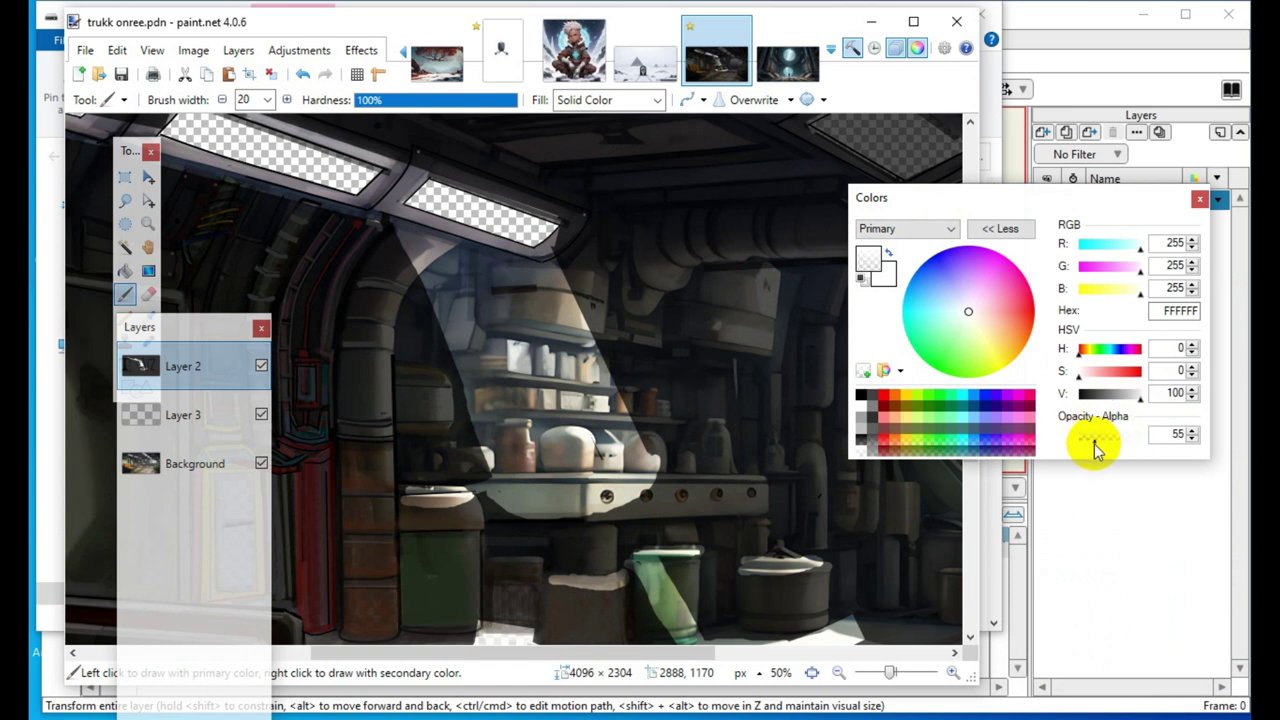
left_click_drag(1107, 444, 1082, 440)
mouse_move(626, 327)
left_mouse_down()
mouse_move(720, 529)
mouse_move(782, 461)
left_mouse_up()
left_click(300, 75)
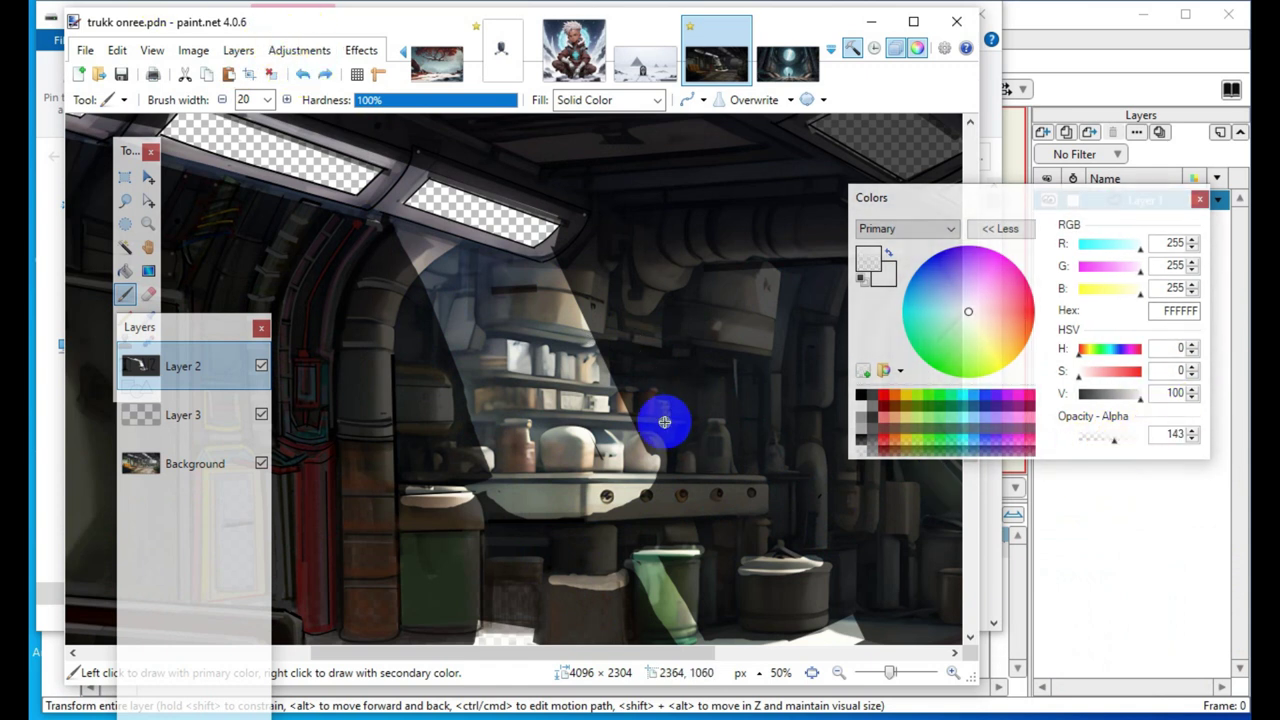
left_click_drag(657, 348, 706, 473)
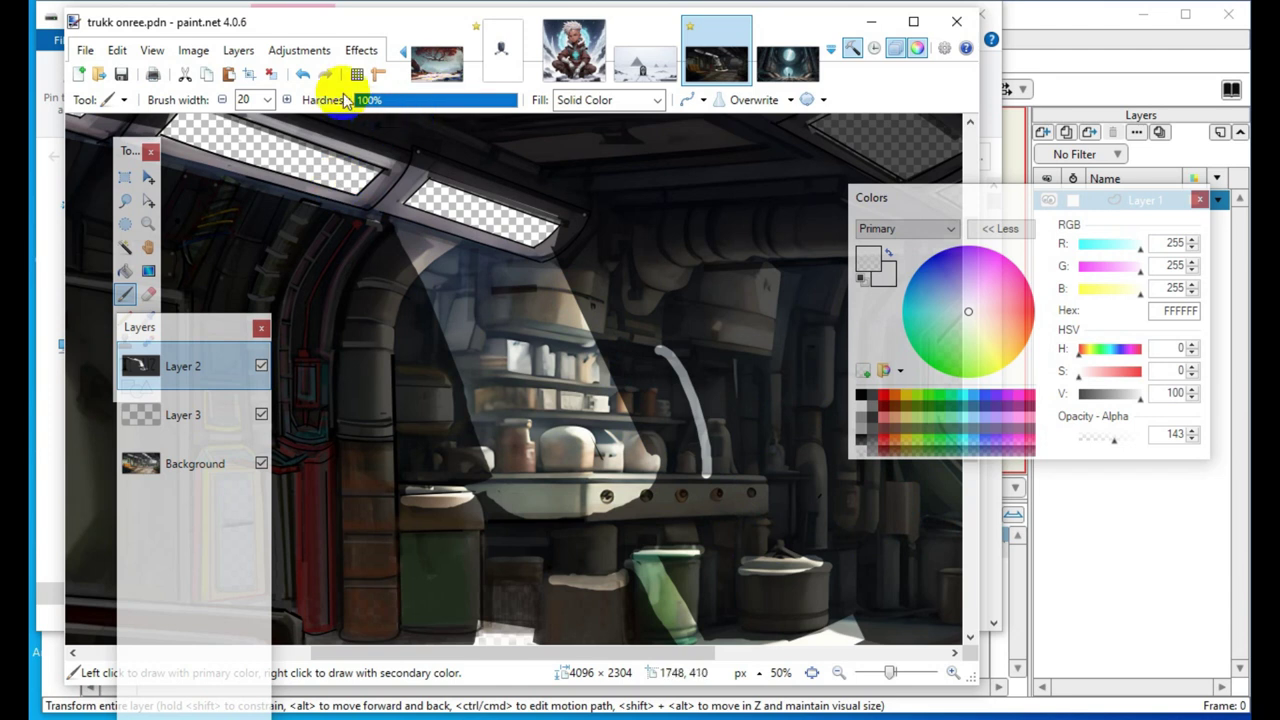
left_click(302, 75)
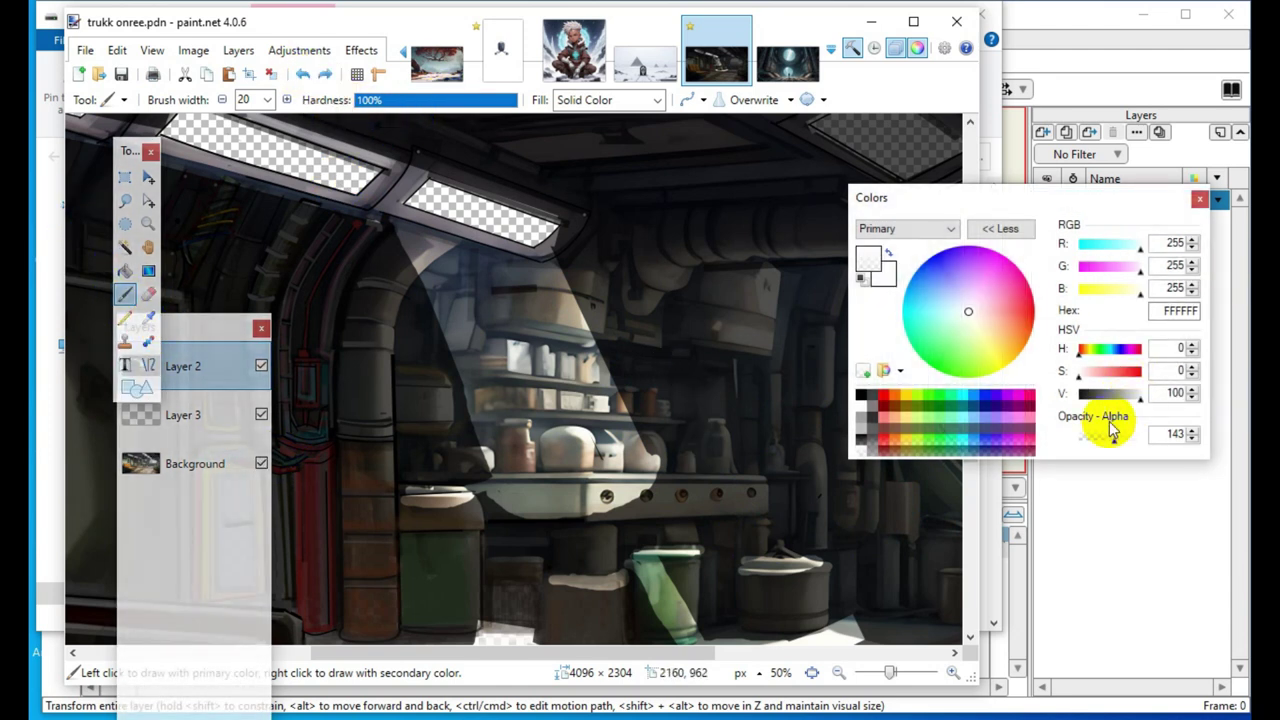
Set the primary color's alpha to 0, try a curved stroke above the counter's far end, and undo it
left_click_drag(1100, 440, 965, 442)
left_click_drag(780, 350, 720, 492)
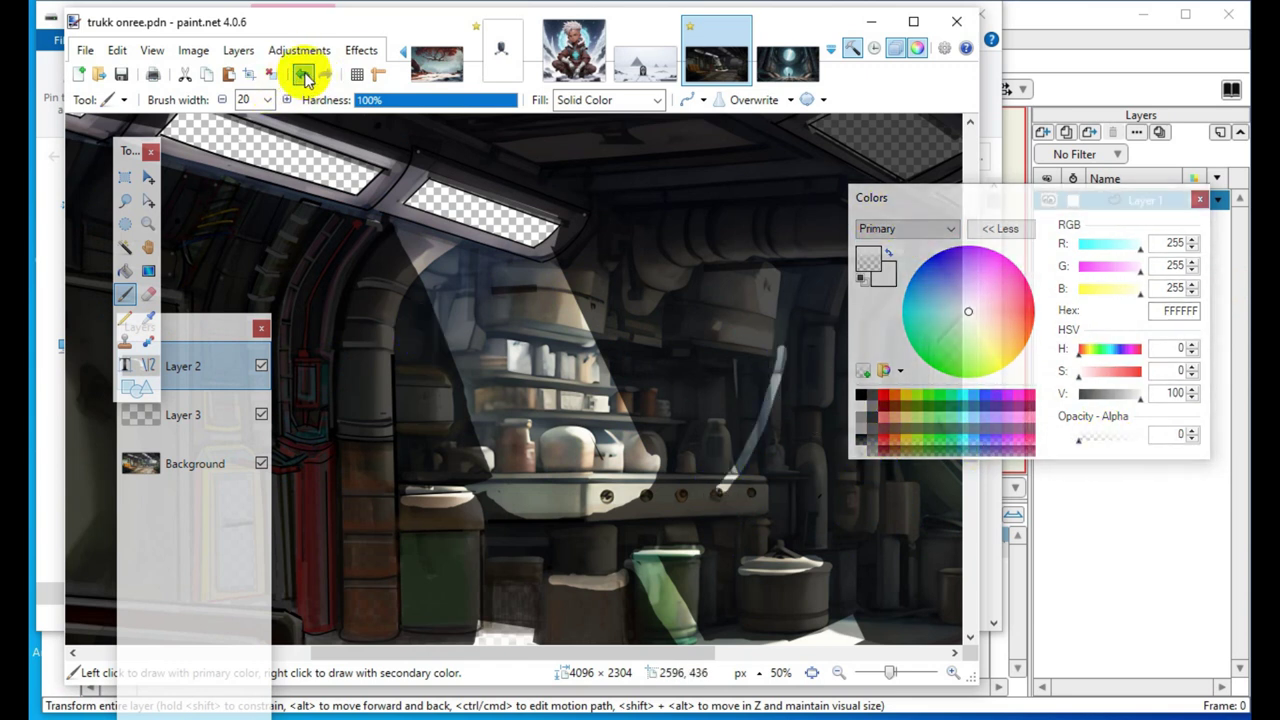
left_click(302, 74)
Switch to the Eraser with brush width 38, test a diagonal stroke beside the light beam, and undo it
left_click(147, 294)
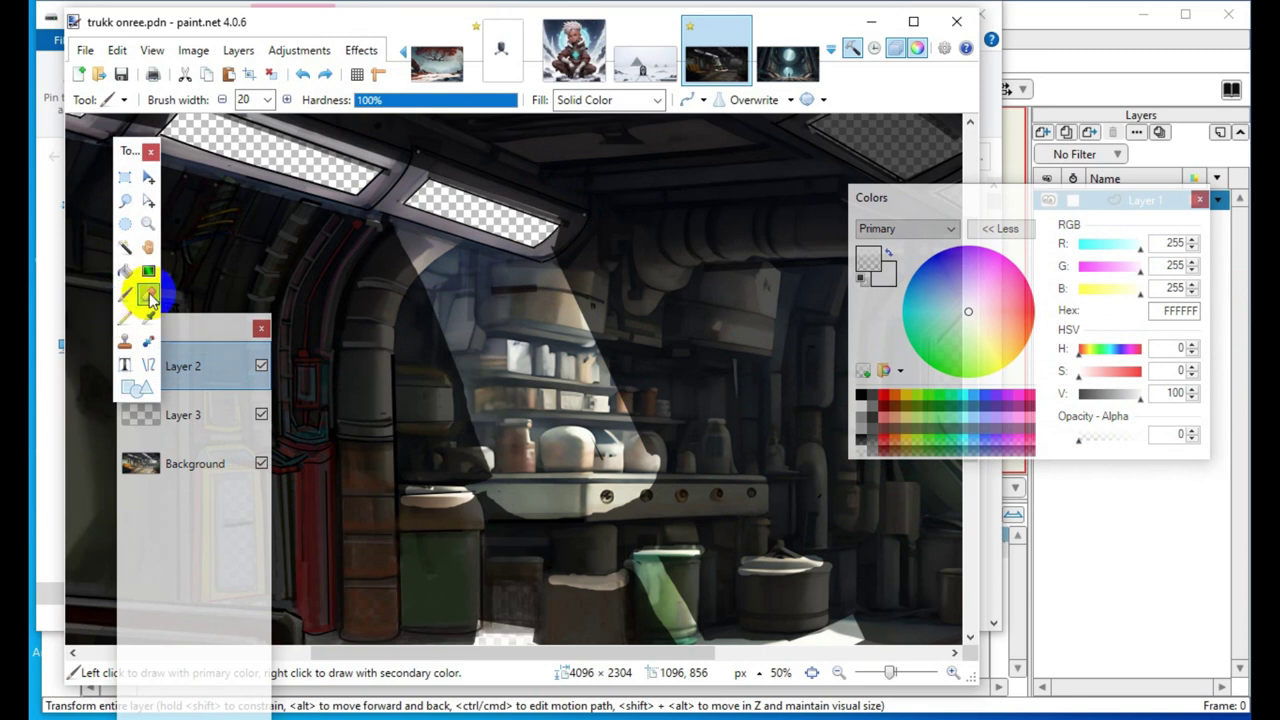
left_click(286, 99)
left_click(286, 99)
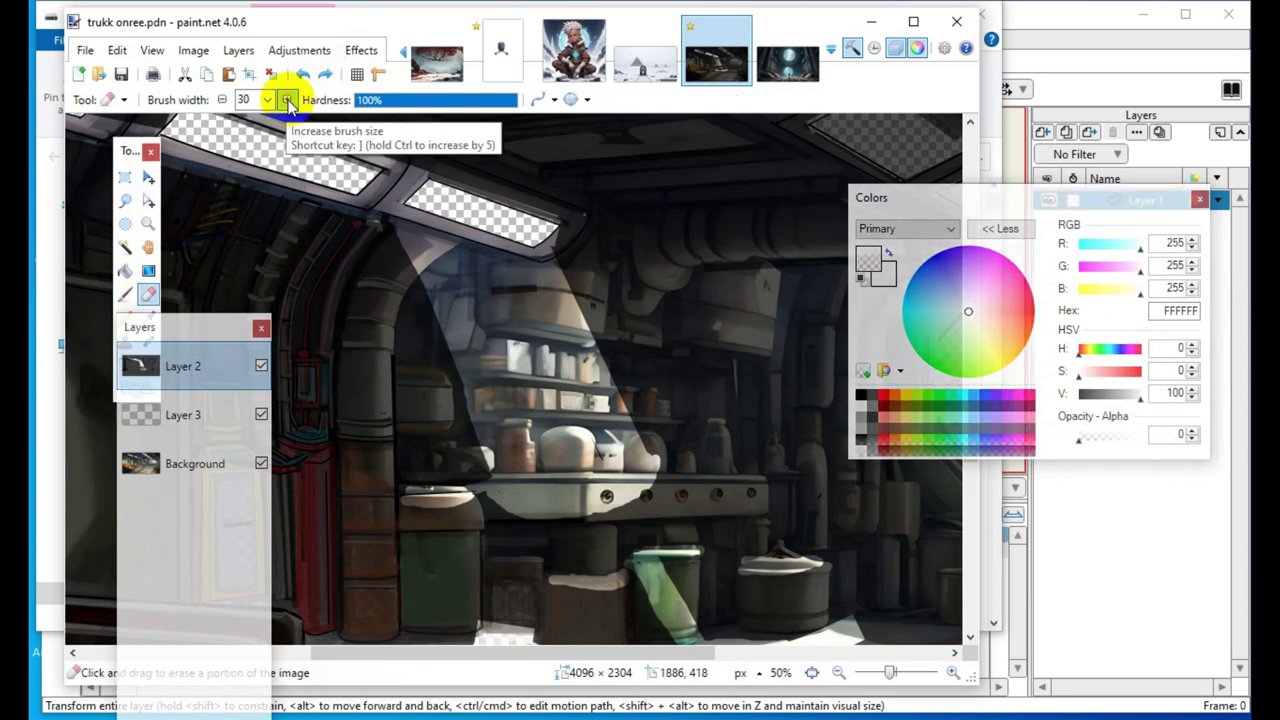
left_click(286, 99)
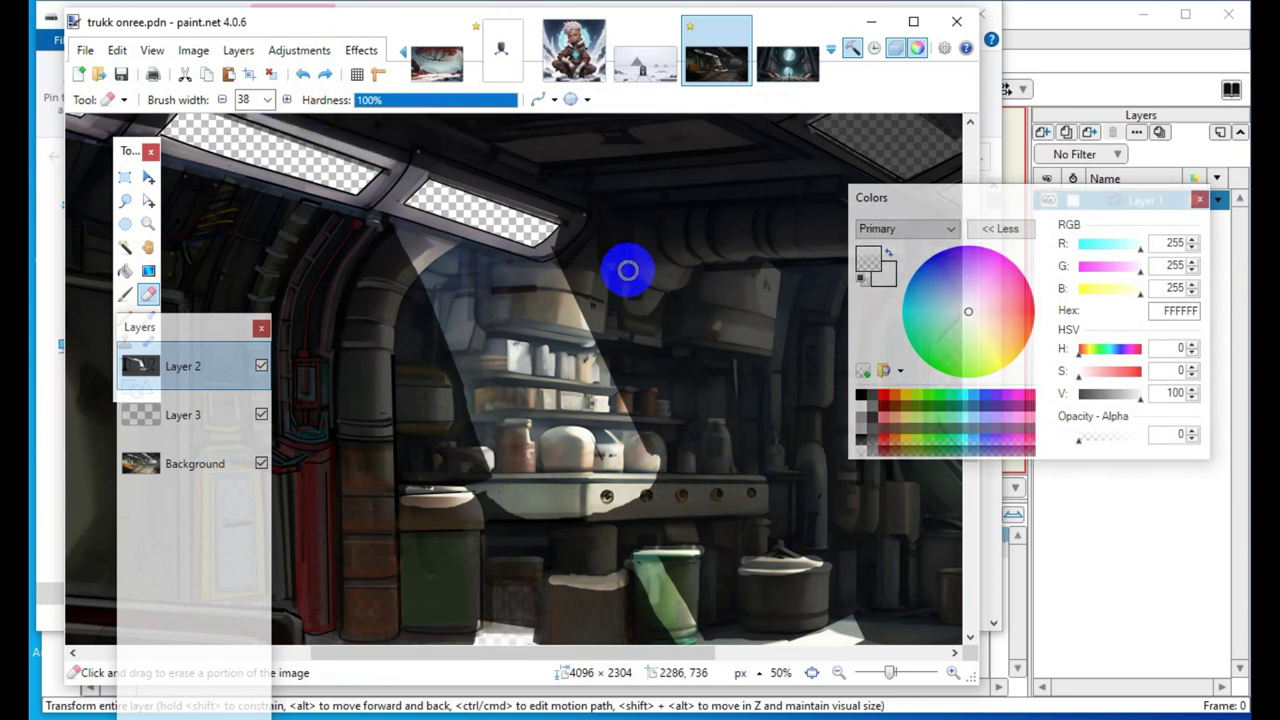
left_click_drag(627, 268, 689, 446)
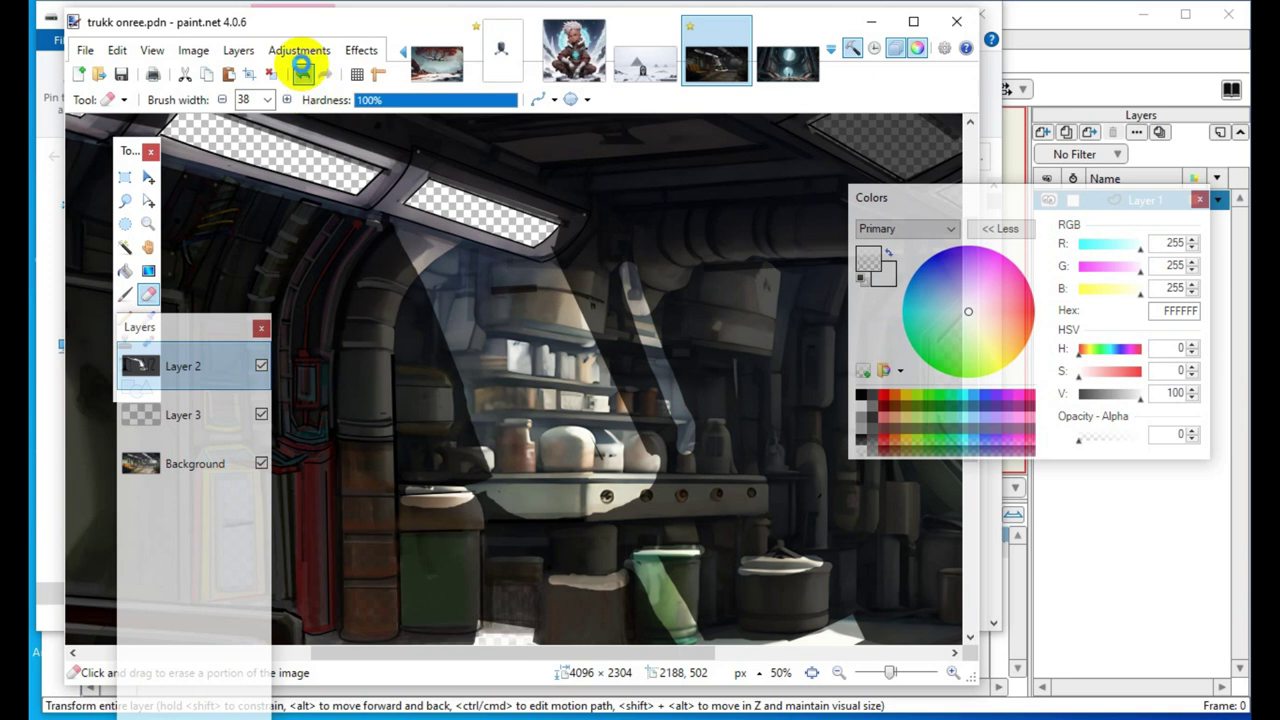
left_click(302, 73)
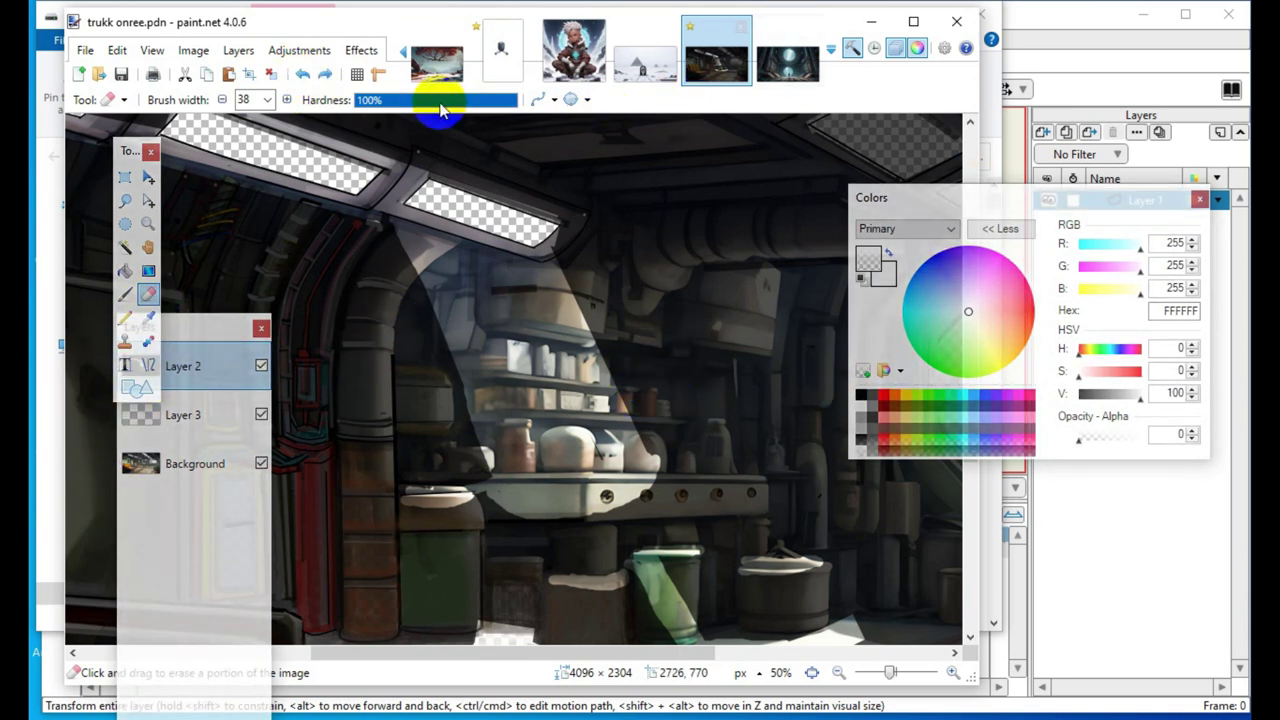
left_click(124, 295)
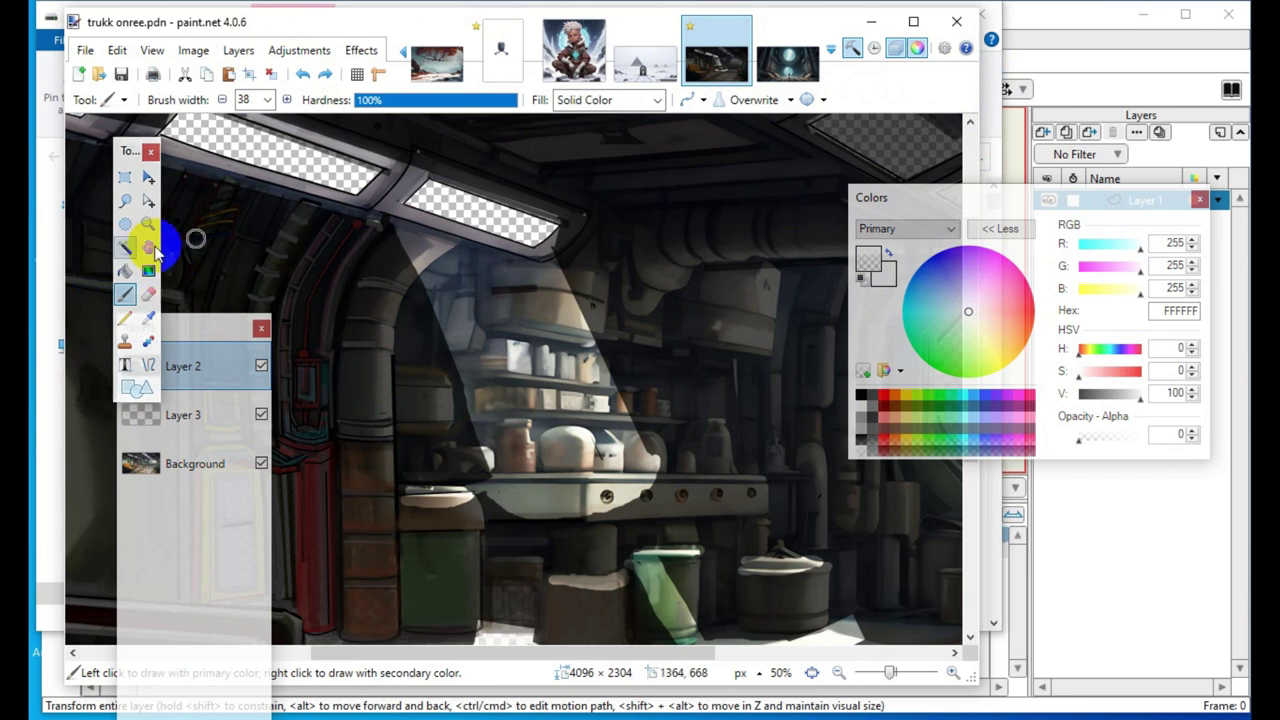
left_click(148, 295)
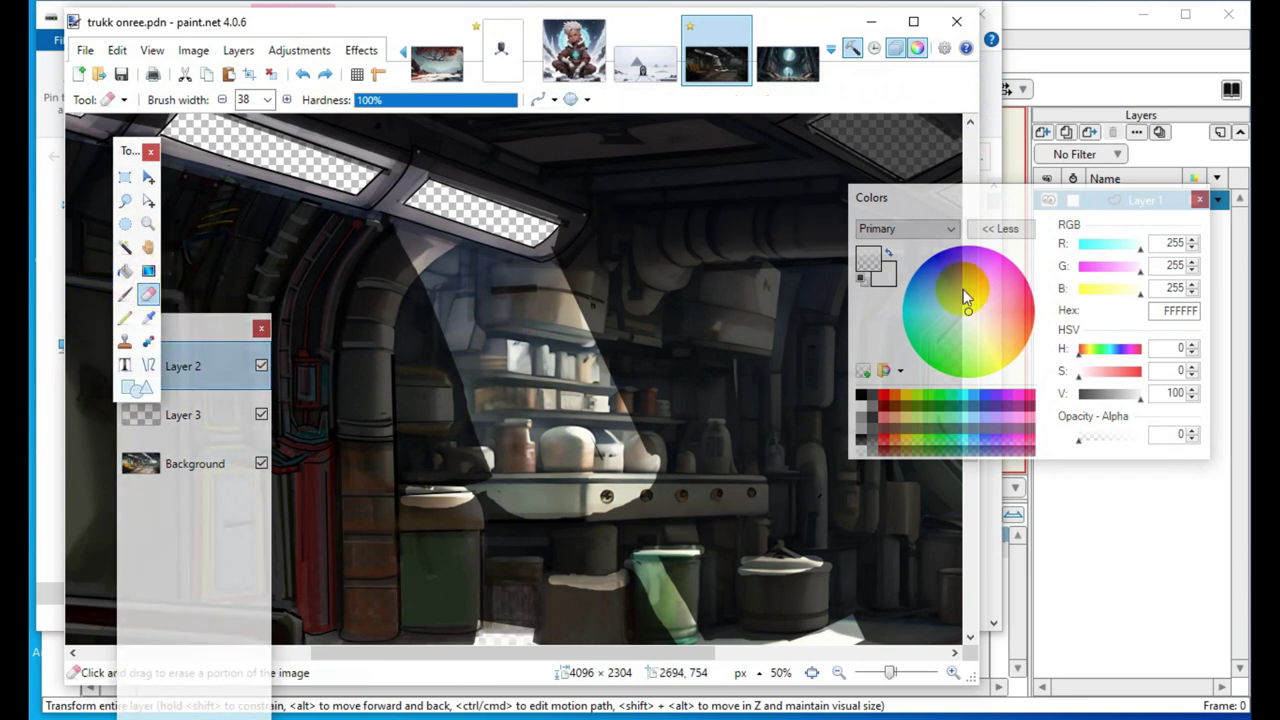
left_click(124, 296)
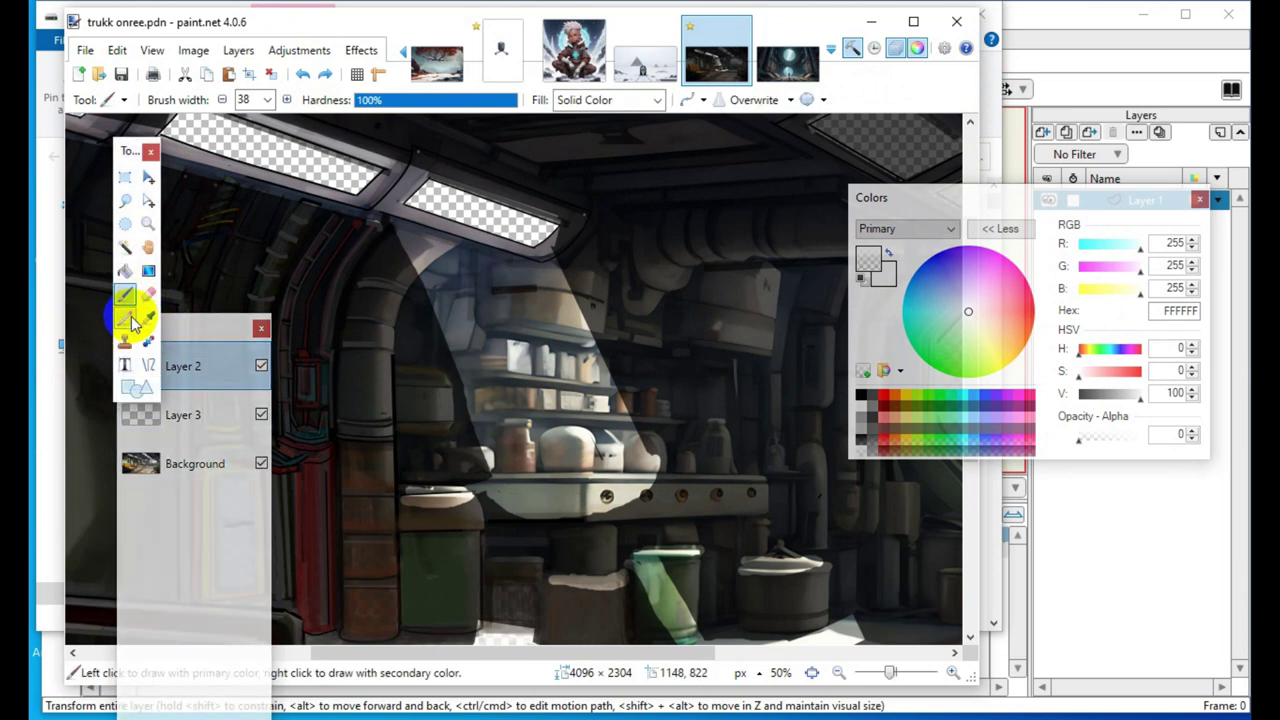
left_click(148, 297)
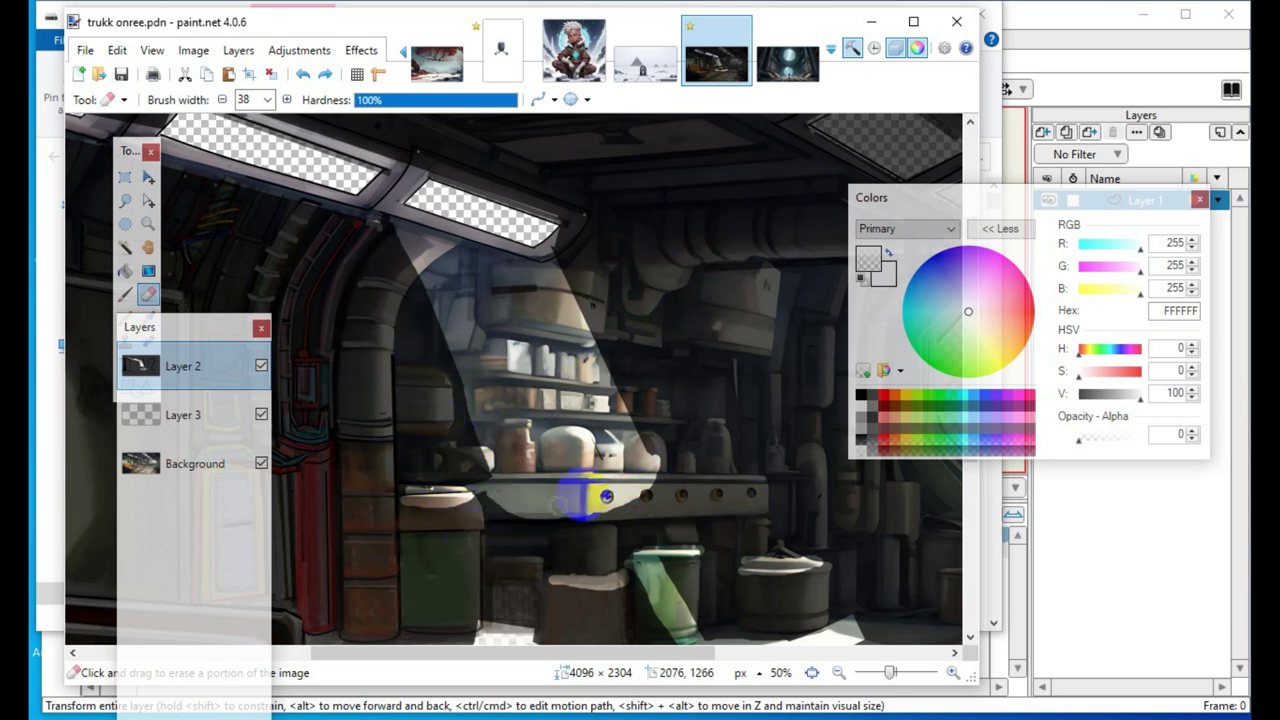
Set the primary color's alpha to 89 for the Eraser and partly erase the shade over the large vertical pipe
left_click_drag(958, 191, 887, 177)
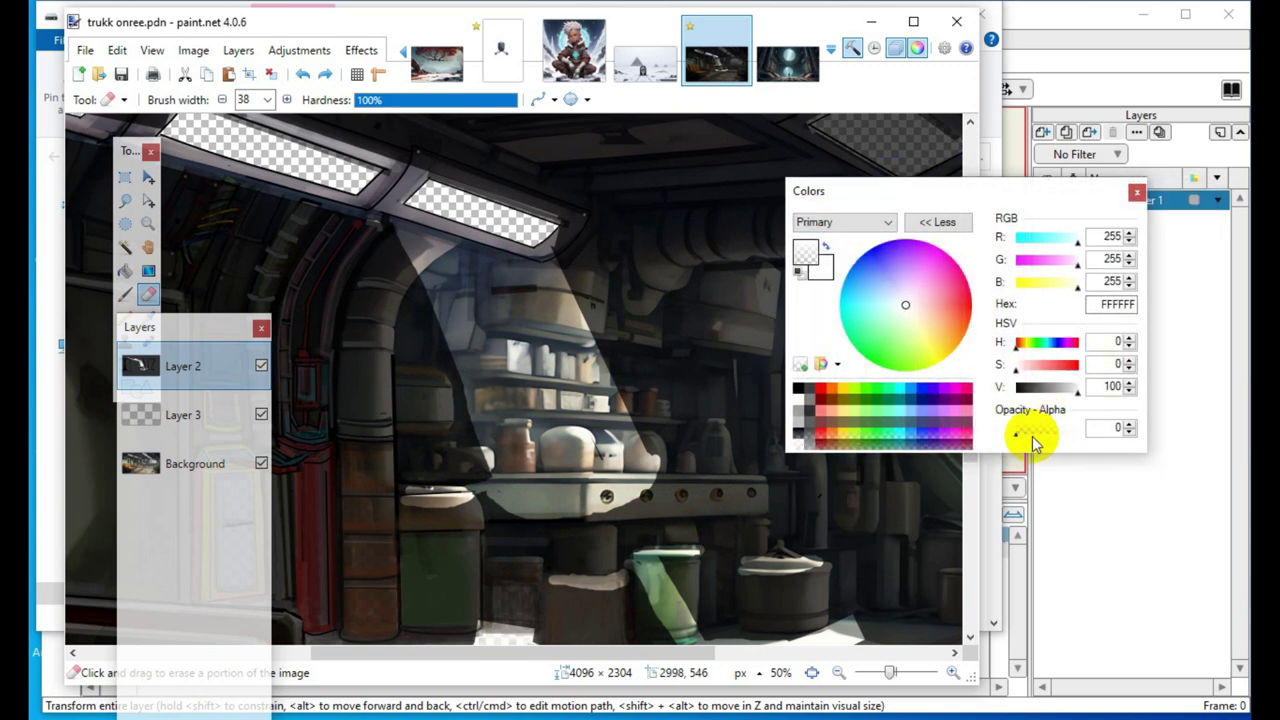
left_click_drag(1041, 445, 1037, 445)
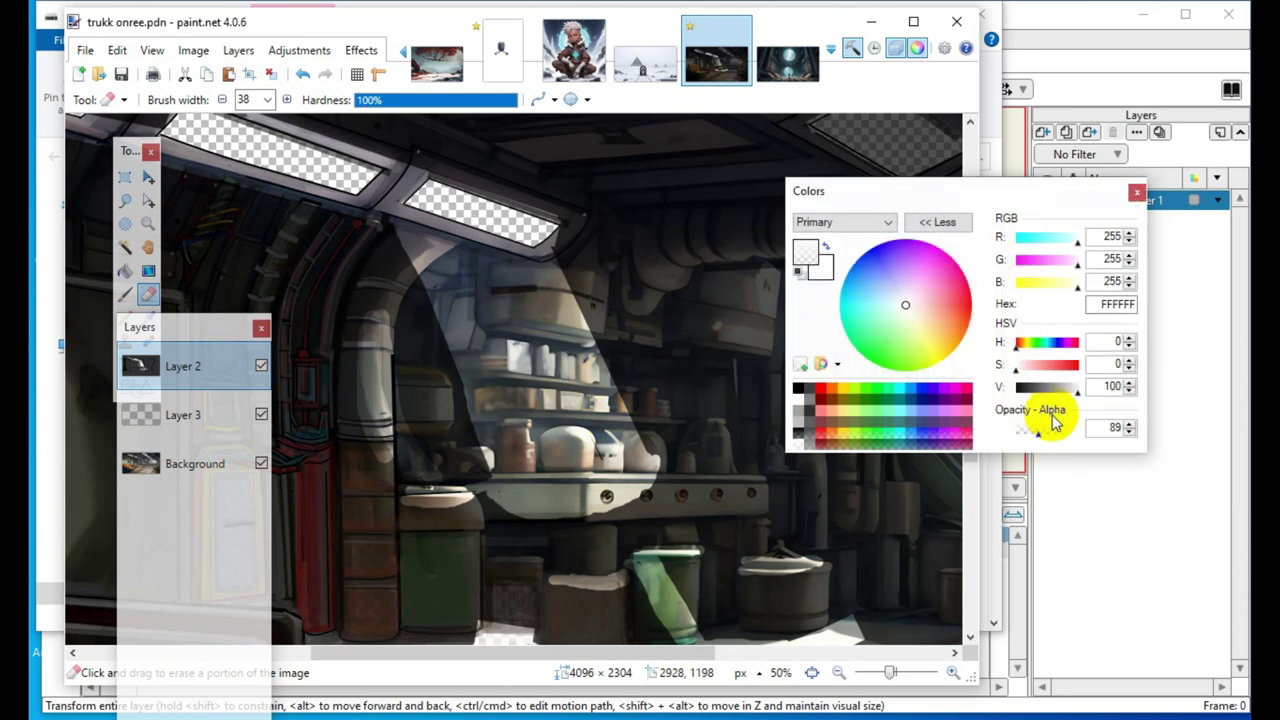
Set the alpha to 35 and lightly erase the shade over the jars beside the beam and the counter's front
left_click_drag(888, 195, 990, 68)
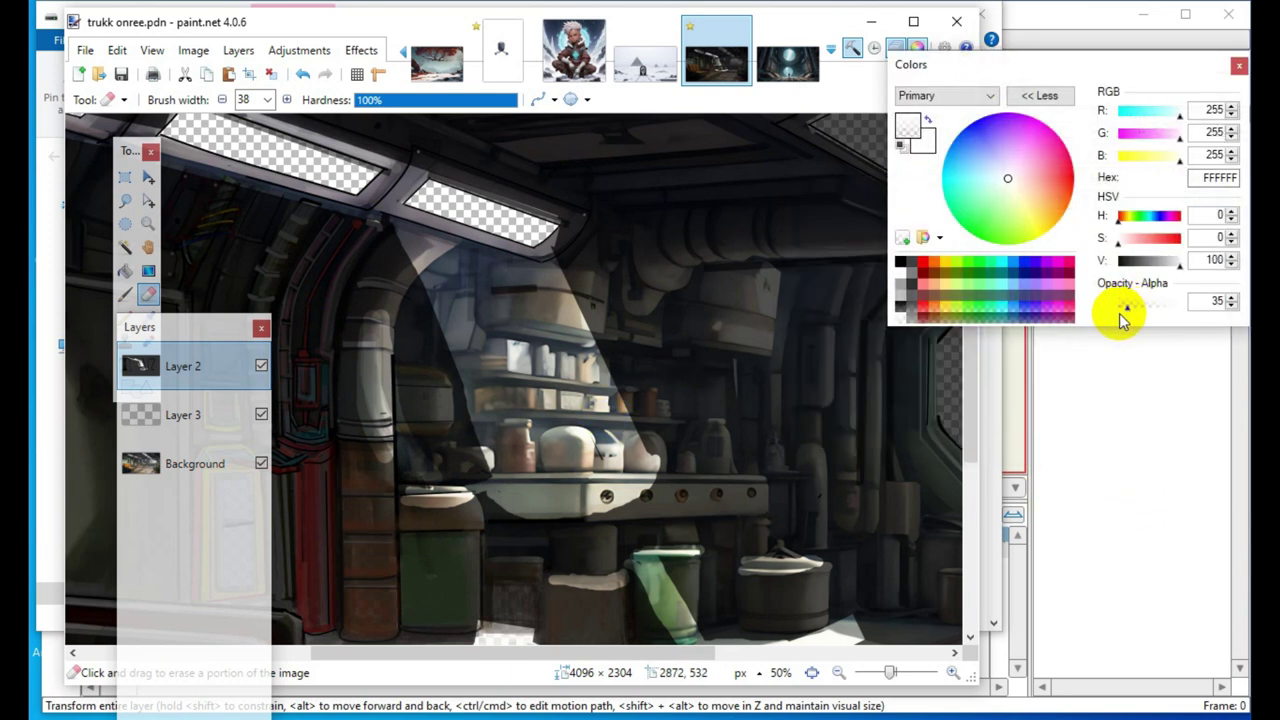
mouse_move(758, 438)
left_mouse_down()
mouse_move(714, 437)
mouse_move(655, 378)
mouse_move(724, 458)
left_mouse_up()
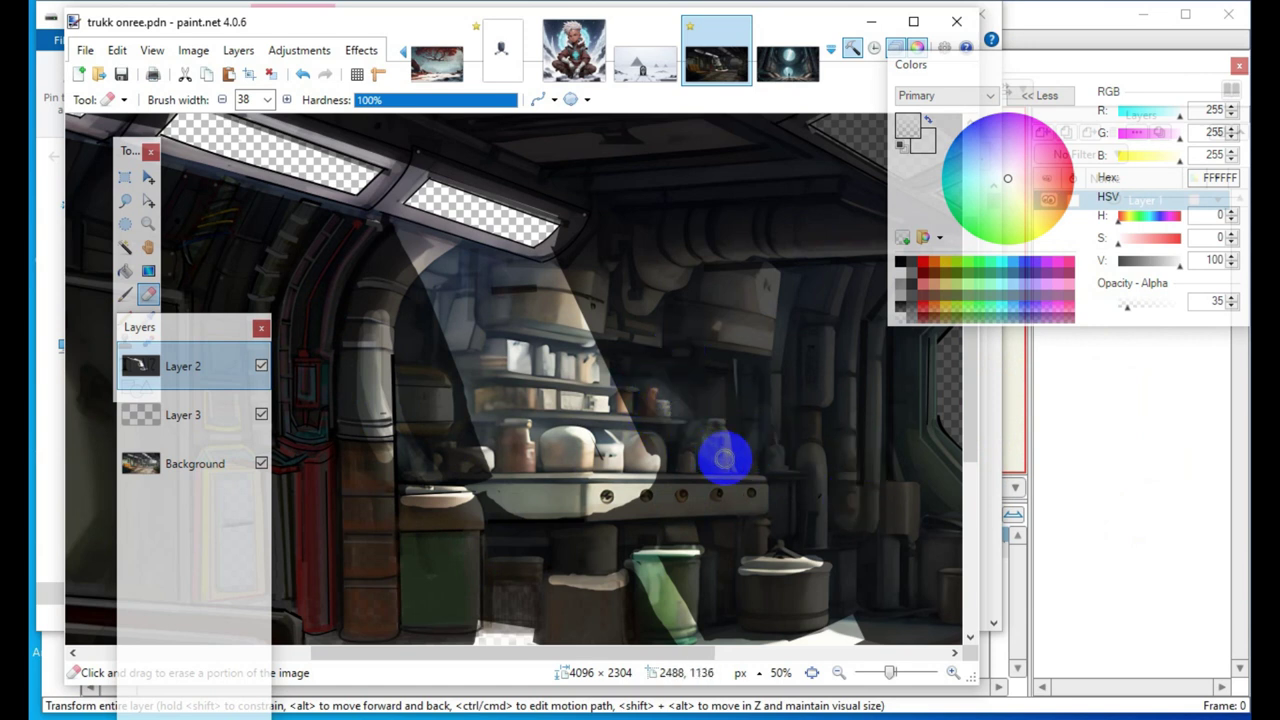
left_click(655, 463)
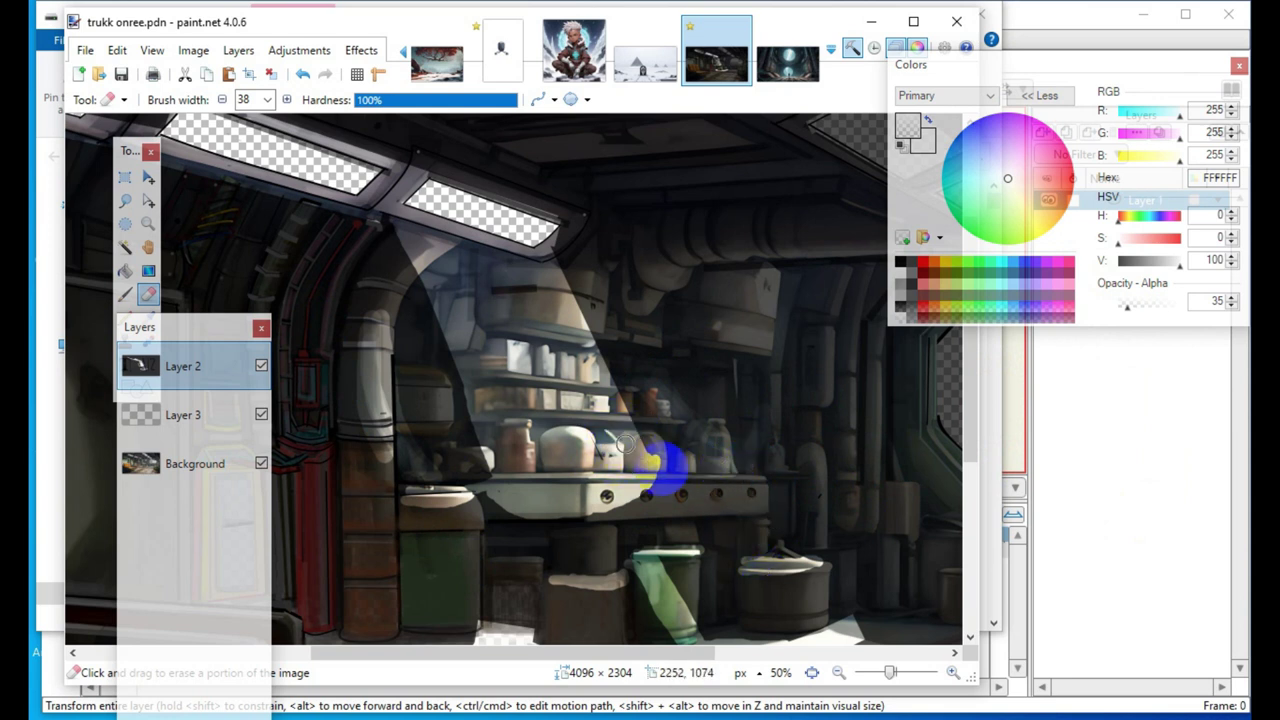
left_click_drag(648, 460, 728, 492)
mouse_move(607, 496)
left_mouse_down()
mouse_move(591, 556)
mouse_move(642, 493)
left_mouse_up()
Set the alpha to 159 and erase a stronger highlight across the large green container's lid and down its side
scroll(643, 495, "down", 5)
scroll(591, 491, "up", 3)
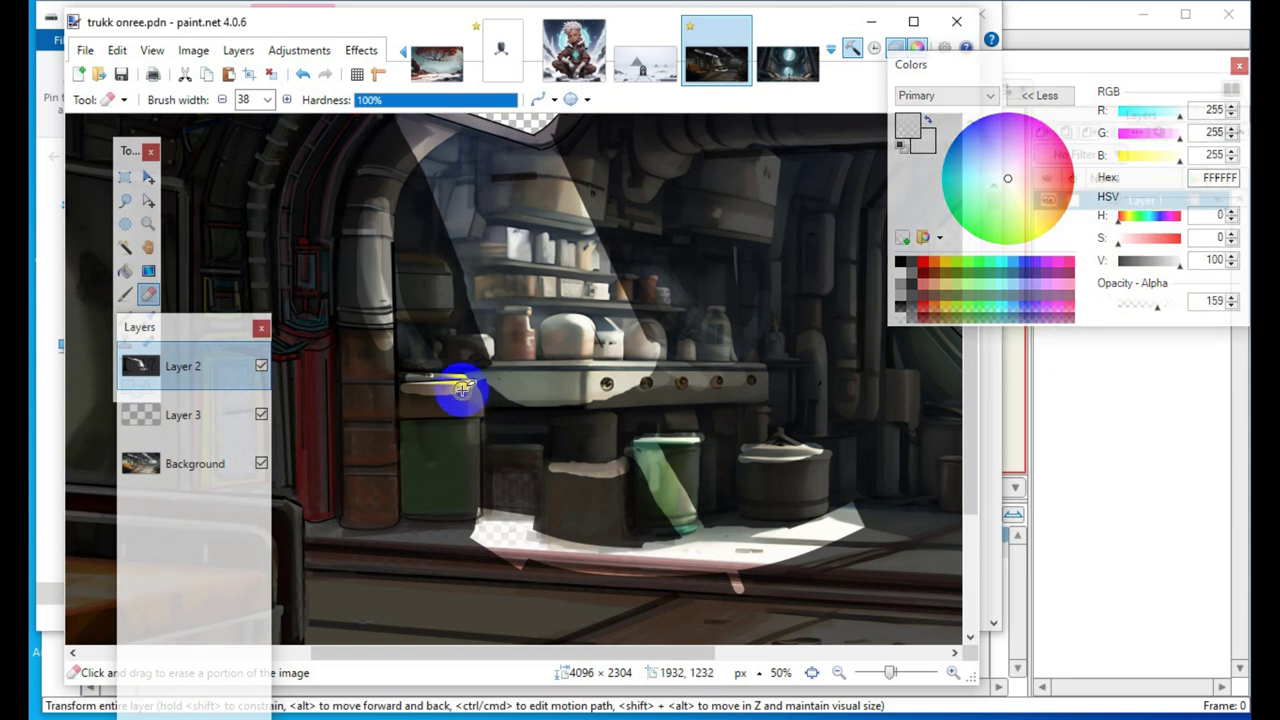
left_click_drag(461, 388, 466, 460)
mouse_move(743, 500)
left_mouse_down()
mouse_move(378, 455)
mouse_move(454, 419)
mouse_move(514, 421)
mouse_move(463, 402)
mouse_move(464, 389)
mouse_move(470, 549)
mouse_move(505, 470)
mouse_move(477, 412)
mouse_move(405, 390)
mouse_move(472, 381)
mouse_move(665, 426)
mouse_move(542, 528)
mouse_move(486, 416)
left_mouse_up()
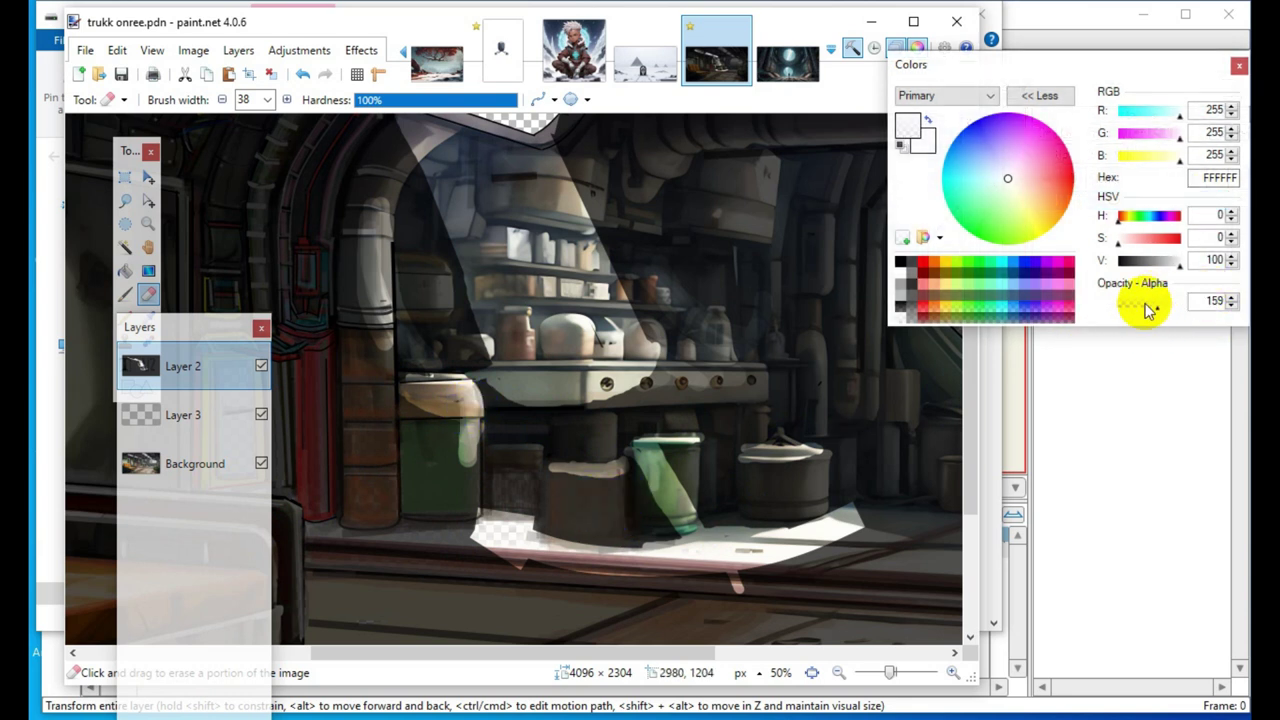
Set the alpha to 55 and softly erase the shade over the kettle and small items at the counter's near end
left_click_drag(1077, 75, 1034, 29)
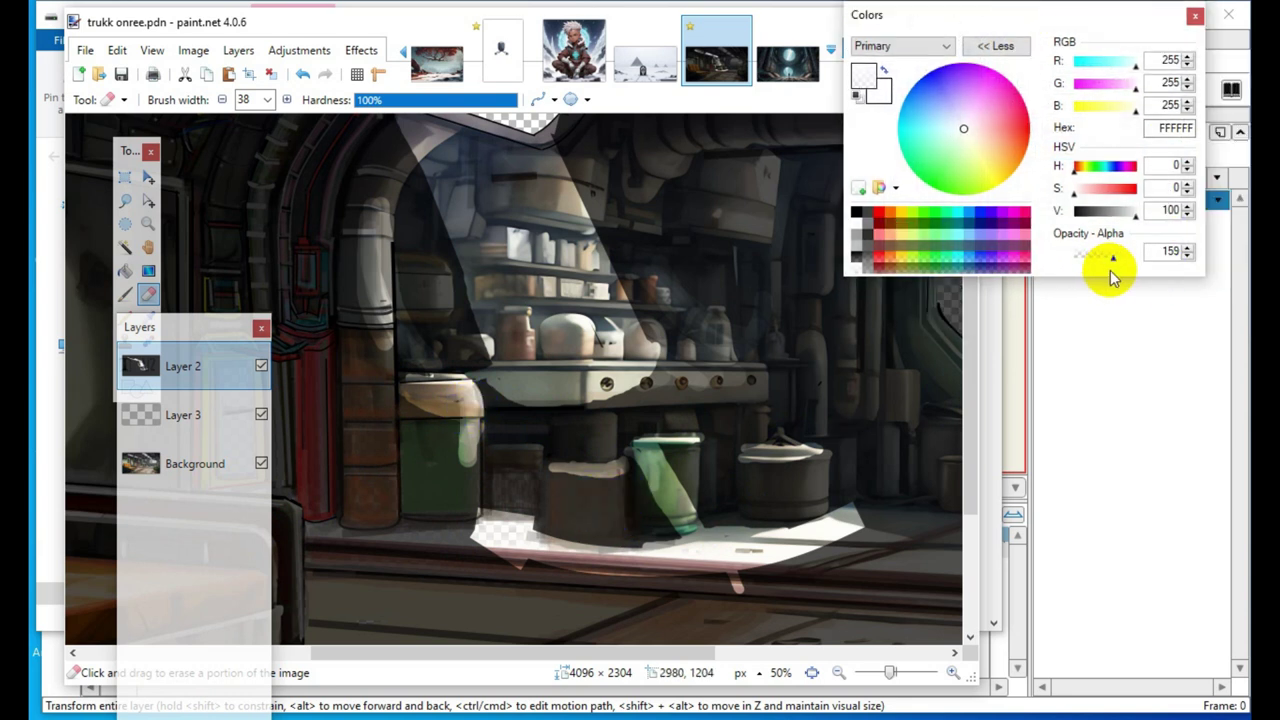
left_click_drag(1105, 259, 1087, 258)
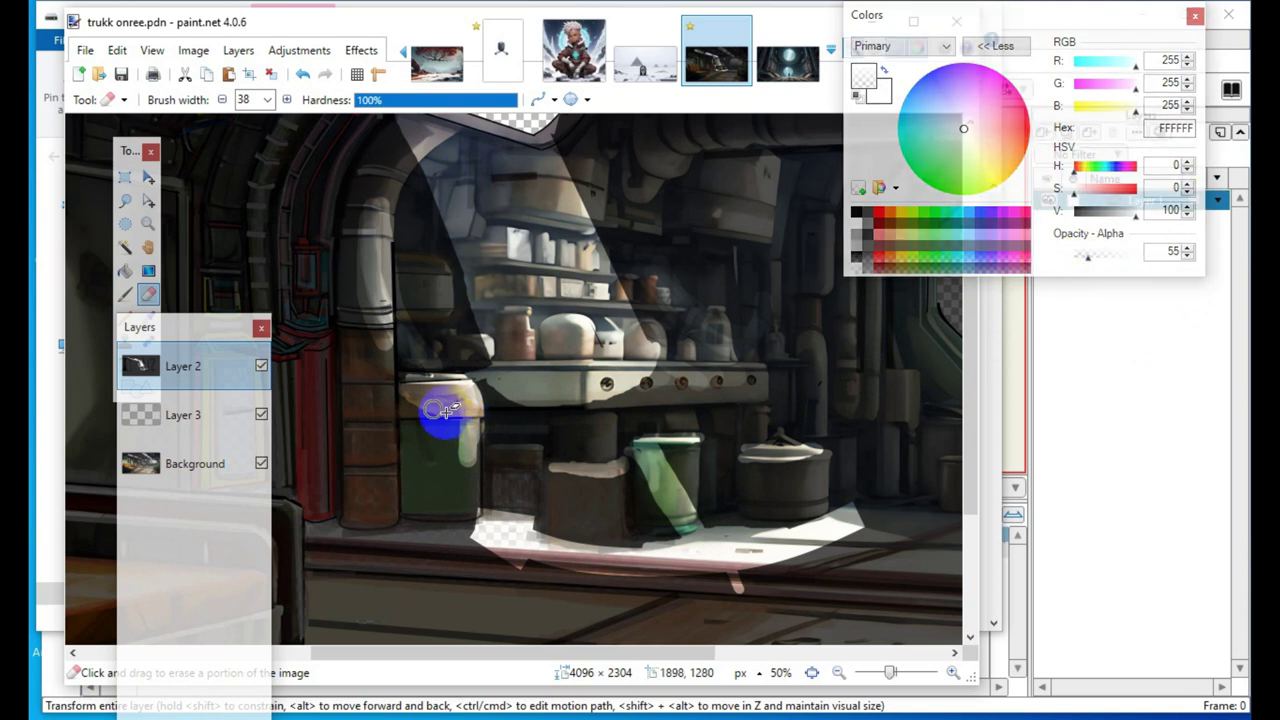
scroll(440, 594, "up", 3)
scroll(397, 602, "down", 2)
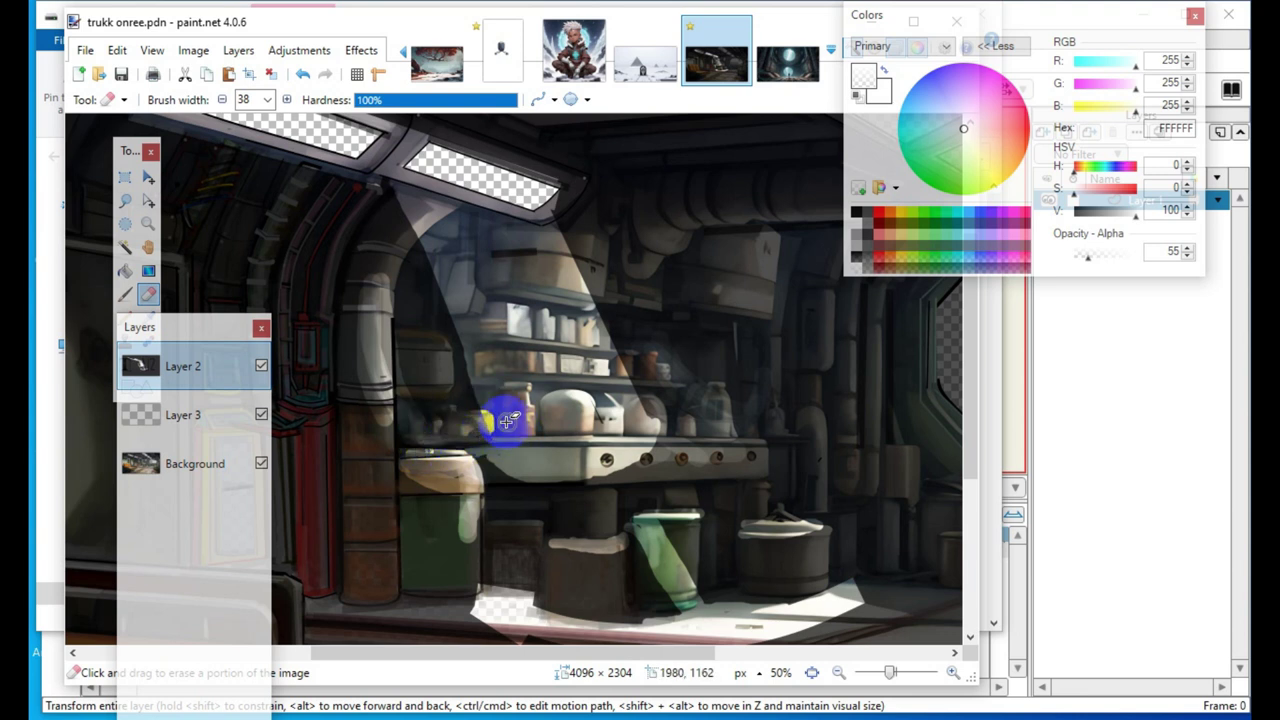
left_click_drag(428, 436, 503, 405)
mouse_move(472, 364)
left_mouse_down()
mouse_move(465, 395)
mouse_move(447, 318)
mouse_move(457, 412)
mouse_move(439, 315)
mouse_move(413, 286)
mouse_move(475, 410)
mouse_move(446, 343)
mouse_move(468, 484)
left_mouse_up()
Softly erase the shade over the barrel and along the adjoining beam edge, and add a curved highlight across the brown container's front
mouse_move(533, 372)
left_mouse_down()
mouse_move(409, 266)
mouse_move(450, 366)
left_mouse_up()
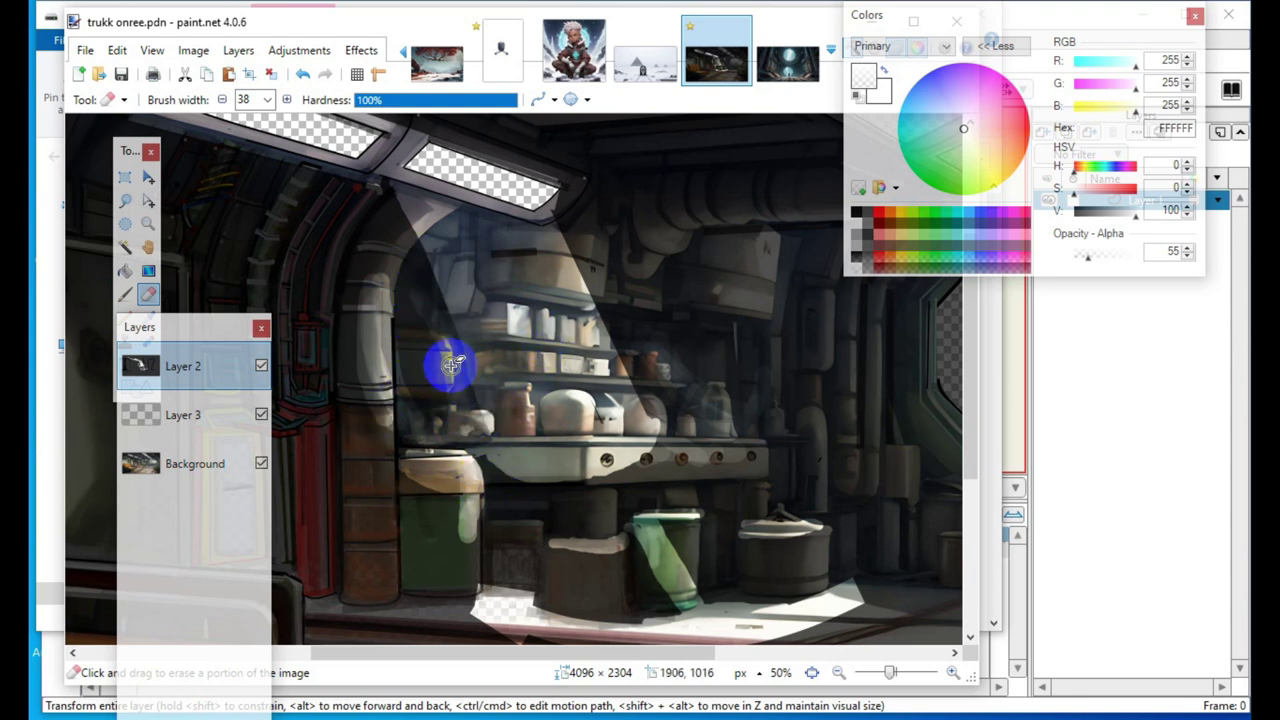
mouse_move(395, 216)
left_mouse_down()
mouse_move(459, 390)
mouse_move(427, 232)
mouse_move(467, 412)
mouse_move(455, 346)
left_mouse_up()
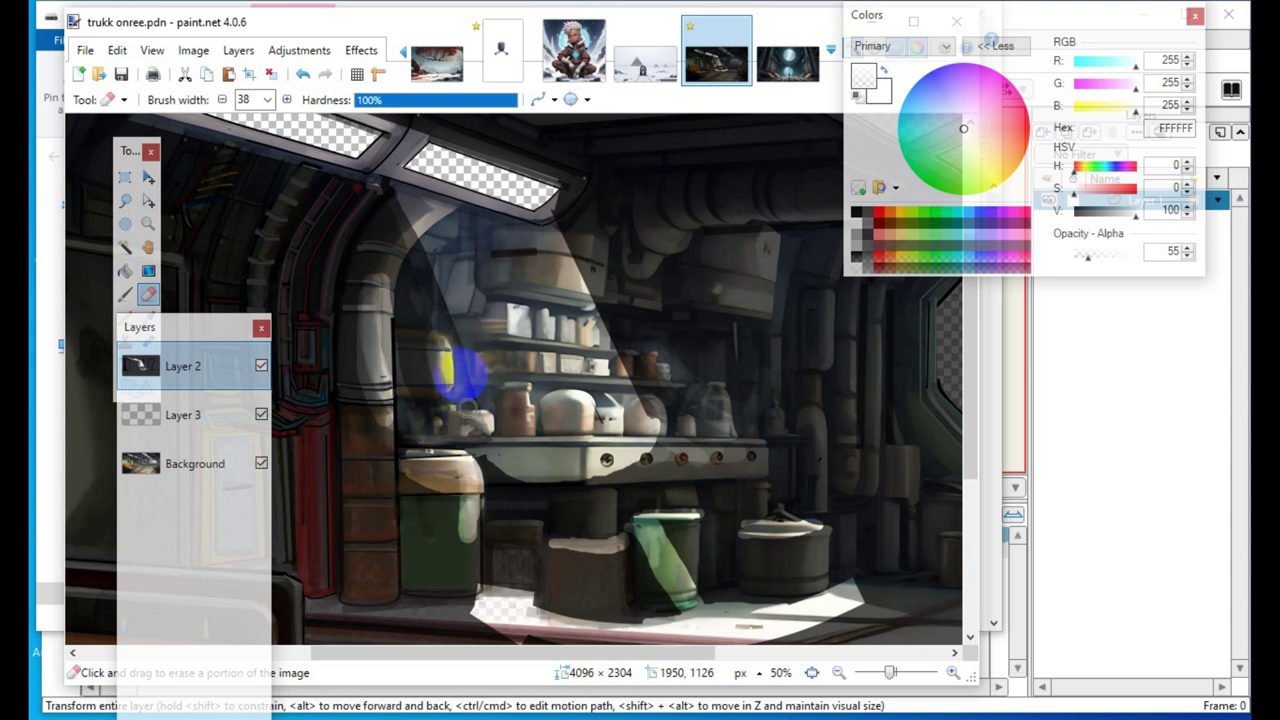
mouse_move(708, 517)
left_mouse_down()
mouse_move(580, 528)
mouse_move(563, 572)
left_mouse_up()
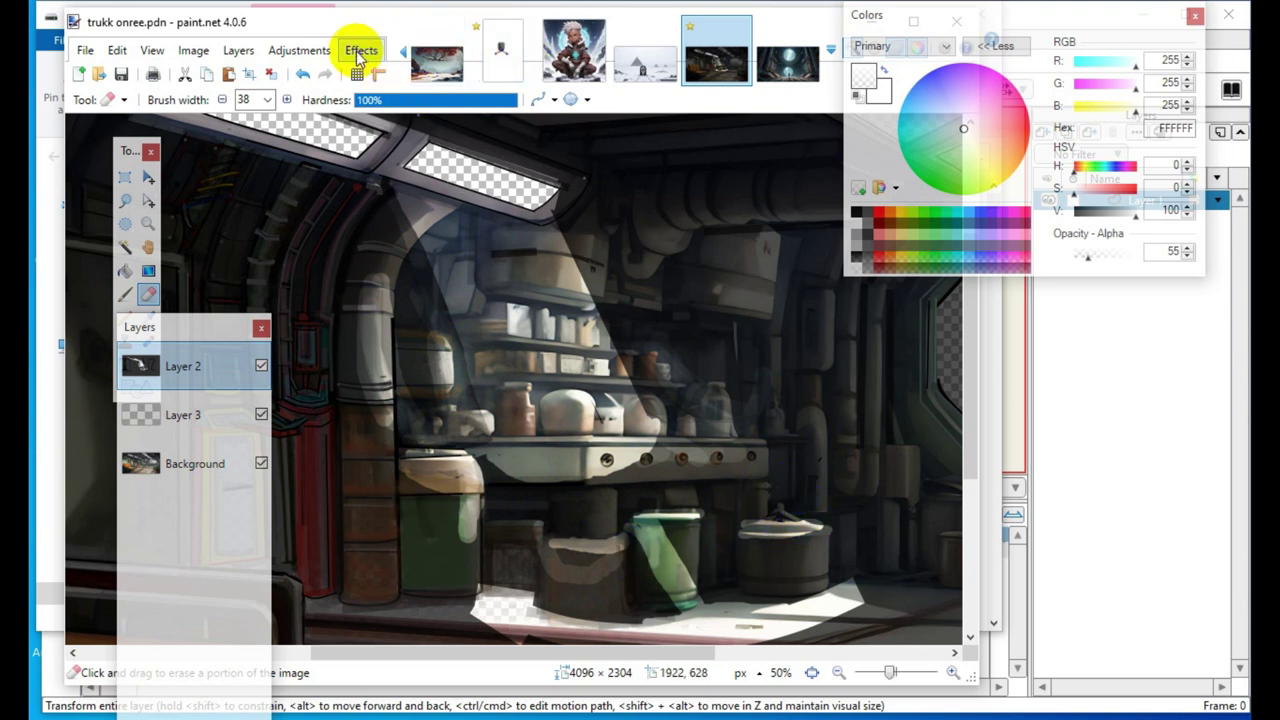
Undo the curved highlight erased across the brown container's front
left_click(303, 75)
scroll(531, 551, "down", 5)
scroll(471, 637, "up", 3)
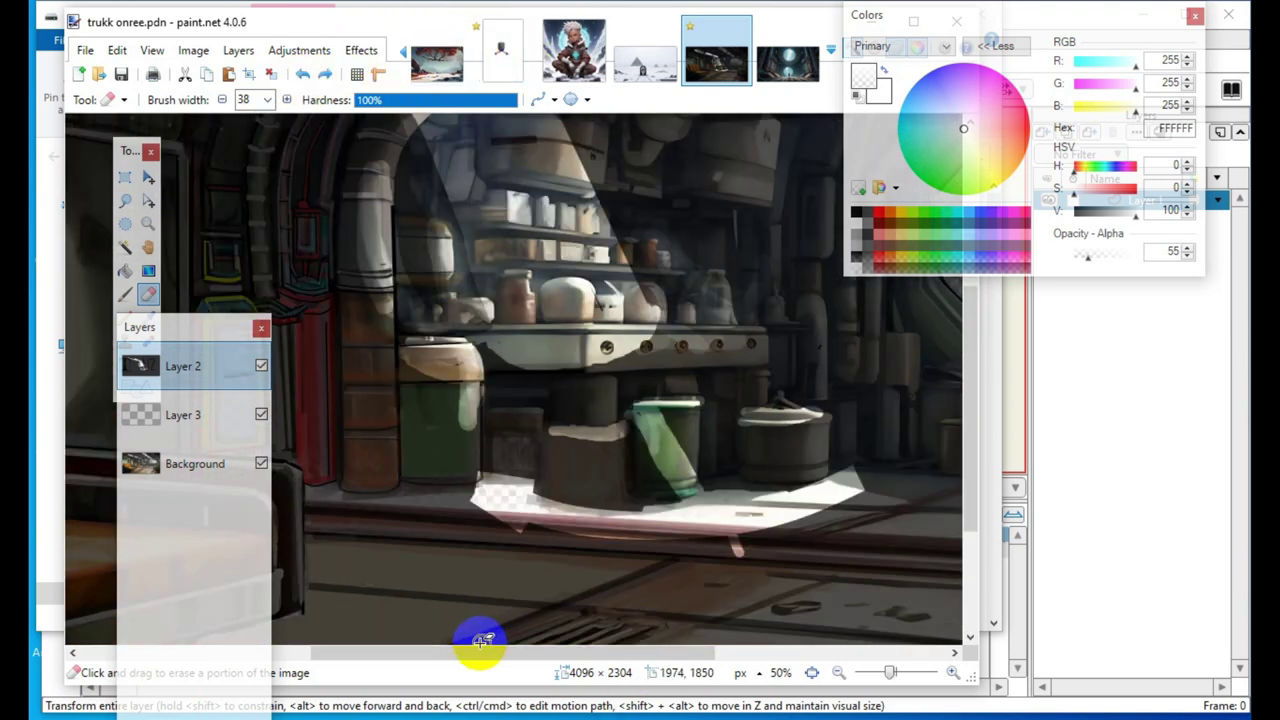
scroll(508, 368, "up", 1)
Softly erase the shade between the counter's front and the green container's lid to continue the light beam downward
mouse_move(520, 371)
left_mouse_down()
mouse_move(486, 443)
mouse_move(484, 395)
left_mouse_up()
mouse_move(623, 387)
left_mouse_down()
mouse_move(690, 402)
mouse_move(664, 387)
mouse_move(726, 380)
mouse_move(603, 414)
mouse_move(612, 369)
left_mouse_up()
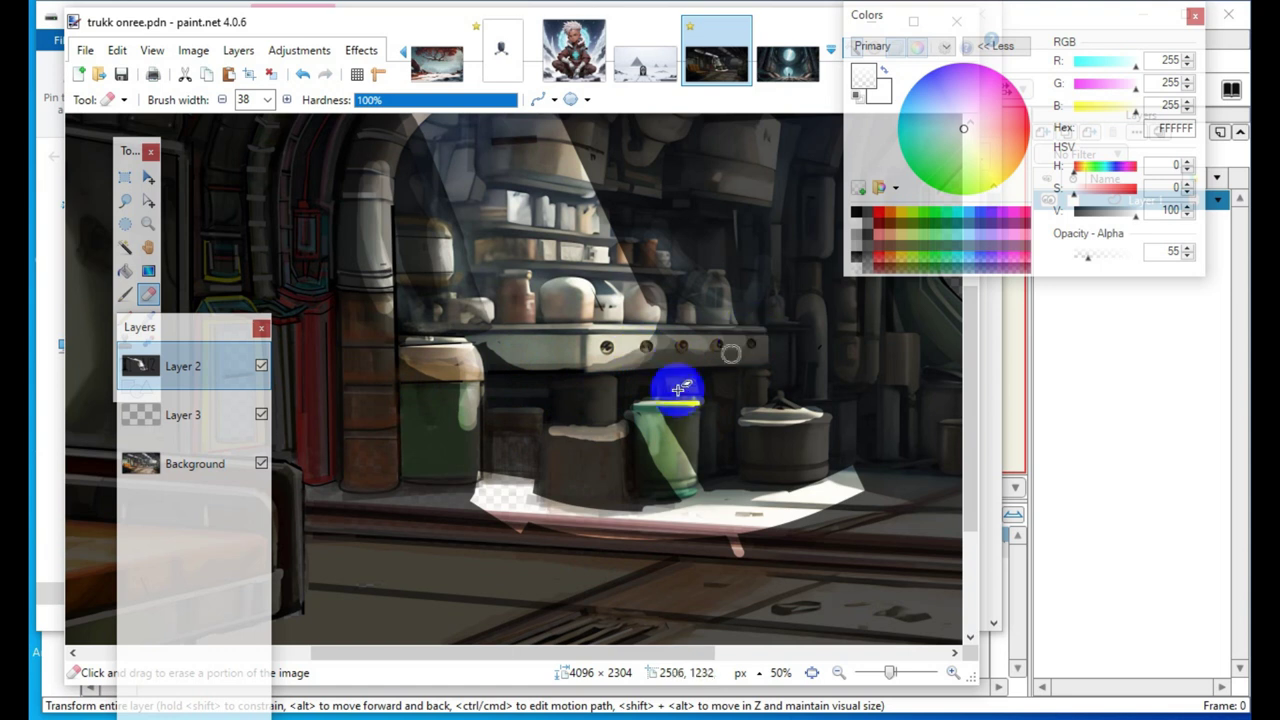
mouse_move(485, 409)
left_mouse_down()
mouse_move(887, 375)
mouse_move(626, 389)
mouse_move(764, 404)
mouse_move(909, 322)
mouse_move(683, 402)
mouse_move(707, 376)
left_mouse_up()
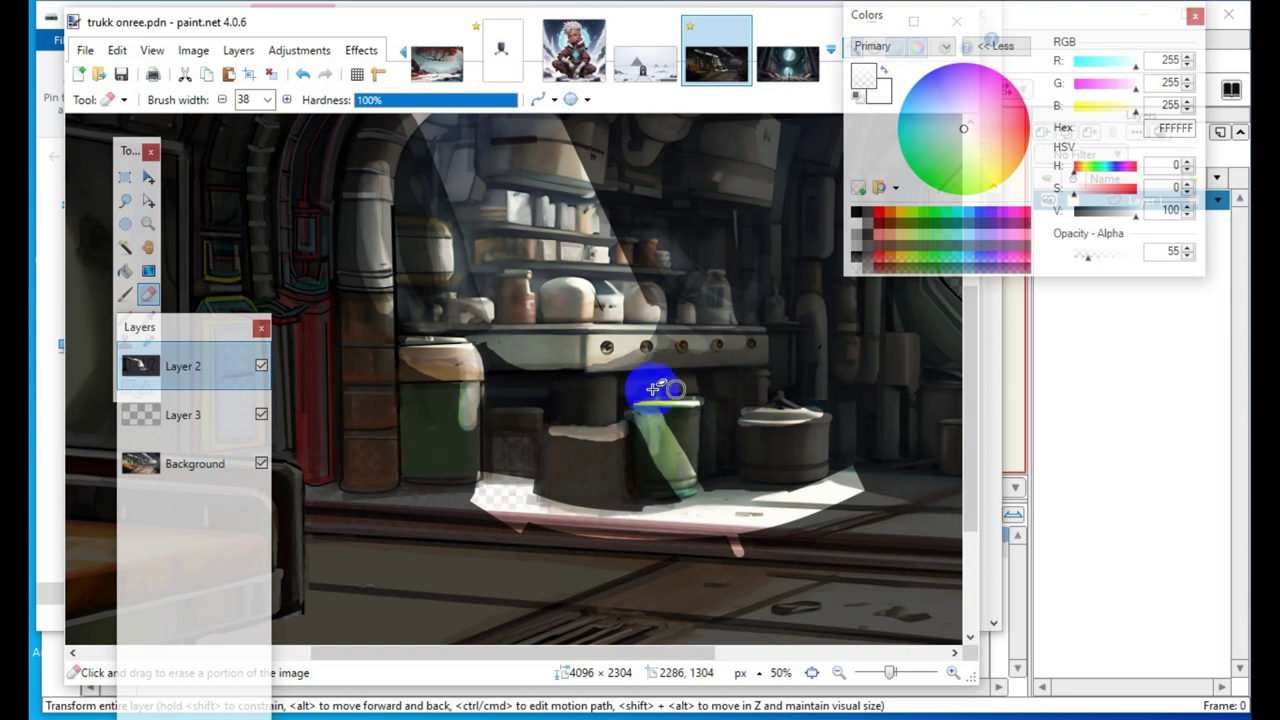
mouse_move(676, 440)
left_mouse_down()
mouse_move(650, 502)
mouse_move(728, 364)
mouse_move(740, 384)
mouse_move(677, 427)
mouse_move(926, 363)
mouse_move(642, 390)
mouse_move(857, 457)
mouse_move(692, 368)
left_mouse_up()
left_click_drag(633, 320, 649, 380)
mouse_move(665, 395)
left_mouse_down()
mouse_move(759, 397)
mouse_move(697, 529)
mouse_move(677, 622)
left_mouse_up()
scroll(677, 622, "up", 3)
scroll(625, 579, "down", 1)
scroll(618, 625, "up", 1)
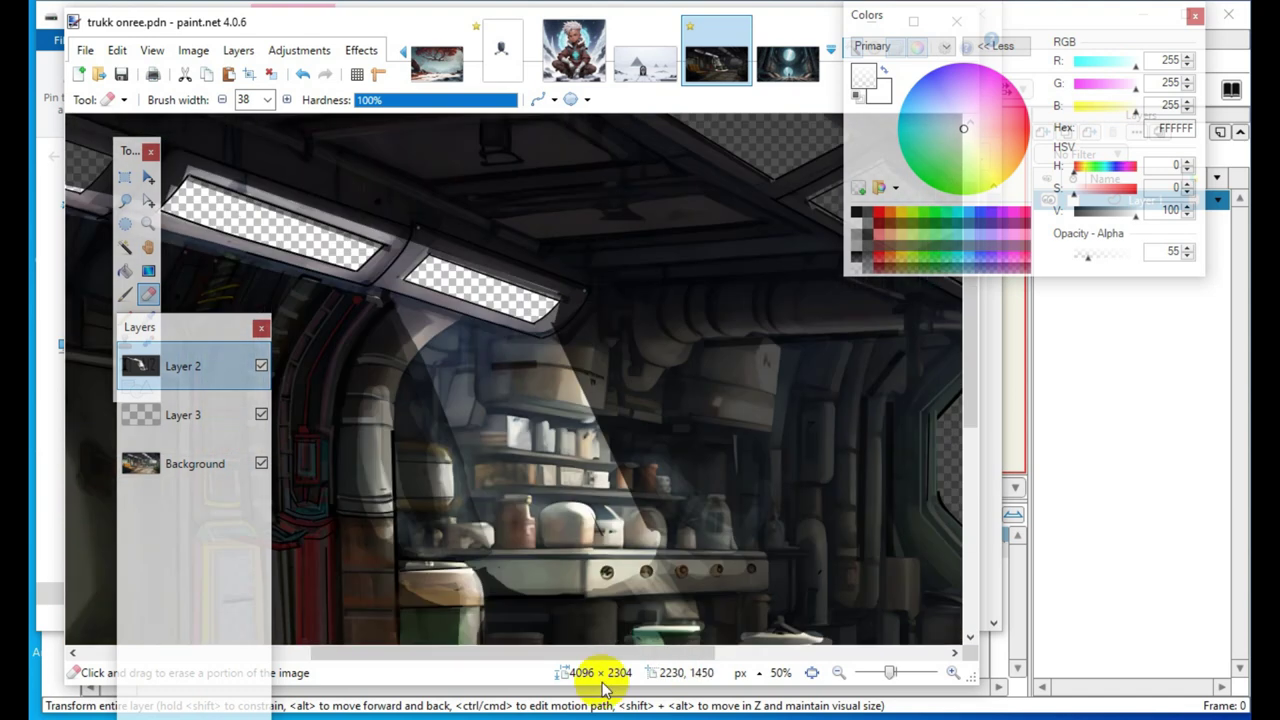
scroll(757, 554, "up", 1)
scroll(740, 563, "down", 2)
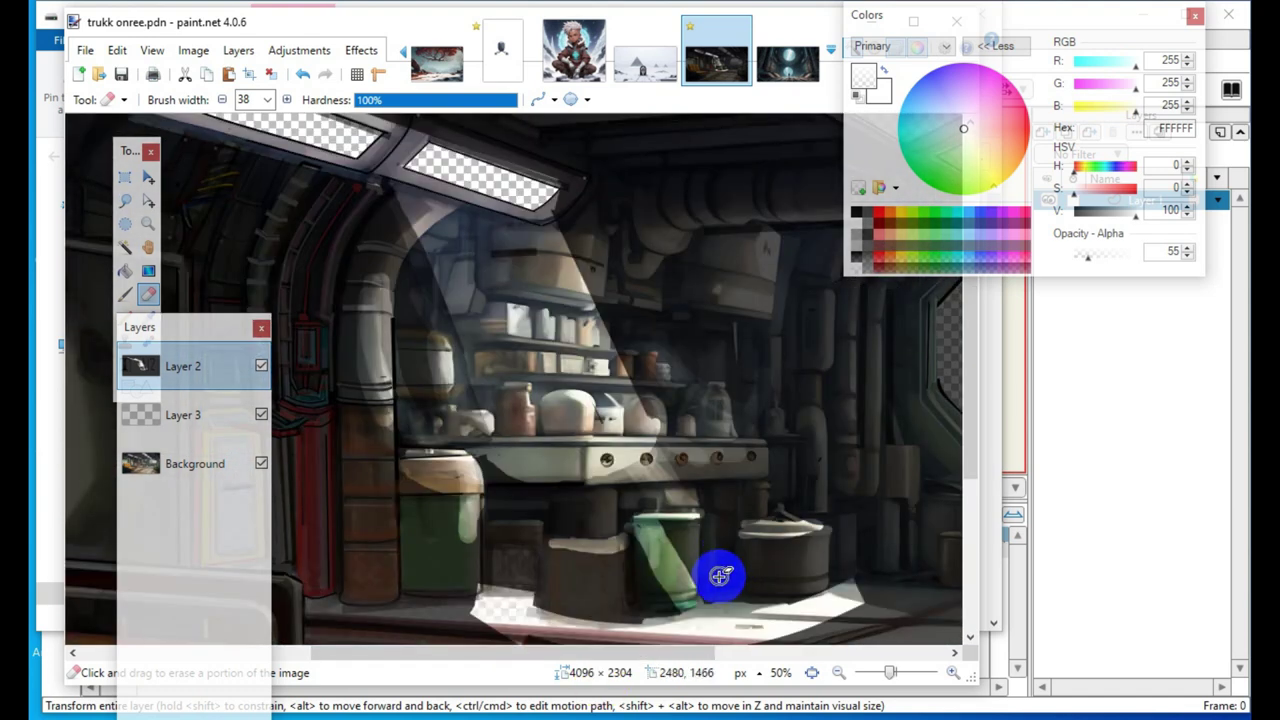
Move the Layers window off the orange seat and erase a strong highlight down its nearest back cushion at alpha 198
left_click(842, 675)
left_click(840, 675)
mouse_move(511, 354)
left_mouse_down()
mouse_move(433, 306)
mouse_move(334, 386)
mouse_move(265, 263)
left_mouse_up()
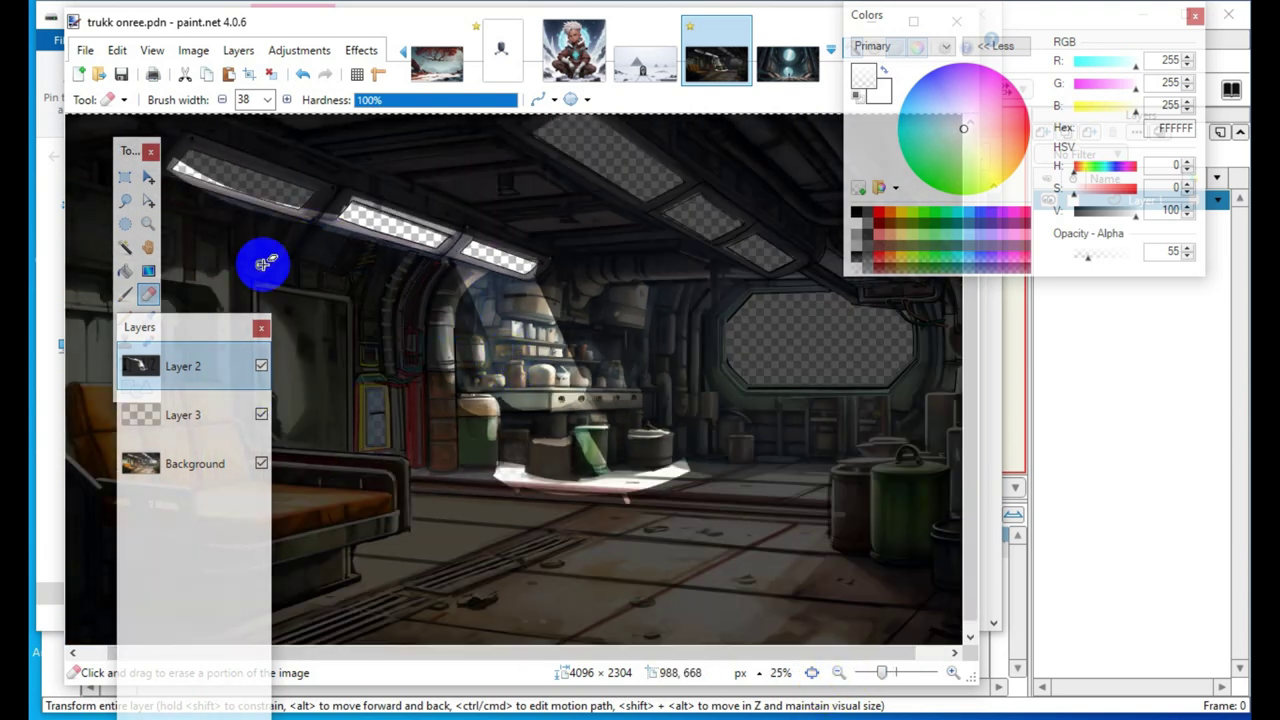
left_click_drag(214, 330, 170, 479)
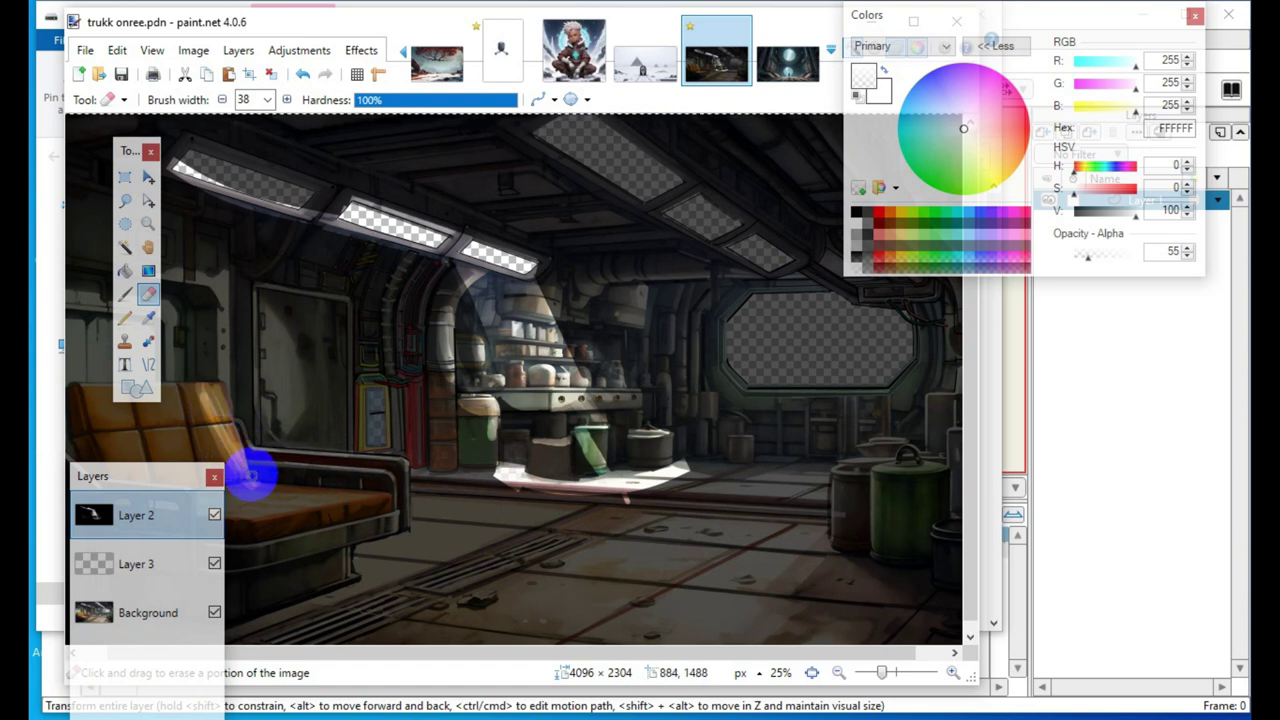
left_click(953, 672)
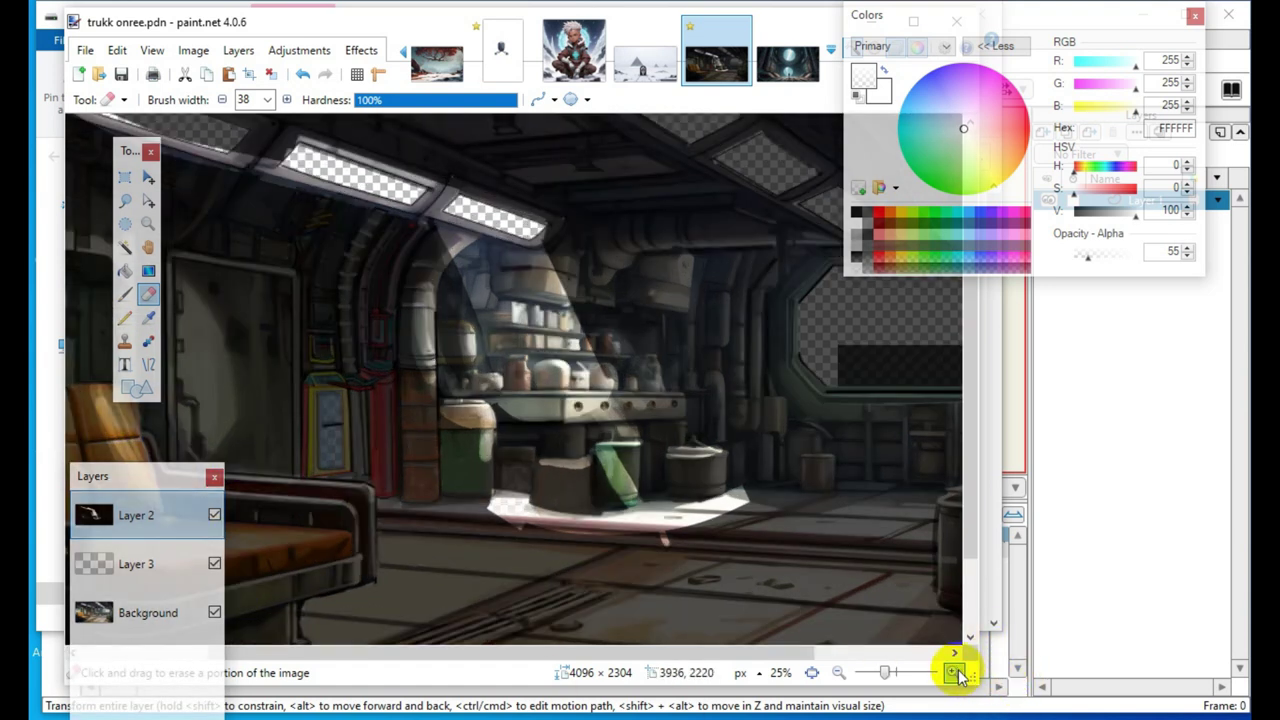
left_click_drag(503, 658, 286, 652)
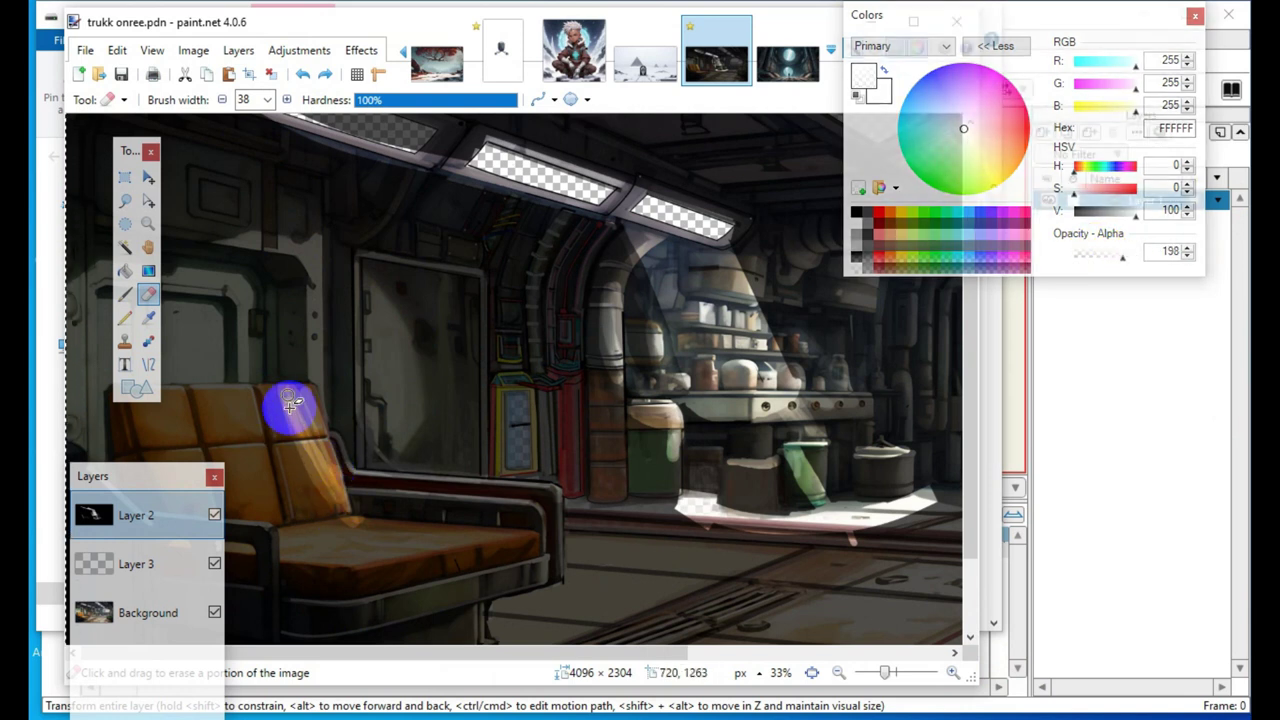
Set the alpha to 62 and erase softer highlight streaks down the orange seat's middle back cushion and onto the seat
mouse_move(1089, 257)
left_mouse_down()
mouse_move(1149, 229)
mouse_move(1068, 268)
mouse_move(1088, 263)
left_mouse_up()
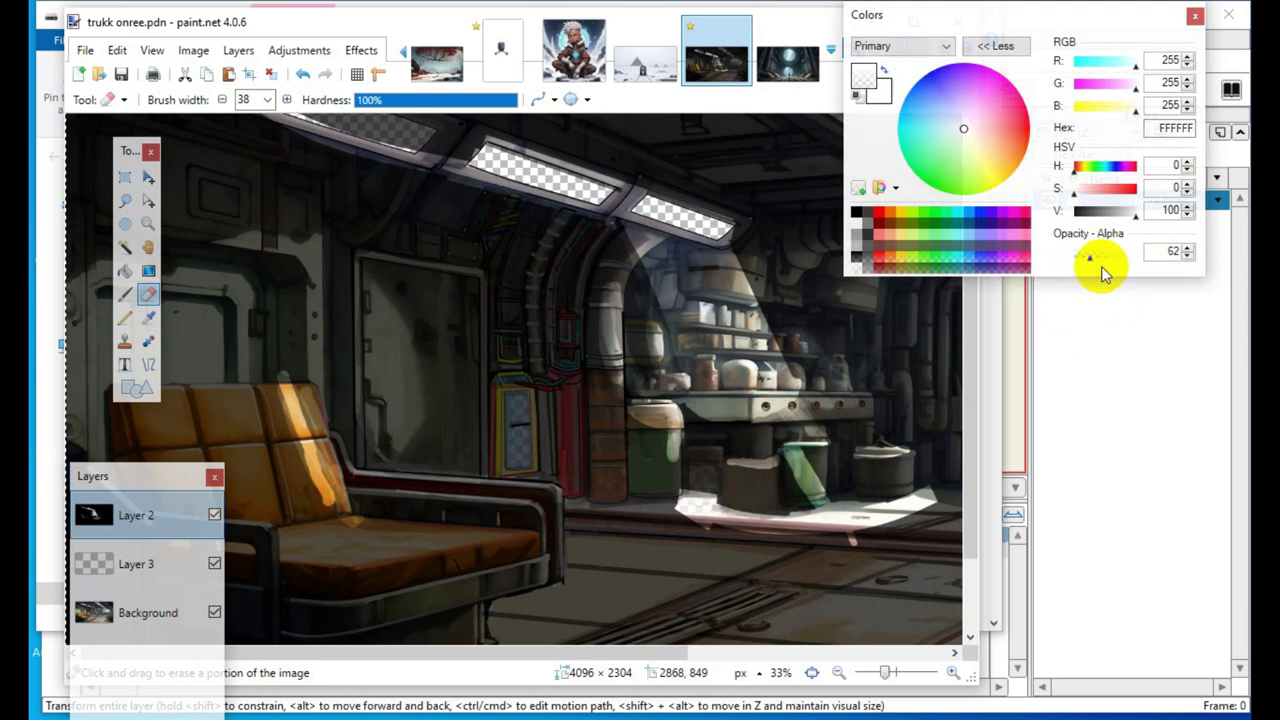
left_click_drag(249, 405, 309, 536)
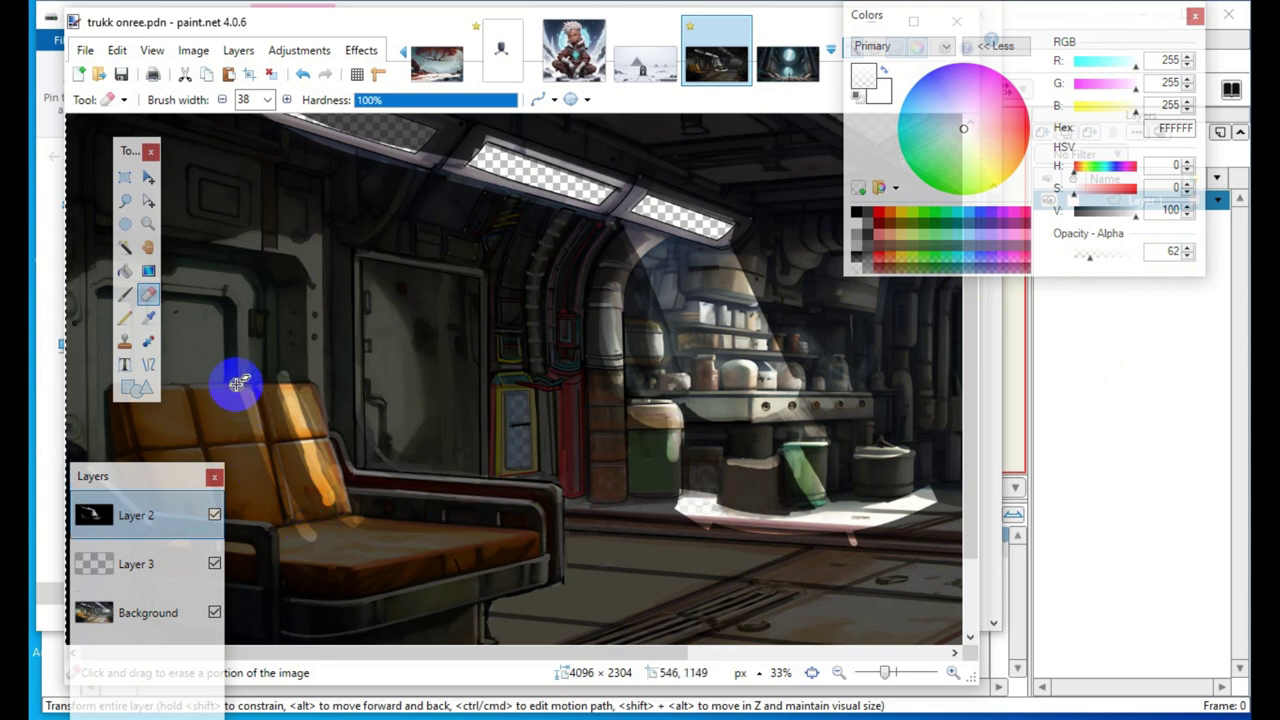
left_click_drag(240, 412, 283, 488)
left_click_drag(238, 396, 279, 486)
left_click_drag(241, 389, 273, 486)
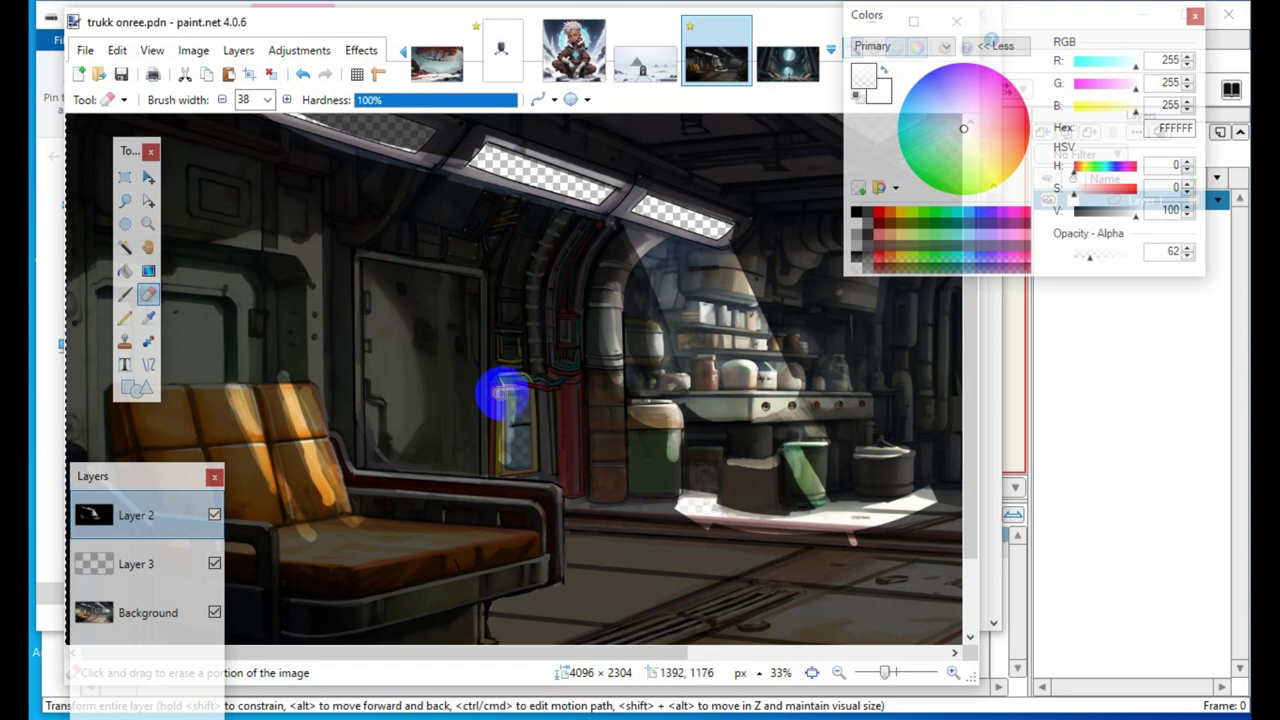
Draw a 38-wide light beam with the Line/Curve tool from the nearest ceiling light's end down to the orange seat's armrest
scroll(470, 400, "up", 1)
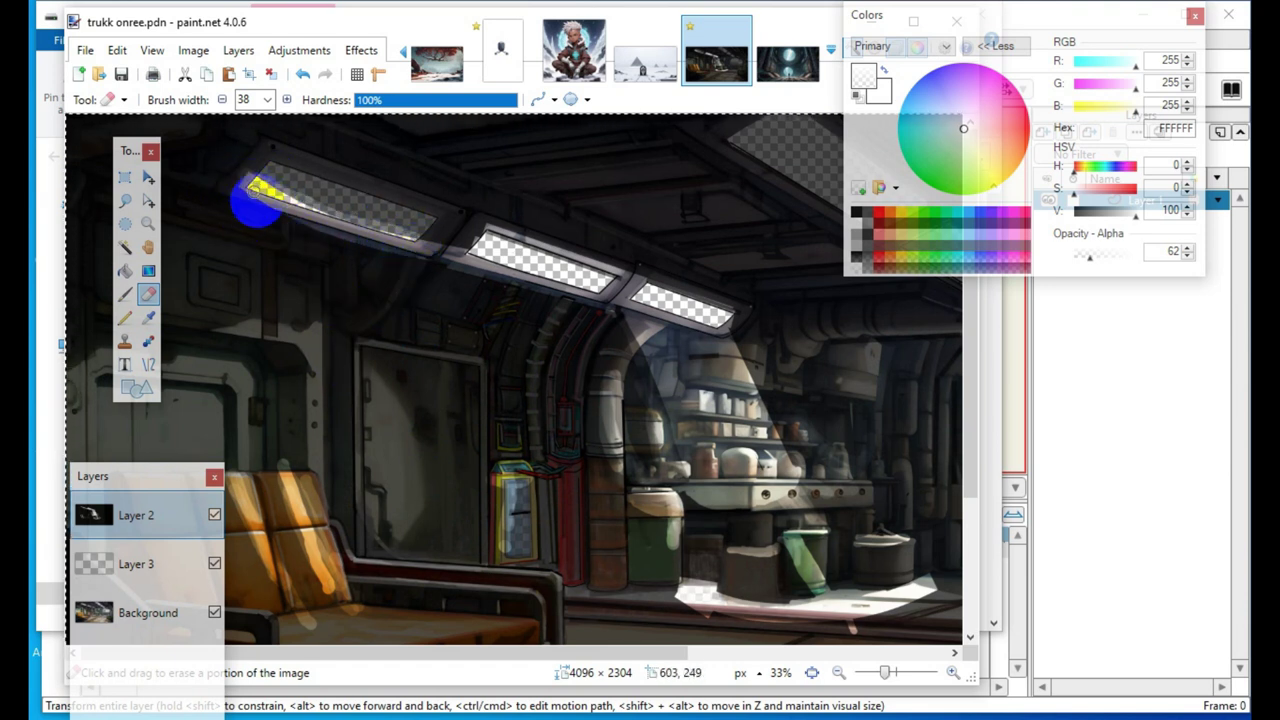
left_click_drag(256, 188, 384, 568)
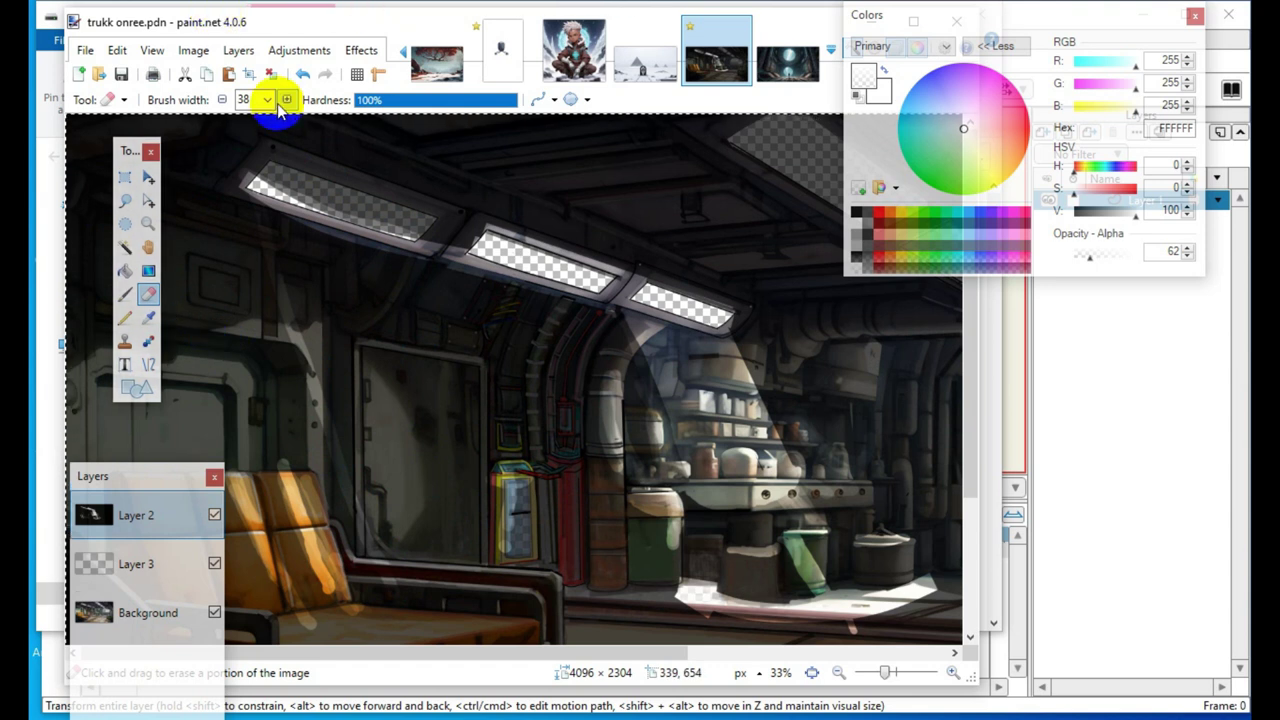
left_click(150, 364)
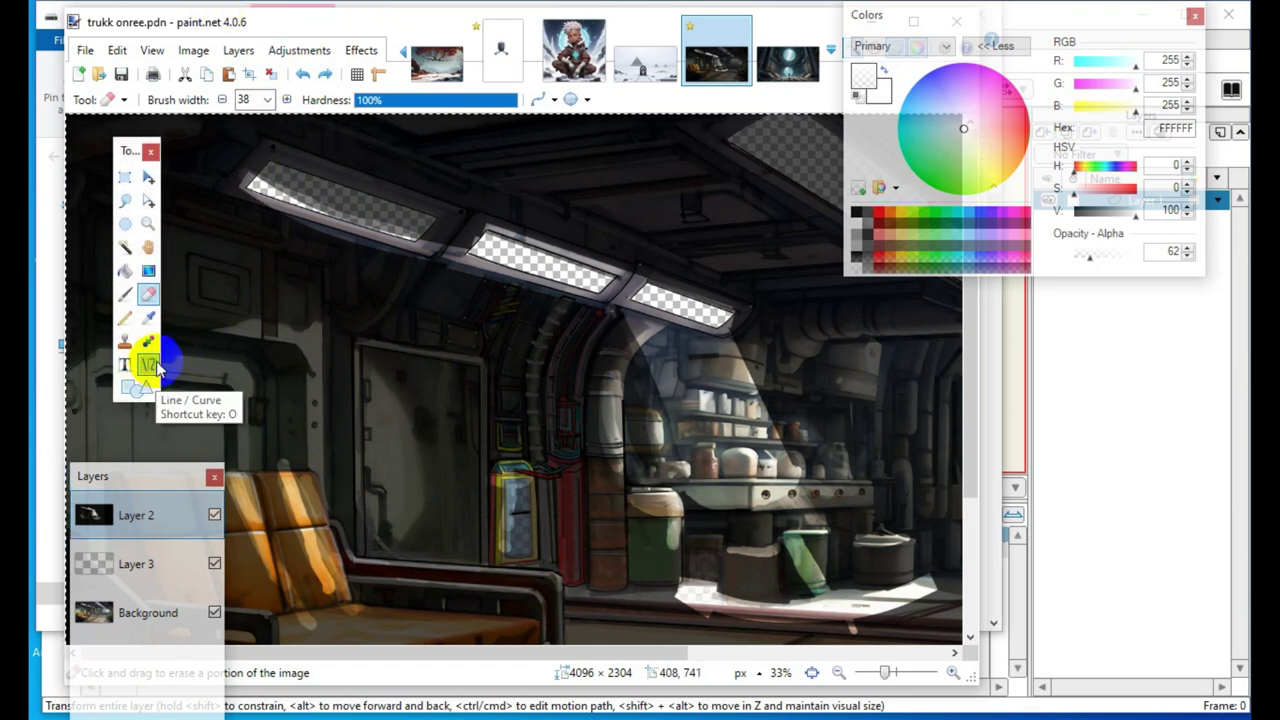
left_click_drag(254, 186, 396, 573)
key("Return")
Add another line alongside the new beam to widen the light falling from the ceiling lamp to the armrest
left_click_drag(319, 197, 408, 567)
key("Return")
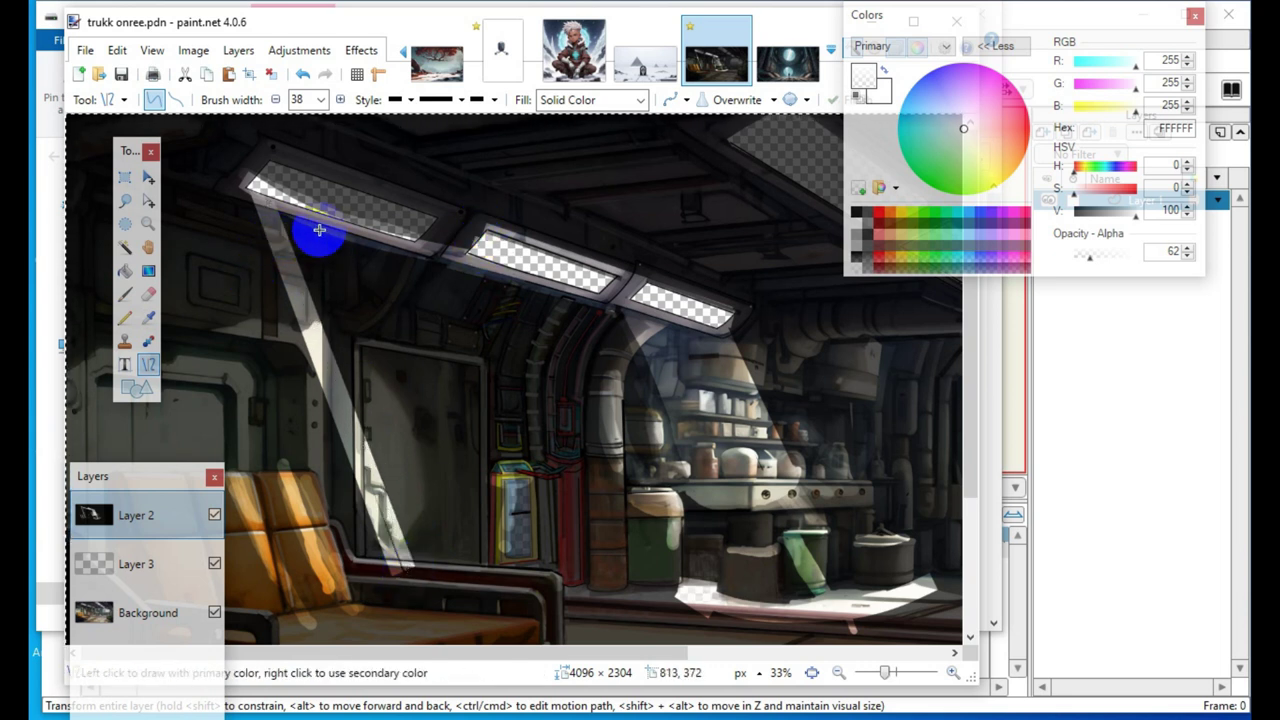
left_click_drag(280, 208, 418, 565)
mouse_move(280, 208)
left_mouse_down()
mouse_move(391, 270)
mouse_move(425, 263)
mouse_move(280, 212)
mouse_move(292, 204)
left_mouse_up()
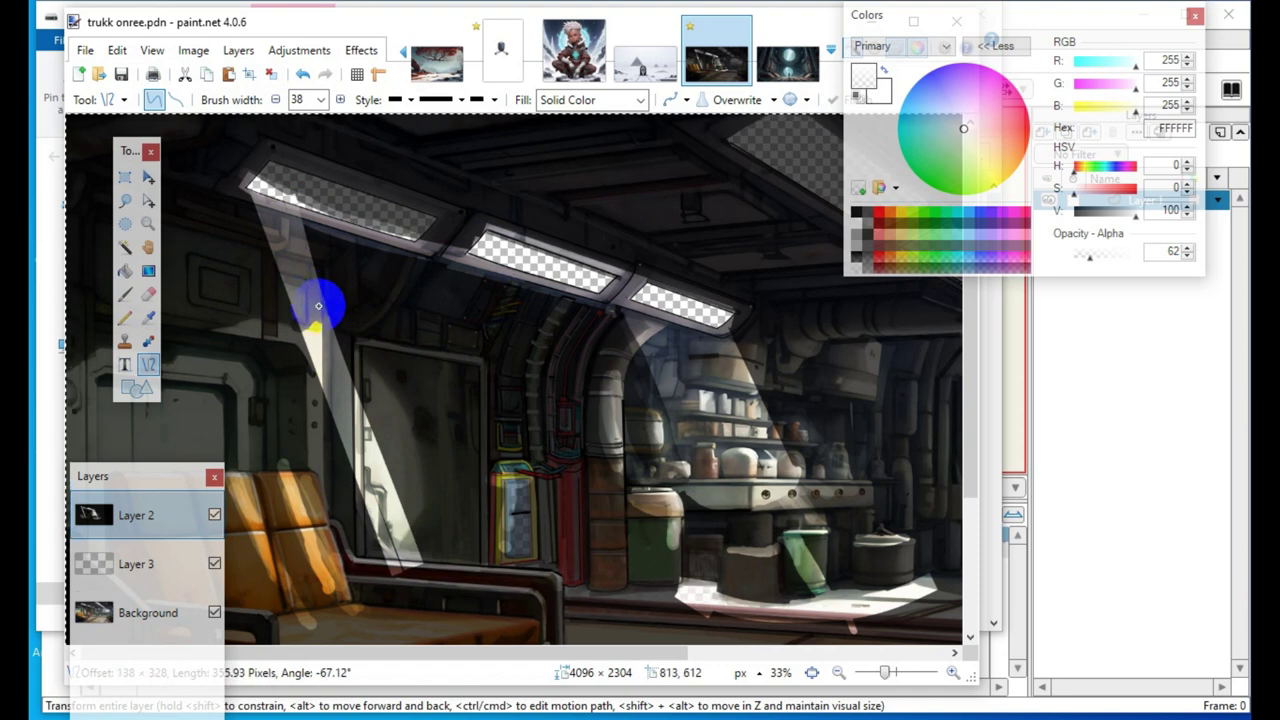
left_click_drag(319, 306, 315, 305)
key("Return")
Draw overlapping lines along the ceiling light above the orange seat to clear the shade from its whole panel
scroll(345, 490, "down", 3)
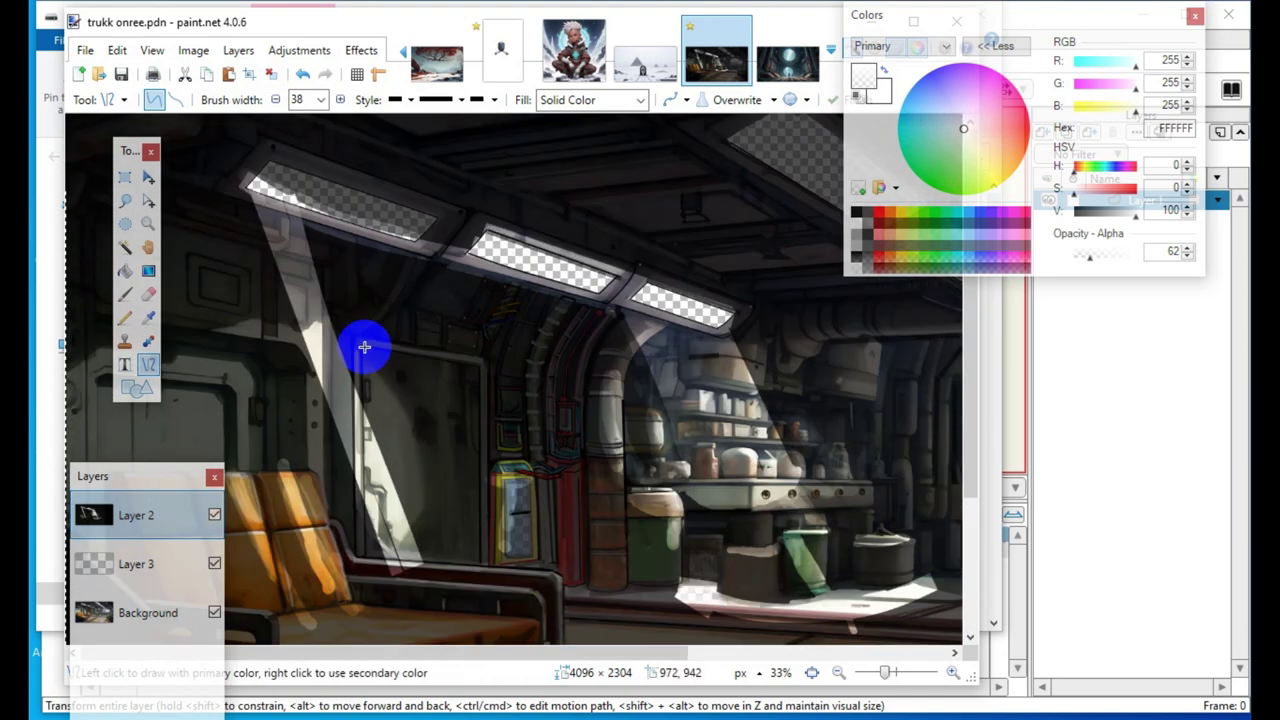
scroll(362, 420, "up", 3)
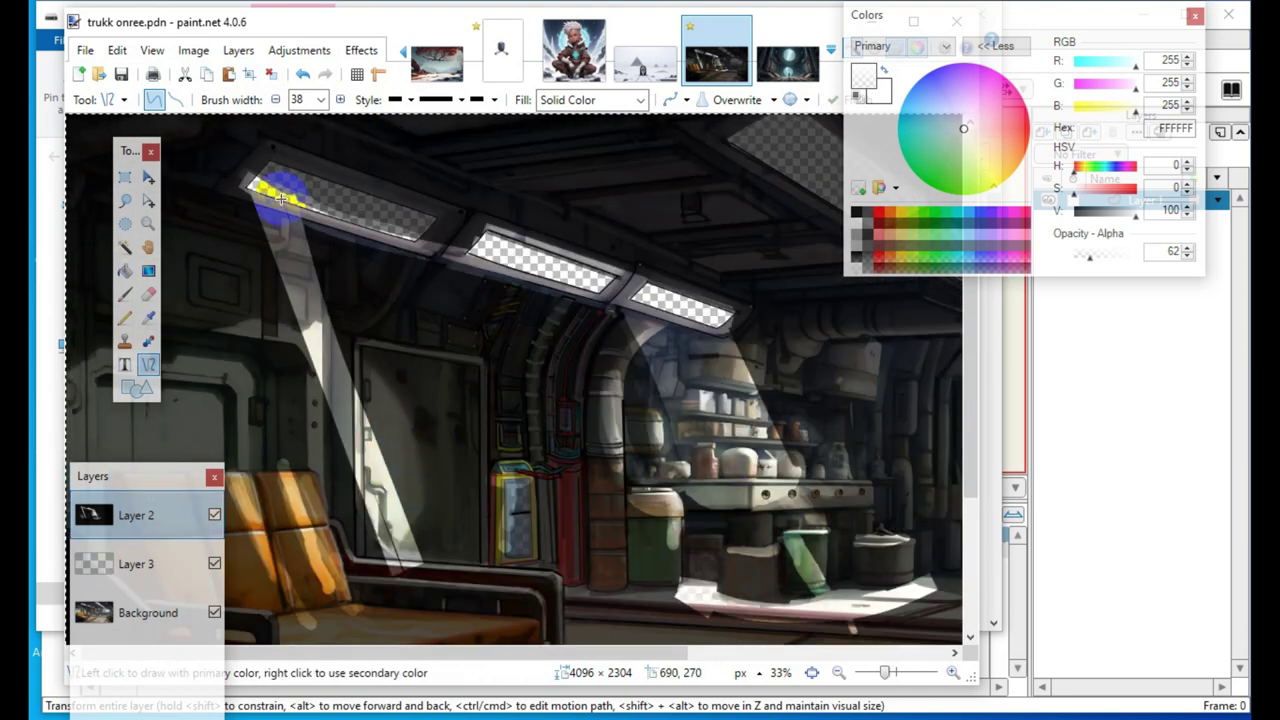
left_click_drag(255, 178, 425, 238)
key("Return")
left_click_drag(259, 185, 422, 235)
key("Return")
left_click_drag(258, 172, 437, 230)
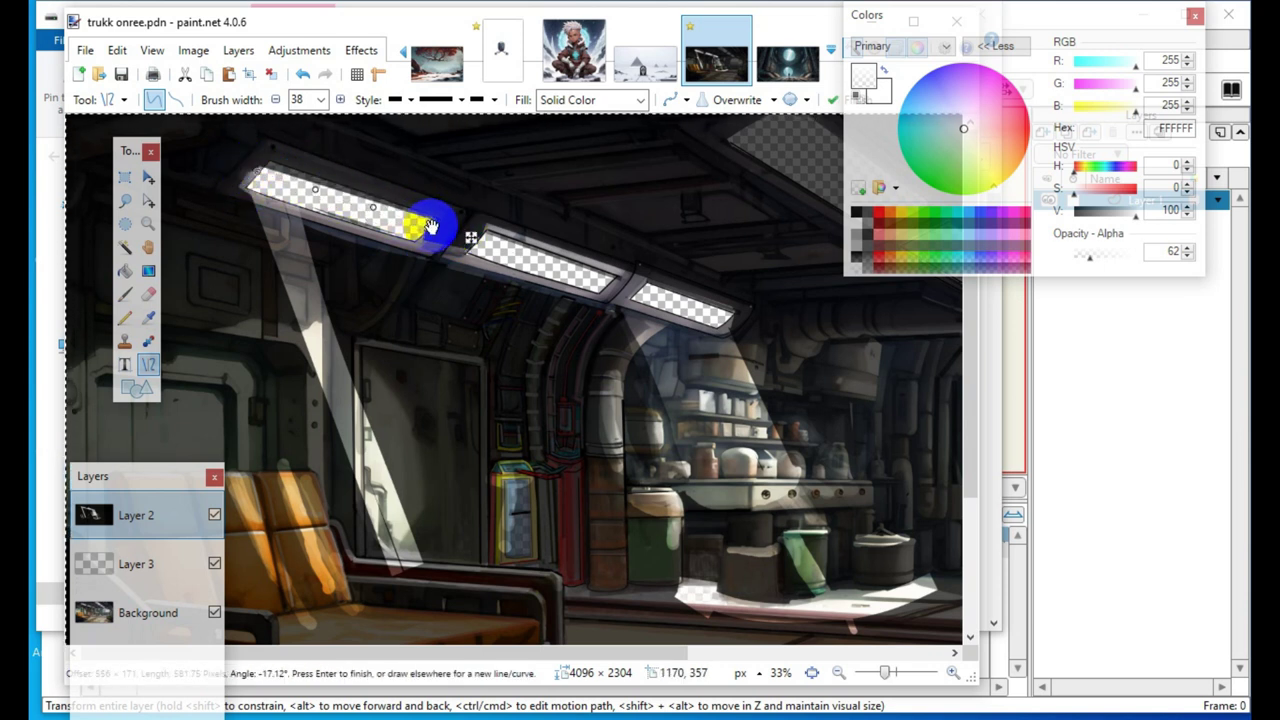
key("Return")
mouse_move(267, 166)
left_mouse_down()
mouse_move(449, 229)
mouse_move(434, 225)
left_mouse_up()
key("Return")
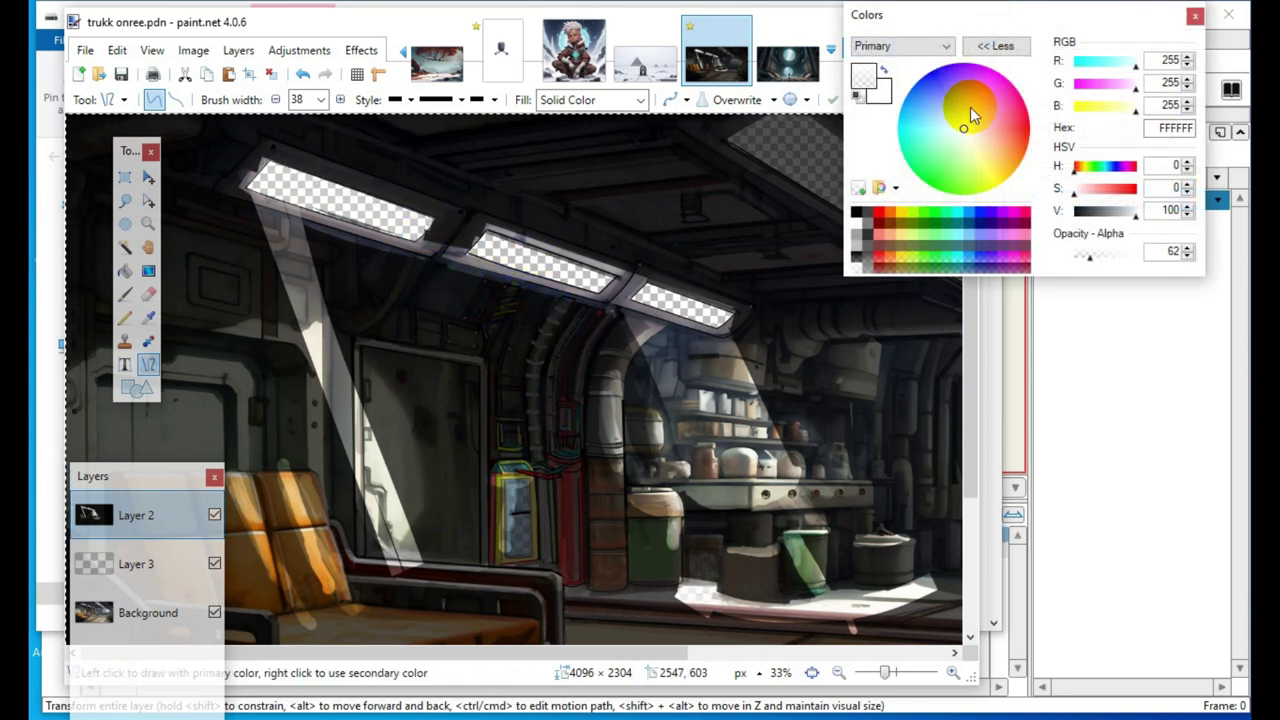
Move the Colors, Layers and Tools windows off the image and hide the Background layer
left_click_drag(985, 22, 835, 203)
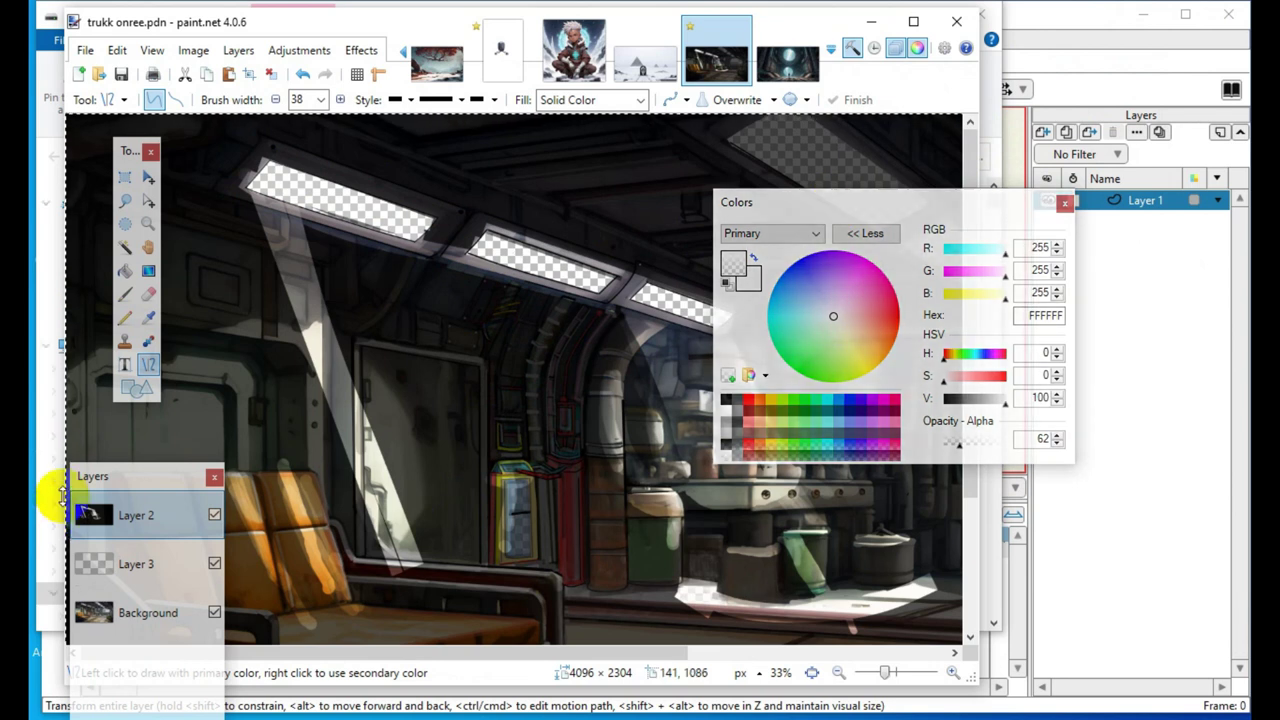
left_click_drag(139, 481, 1086, 42)
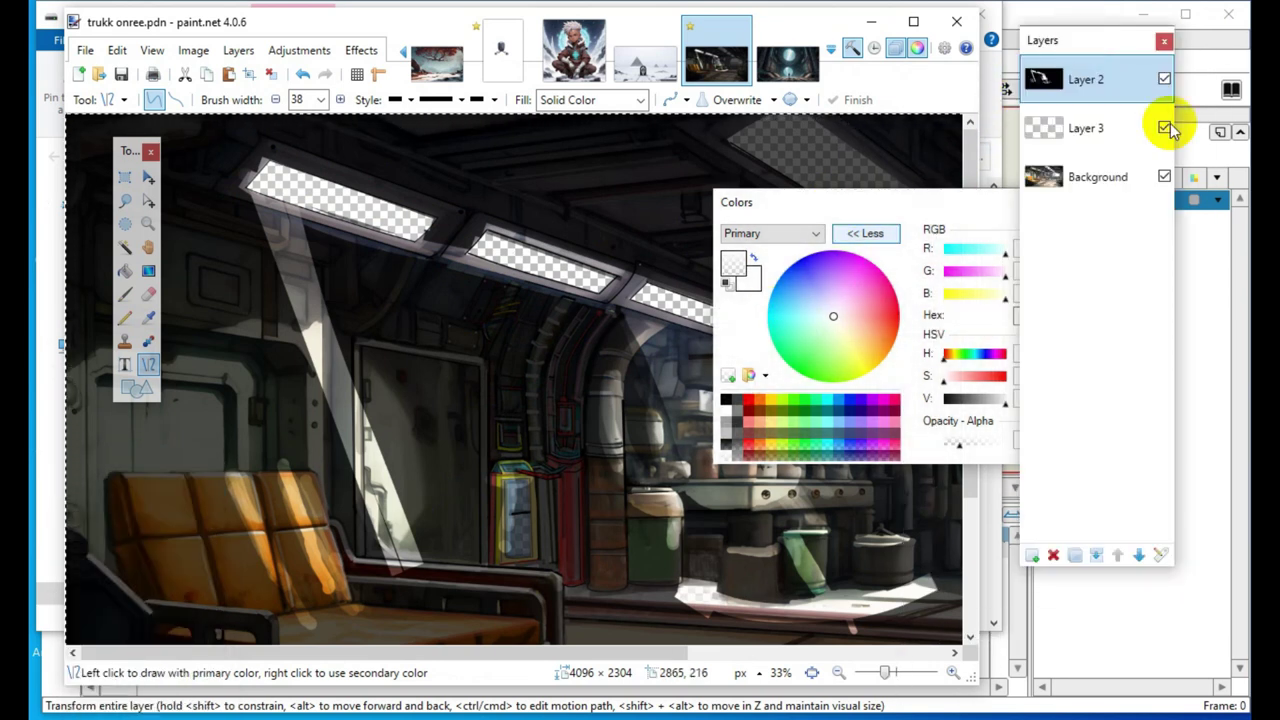
left_click_drag(829, 194, 673, 640)
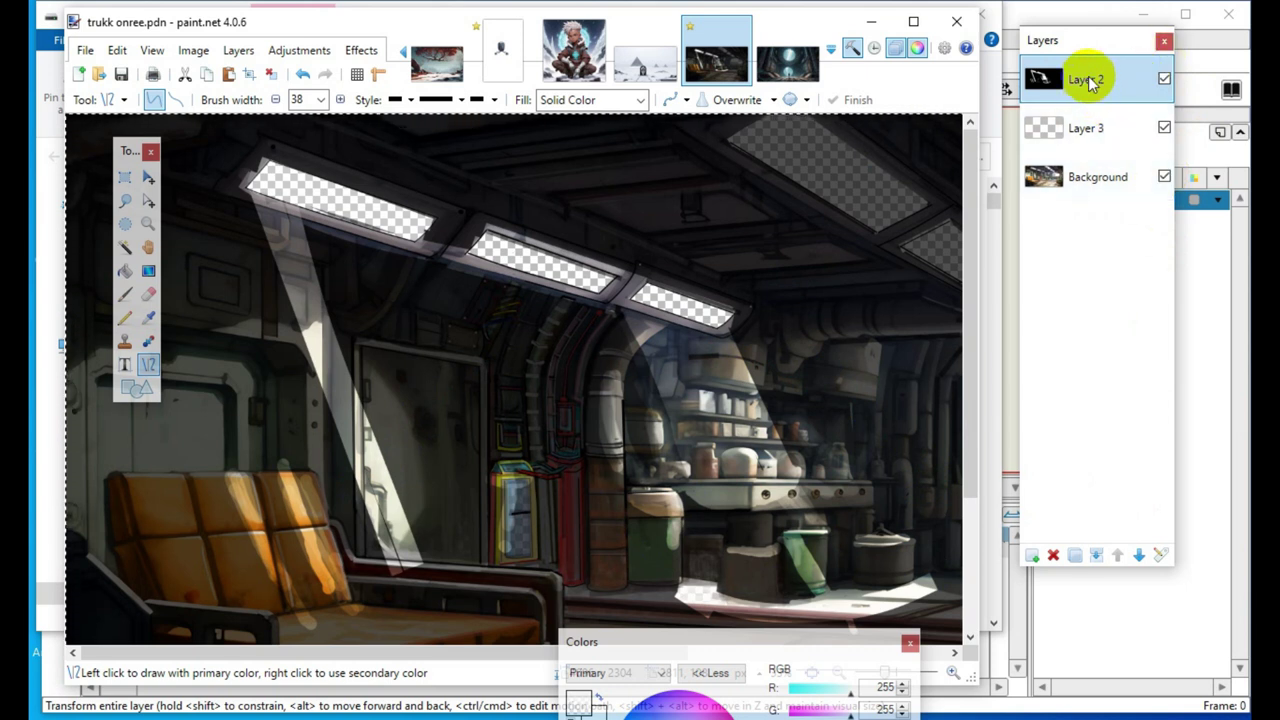
left_click(1171, 174)
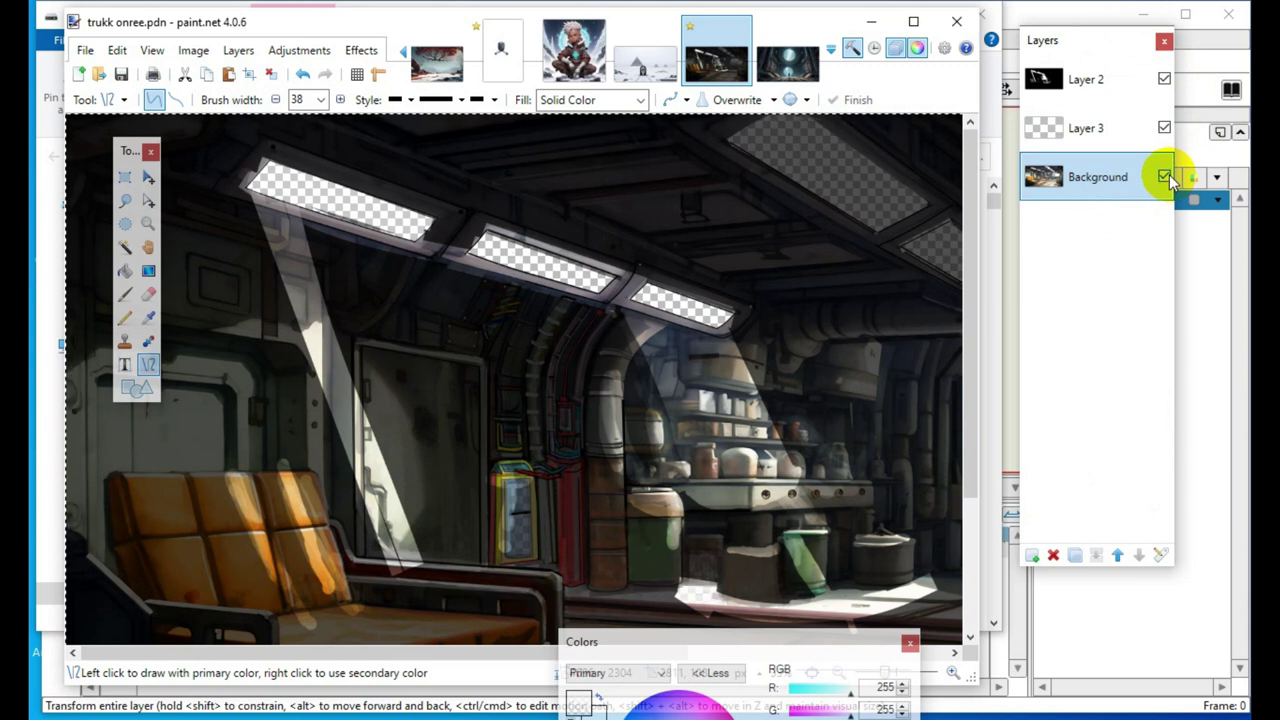
left_click(1165, 176)
left_click_drag(140, 155, 1186, 283)
left_click_drag(588, 648, 1062, 517)
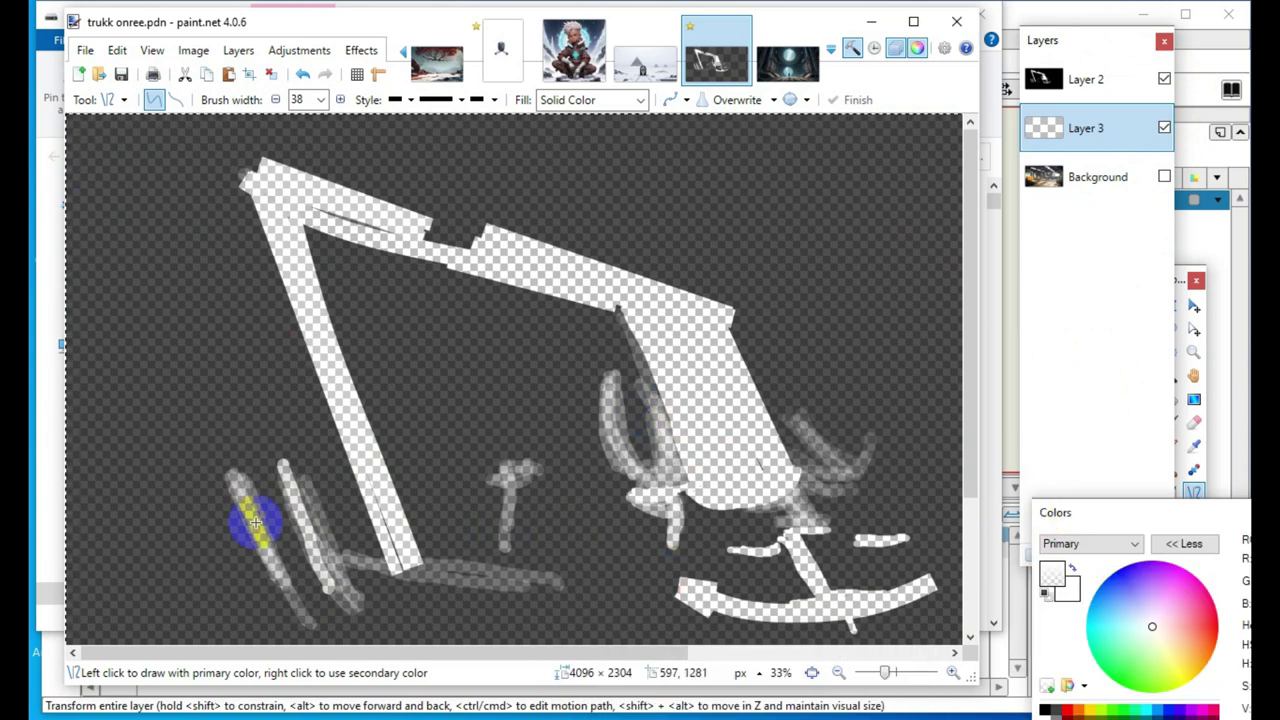
Select Layer 2 and copy its semi-transparent shading to the clipboard
left_click(1118, 84)
left_click(195, 191)
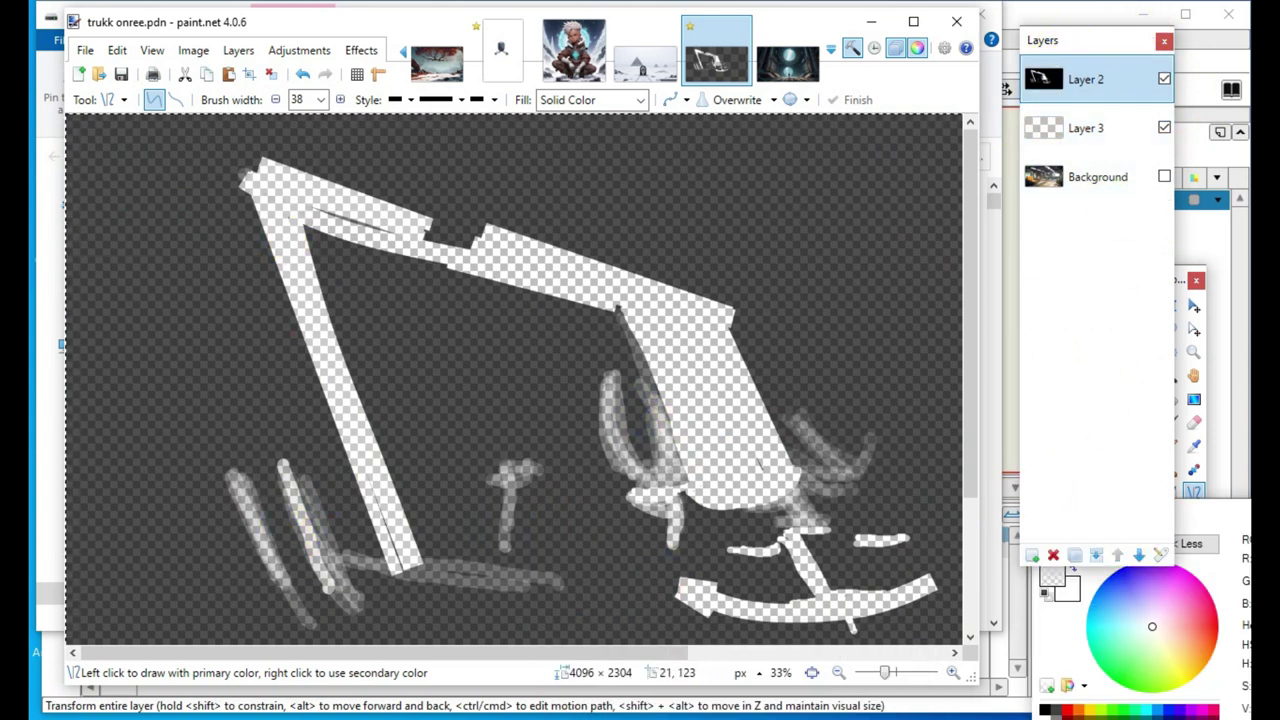
left_click(116, 52)
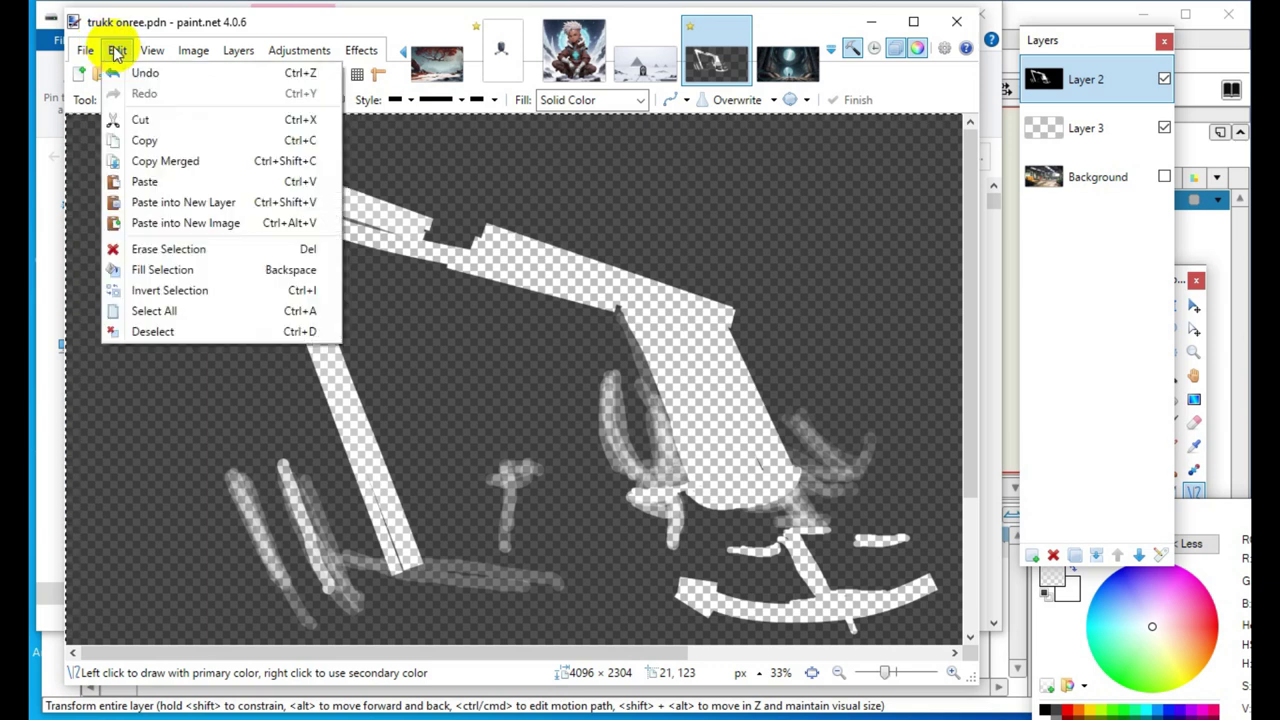
left_click(157, 161)
left_click(190, 52)
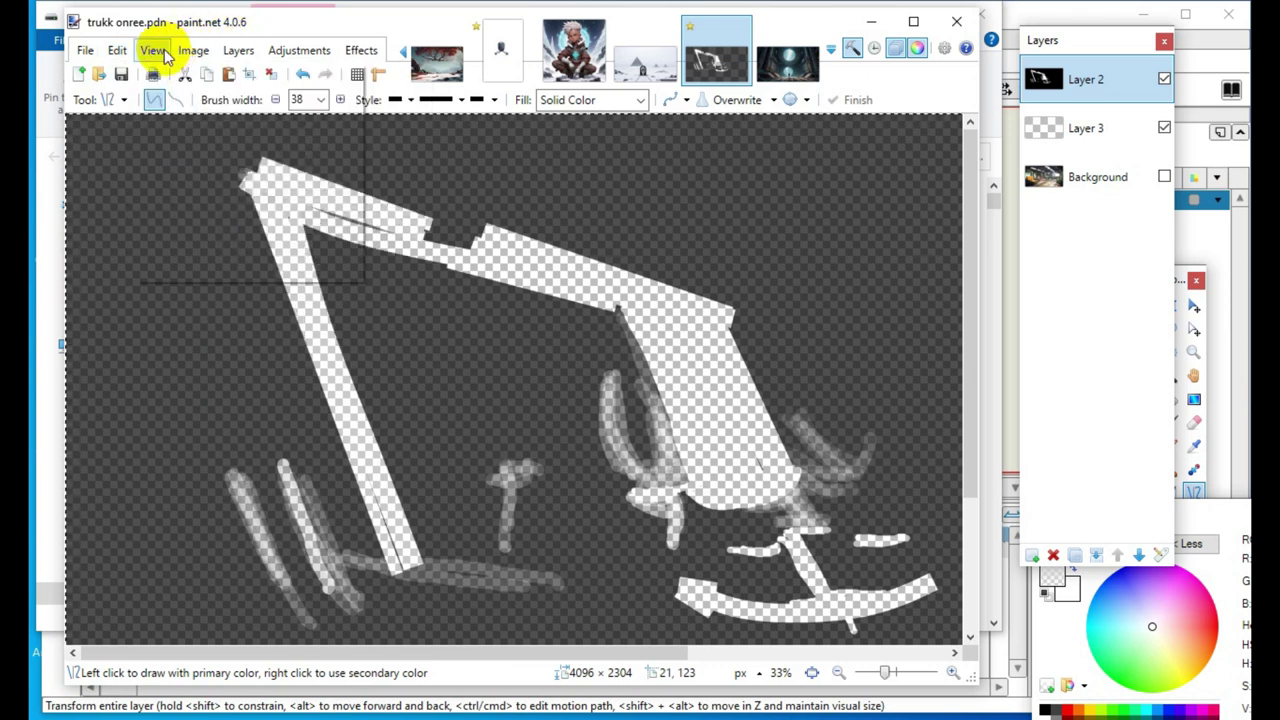
mouse_move(112, 52)
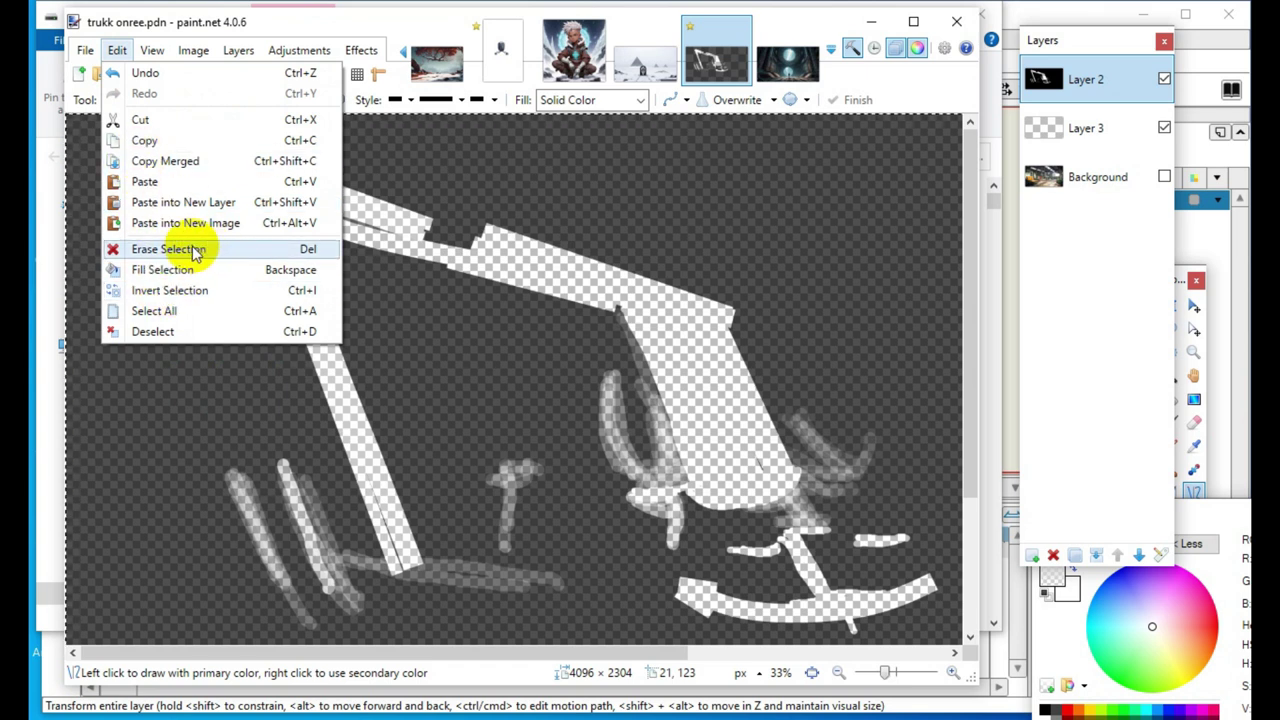
left_click(150, 148)
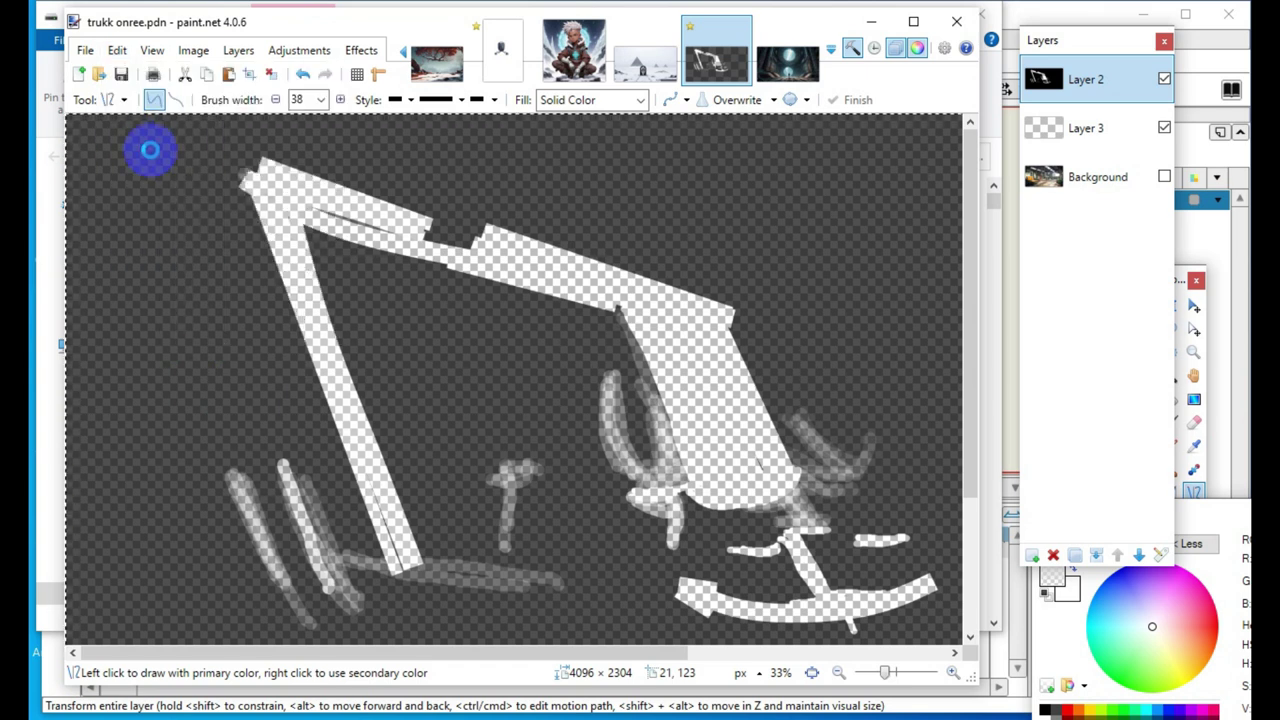
left_click(534, 297)
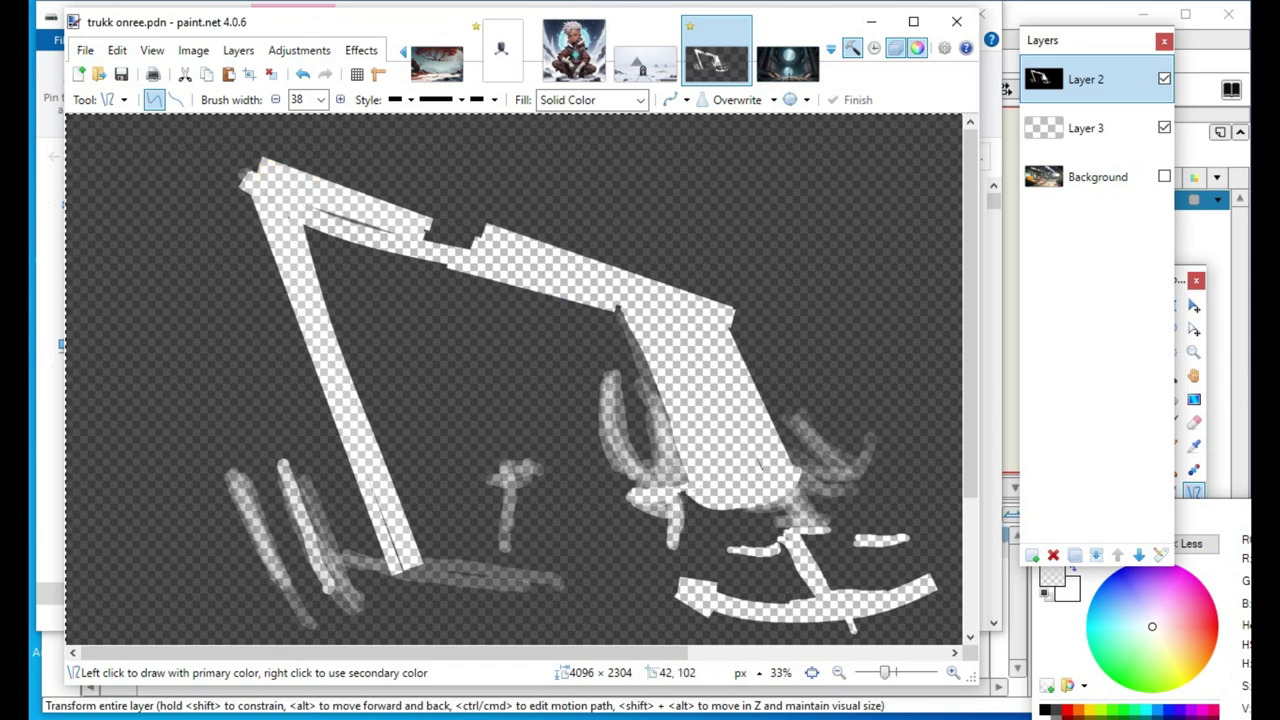
Switch to Inkscape and try to paste the copied shading over the spaceship room image
key("alt+Tab")
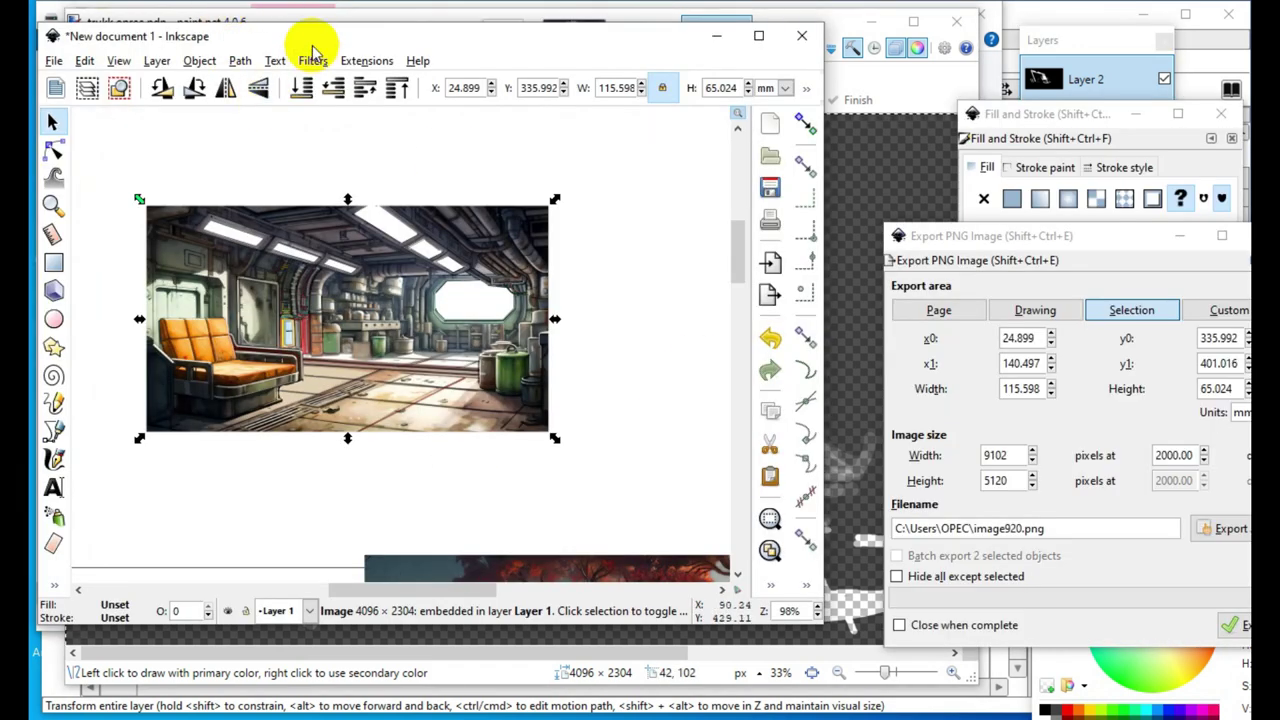
left_click(85, 61)
left_click(168, 189)
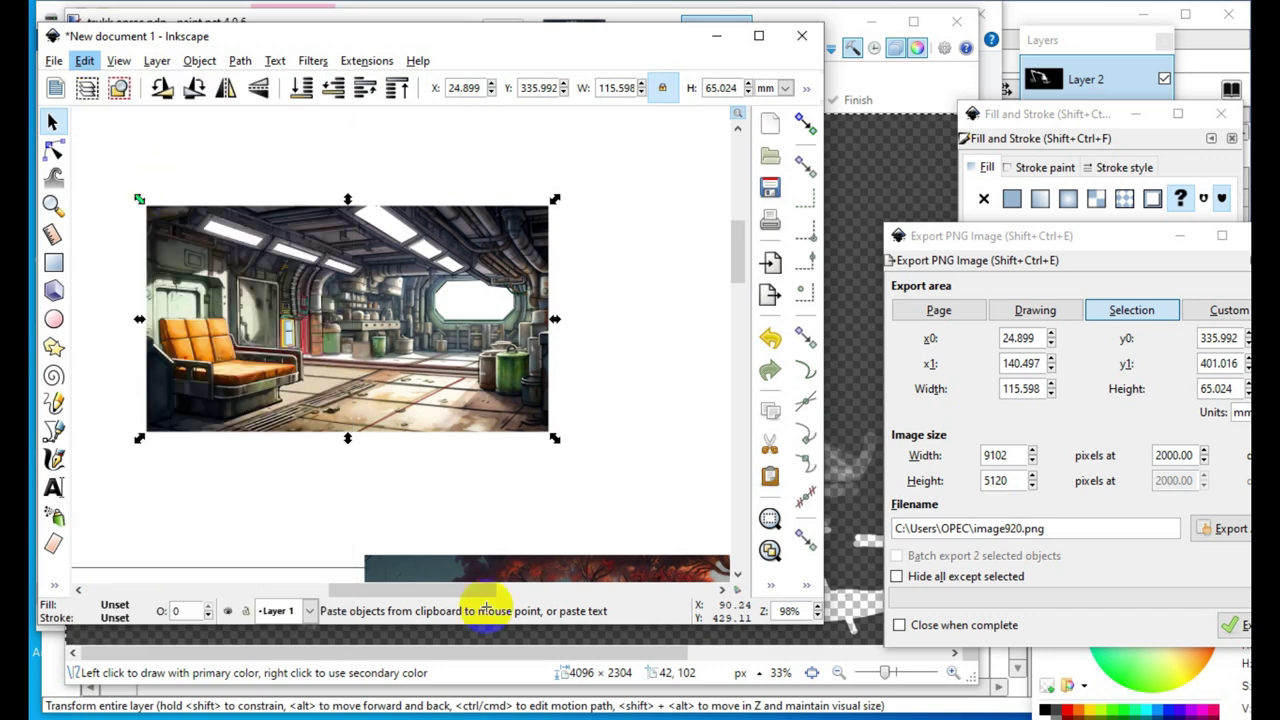
left_click_drag(557, 443, 477, 338)
right_click(477, 338)
left_click(432, 257)
left_click(492, 182)
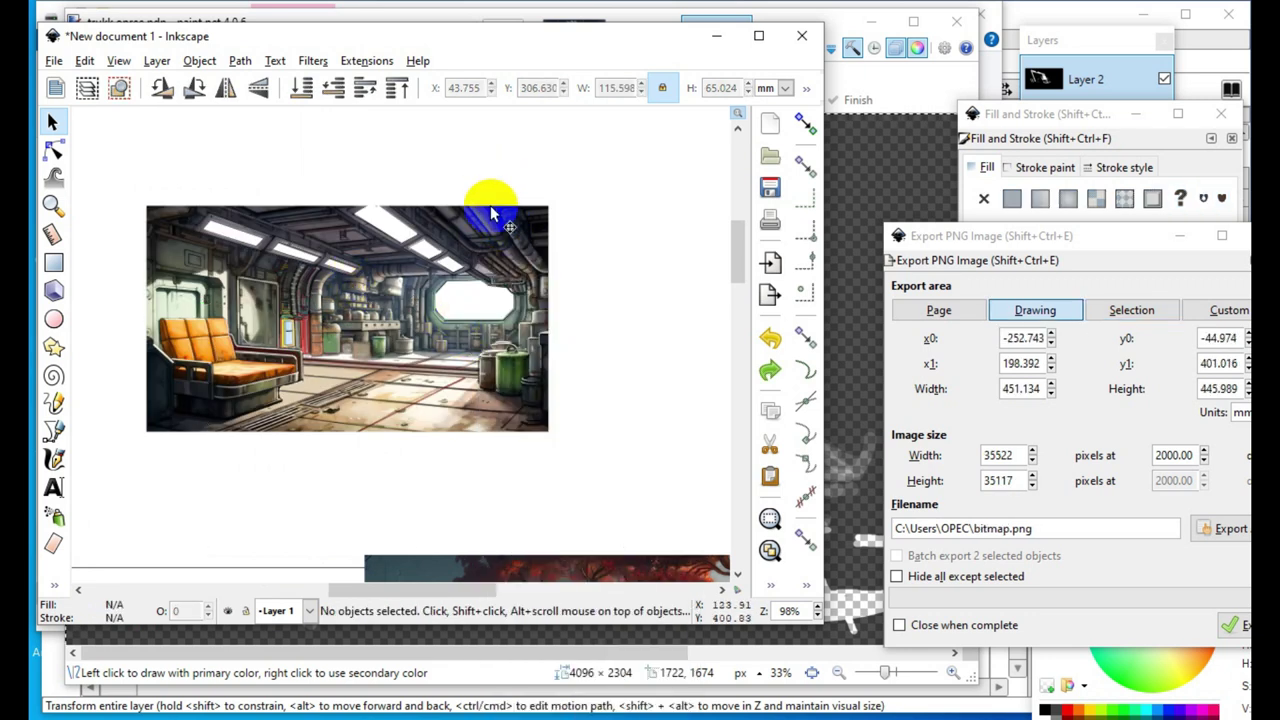
Move the pasted black shading image over the spaceship room image so their edges line up
scroll(470, 380, "down", 2)
scroll(435, 384, "up", 3)
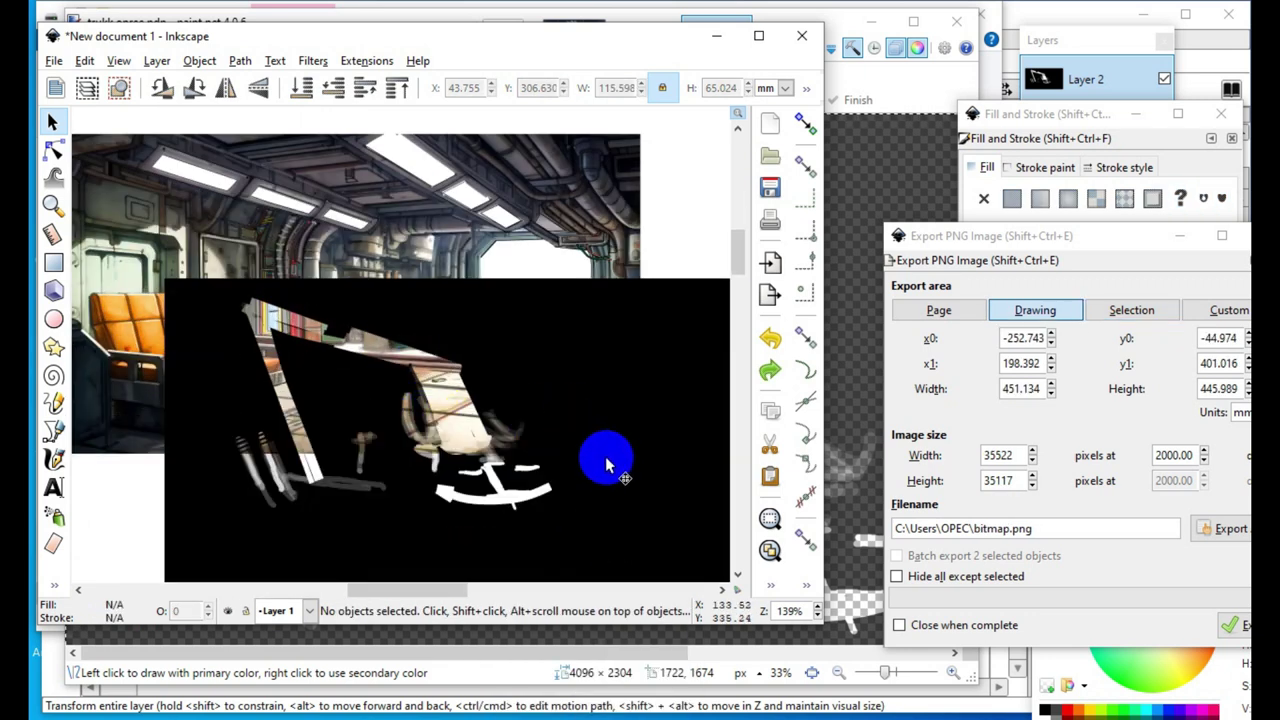
scroll(590, 432, "down", 1)
left_click_drag(620, 460, 557, 357)
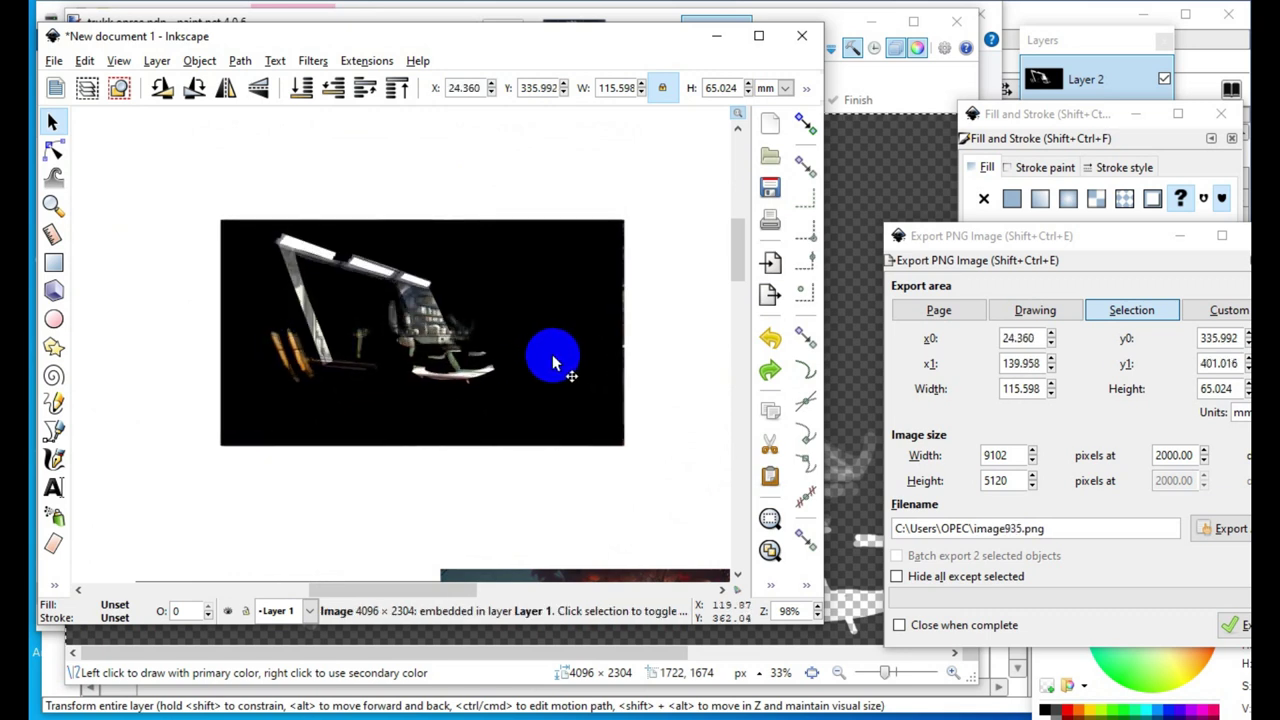
scroll(414, 343, "up", 4)
scroll(529, 300, "down", 3)
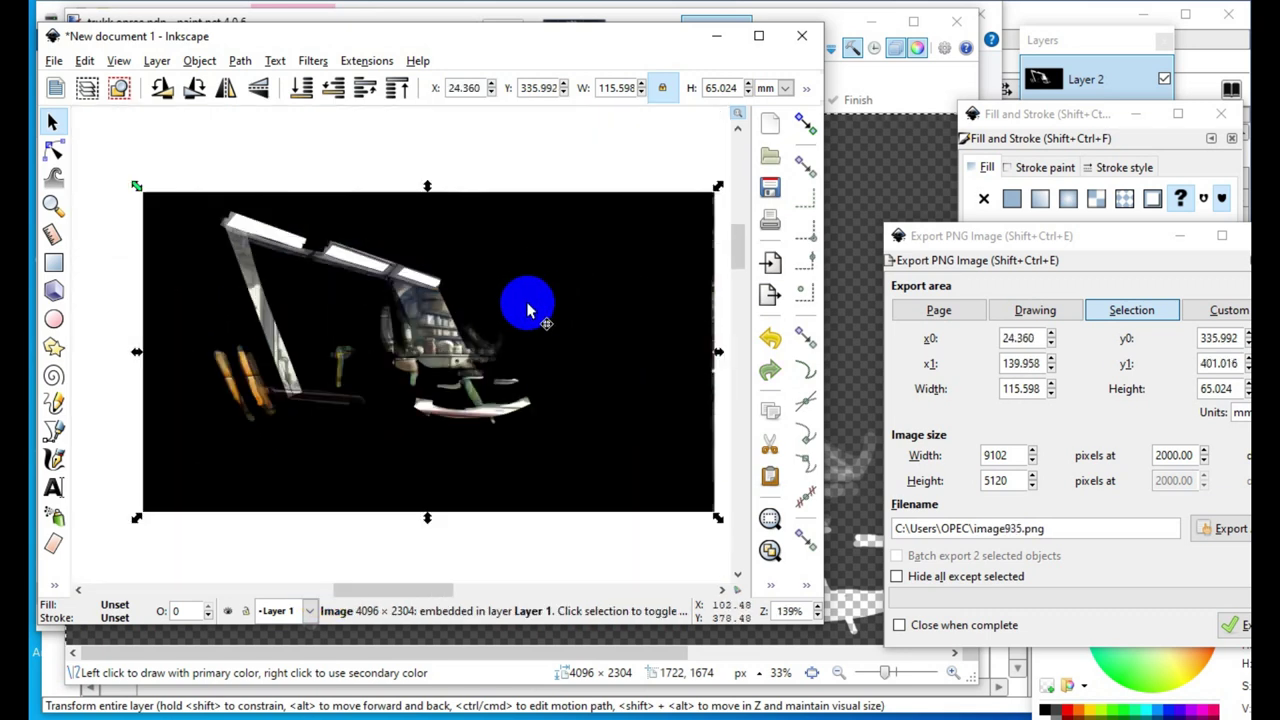
scroll(323, 220, "up", 3)
scroll(362, 330, "down", 4)
scroll(362, 334, "up", 3)
Move the black shading image off the room picture onto empty canvas beside it
left_click_drag(301, 292, 294, 344)
scroll(462, 212, "down", 3)
left_click_drag(609, 300, 379, 397)
scroll(648, 445, "down", 2)
left_click_drag(471, 385, 342, 273)
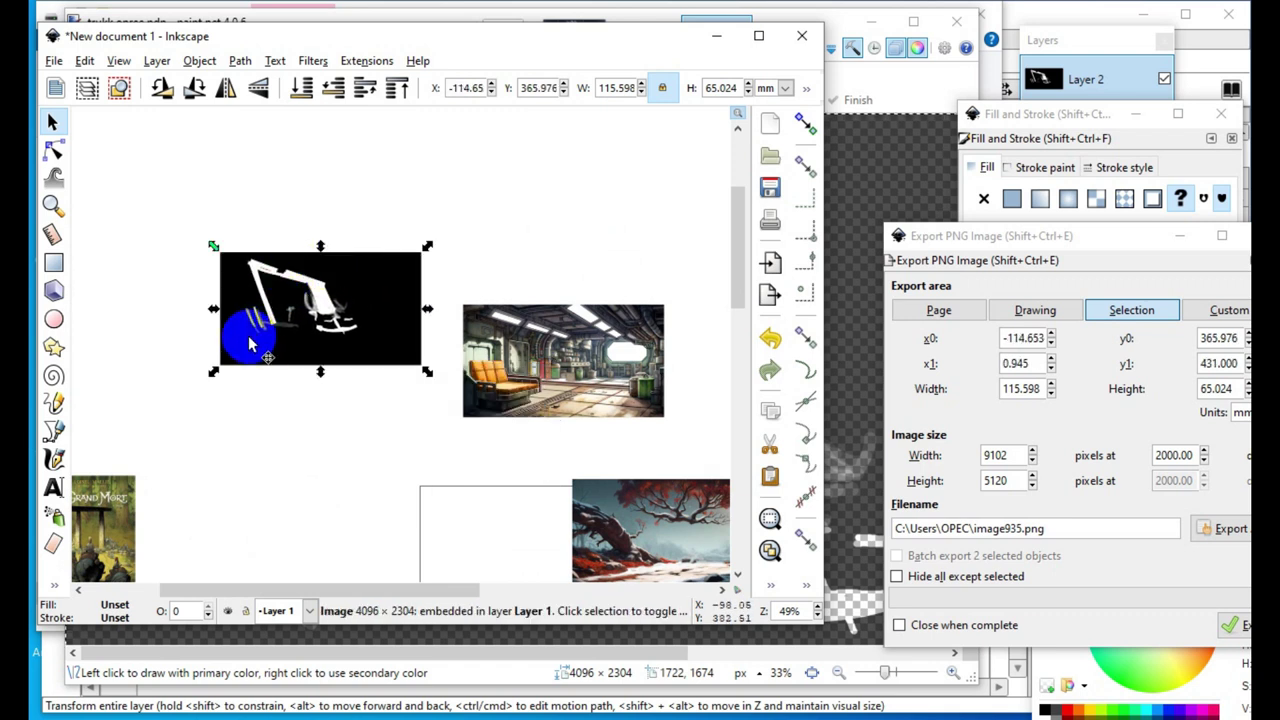
scroll(245, 330, "up", 2)
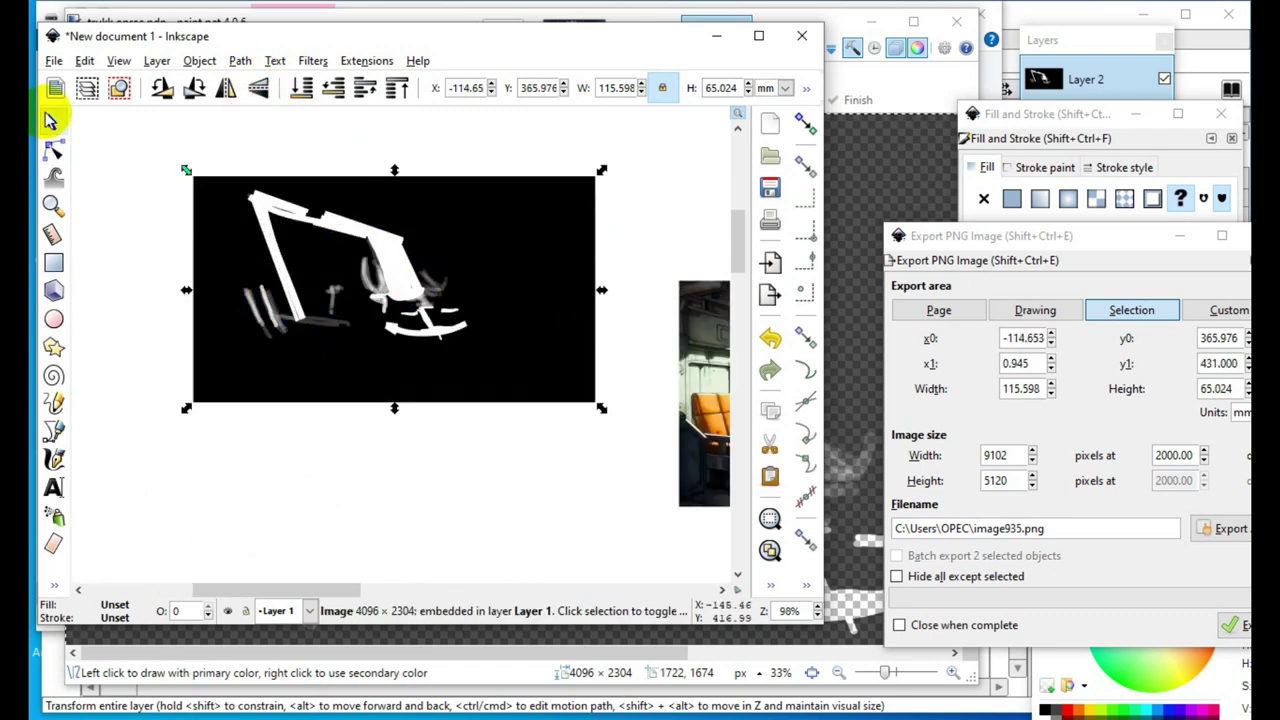
left_click(50, 120)
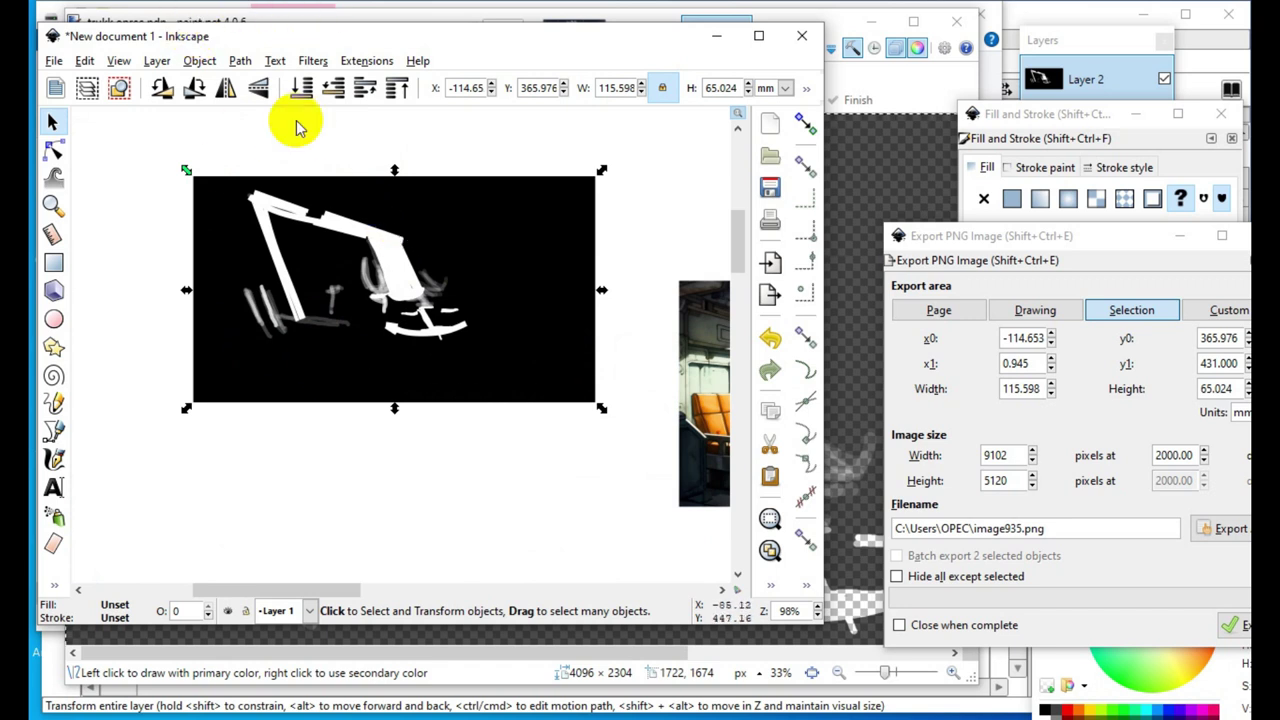
left_click(200, 61)
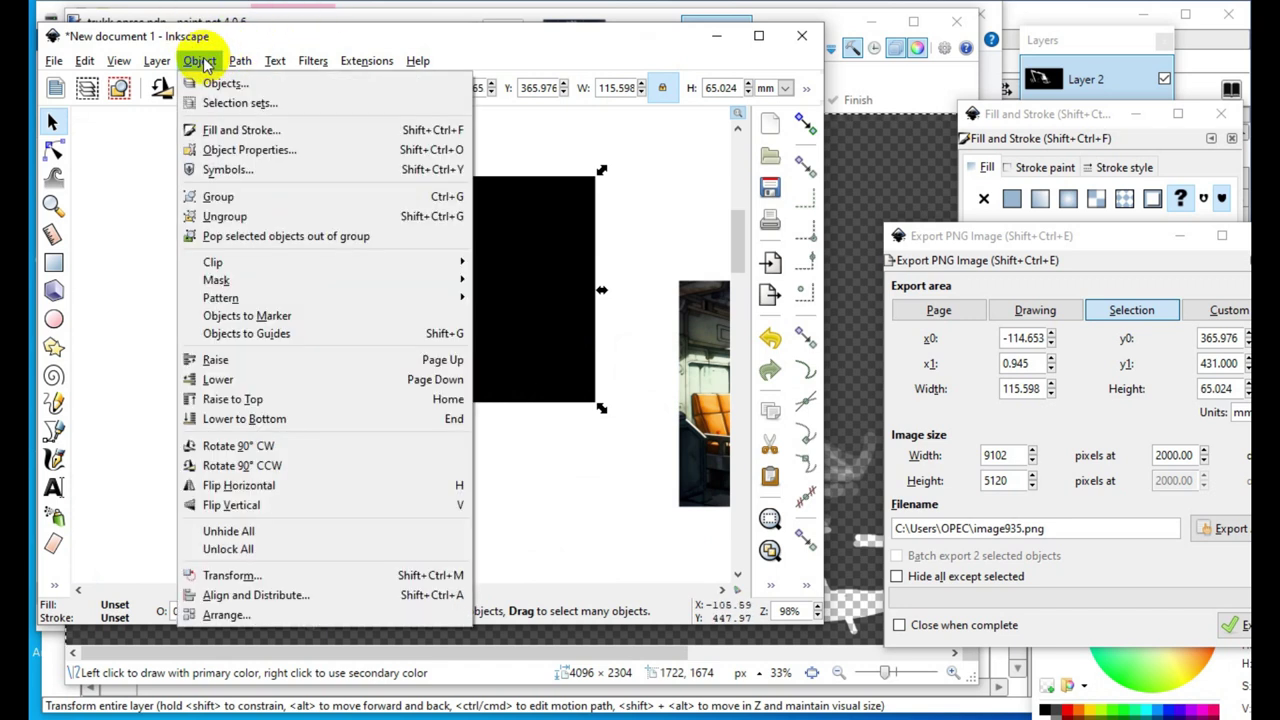
mouse_move(163, 66)
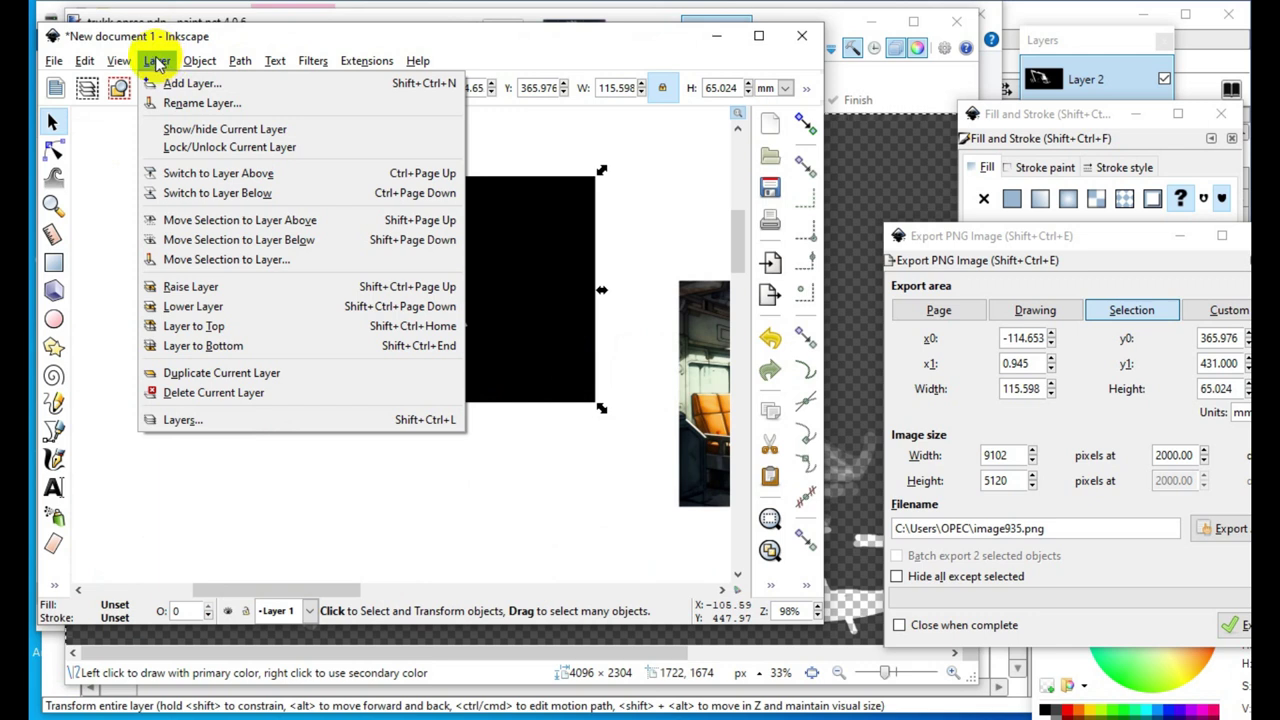
mouse_move(238, 76)
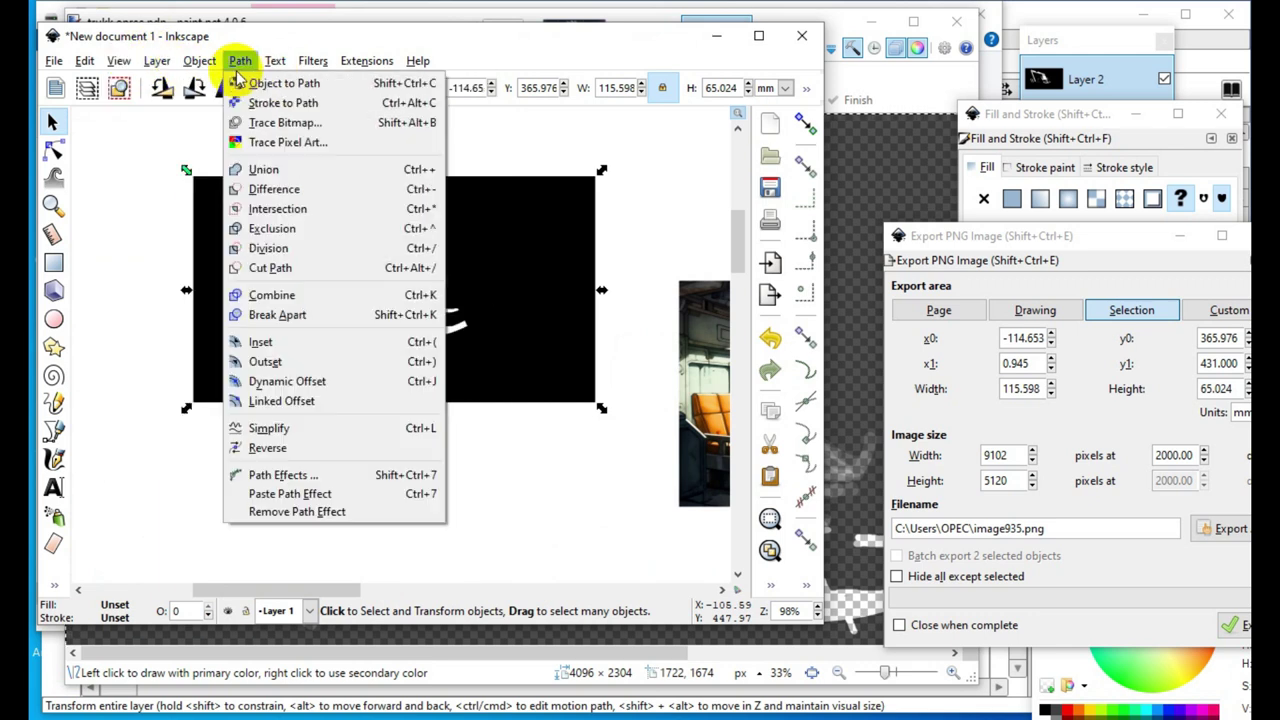
left_click(503, 277)
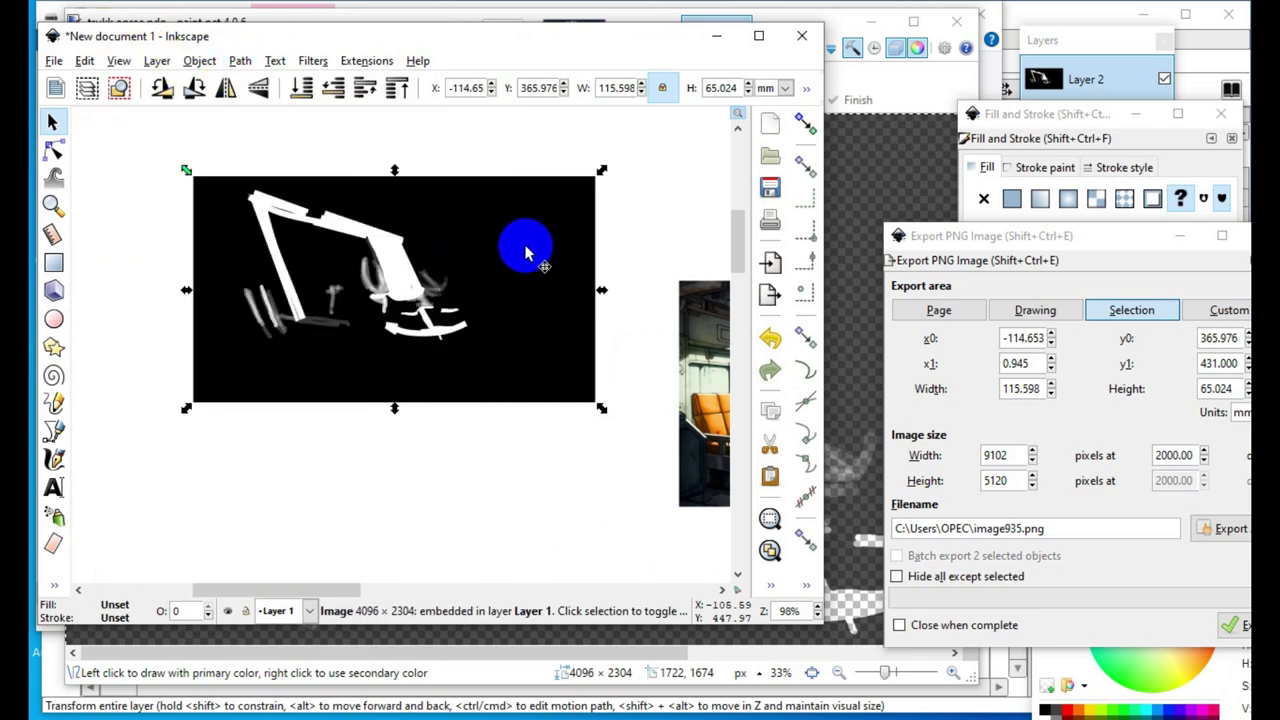
Review the black shading image's object properties and close them
right_click(283, 262)
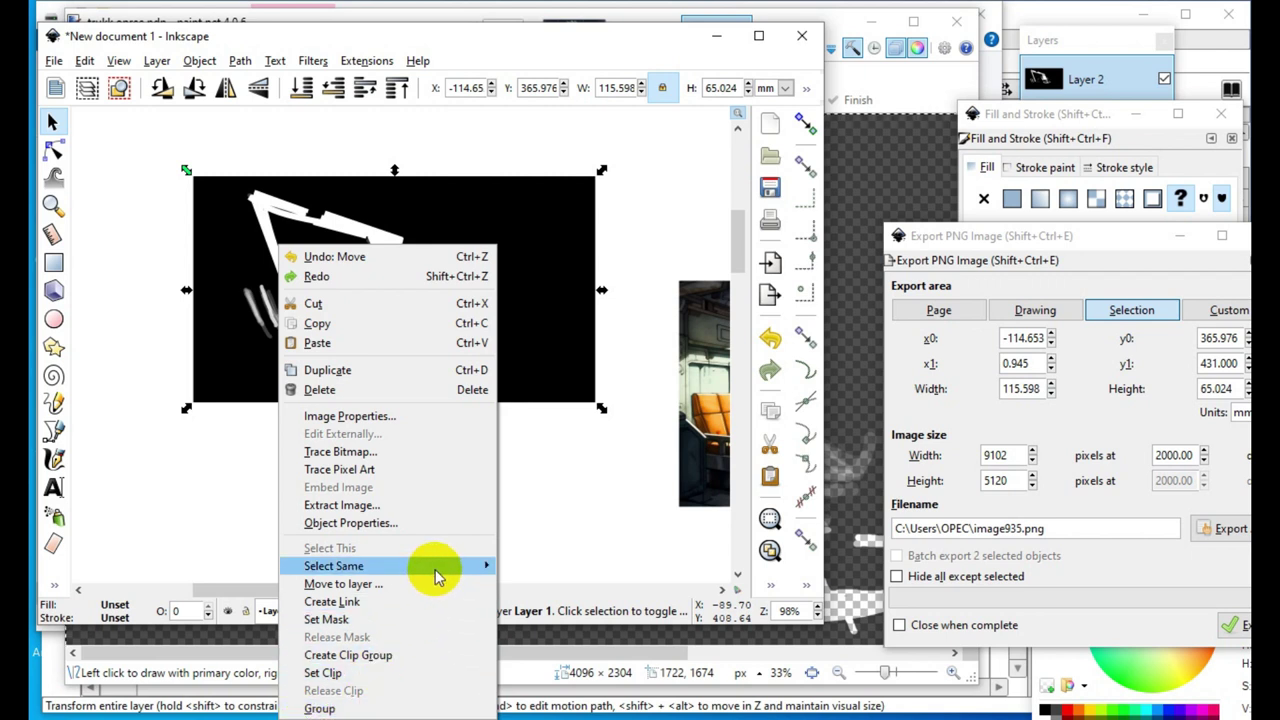
left_click(412, 523)
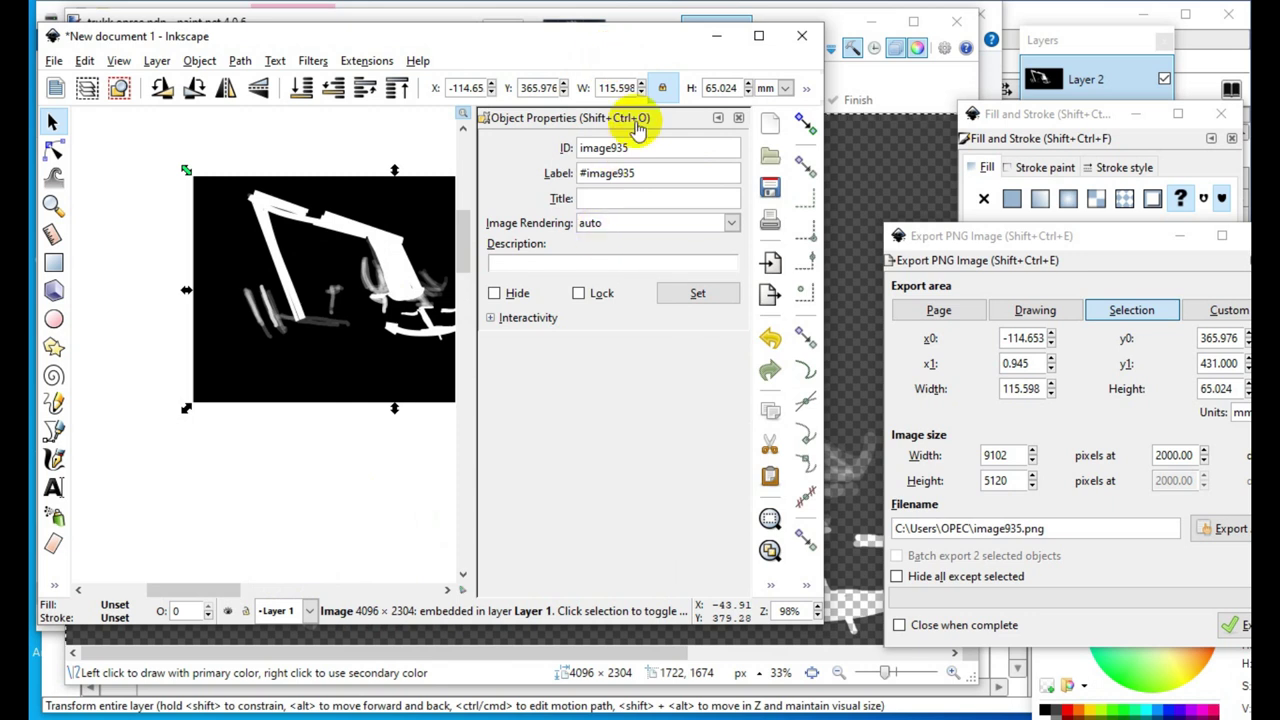
right_click(422, 222)
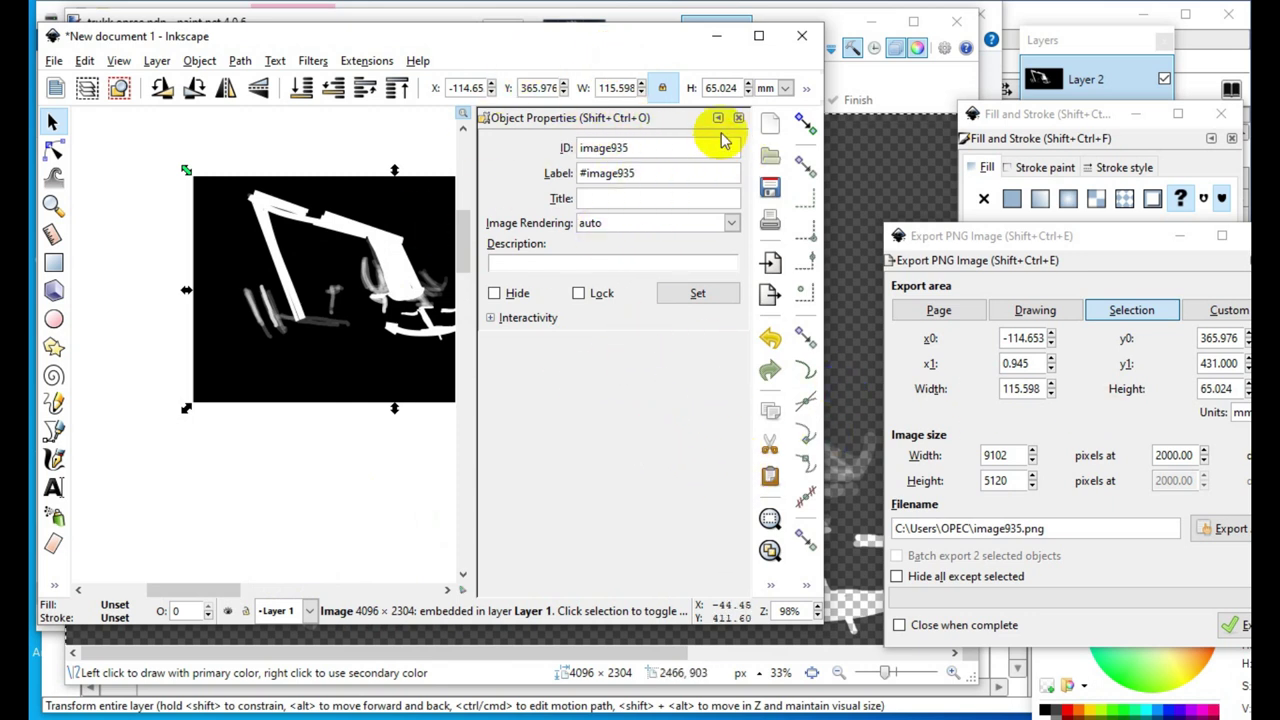
left_click(738, 120)
Open the black shading image's image properties and examine its cut-out beams and strokes up close
right_click(443, 264)
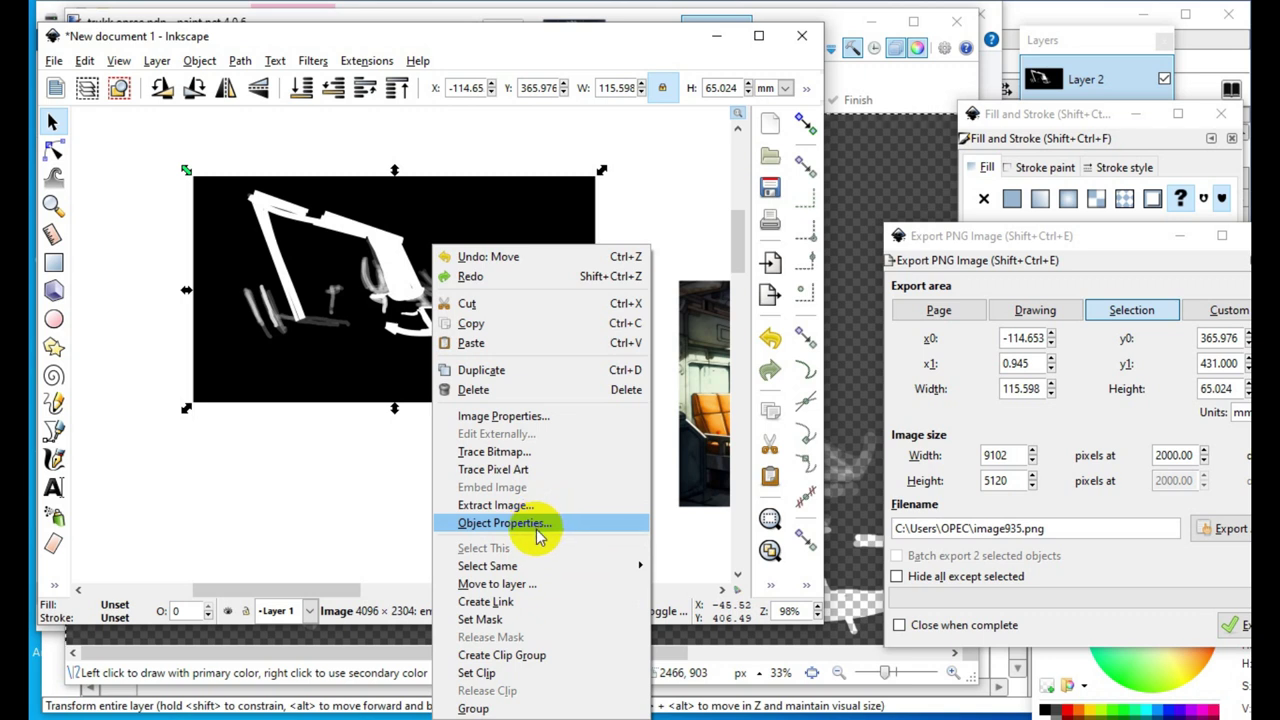
left_click(535, 418)
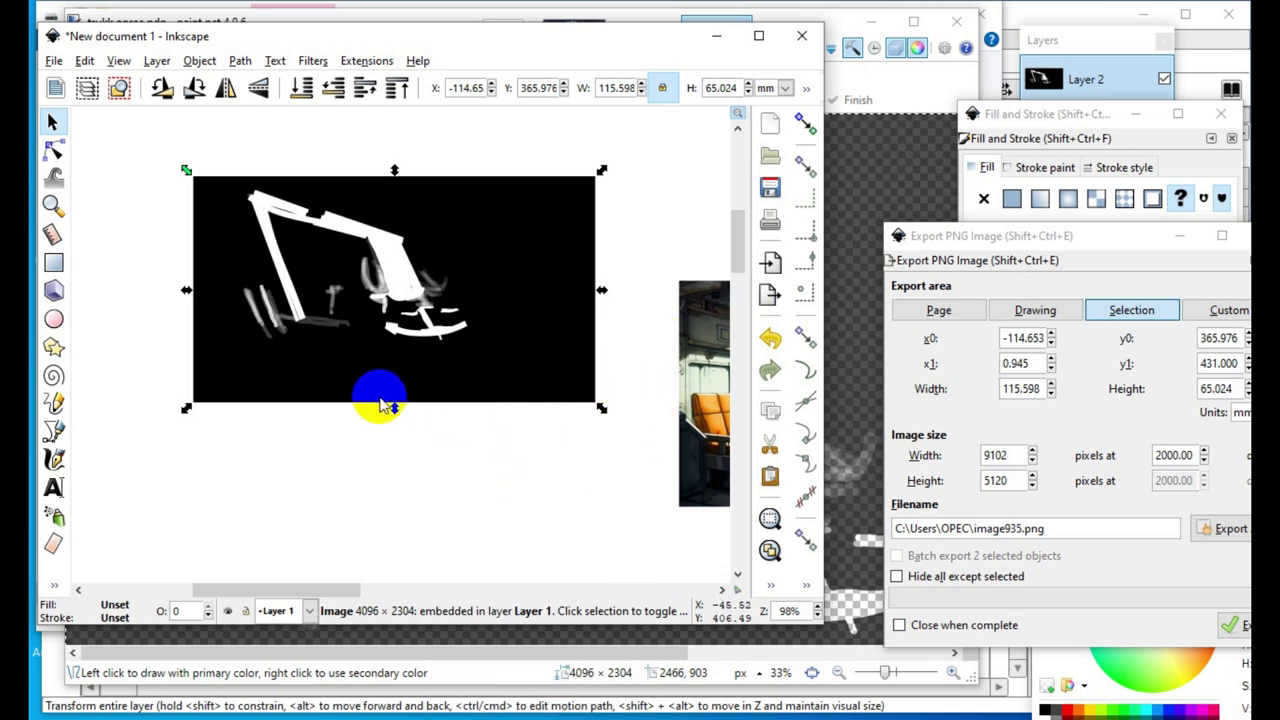
left_click(378, 274)
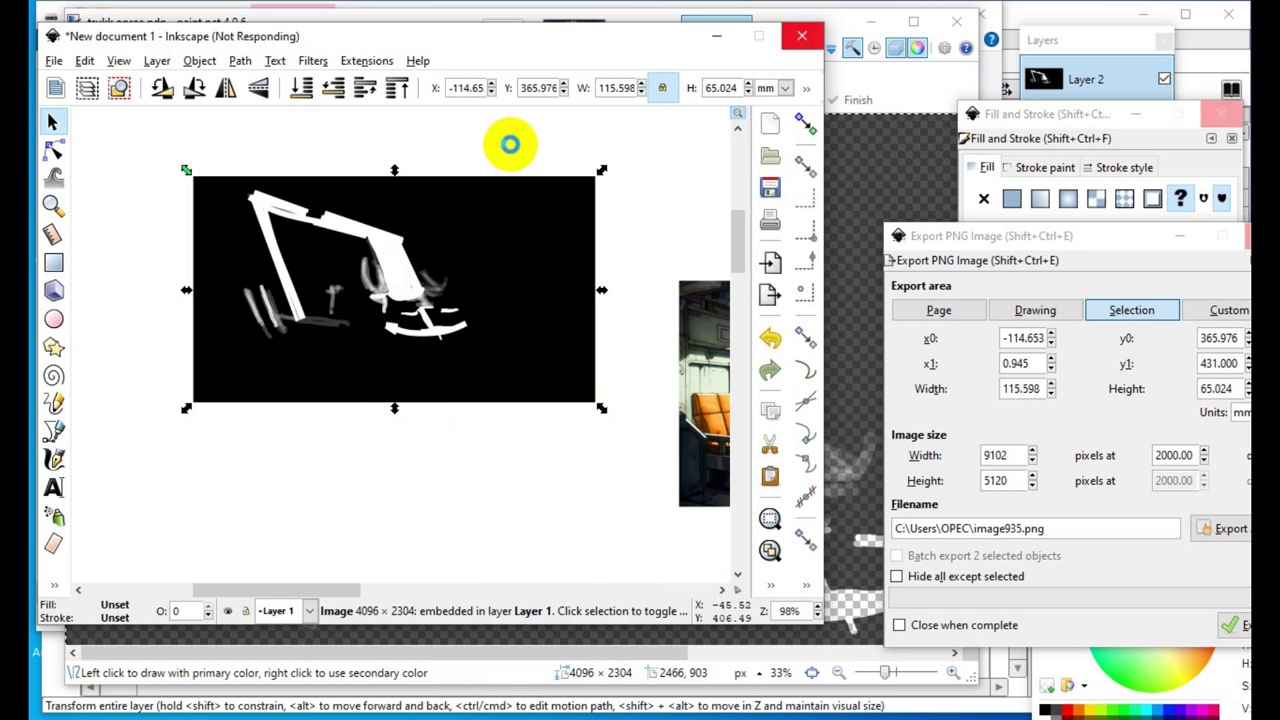
left_click(447, 291)
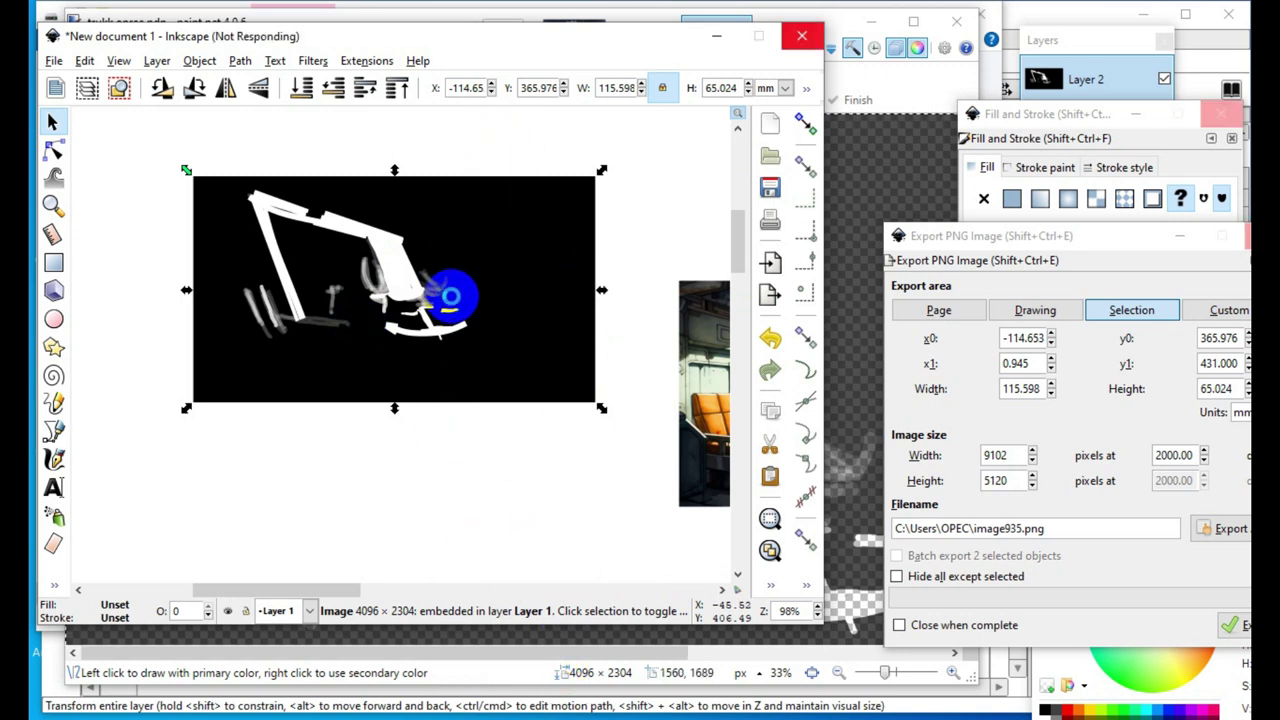
key("alt+Tab")
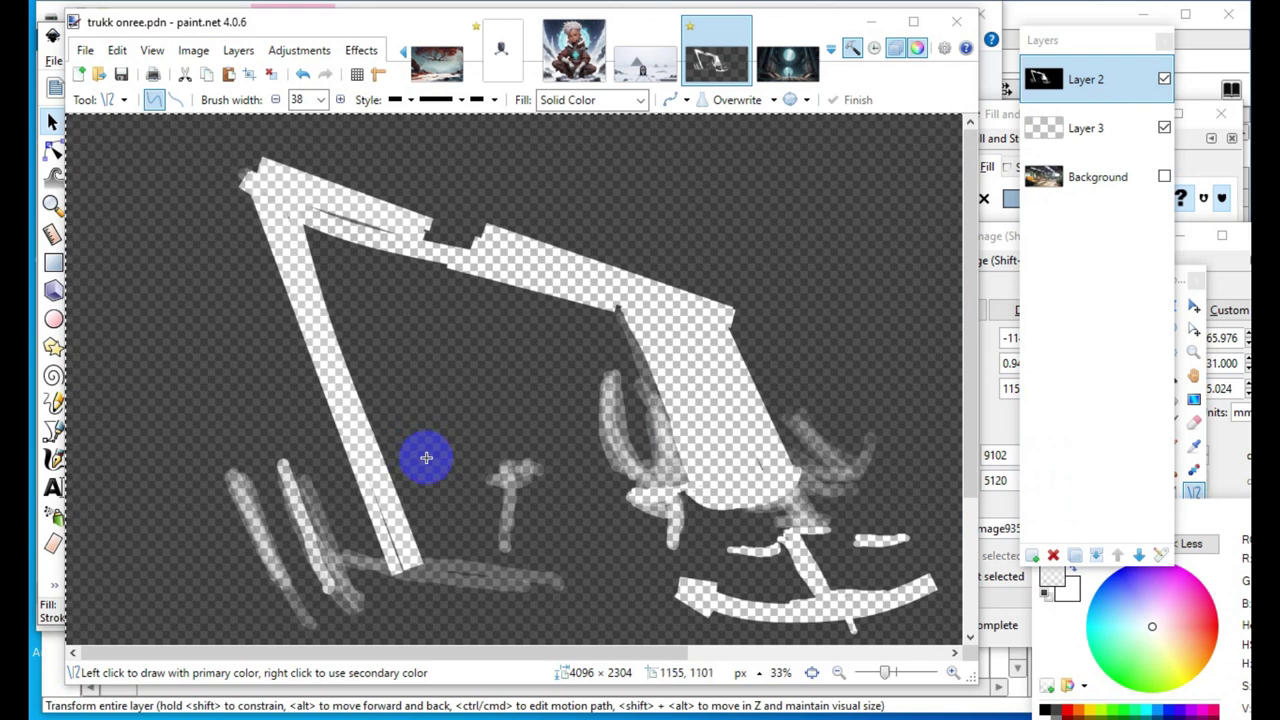
key("alt+Tab")
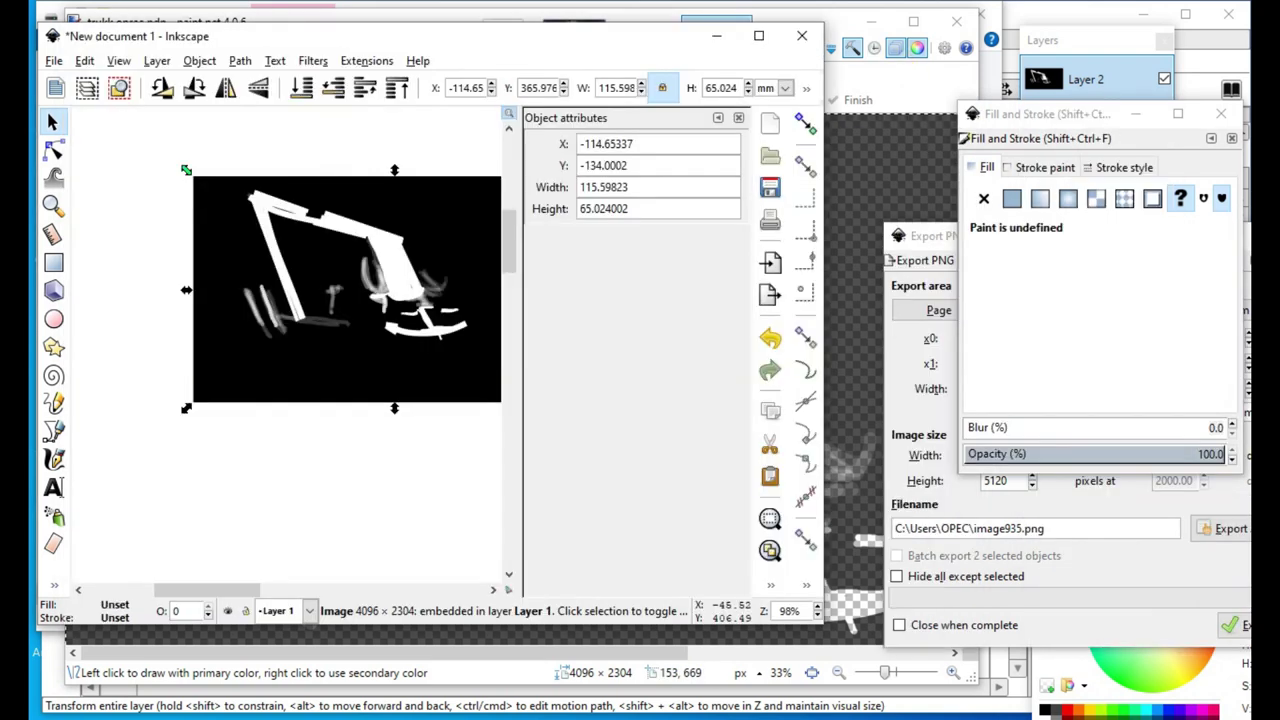
scroll(477, 262, "up", 1)
scroll(399, 222, "up", 1)
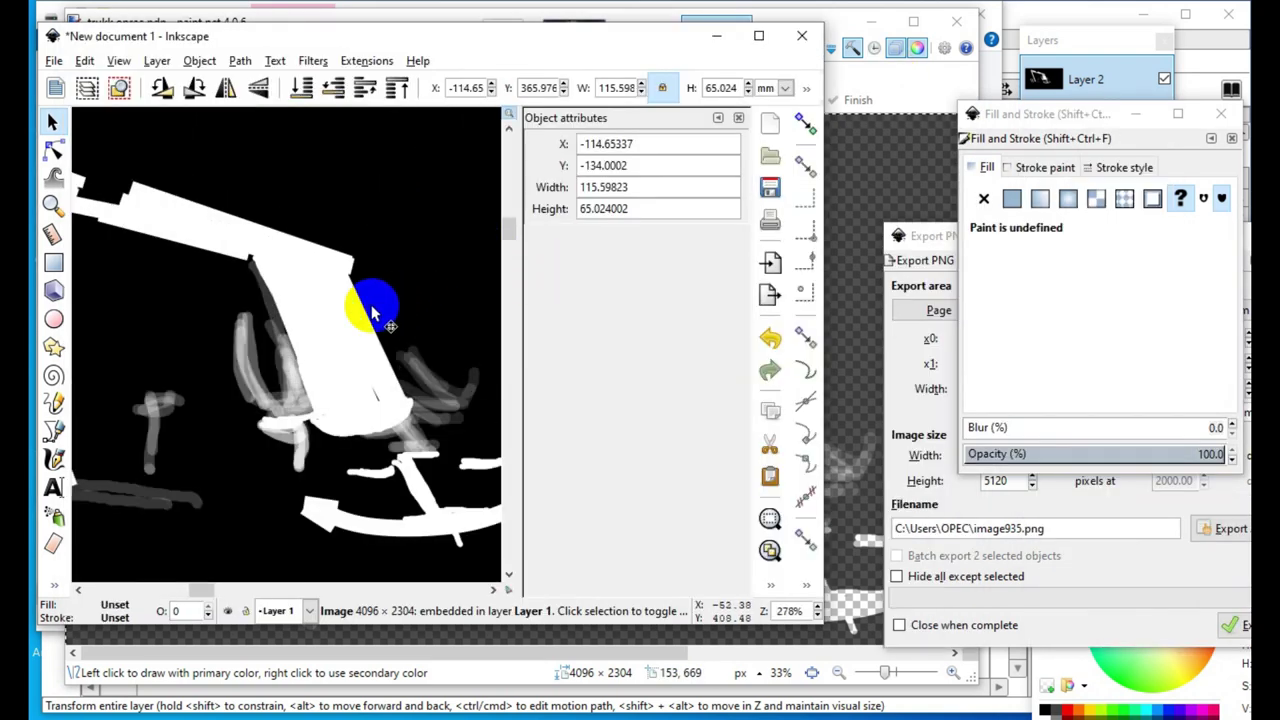
scroll(320, 303, "down", 2)
scroll(417, 295, "up", 1)
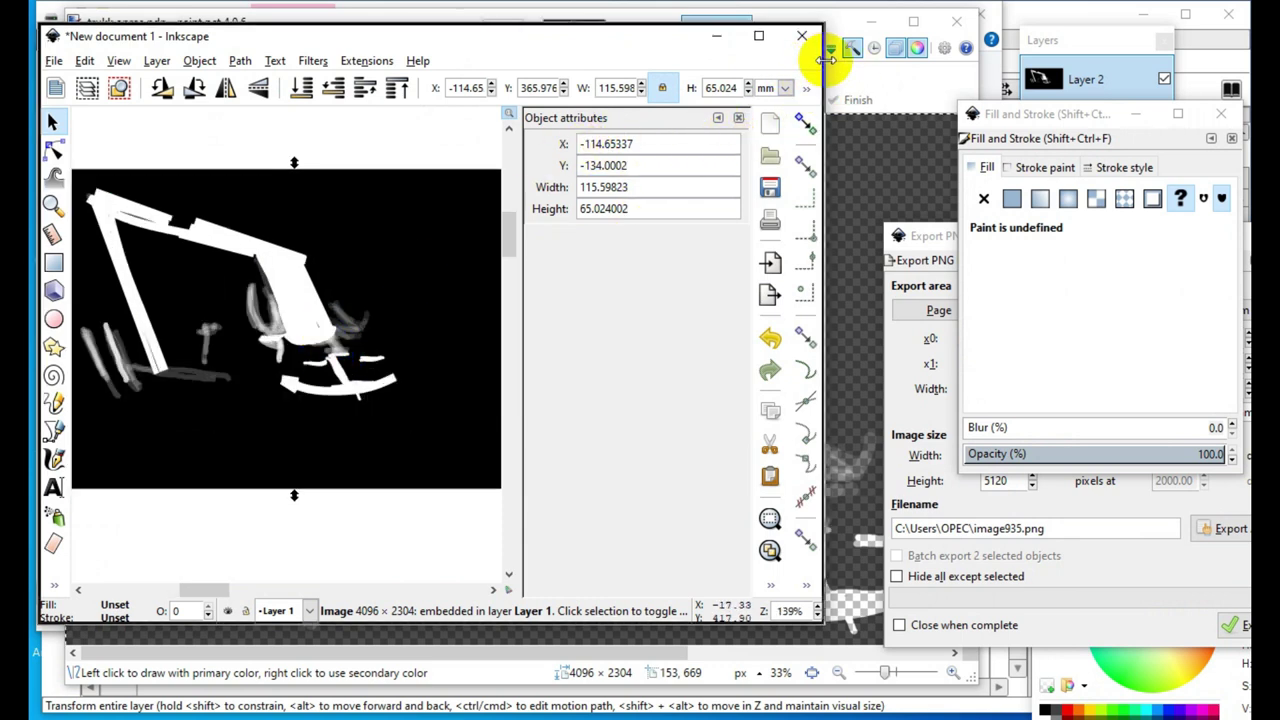
Widen the Inkscape window, close the object attributes and shift the black shading image slightly
left_click_drag(828, 58, 1030, 60)
scroll(549, 520, "down", 2)
scroll(530, 480, "up", 2, "ctrl")
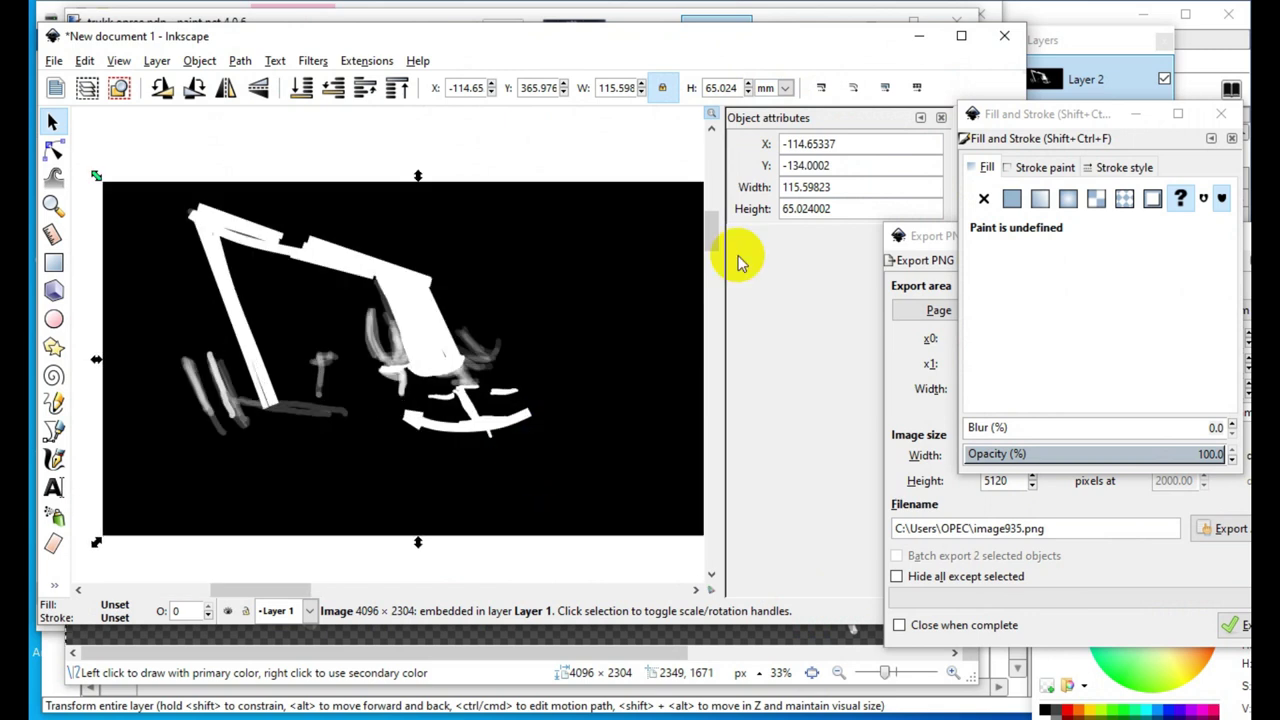
left_click(941, 118)
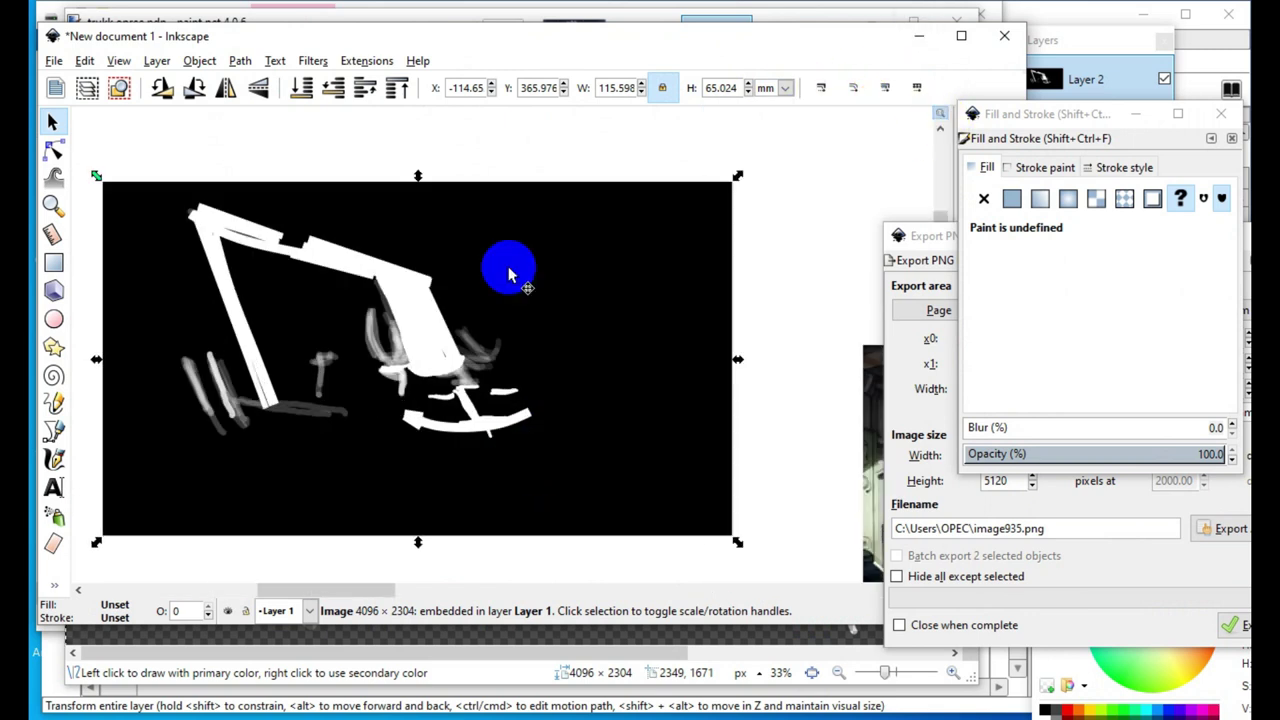
mouse_move(383, 208)
left_mouse_down()
mouse_move(386, 190)
mouse_move(394, 214)
left_mouse_up()
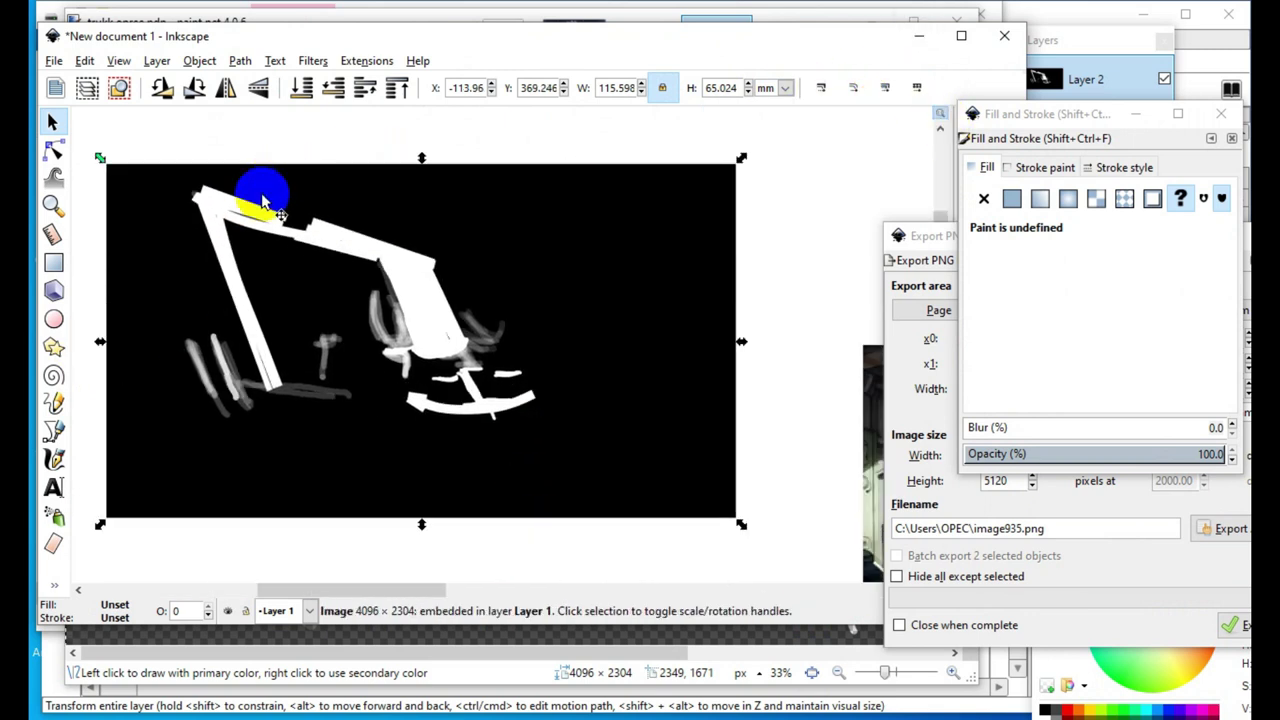
Lower the black shading image's opacity to 56.8% in Fill and Stroke and move that dialog clear of the image
left_click(84, 62)
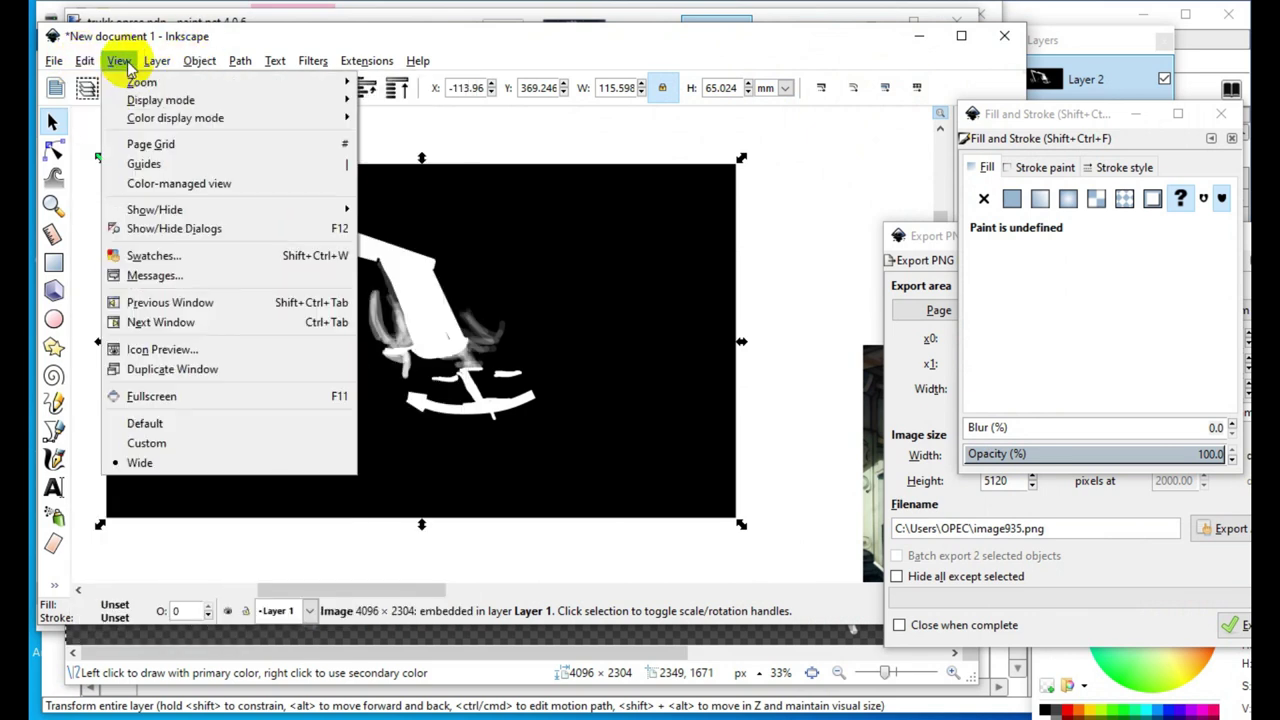
mouse_move(152, 62)
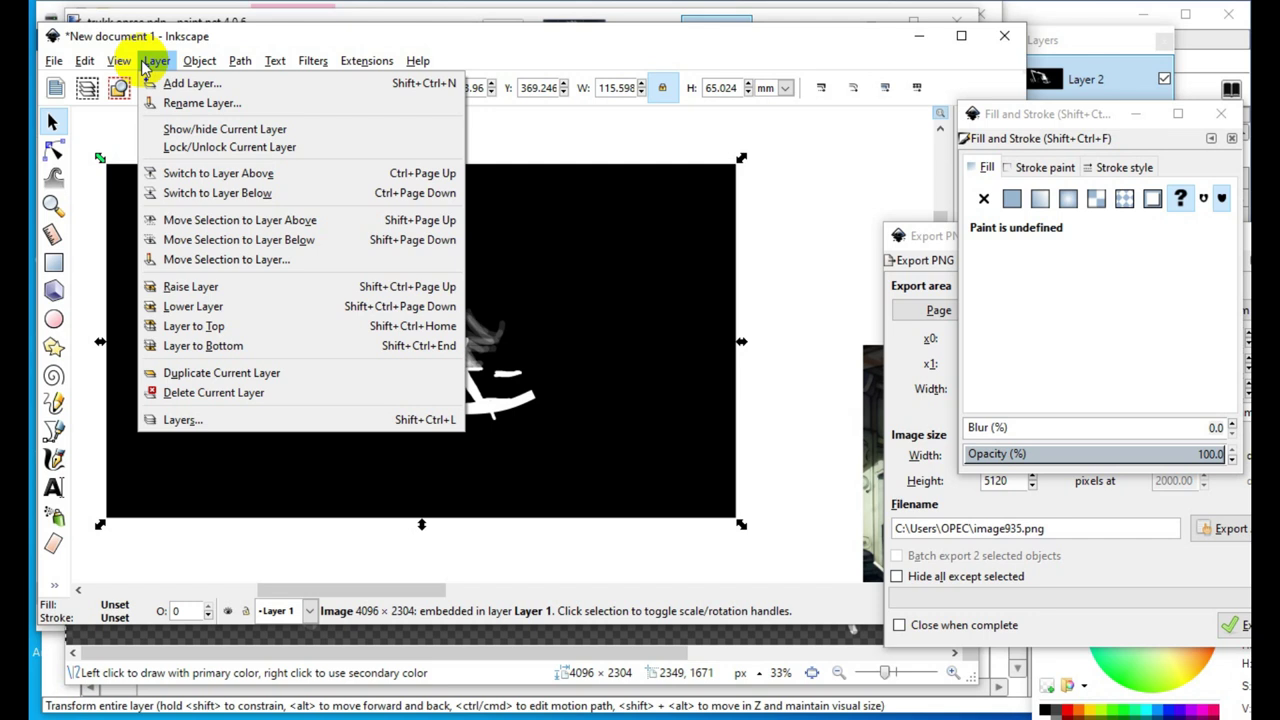
mouse_move(194, 64)
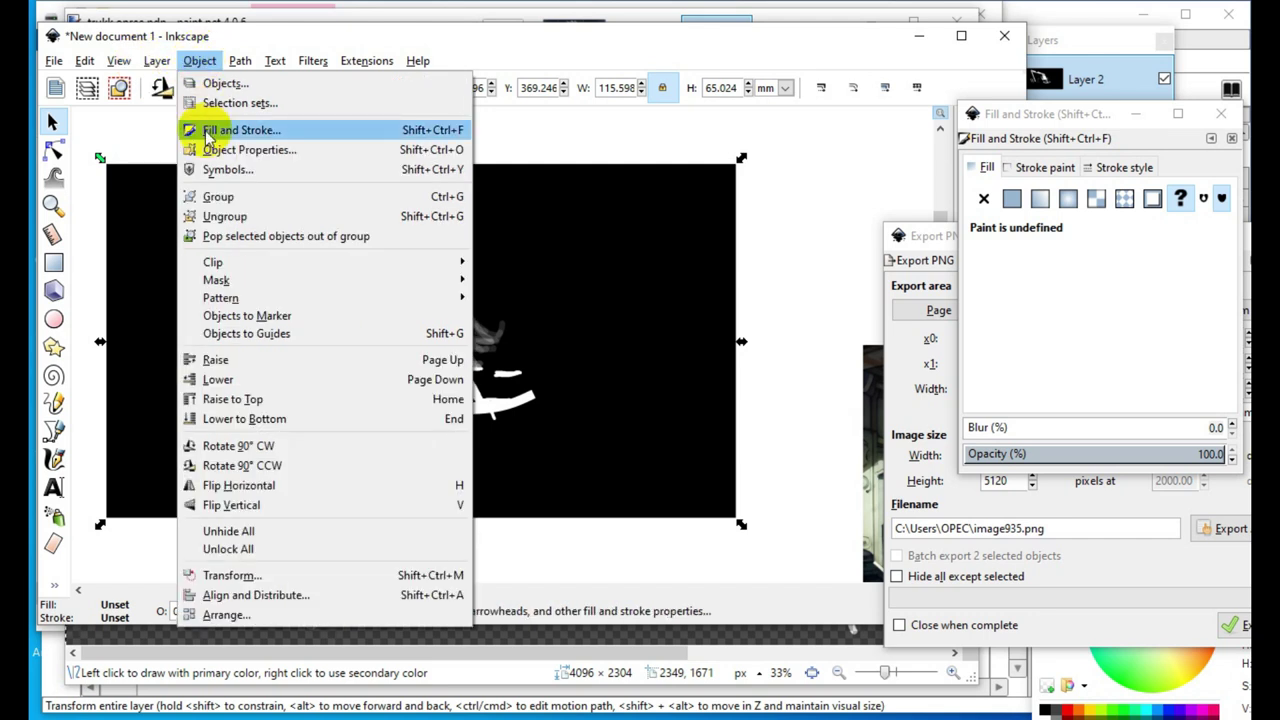
left_click(129, 483)
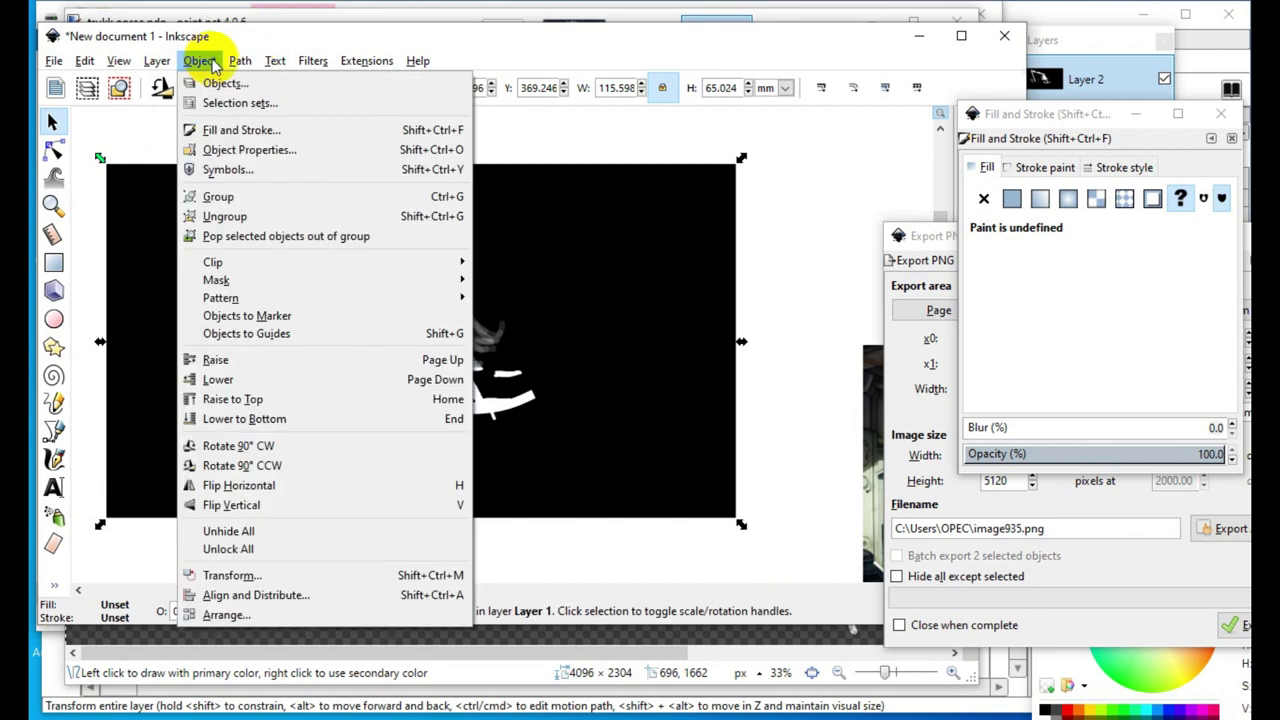
left_click(237, 137)
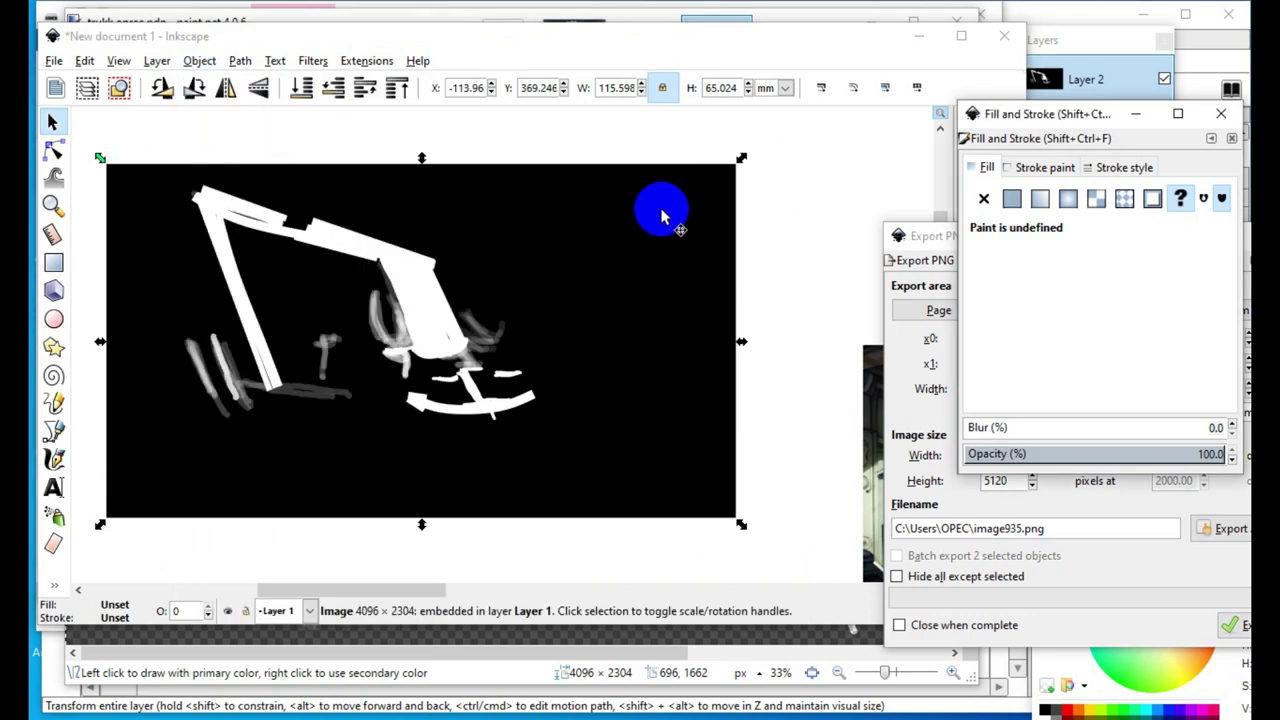
mouse_move(1050, 116)
left_mouse_down()
mouse_move(700, 49)
mouse_move(723, 39)
left_mouse_up()
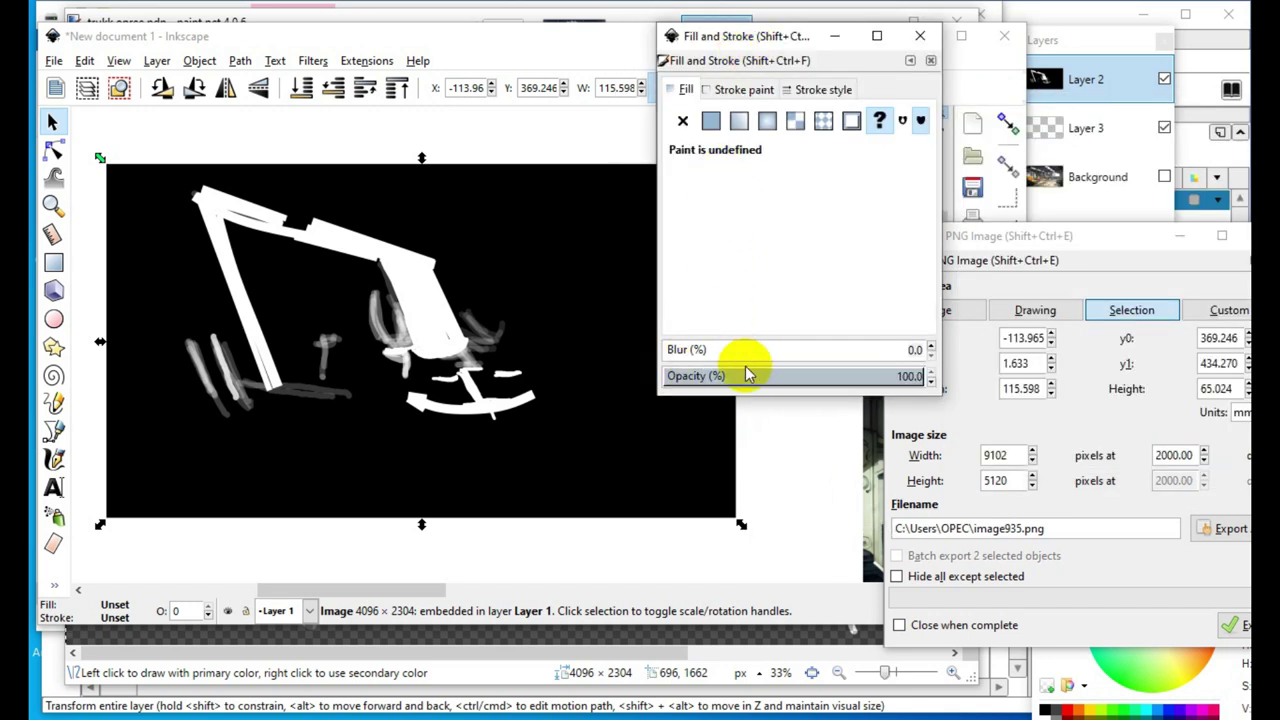
left_click_drag(720, 375, 811, 378)
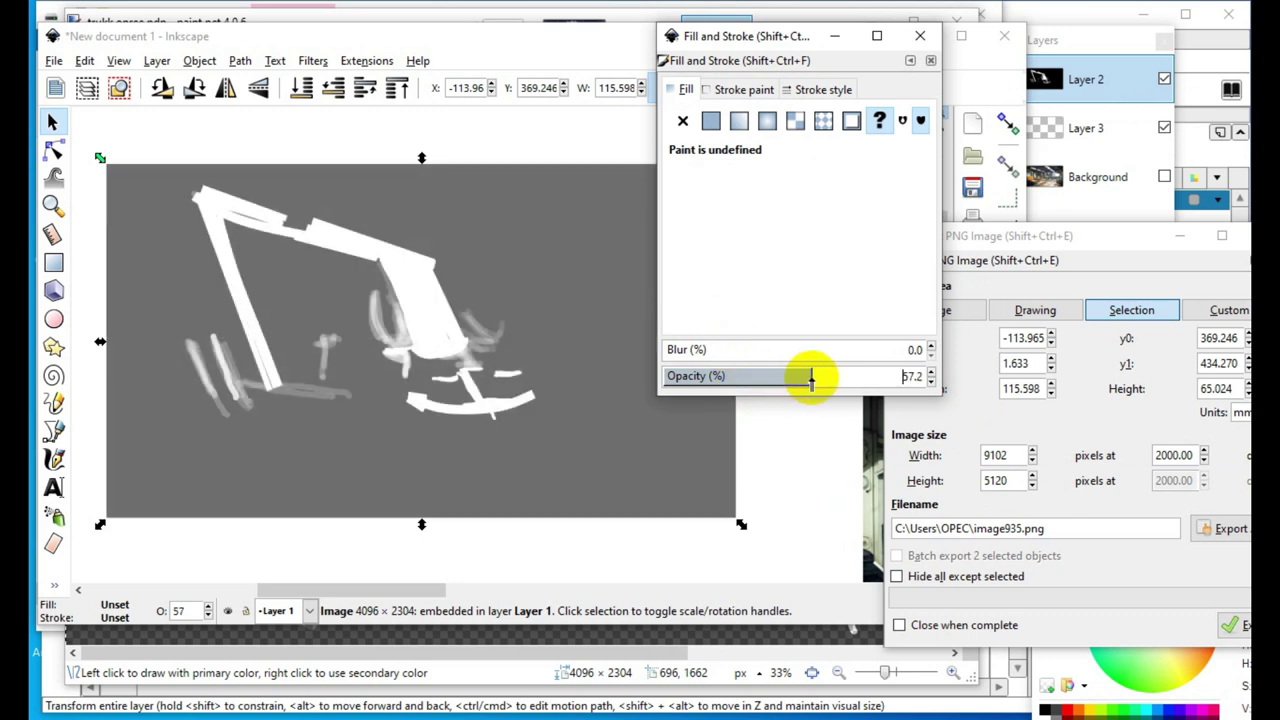
left_click_drag(700, 38, 990, 190)
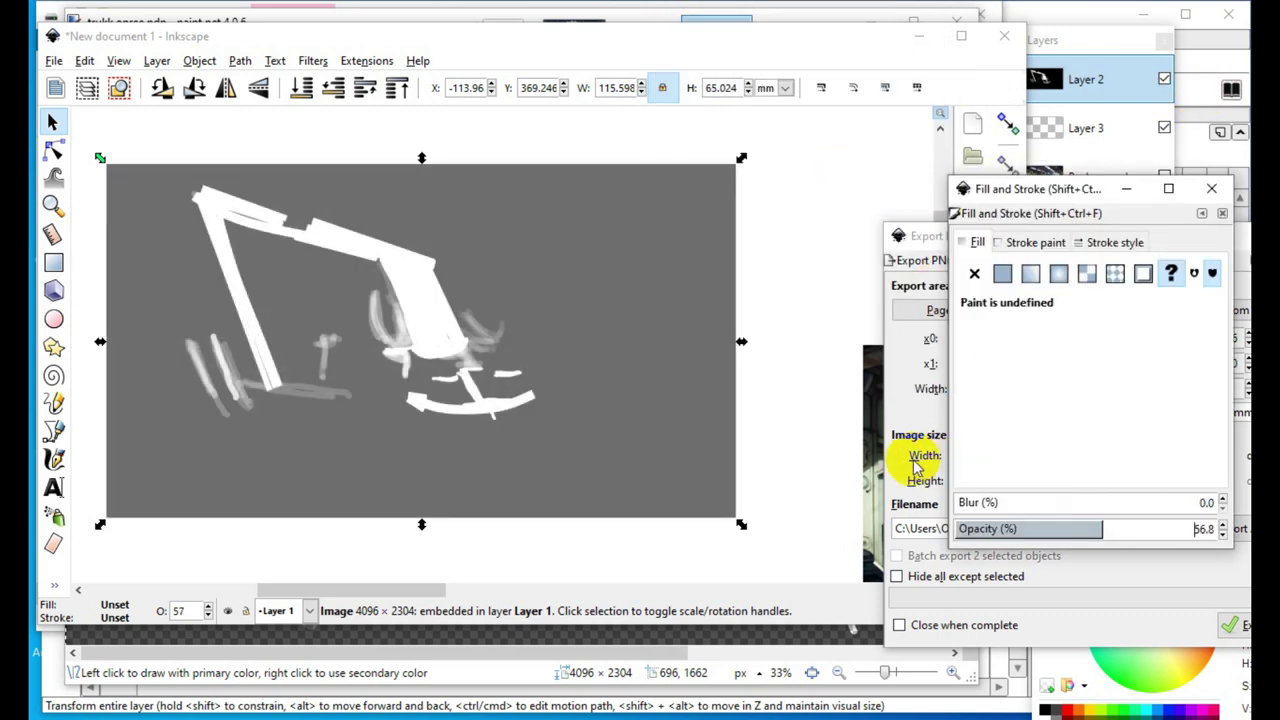
Move the semi-transparent shading image onto the spaceship room image and adjust its position to line up with the picture
scroll(304, 376, "down", 3)
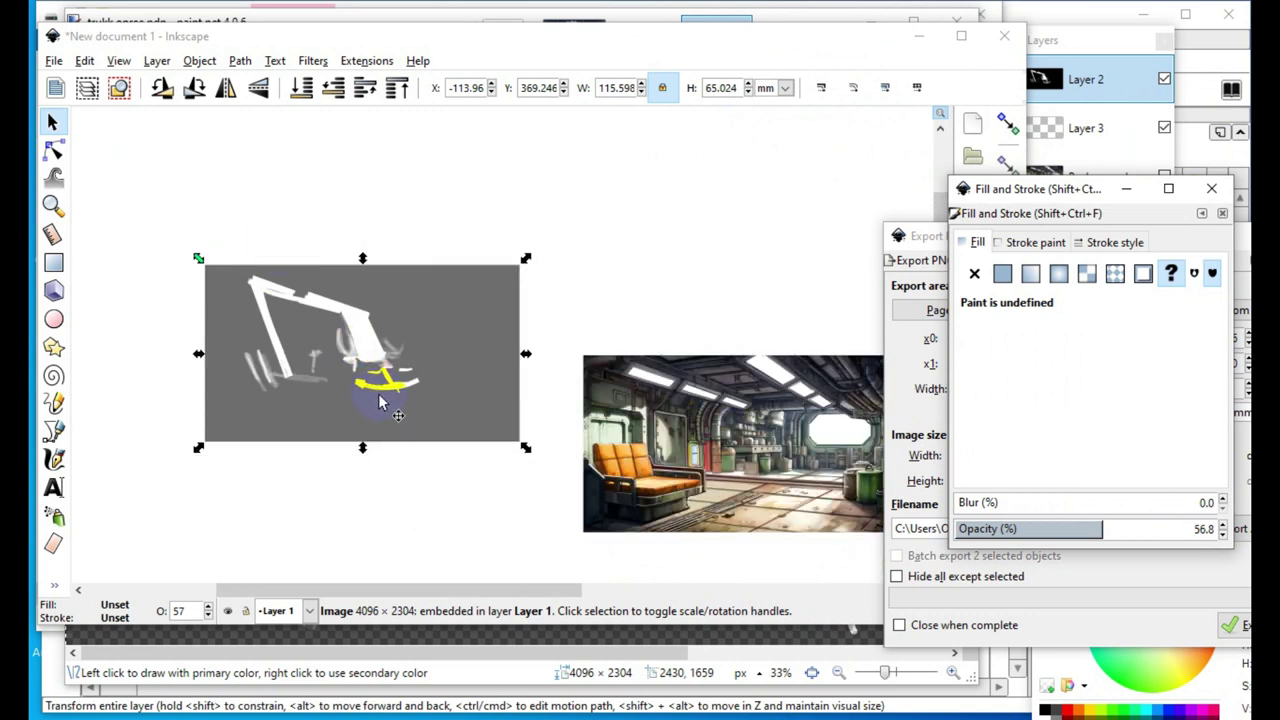
scroll(462, 313, "up", 1)
left_click_drag(396, 219, 786, 316)
scroll(775, 404, "up", 3)
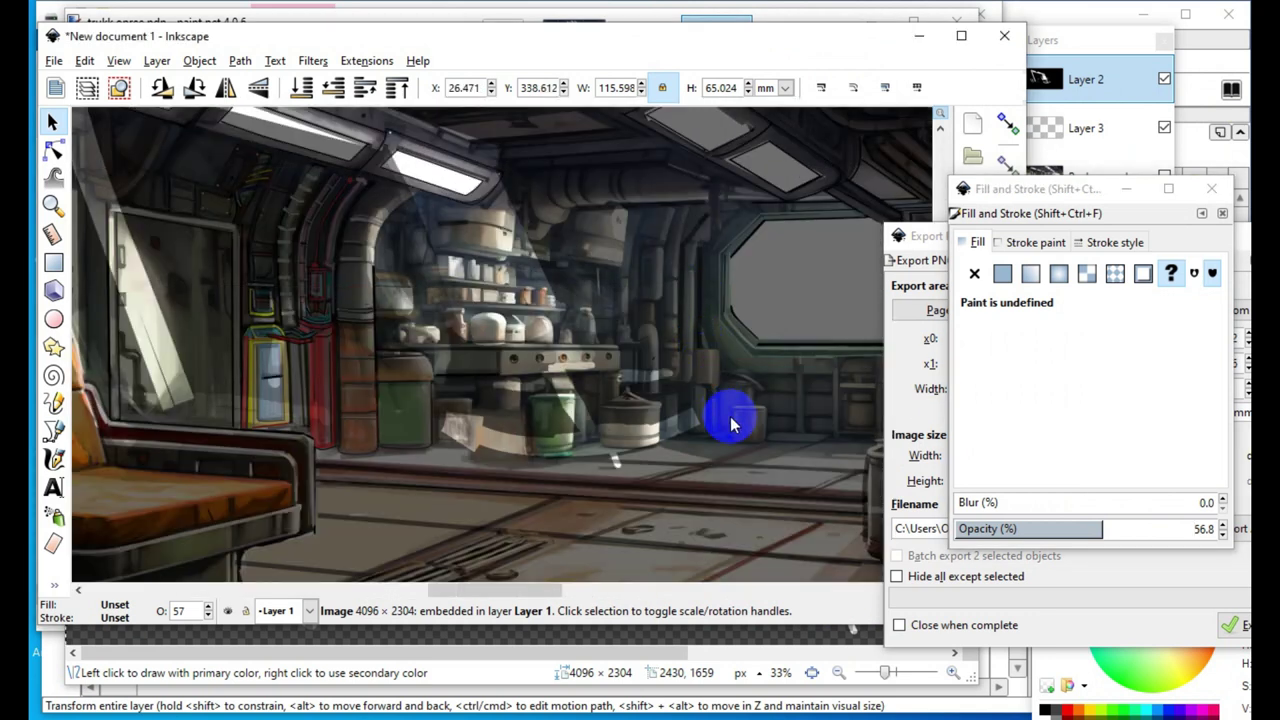
scroll(731, 423, "down", 1)
left_click_drag(577, 223, 550, 300)
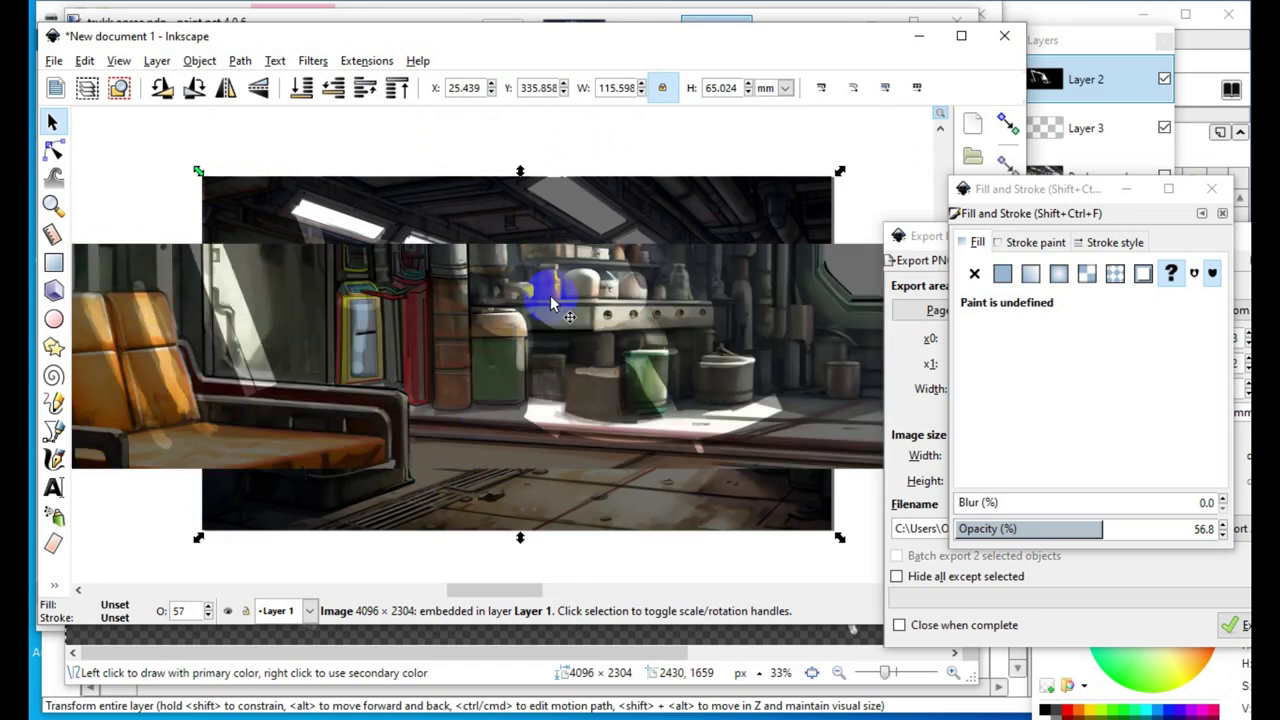
Raise the black shading image's opacity to 62.9% and shift the Fill and Stroke dialog clear of the room picture
scroll(550, 450, "down", 1)
mouse_move(1031, 192)
left_mouse_down()
mouse_move(945, 107)
mouse_move(923, 112)
left_mouse_up()
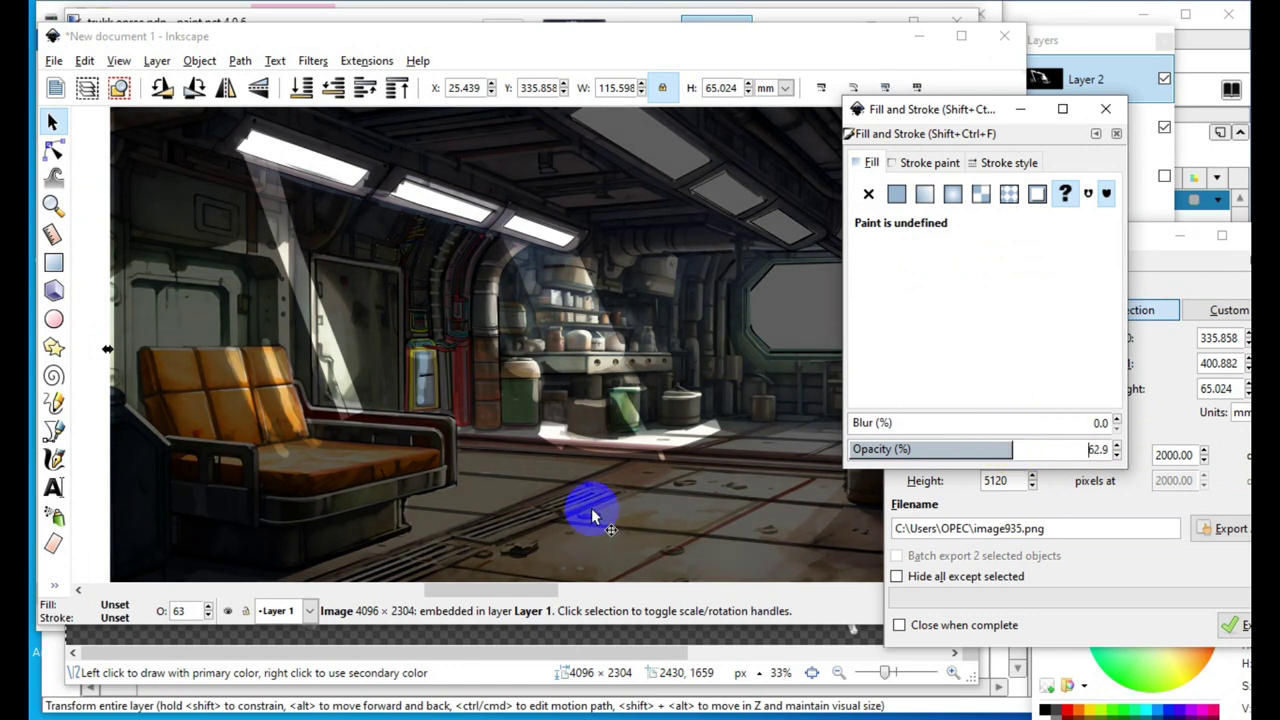
scroll(585, 515, "down", 3)
scroll(474, 300, "up", 5)
scroll(482, 289, "down", 3)
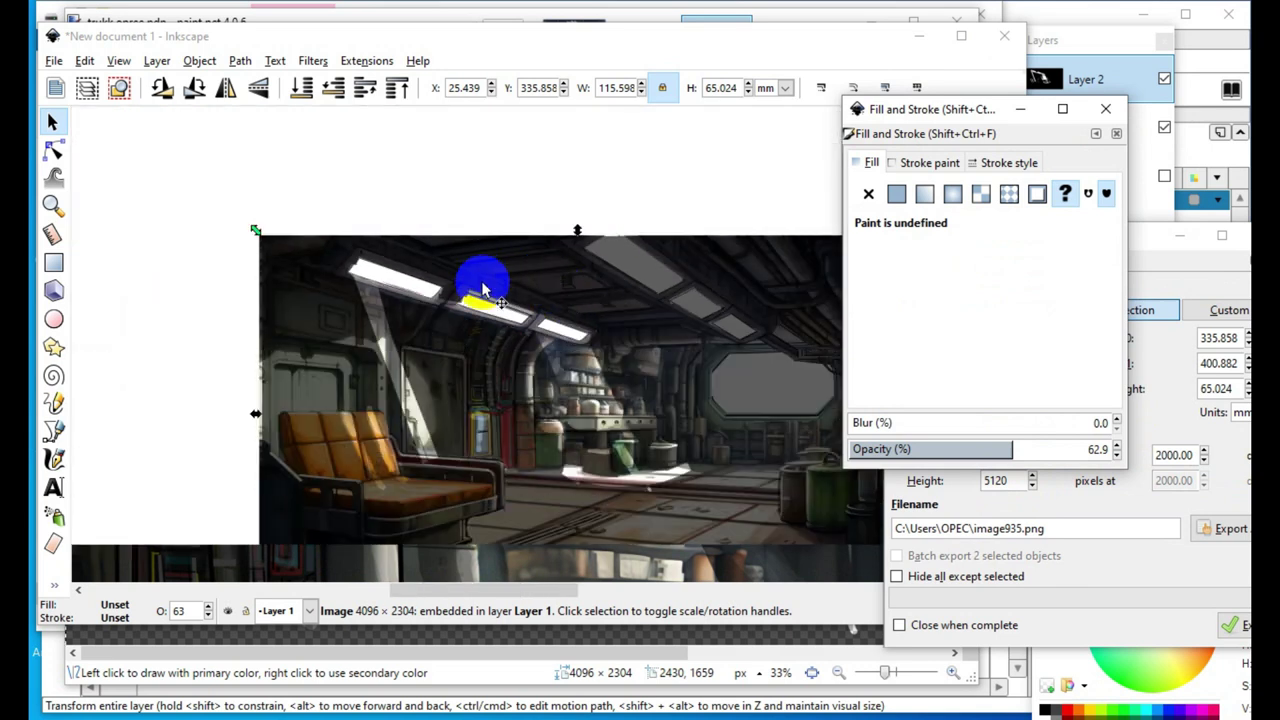
scroll(690, 520, "up", 3)
scroll(603, 443, "down", 3)
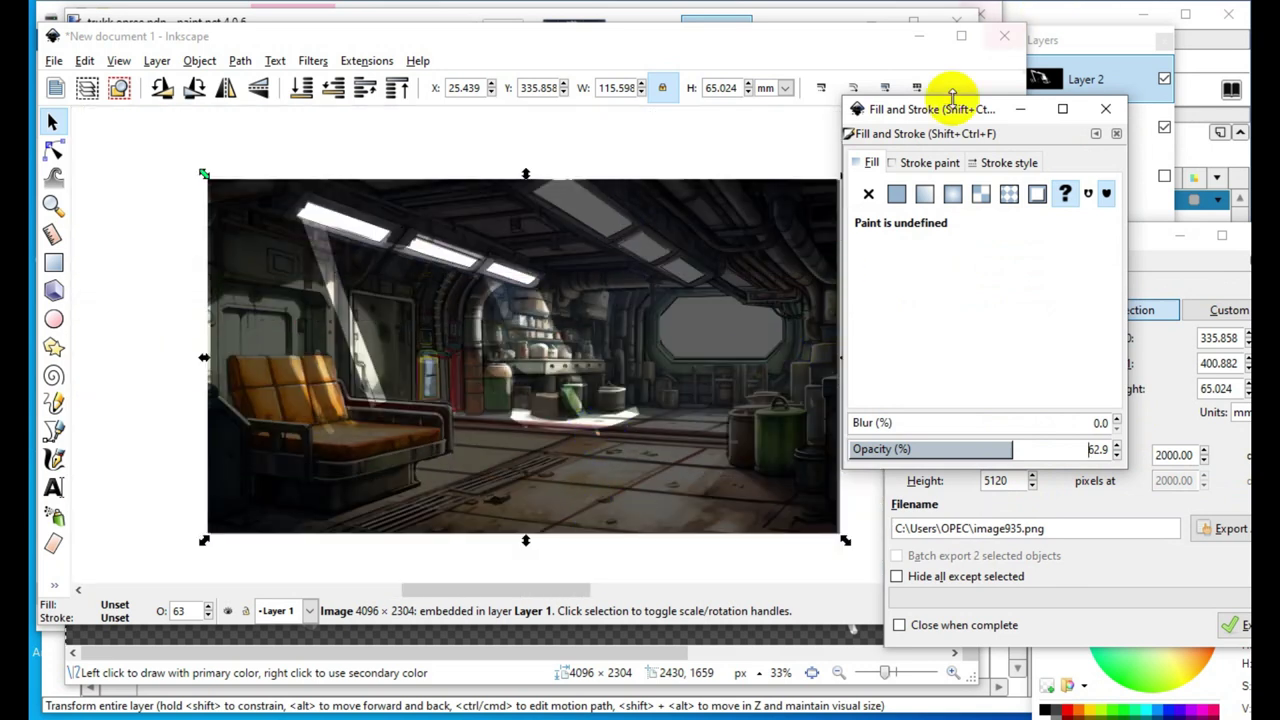
mouse_move(857, 138)
left_mouse_down()
mouse_move(905, 115)
mouse_move(946, 123)
left_mouse_up()
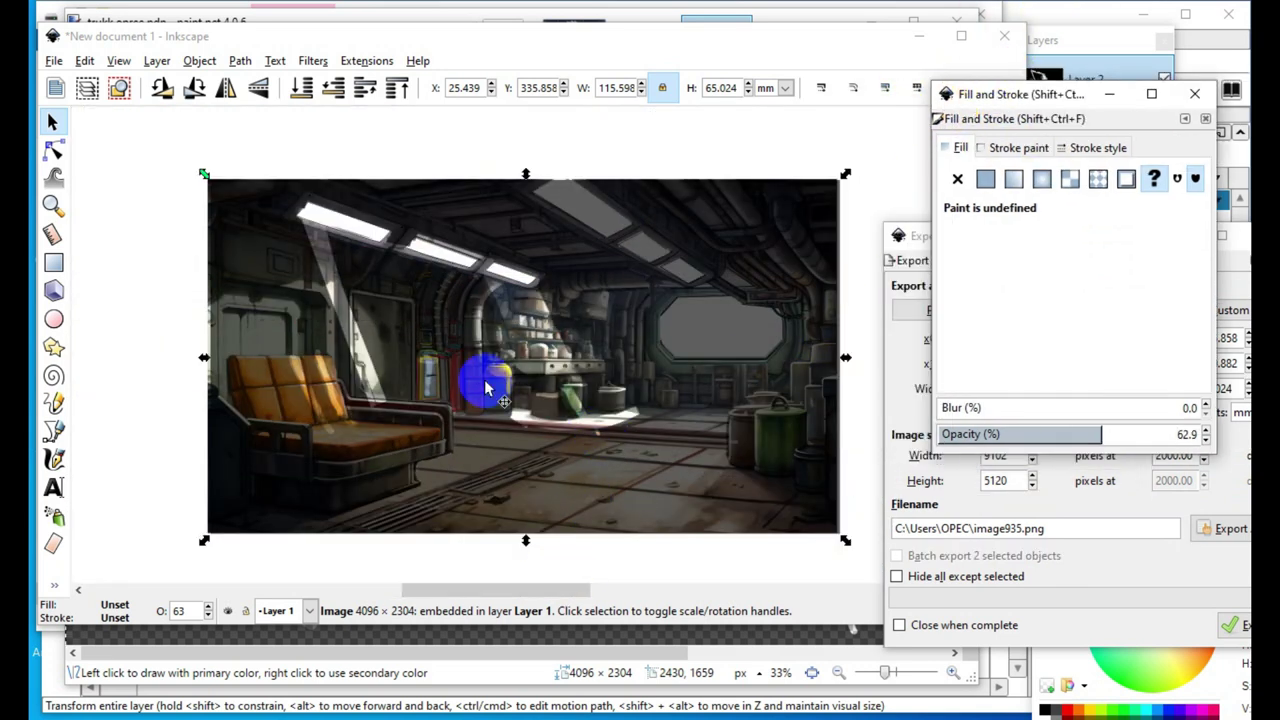
Draw a near-circular ellipse with radii of about 10.7 by 11 mm in the blank area beside the room picture
scroll(480, 395, "down", 2)
scroll(475, 407, "up", 3)
scroll(514, 414, "down", 2)
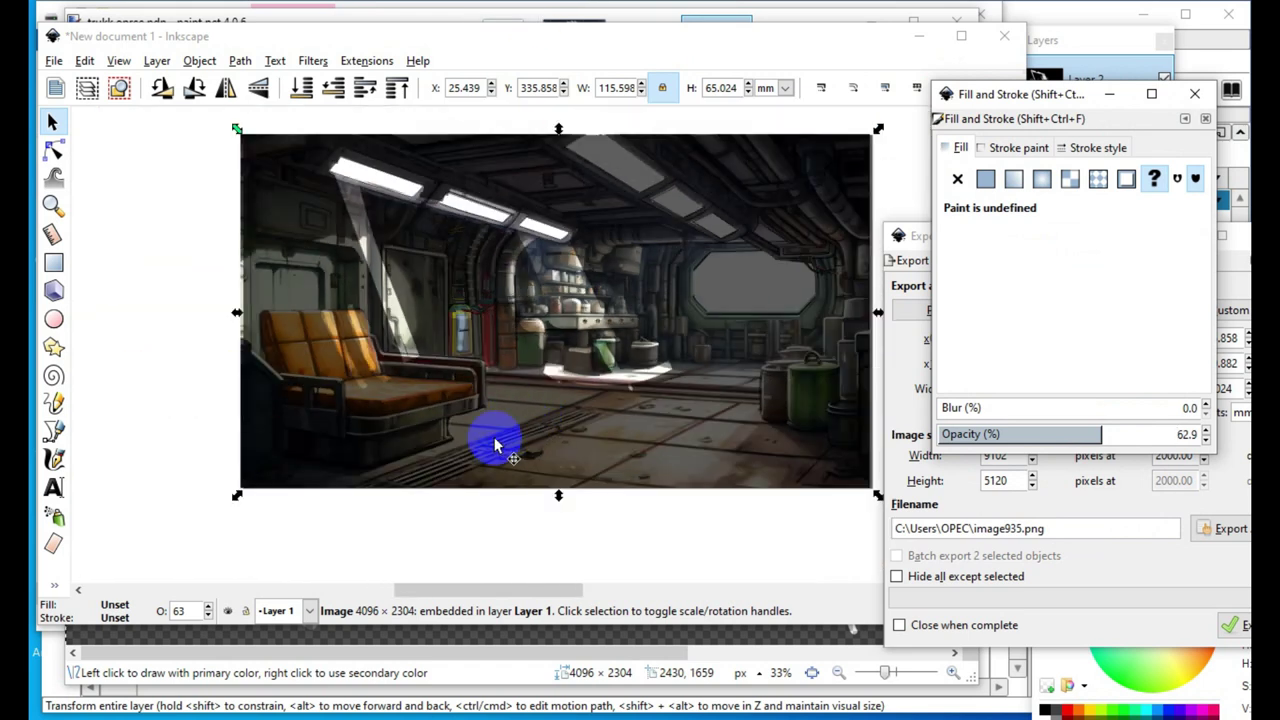
left_click(55, 318)
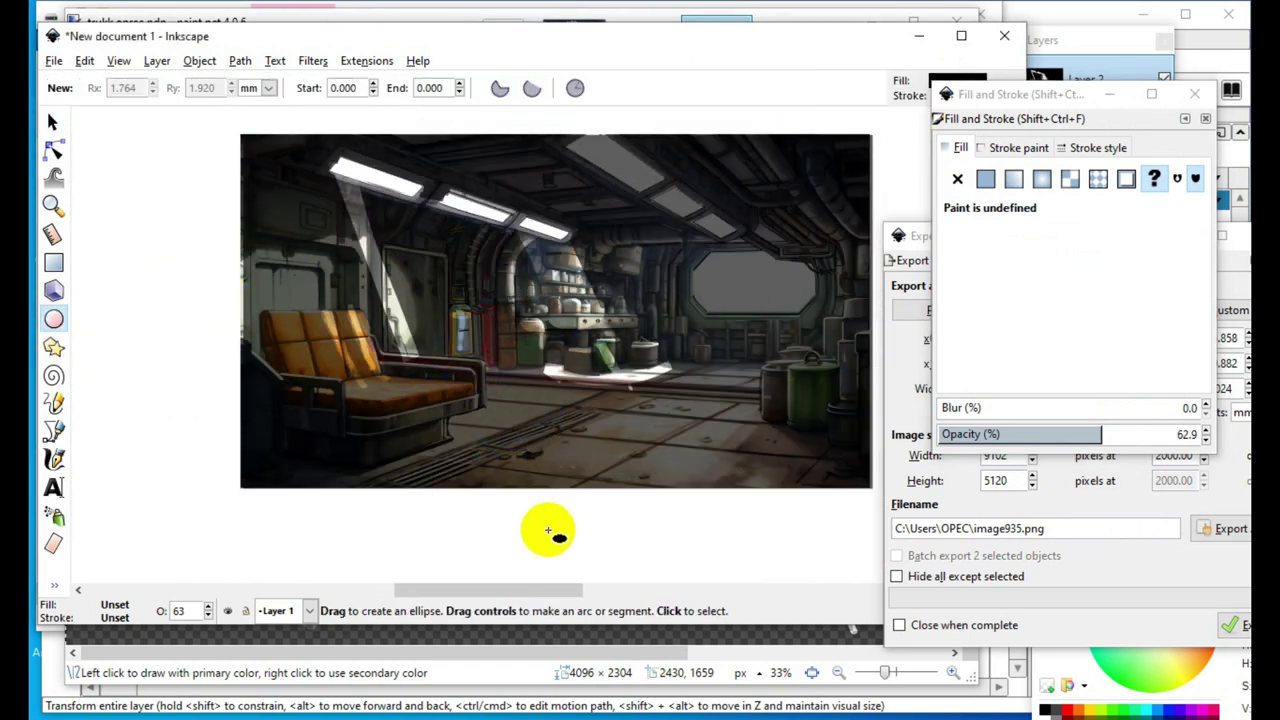
scroll(532, 502, "down", 2)
scroll(380, 372, "up", 3)
mouse_move(152, 199)
left_mouse_down()
mouse_move(268, 340)
mouse_move(279, 329)
left_mouse_up()
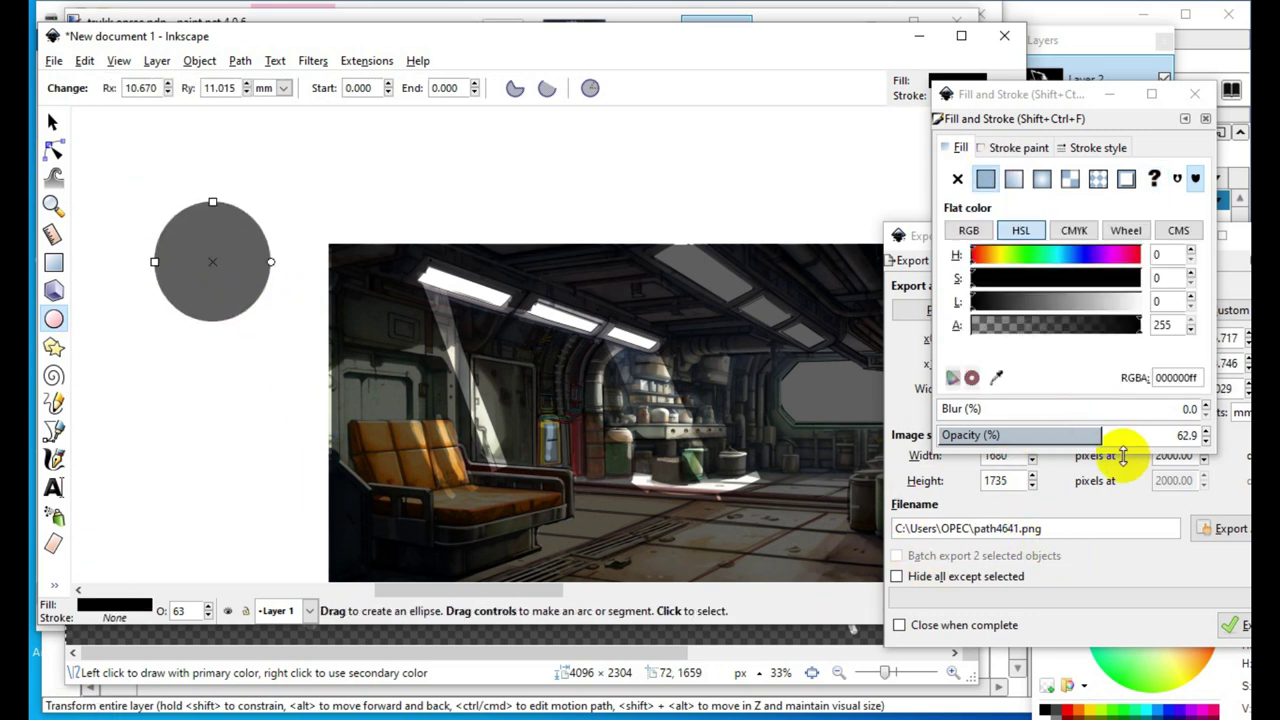
Fill the ellipse using the Paint Bucket tool and move the new filled shape onto the room's ceiling lights
left_click(54, 584)
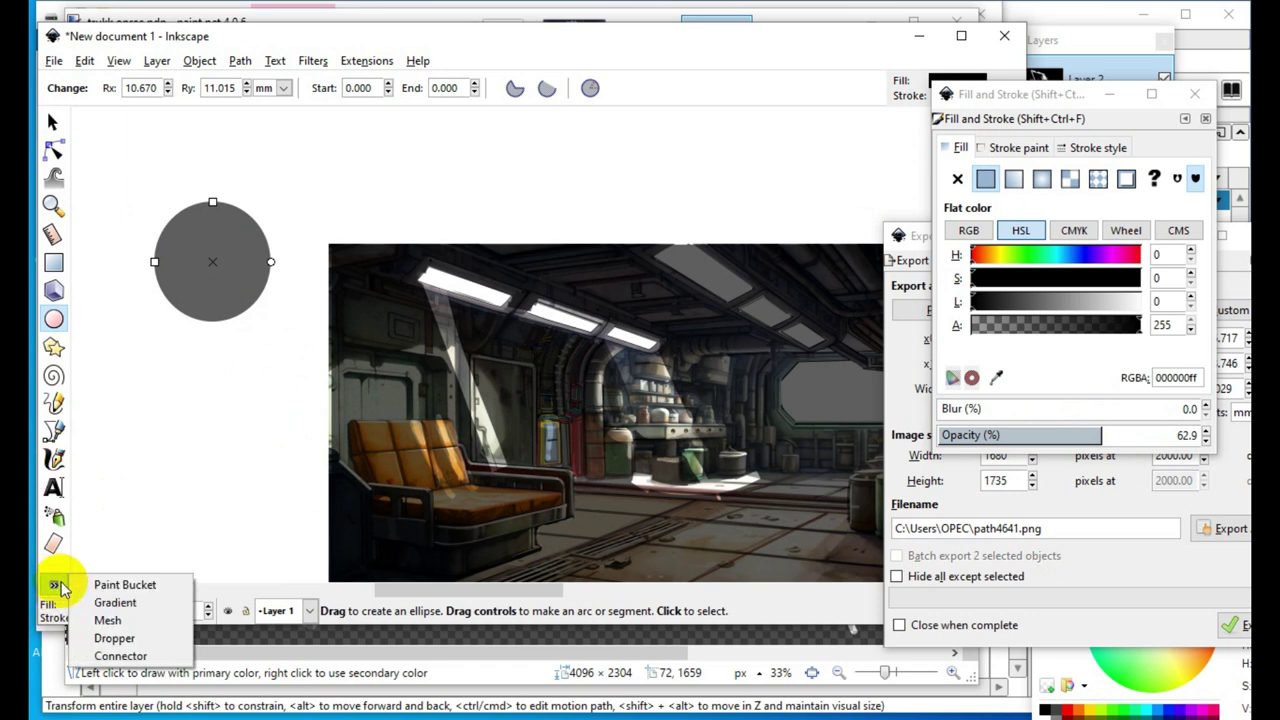
left_click(147, 586)
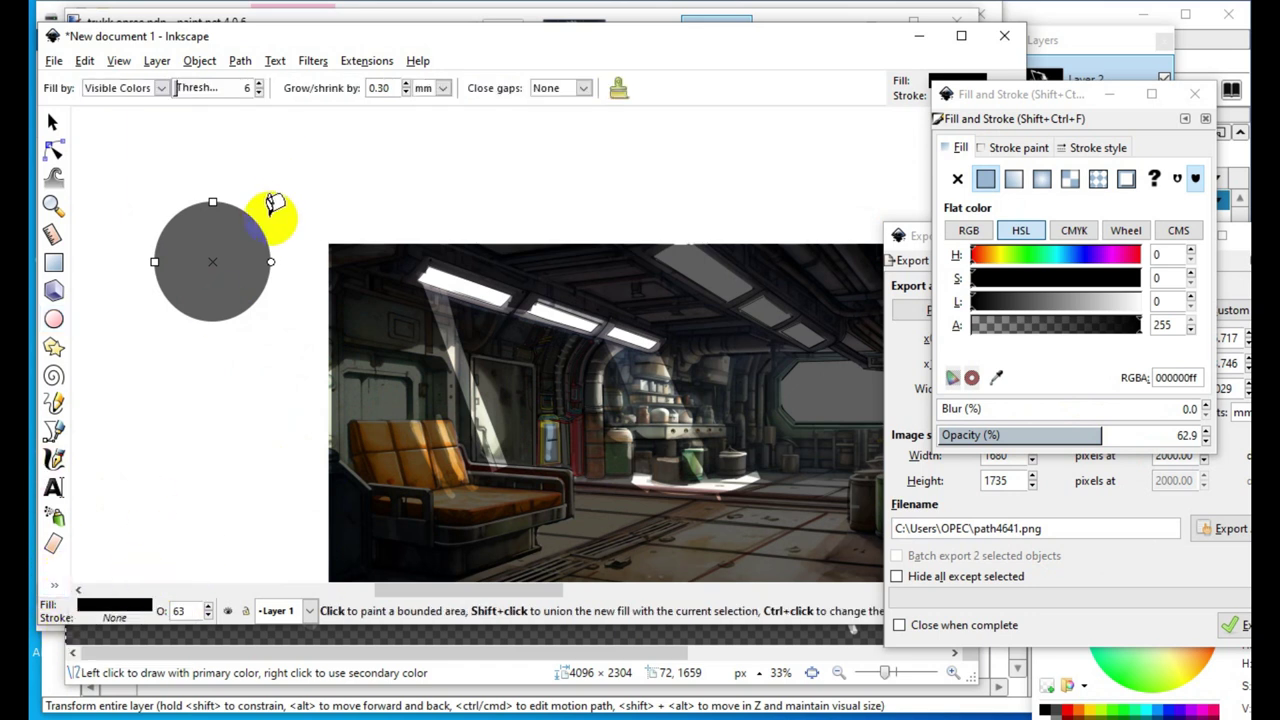
left_click(238, 248)
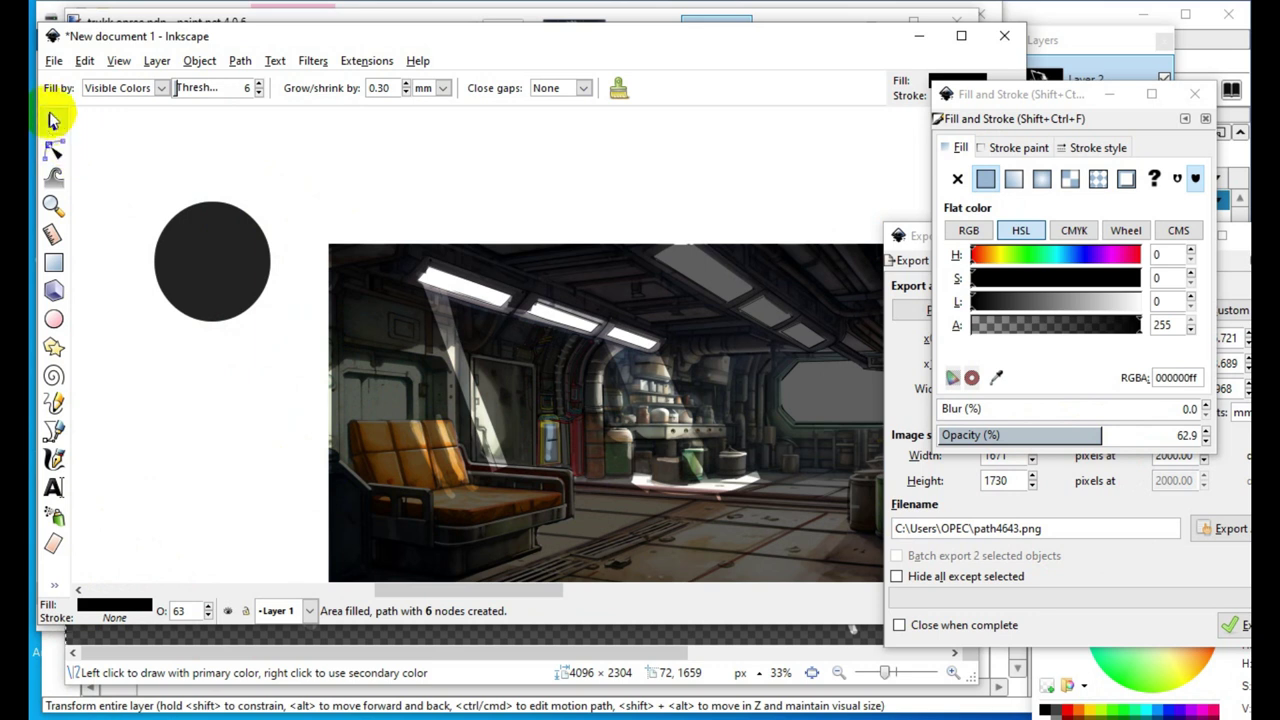
left_click(53, 120)
mouse_move(223, 259)
left_mouse_down()
mouse_move(331, 357)
mouse_move(640, 192)
mouse_move(612, 195)
mouse_move(647, 243)
mouse_move(616, 289)
left_mouse_up()
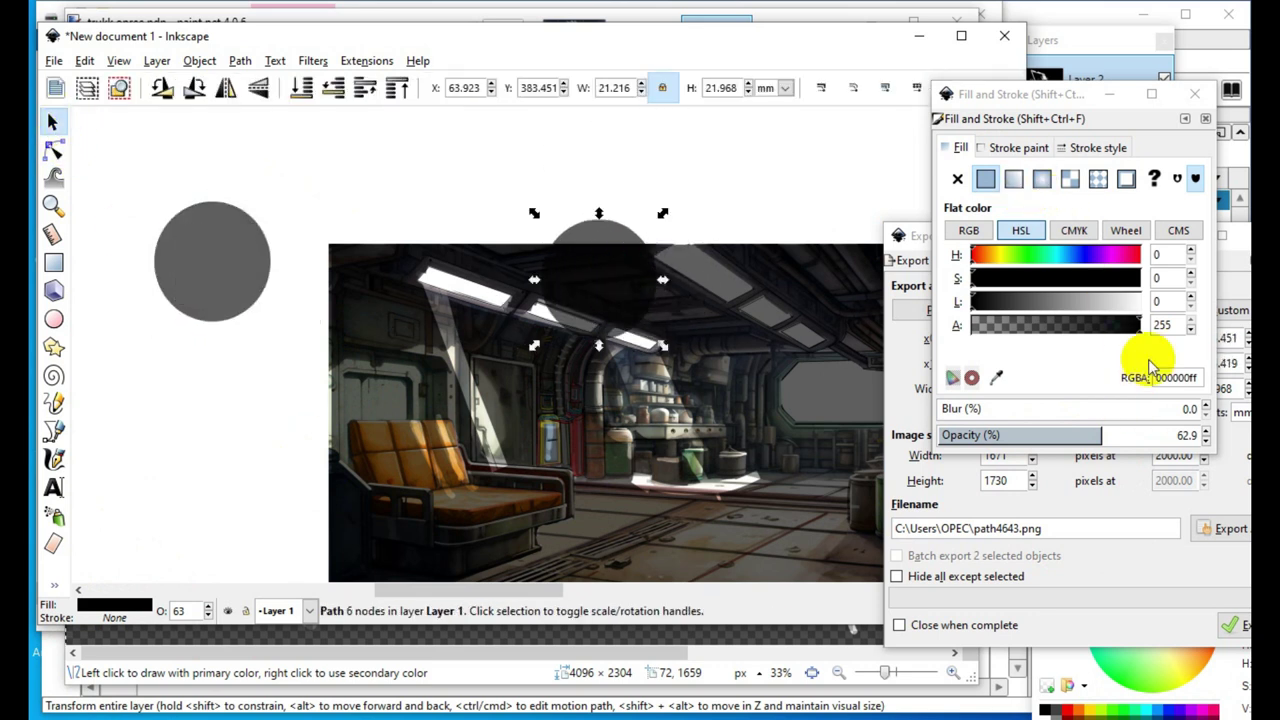
Recolor the filled circle white, move it over the shelves and set its opacity to 79.9%
left_click_drag(1054, 306, 1230, 291)
left_click_drag(659, 276, 697, 398)
left_click_drag(1119, 440, 1155, 440)
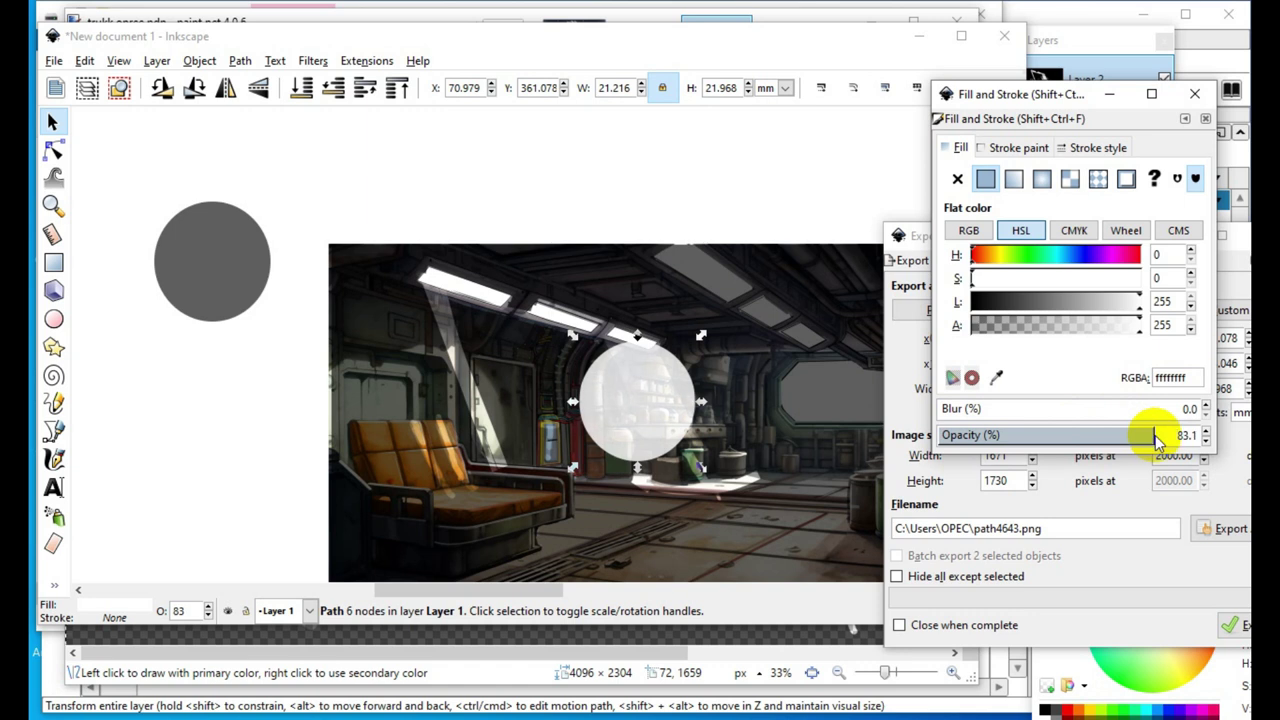
scroll(592, 262, "down", 1, "ctrl")
scroll(632, 404, "up", 3, "ctrl")
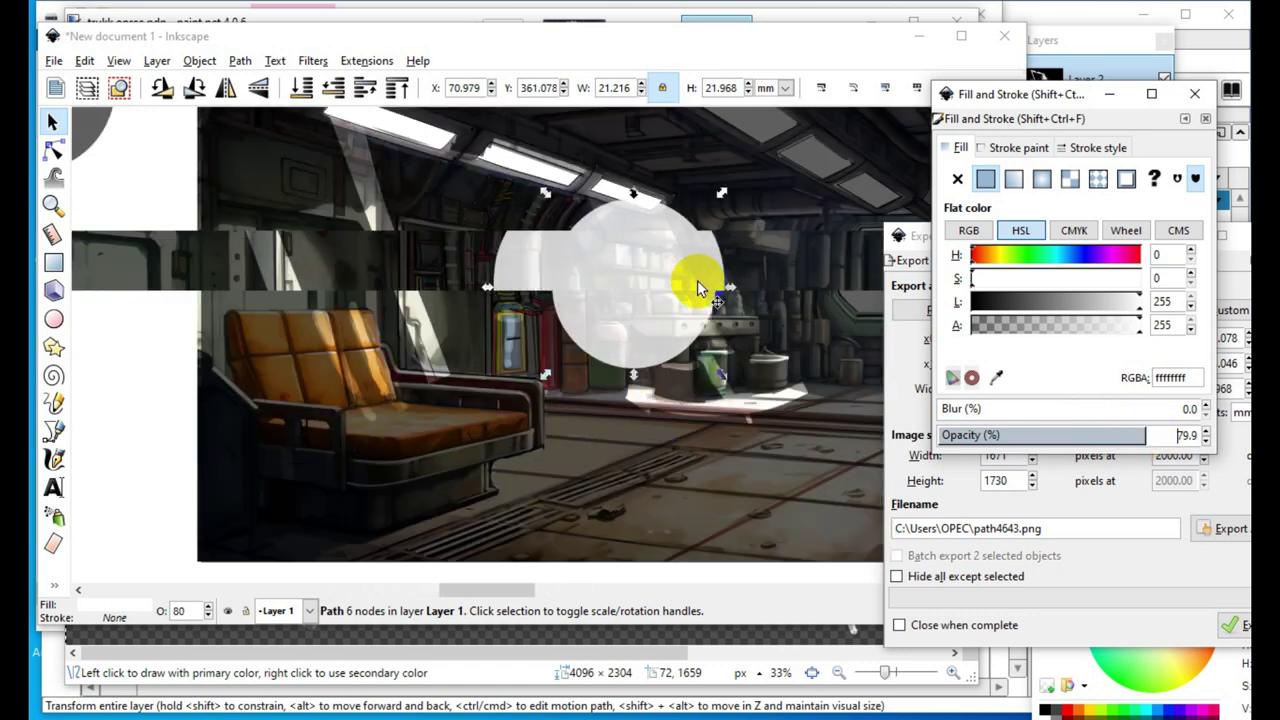
scroll(606, 432, "down", 1, "ctrl")
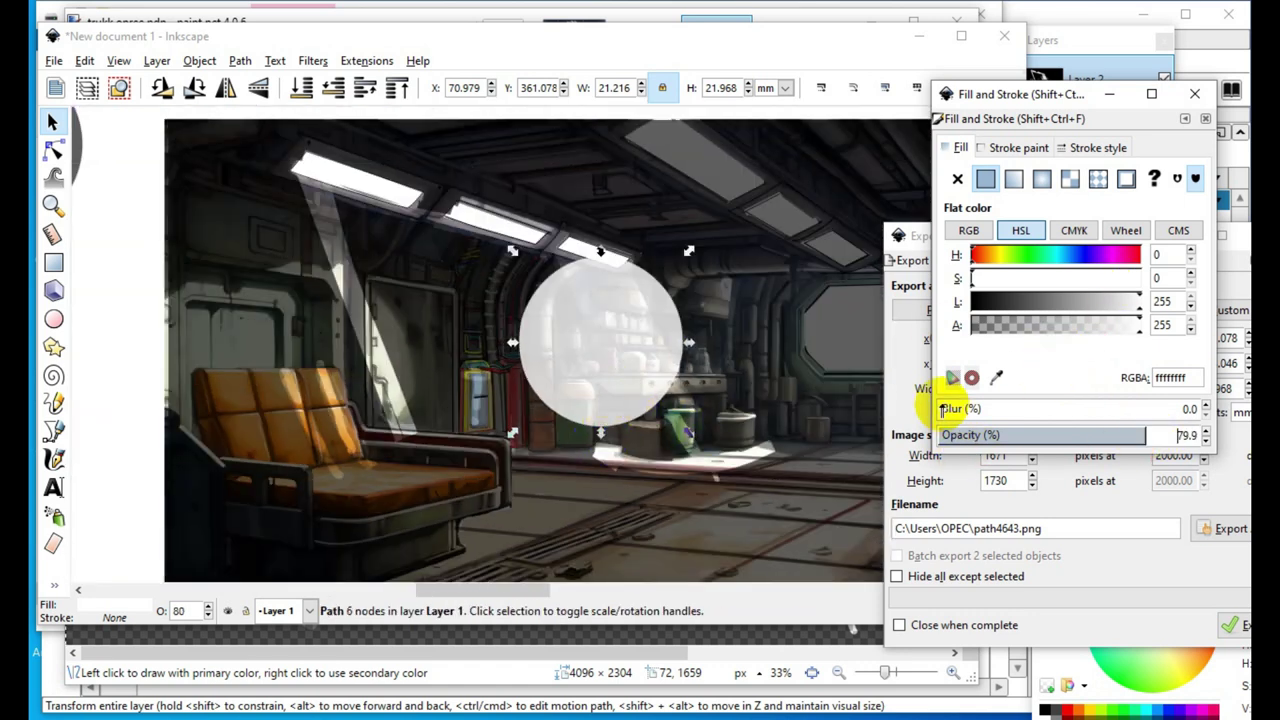
Blur the white circle by 34.2% to turn it into a soft glow
mouse_move(948, 410)
left_mouse_down()
mouse_move(1051, 409)
mouse_move(1006, 409)
mouse_move(1050, 408)
mouse_move(1026, 406)
left_mouse_up()
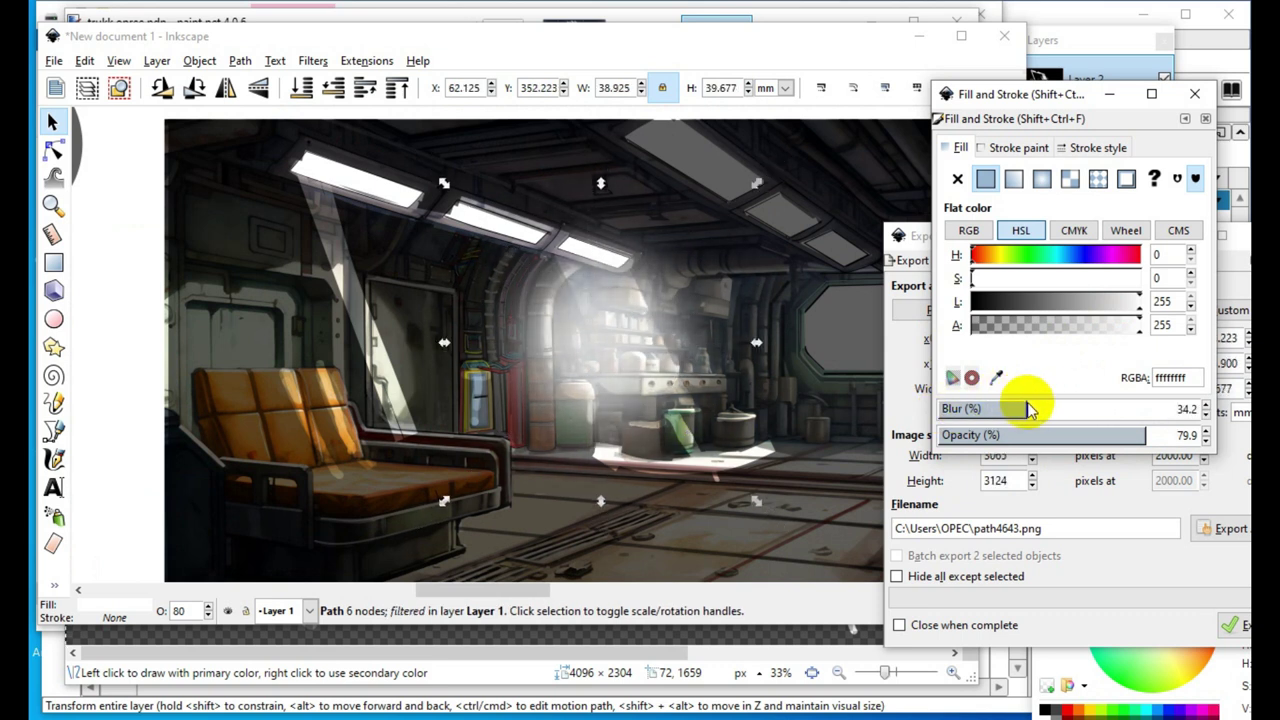
scroll(533, 434, "down", 2, "ctrl")
scroll(532, 440, "up", 1, "ctrl")
Flatten the white glow to about 39 by 18 mm and place it over the first ceiling light
left_click_drag(619, 356, 554, 423)
left_click_drag(565, 325, 448, 256)
scroll(498, 424, "down", 2)
scroll(462, 396, "up", 2)
scroll(468, 224, "up", 2)
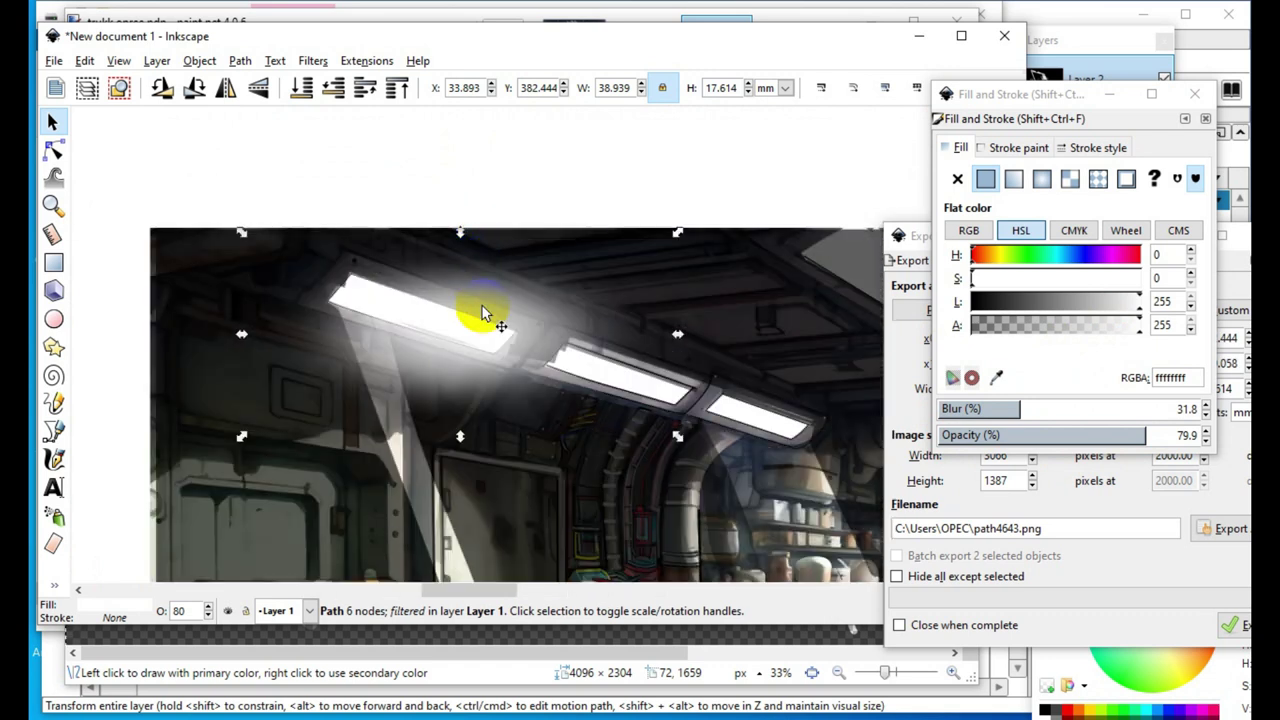
Center the glow on the first ceiling light and rotate it slightly clockwise to follow the lamp's tilt
left_click_drag(512, 338, 427, 313)
left_click_drag(654, 236, 666, 262)
scroll(474, 327, "down", 1)
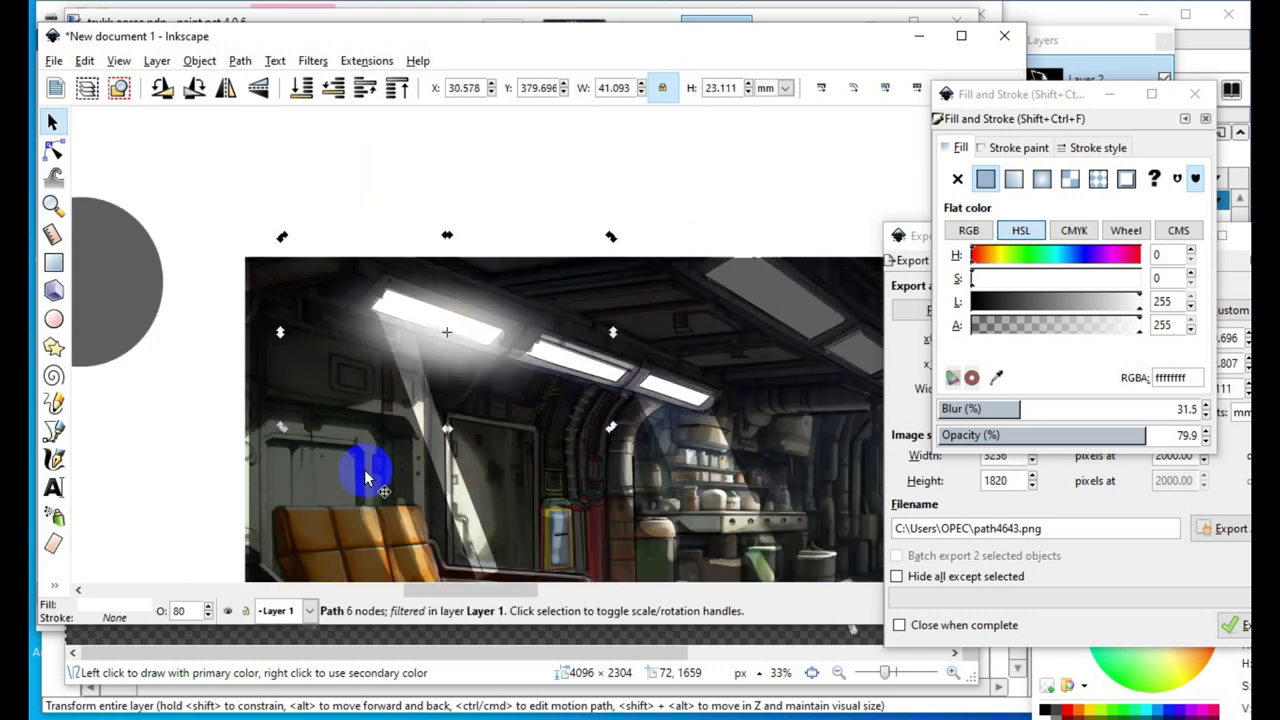
scroll(420, 258, "down", 2)
scroll(449, 266, "up", 3)
Reselect the ceiling-light glow and lower its opacity to 56.8%
left_click(563, 178)
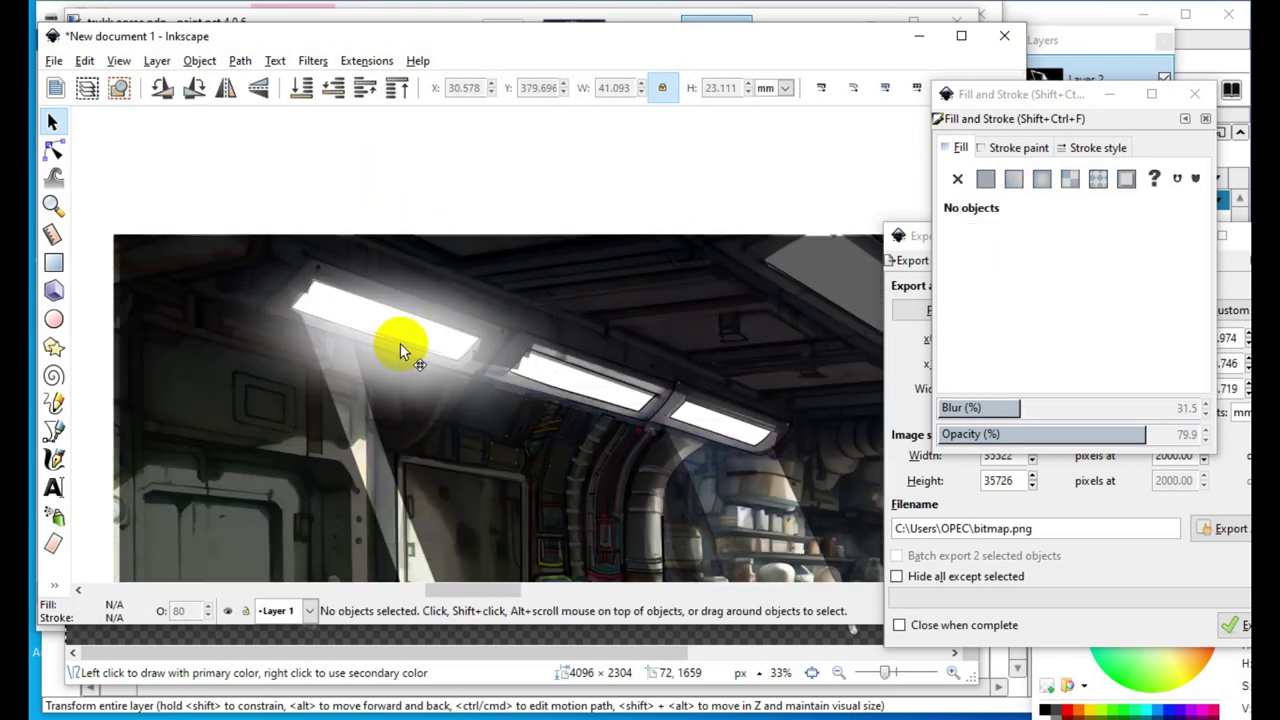
left_click(400, 343)
scroll(560, 205, "down", 3)
scroll(422, 365, "up", 3)
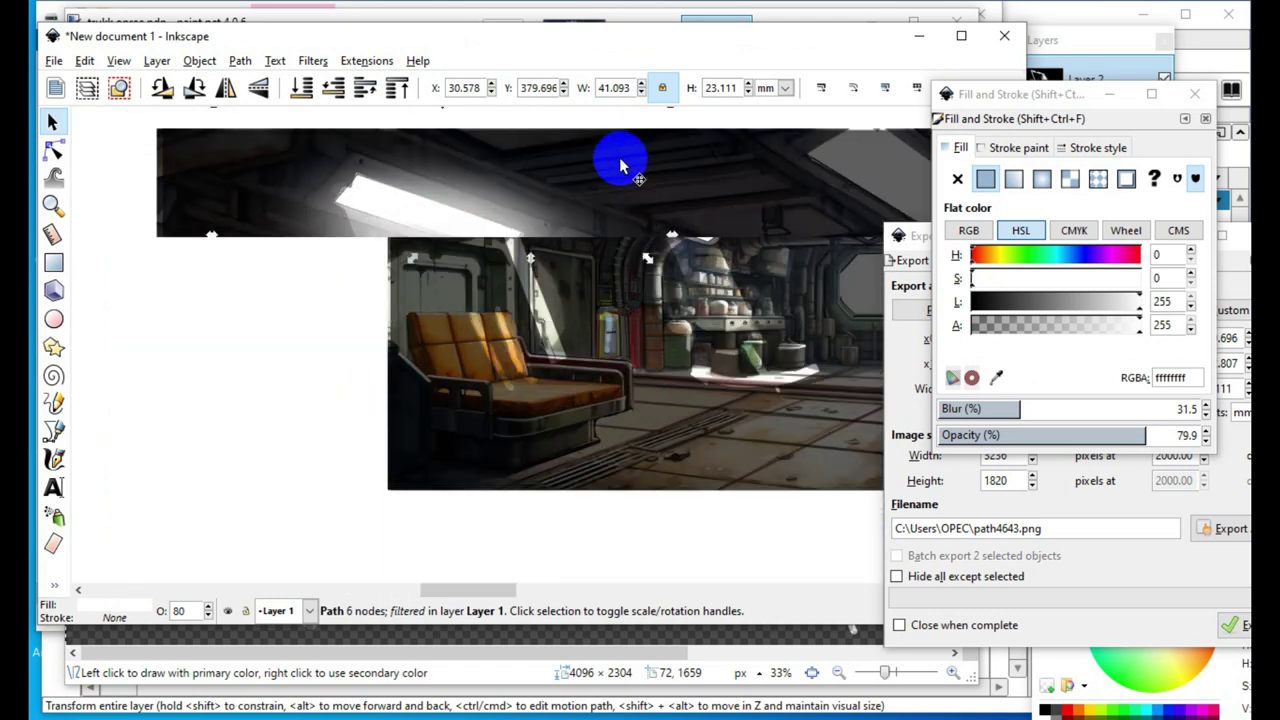
scroll(426, 232, "down", 1)
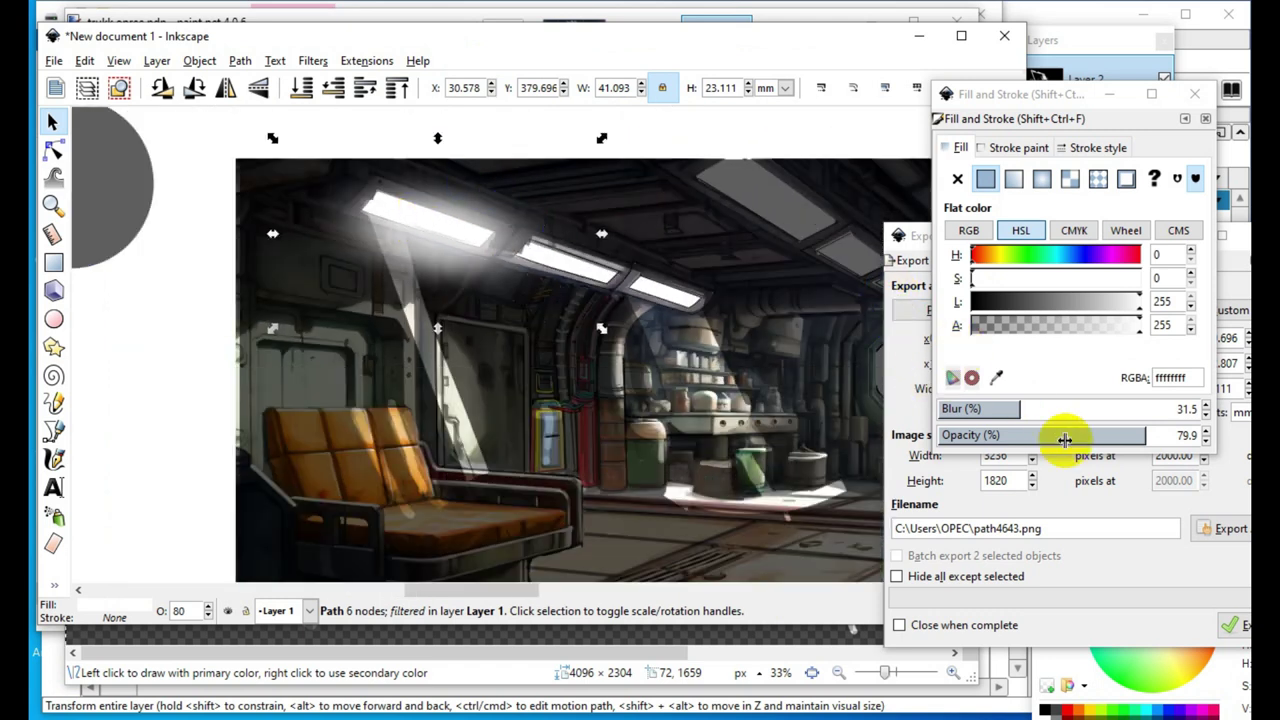
mouse_move(1119, 435)
left_mouse_down()
mouse_move(1014, 434)
mouse_move(1117, 446)
mouse_move(1088, 441)
left_mouse_up()
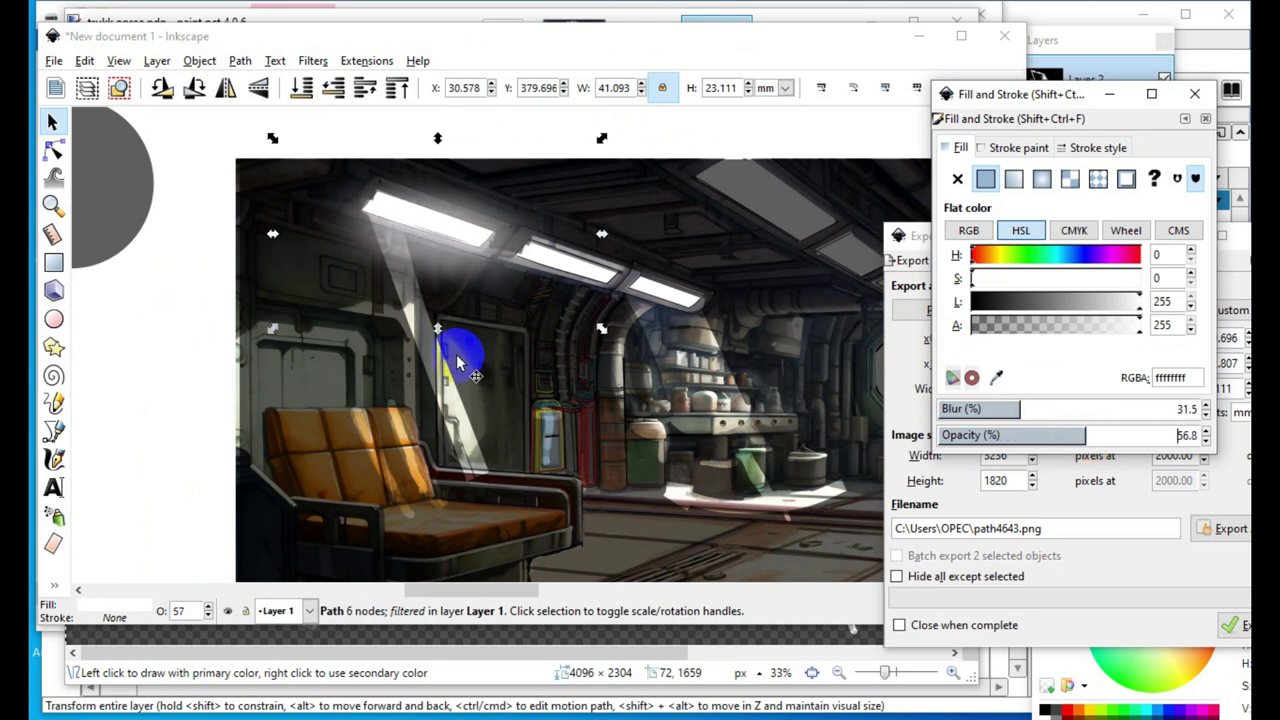
scroll(300, 367, "down", 3)
scroll(343, 310, "up", 4)
Try a pinkish-red tint on the glow, using saturation 102 and lightness 163
mouse_move(1022, 283)
left_mouse_down()
mouse_move(1123, 300)
mouse_move(1051, 294)
mouse_move(1109, 297)
mouse_move(1079, 301)
left_mouse_up()
scroll(388, 249, "down", 2)
scroll(274, 529, "up", 3)
scroll(380, 340, "down", 2)
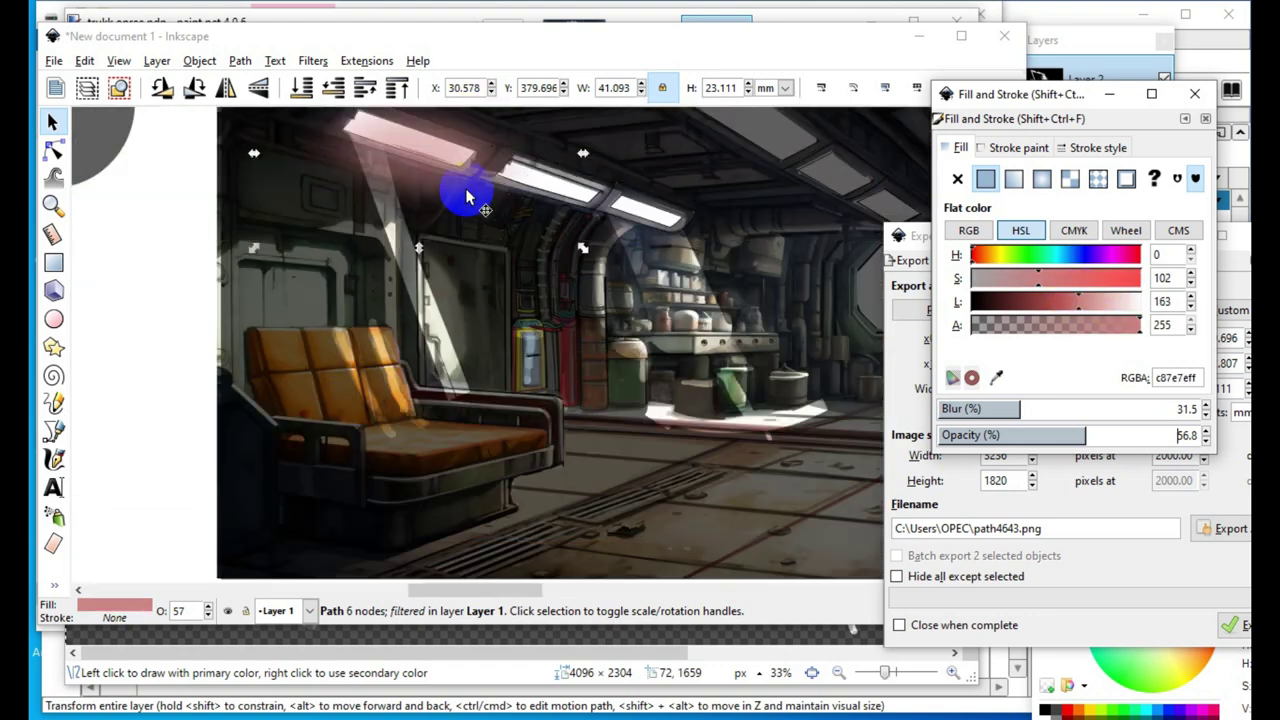
scroll(434, 223, "down", 1)
scroll(410, 372, "up", 1)
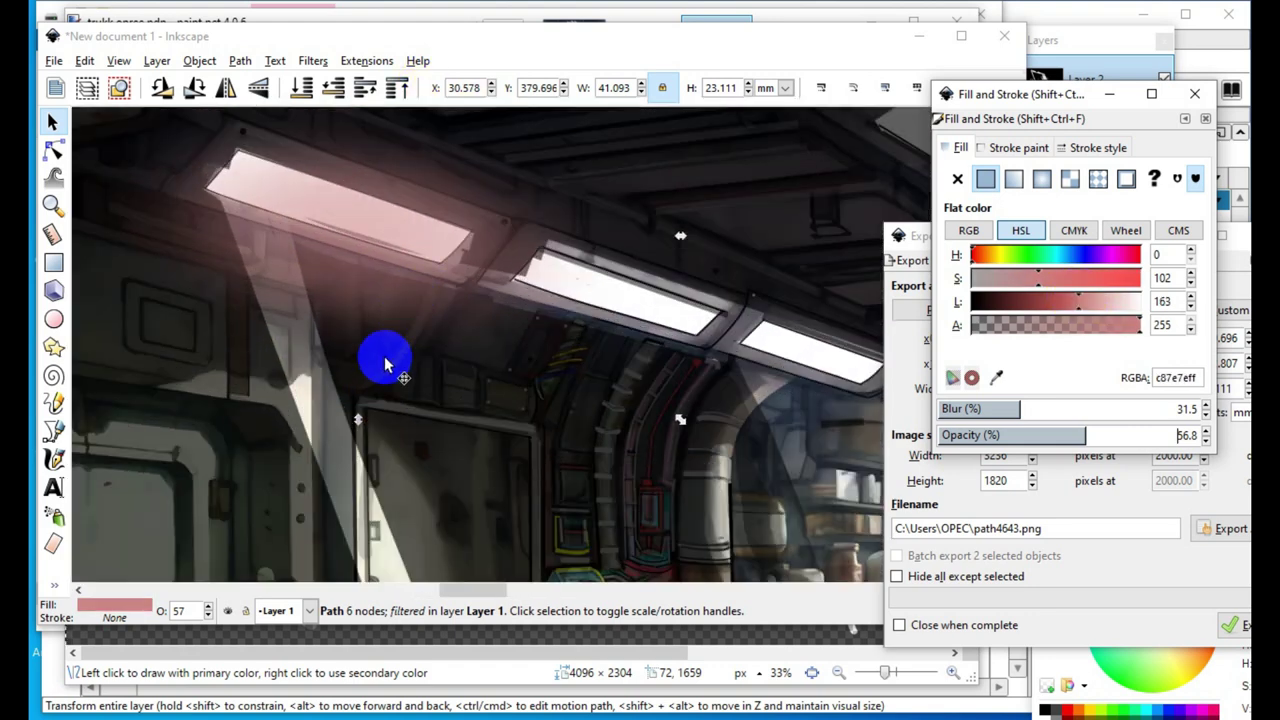
scroll(440, 230, "down", 2)
Fine-tune the glow's position around the first ceiling light and turn its fill back to white
left_click_drag(396, 267, 416, 250)
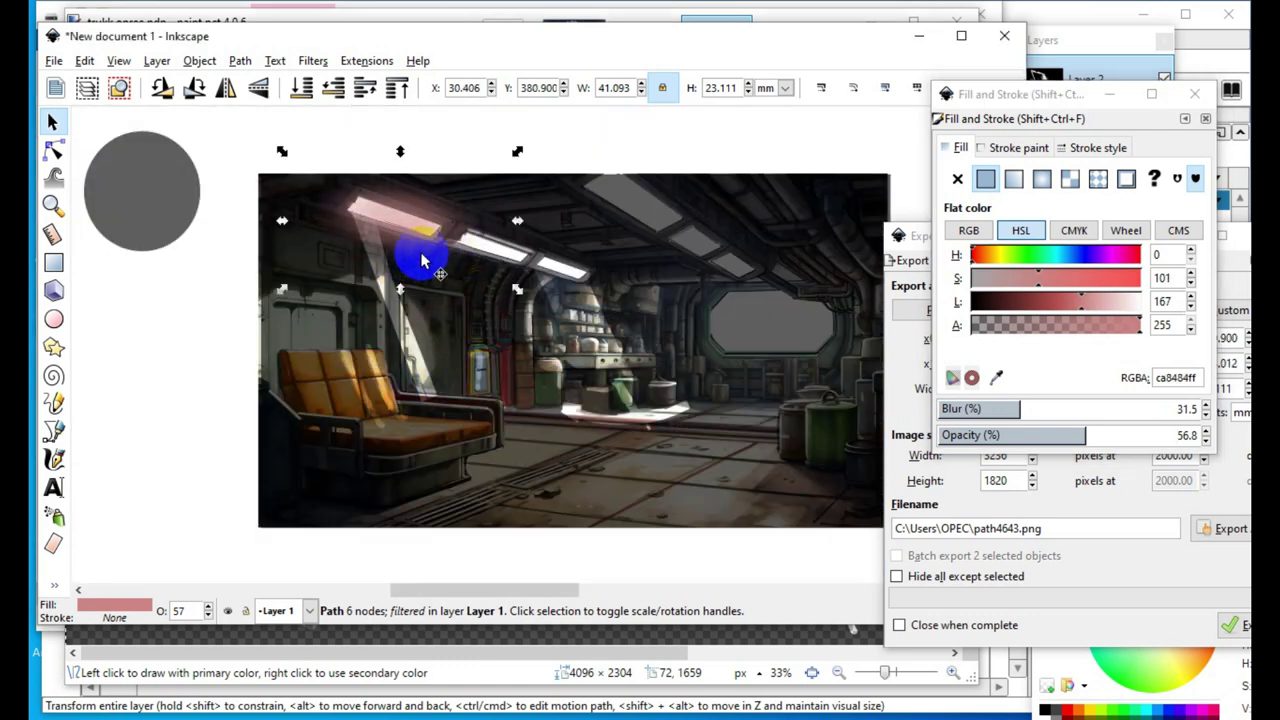
scroll(421, 261, "up", 1)
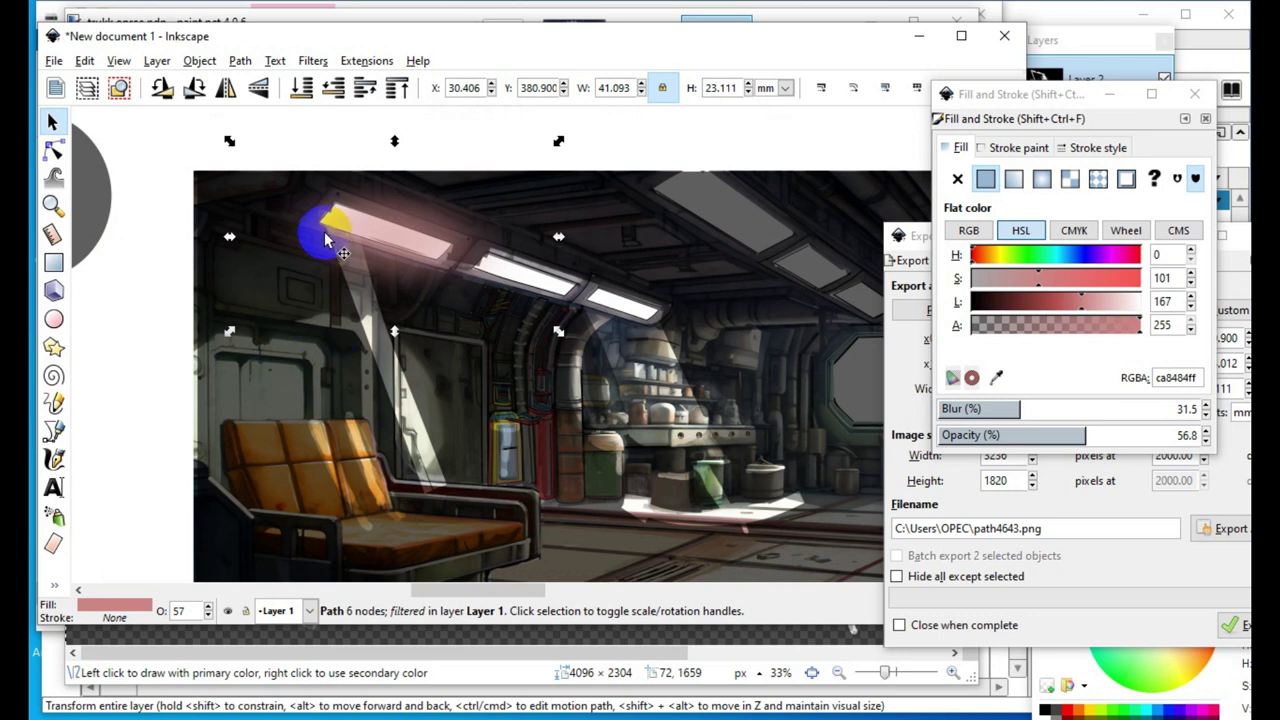
scroll(397, 297, "up", 1)
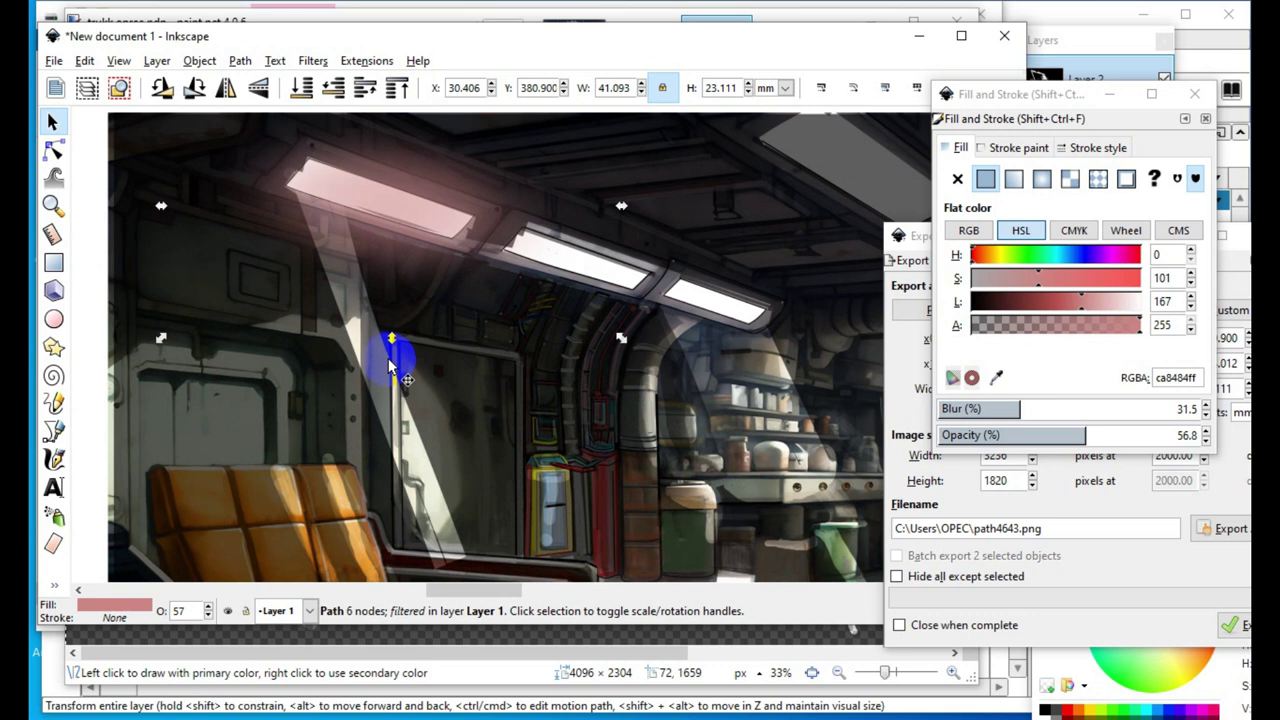
left_click_drag(388, 201, 447, 236)
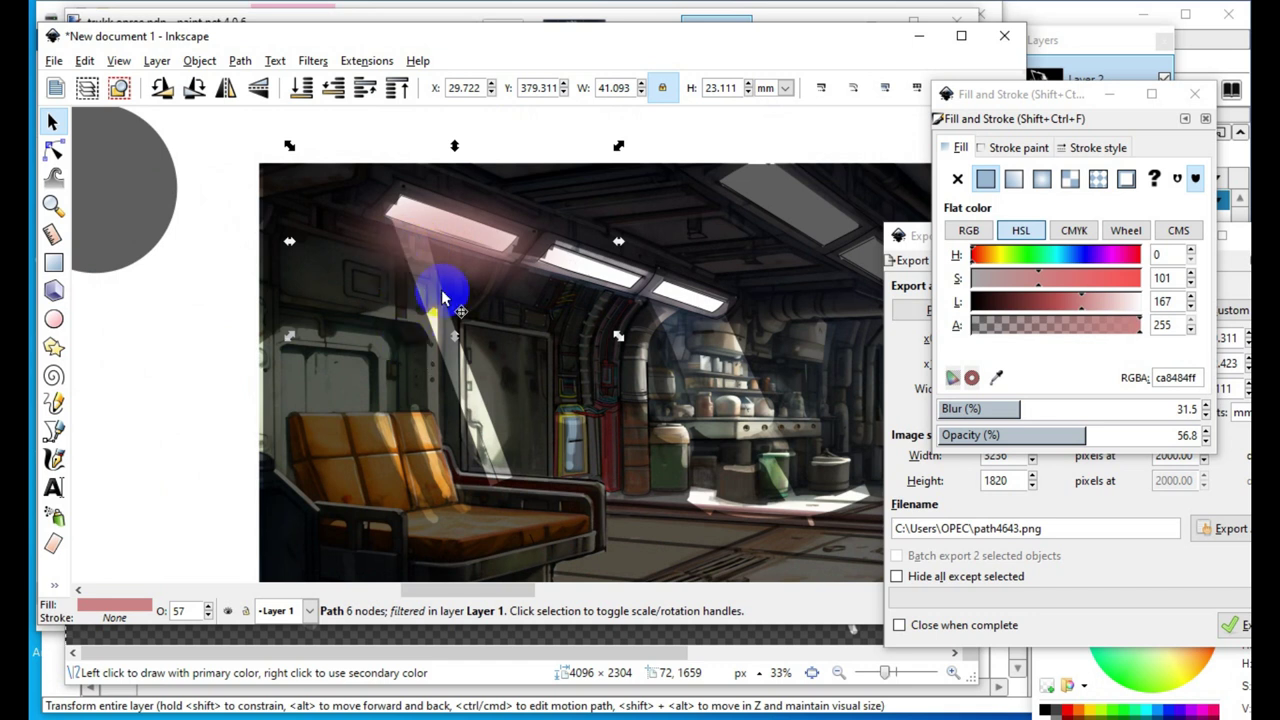
scroll(445, 298, "up", 1)
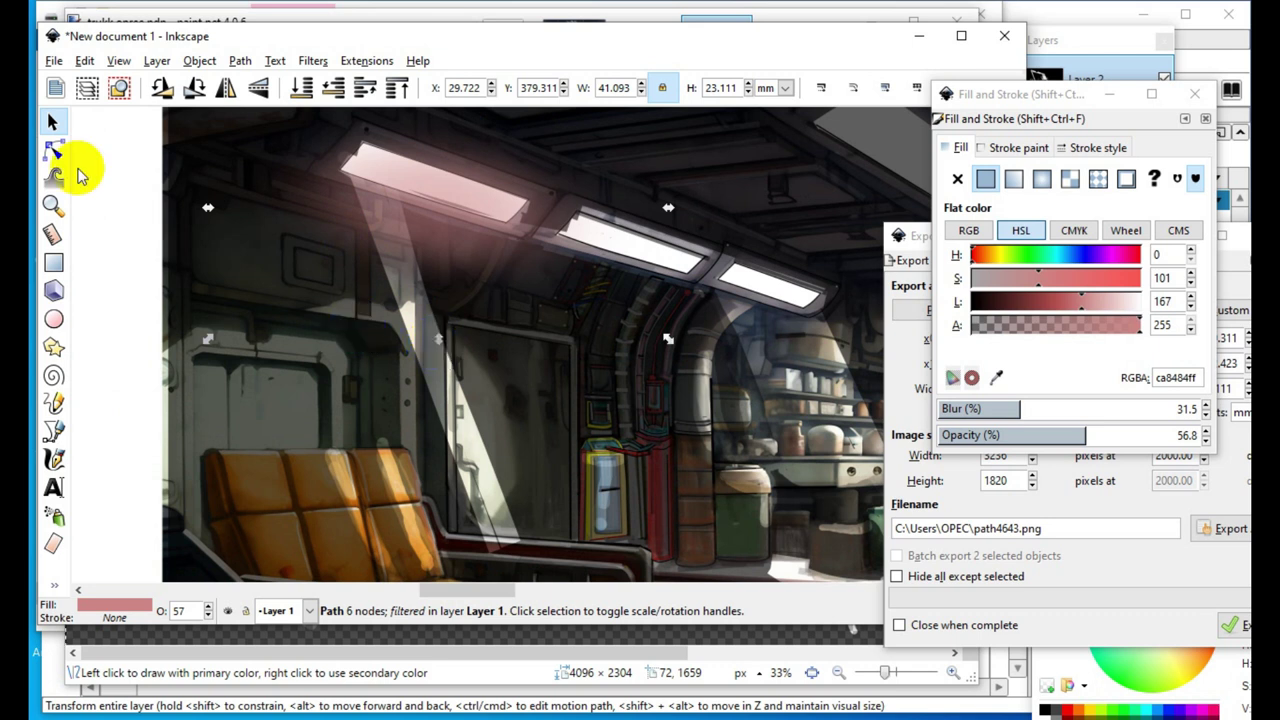
scroll(501, 287, "down", 1)
mouse_move(422, 253)
left_mouse_down()
mouse_move(243, 320)
mouse_move(405, 300)
mouse_move(447, 253)
left_mouse_up()
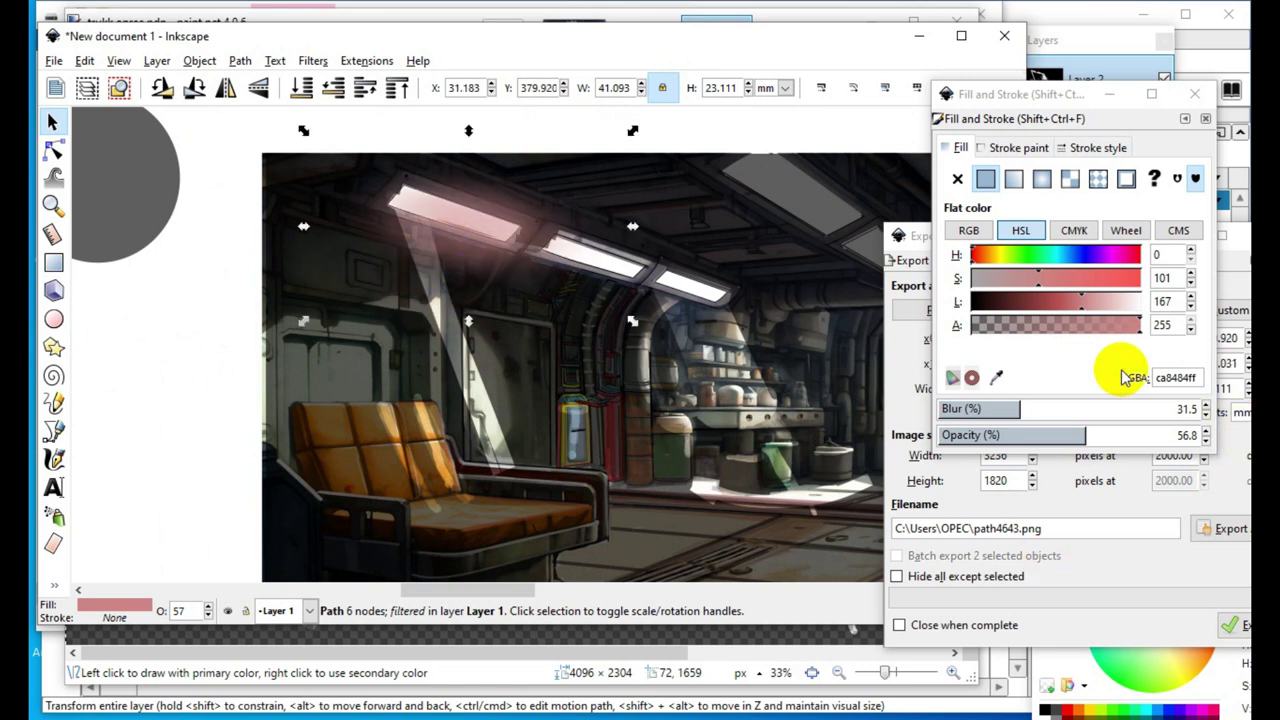
left_click_drag(1078, 308, 1145, 305)
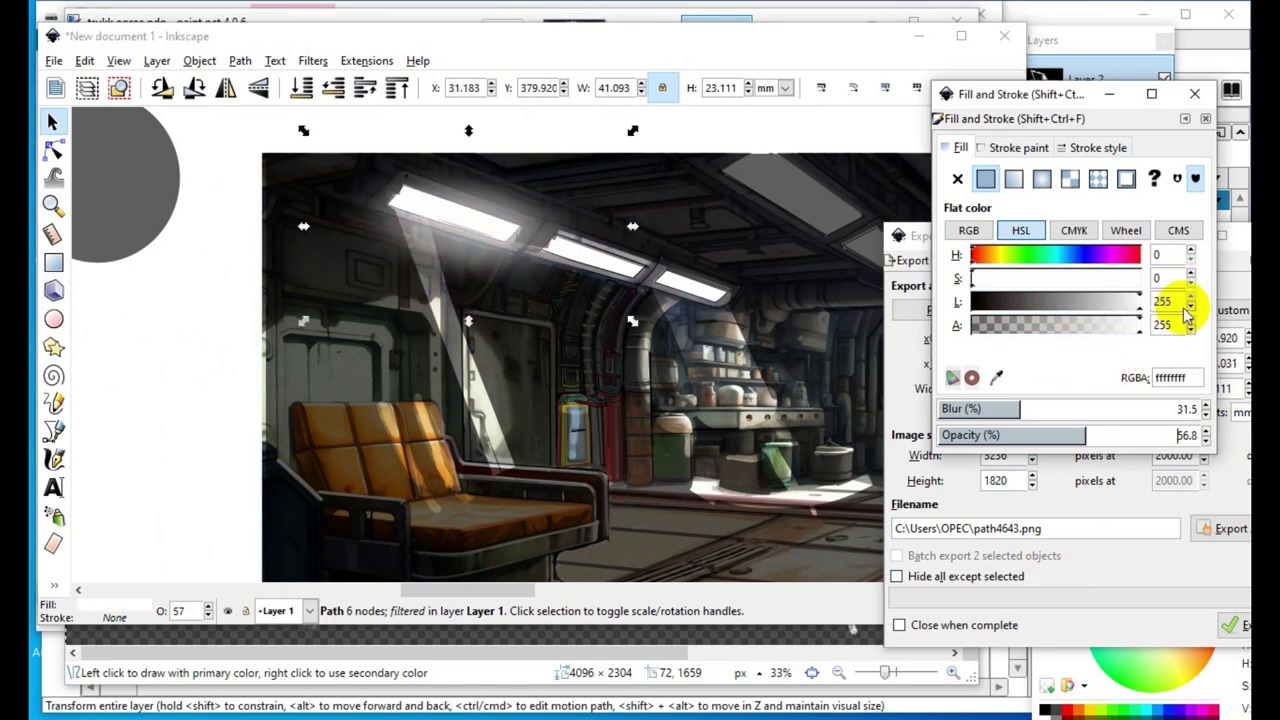
Examine the white glow, light beams and floor highlights across the room picture
scroll(362, 262, "down", 3)
scroll(470, 310, "up", 3)
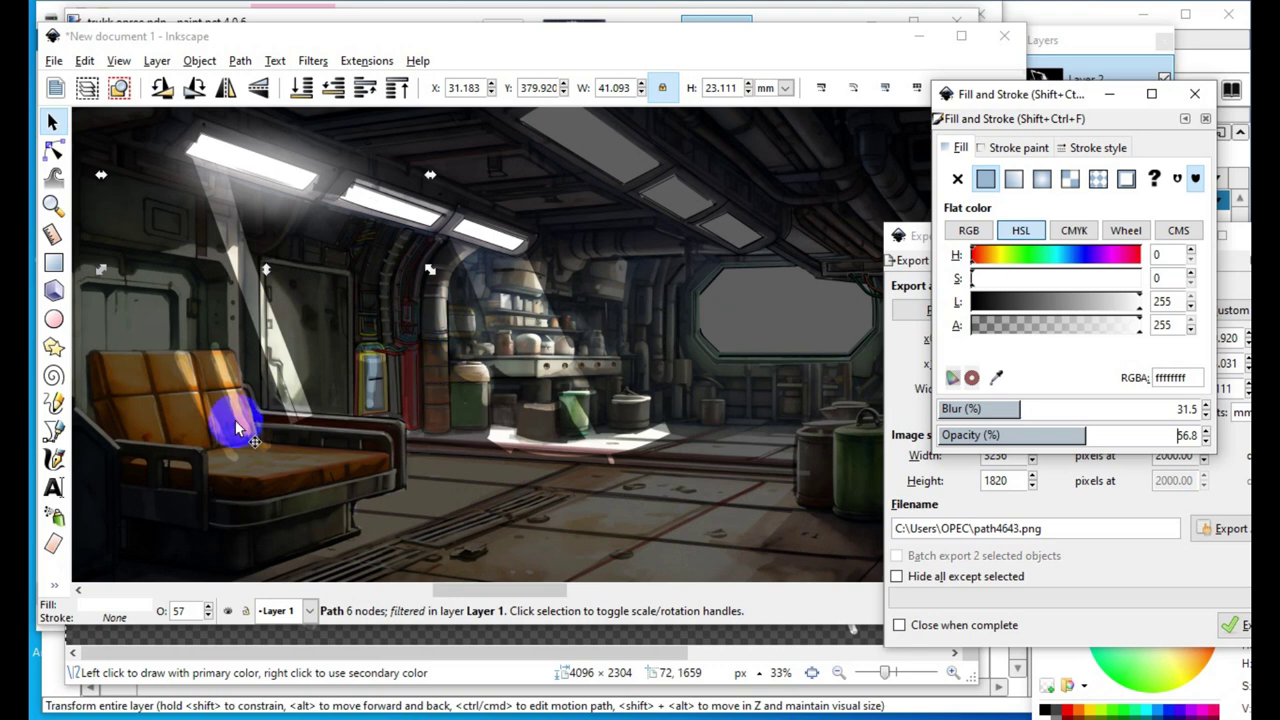
scroll(400, 370, "up", 2)
scroll(648, 550, "up", 2)
scroll(384, 179, "down", 3)
scroll(580, 450, "up", 1)
scroll(535, 485, "down", 2)
scroll(586, 414, "down", 5)
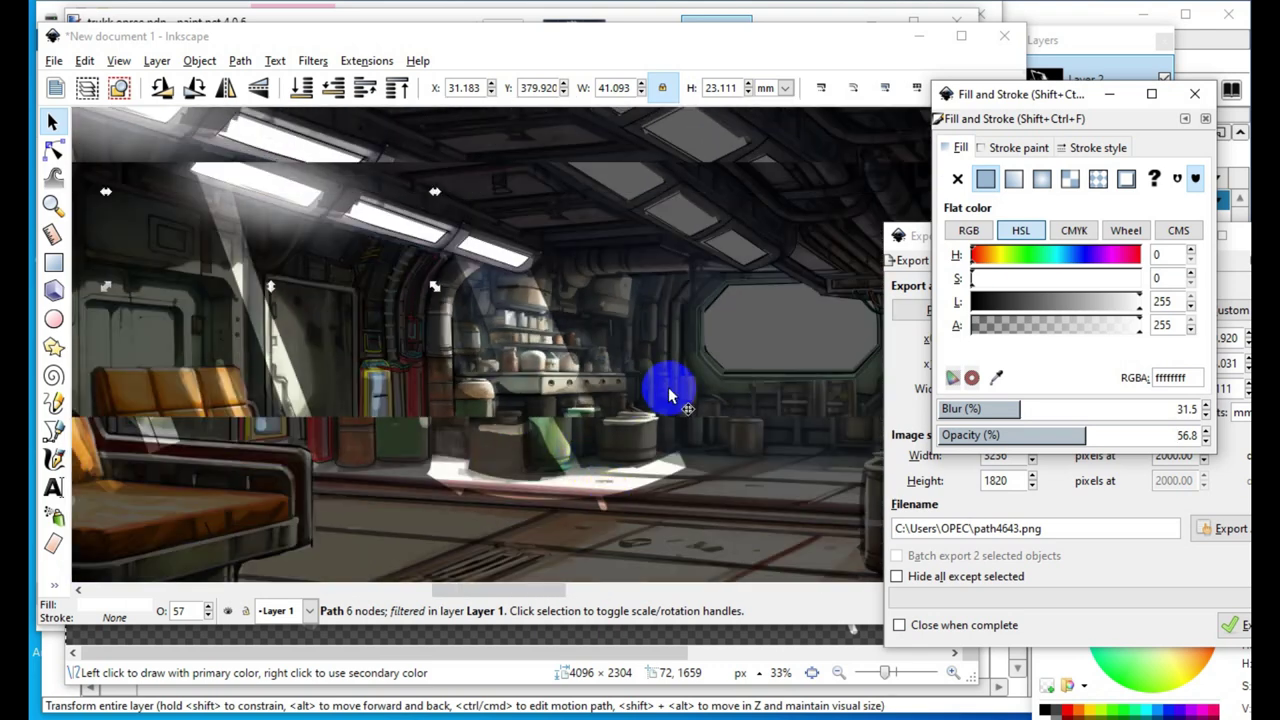
scroll(668, 443, "up", 2)
Cut the leftover dark circle from the blank area beside the room picture
left_click(405, 222)
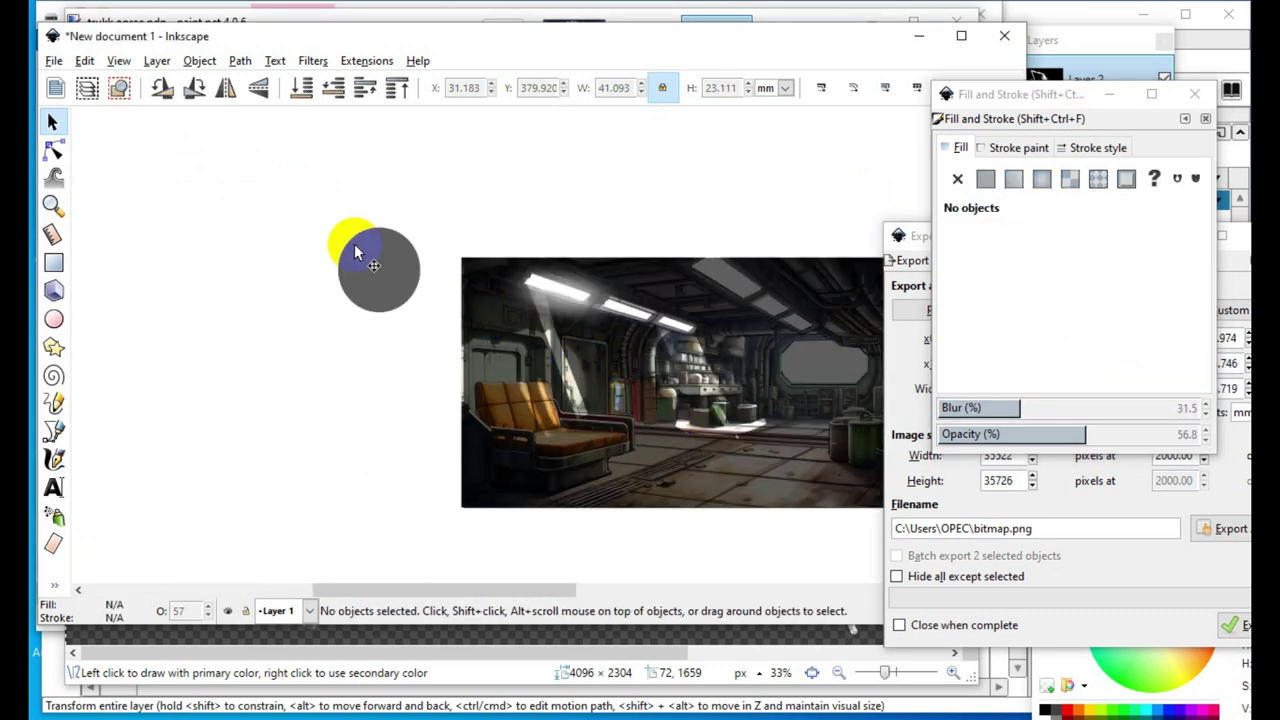
left_click(376, 302)
left_click(88, 61)
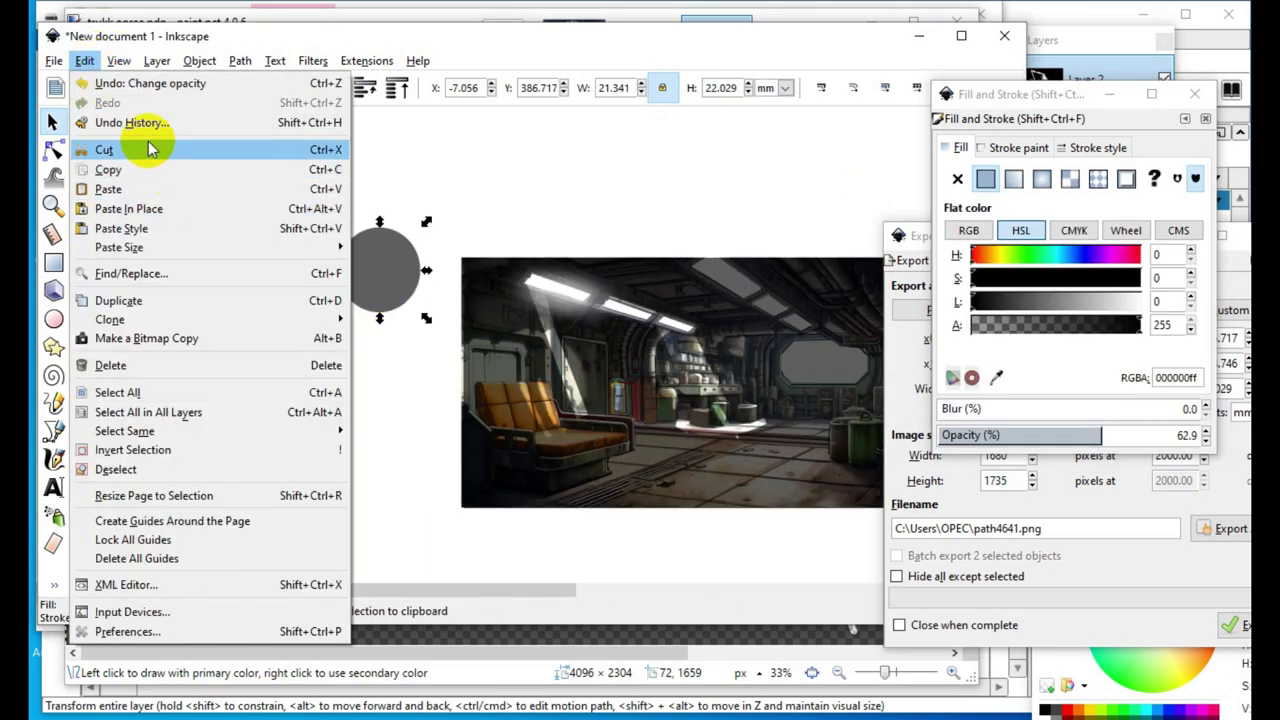
left_click(105, 141)
Move the semi-transparent shading image off the room picture into the empty canvas beside it
scroll(775, 420, "down", 2)
left_click_drag(780, 356, 457, 324)
scroll(303, 420, "up", 2)
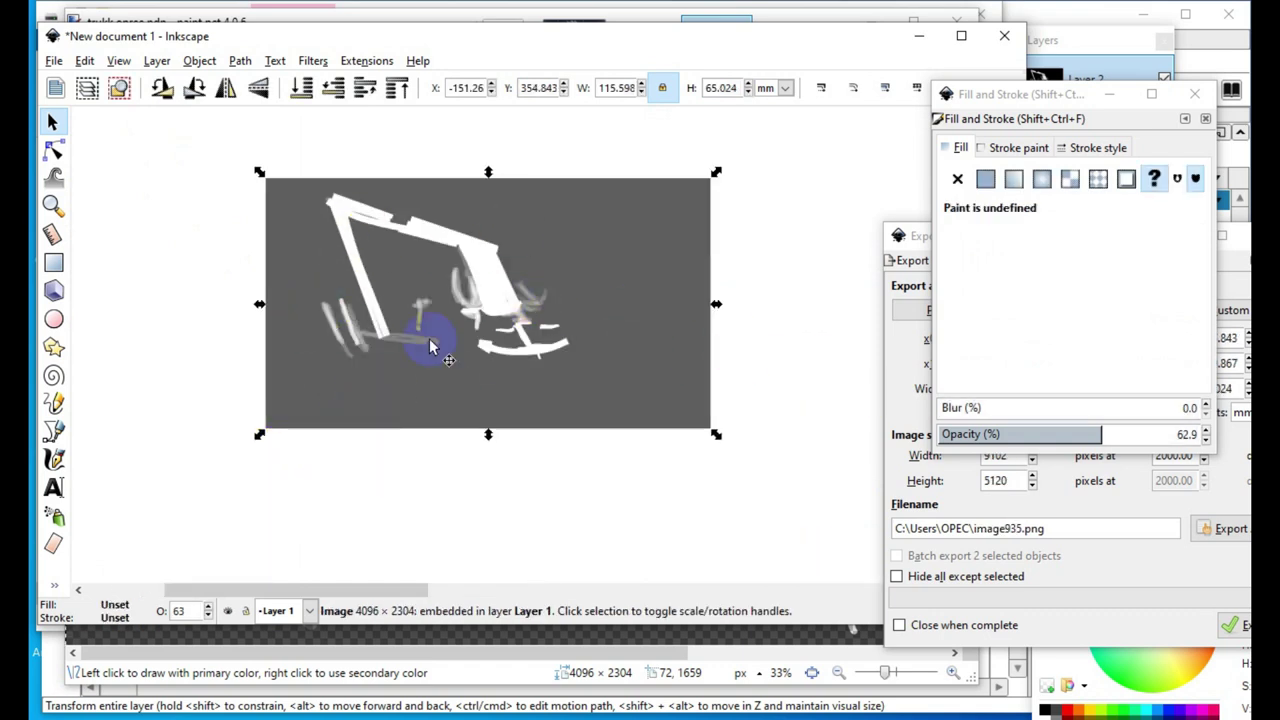
Move the semi-transparent shading image further into the empty canvas and export the selection as image935.png at 2000 dpi
scroll(430, 345, "down", 2)
scroll(371, 434, "up", 2)
left_click_drag(591, 343, 444, 331)
left_click_drag(912, 246, 677, 139)
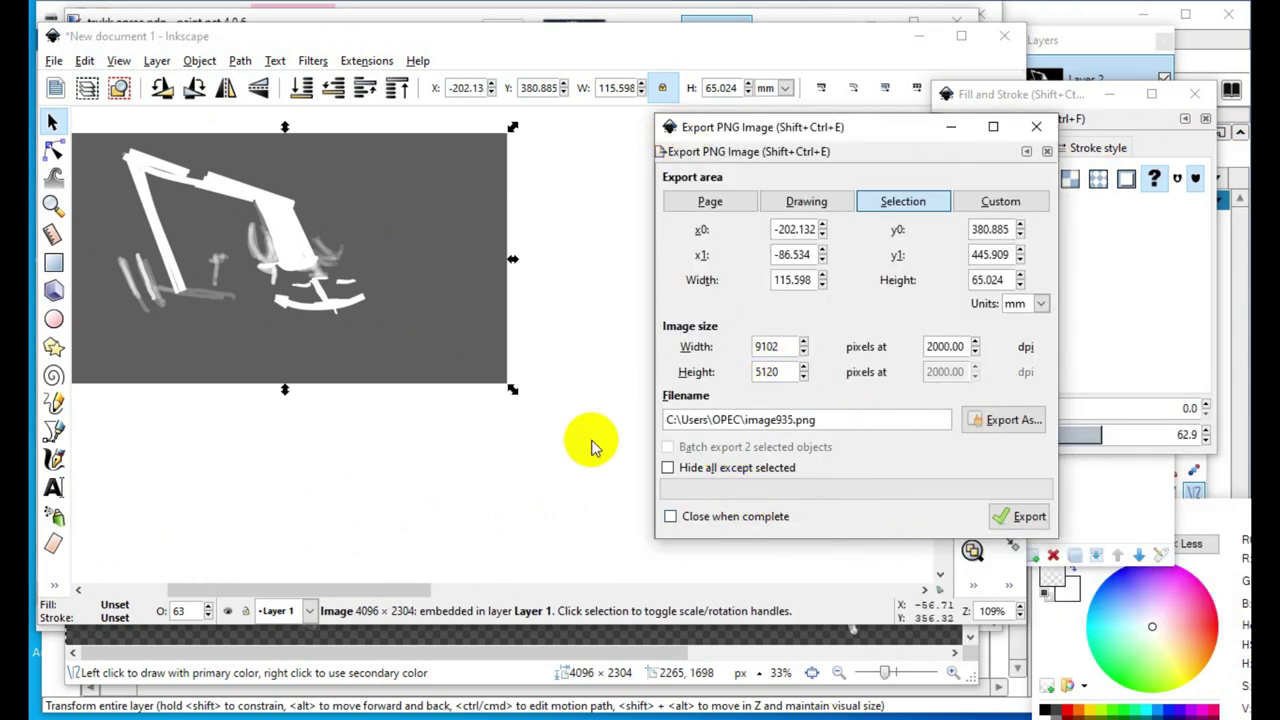
left_click(1027, 516)
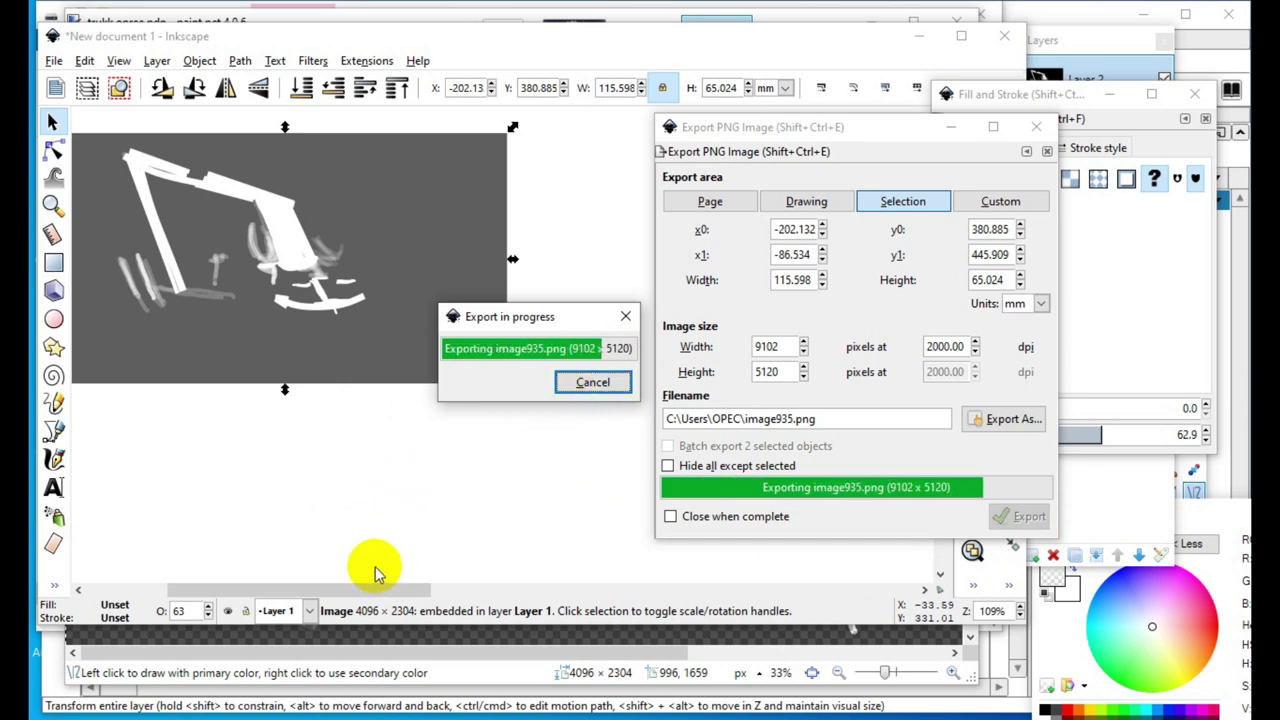
Move the spaceship room picture up to a clear area and export it as image920.png at 2000 dpi
left_click_drag(320, 591, 430, 598)
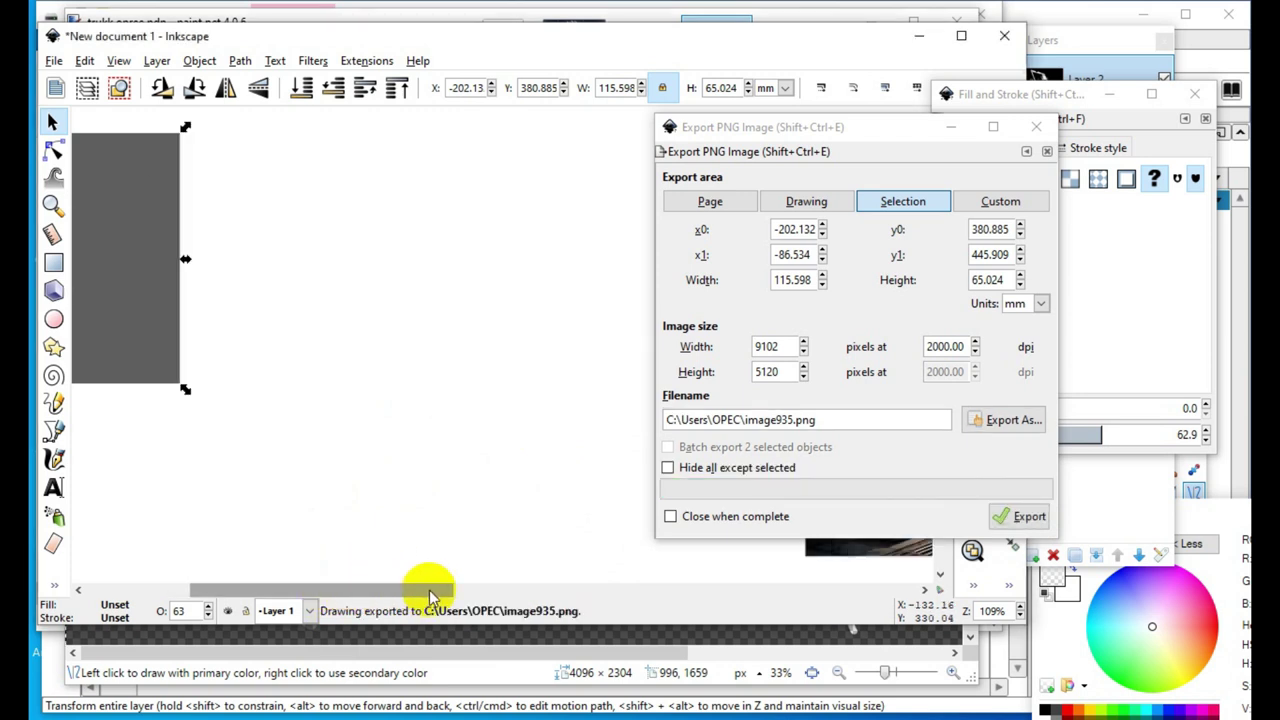
scroll(326, 375, "down", 3)
left_click(508, 404)
left_click_drag(505, 410, 479, 238)
left_click(1018, 516)
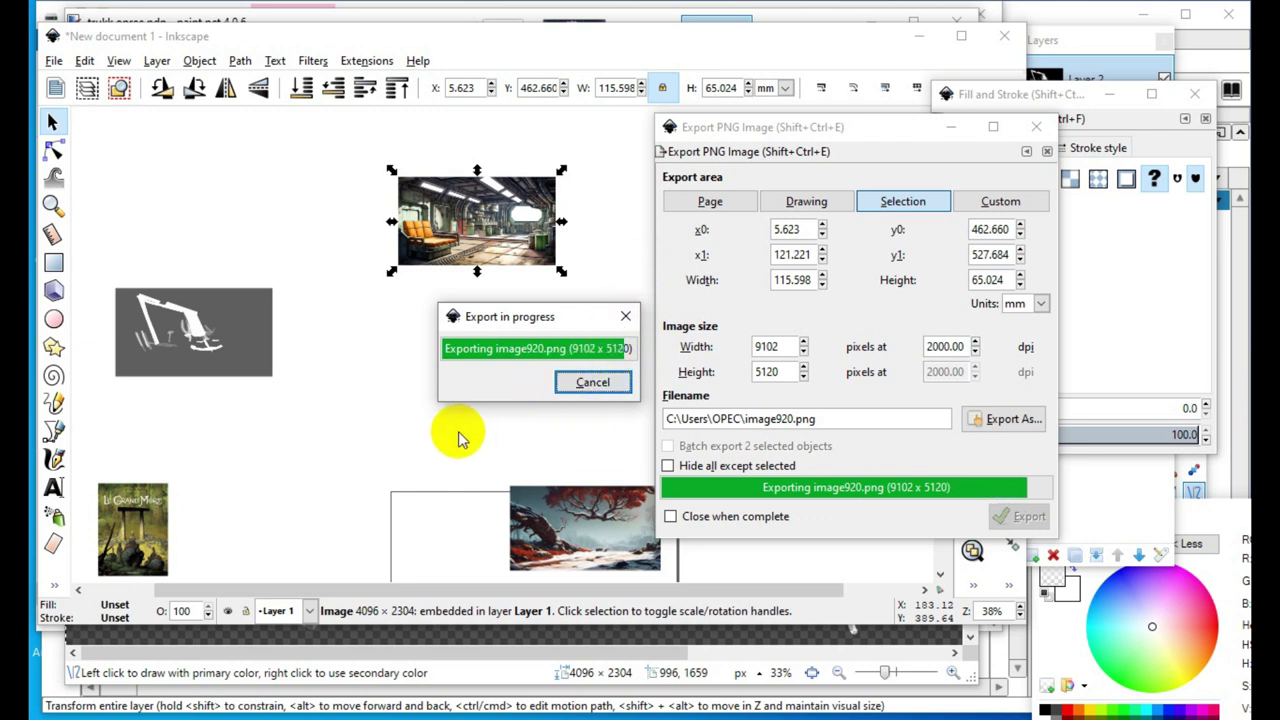
Select the blurred white lamp glow and place it in the blank canvas below the room picture
left_click_drag(306, 488, 605, 266)
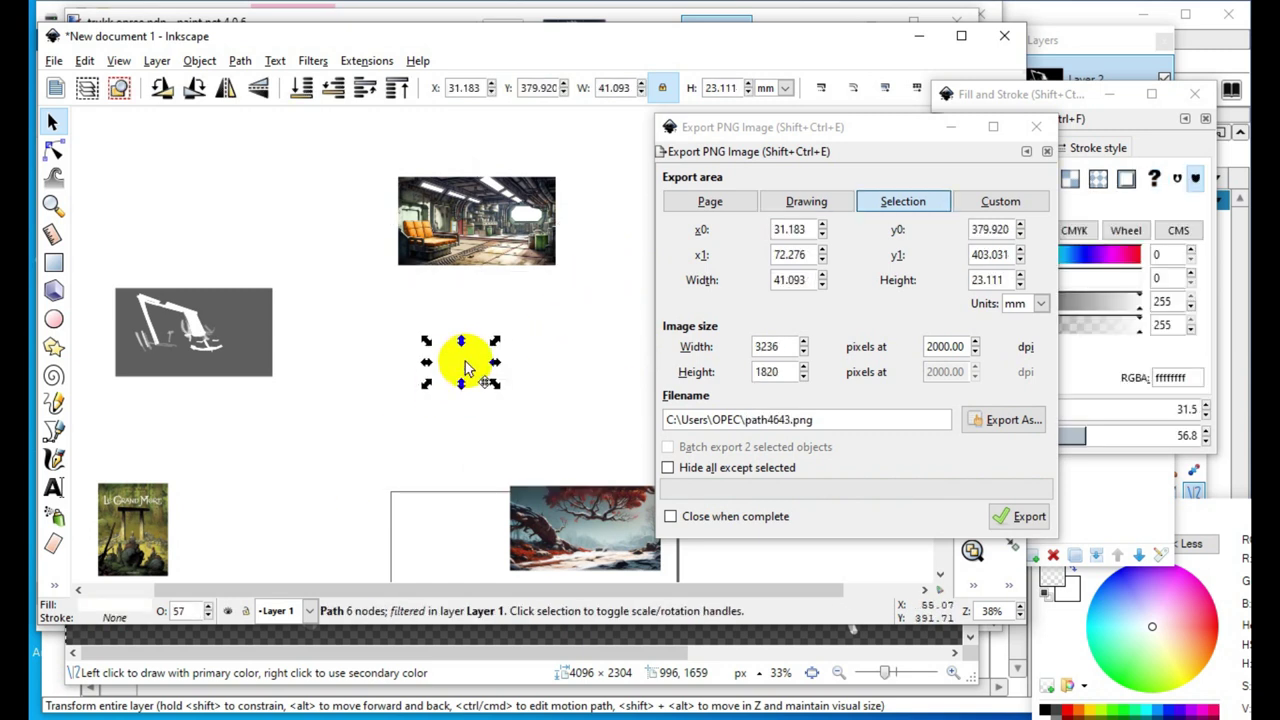
left_click_drag(466, 368, 237, 346)
left_click_drag(212, 296, 460, 388)
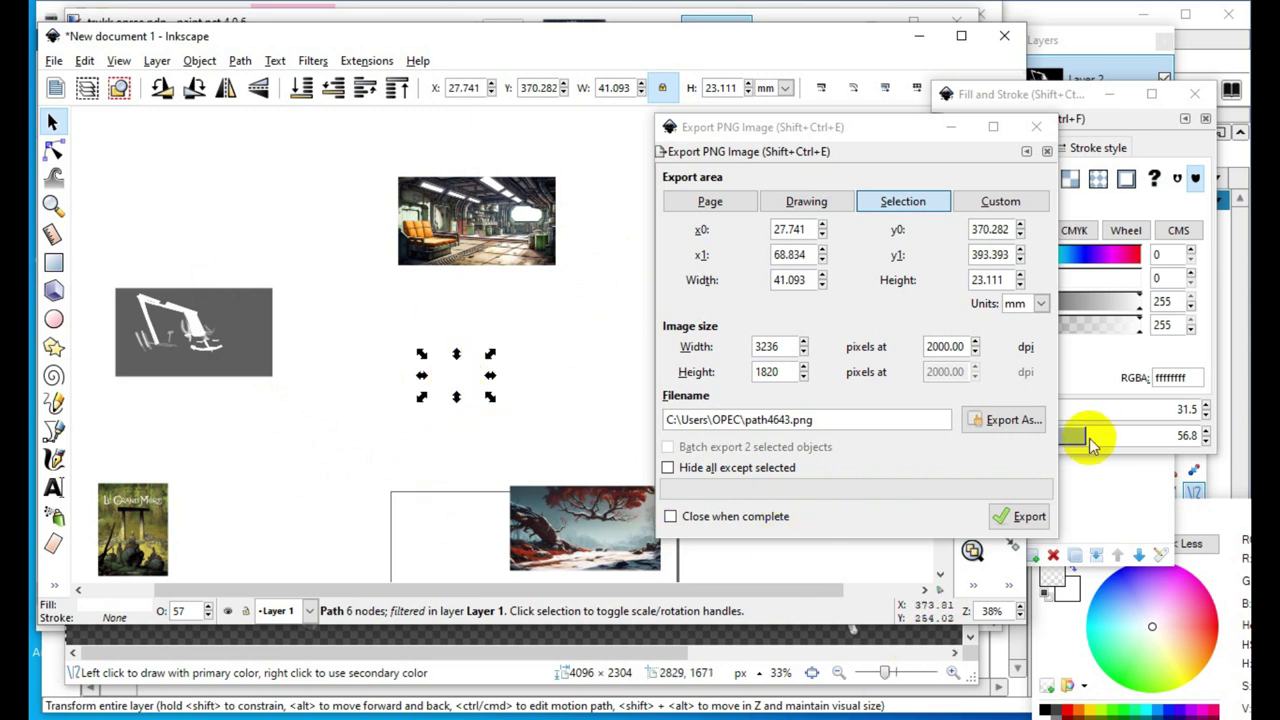
left_click(1005, 515)
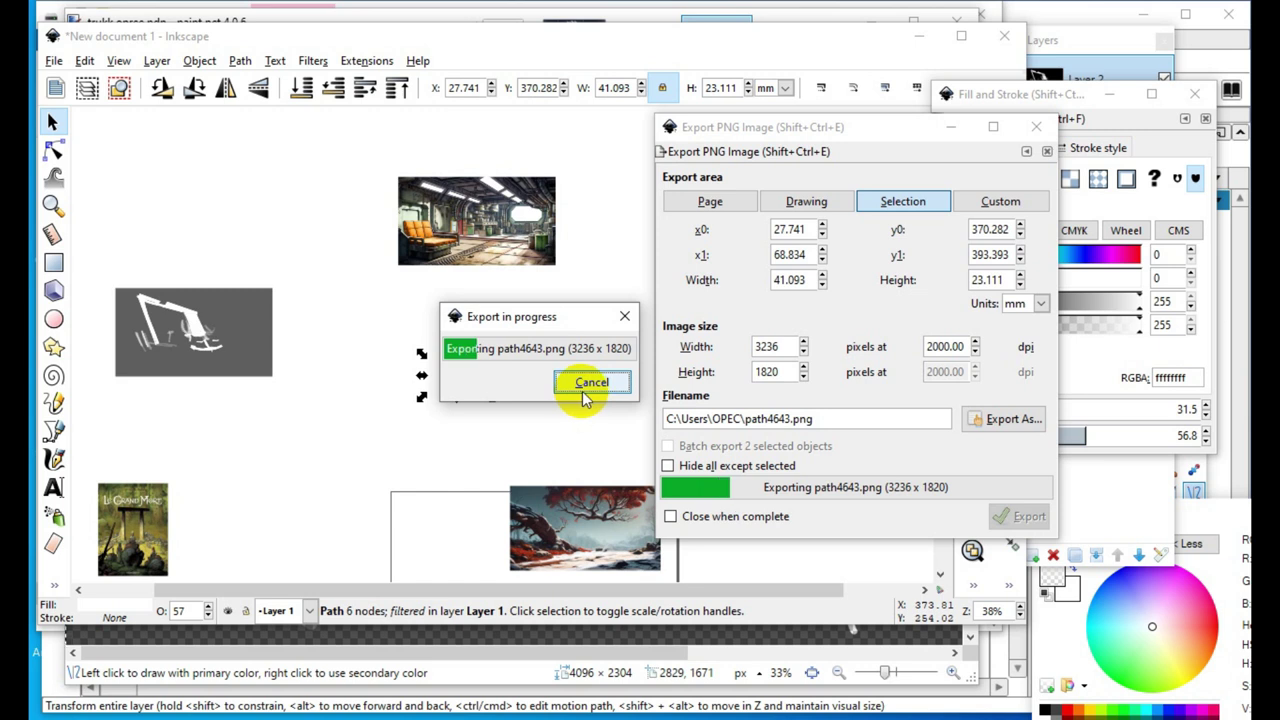
left_click(590, 383)
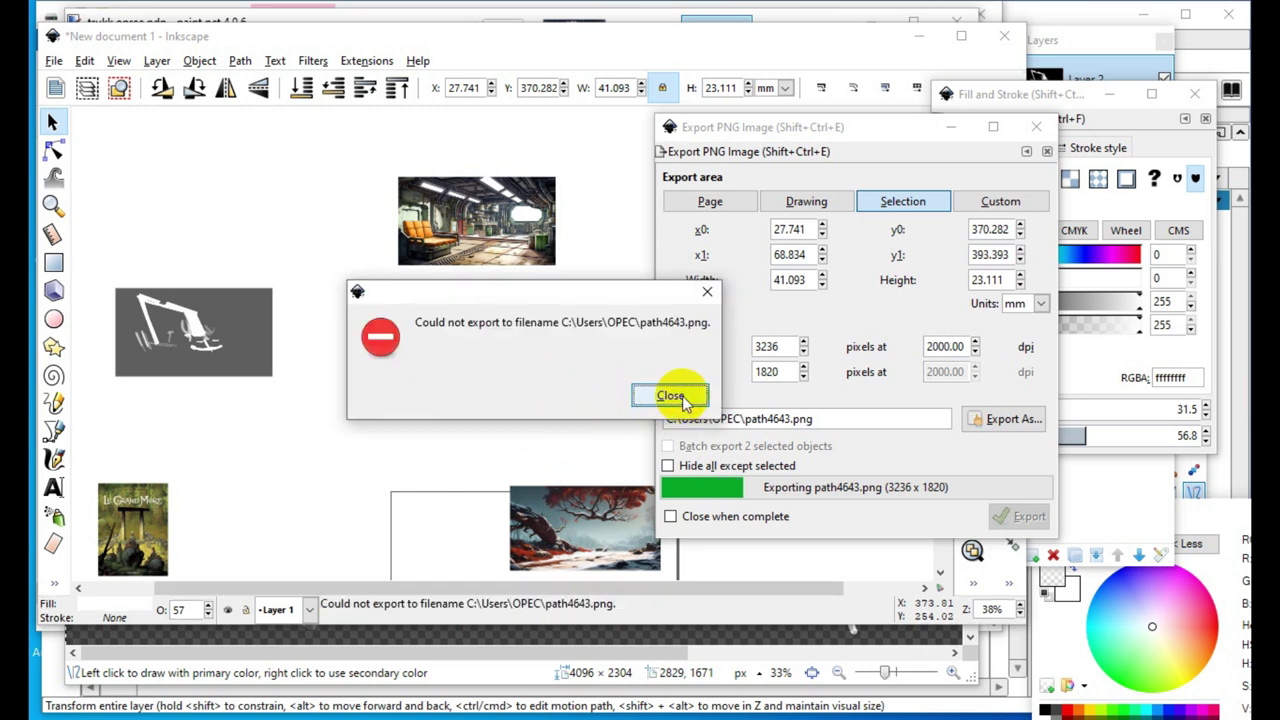
left_click(670, 396)
Resize the white glow to about 33.9 × 6.9 mm and export it at 2000 dpi, replacing path4643.png
left_click_drag(491, 357, 447, 375)
scroll(422, 462, "up", 1, "ctrl")
left_click_drag(390, 486, 490, 300)
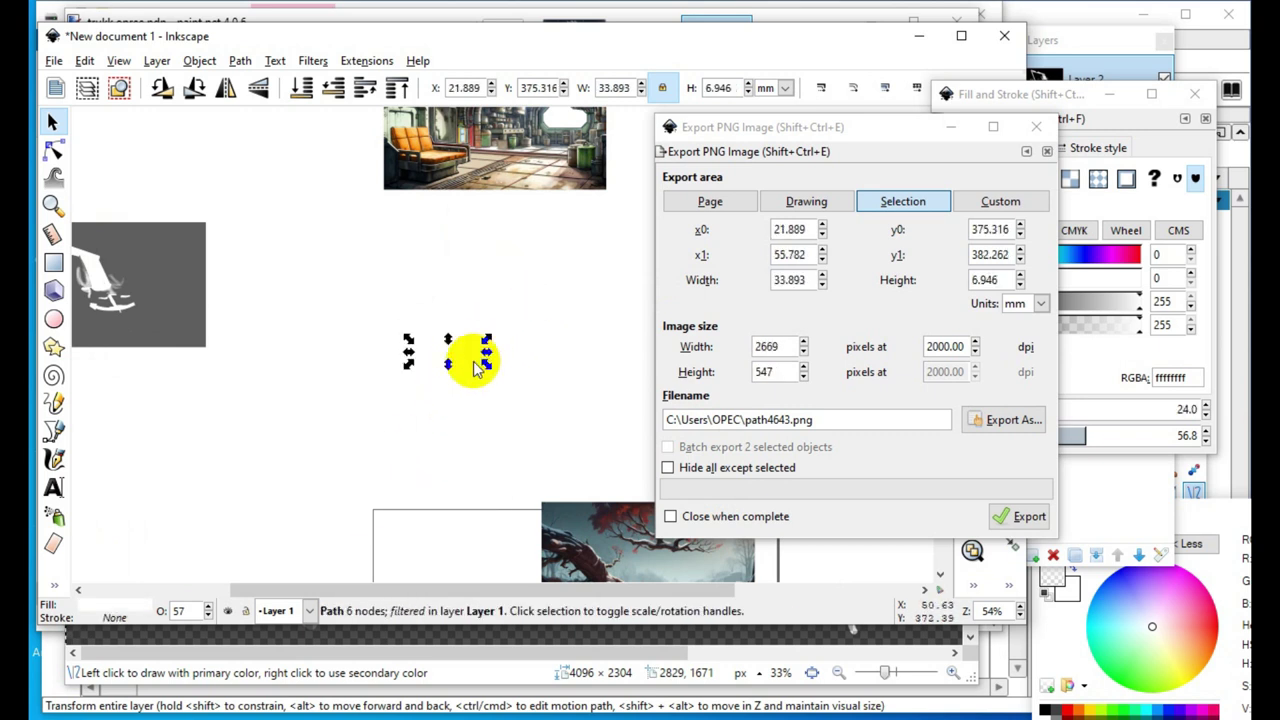
left_click(1024, 516)
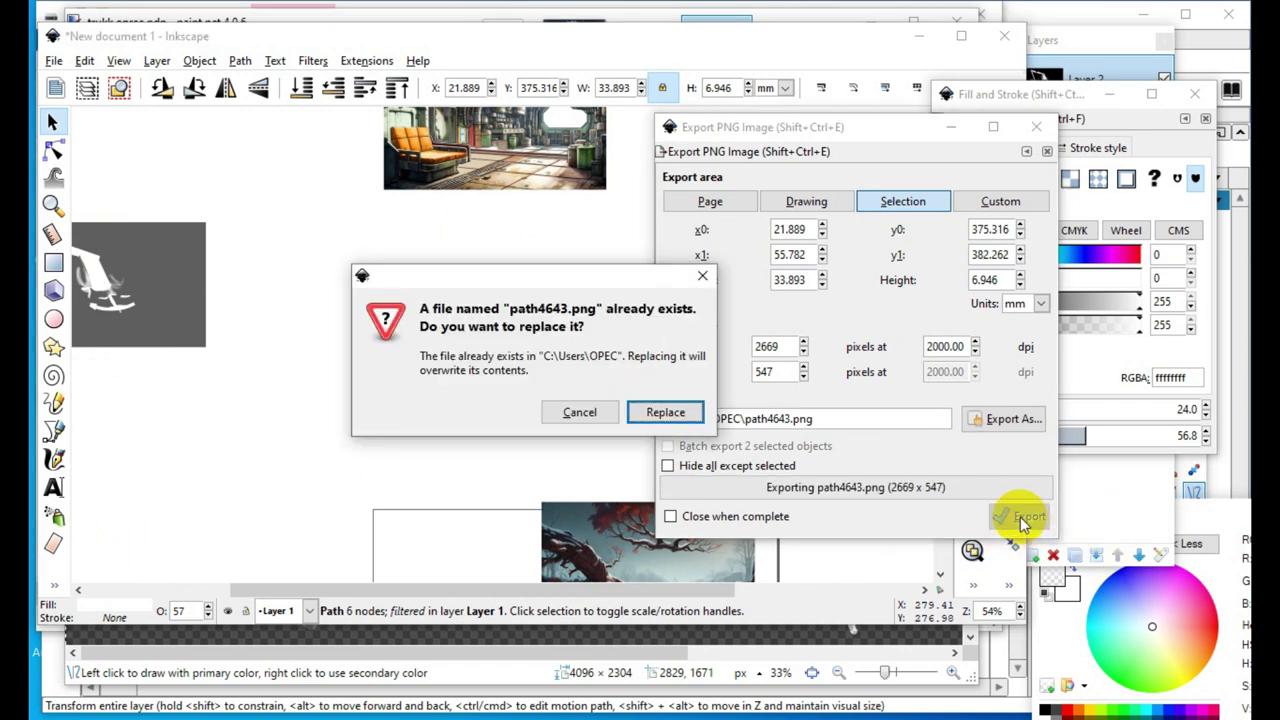
left_click(675, 414)
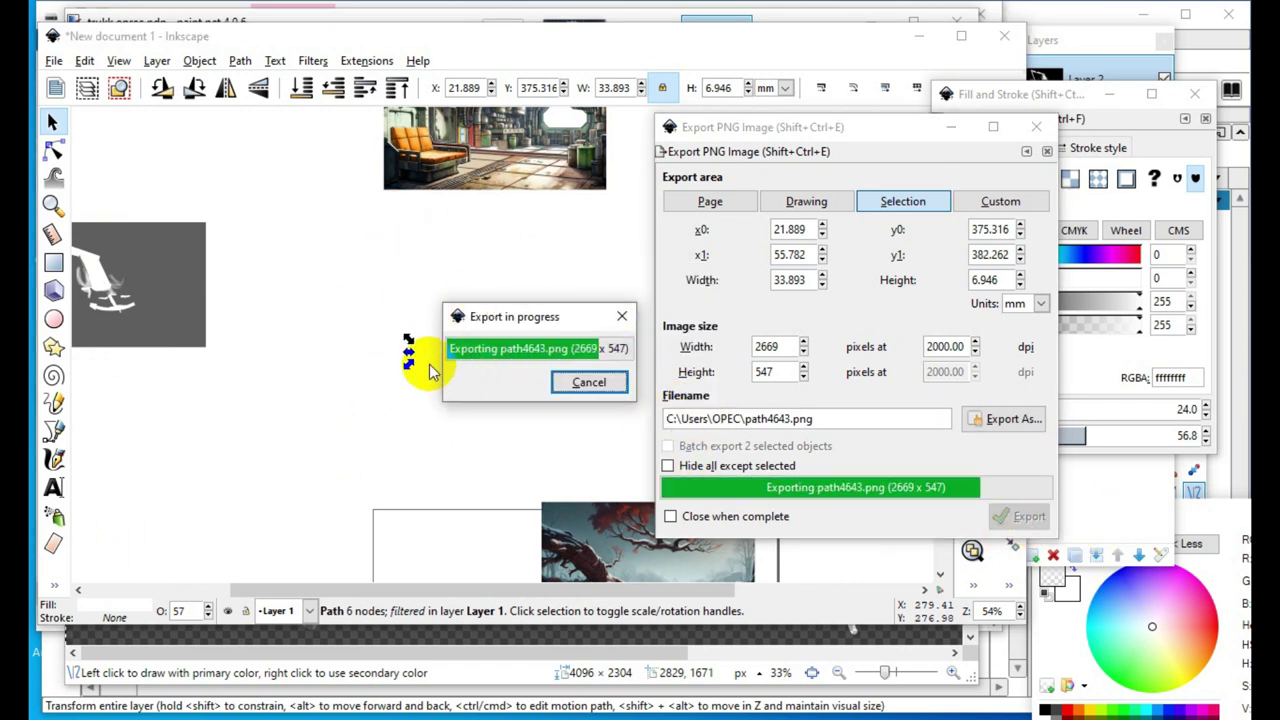
Switch to paint.net and look through the open images, including the winter tree, robot, tunnel, light mask and bear character
left_click(916, 36)
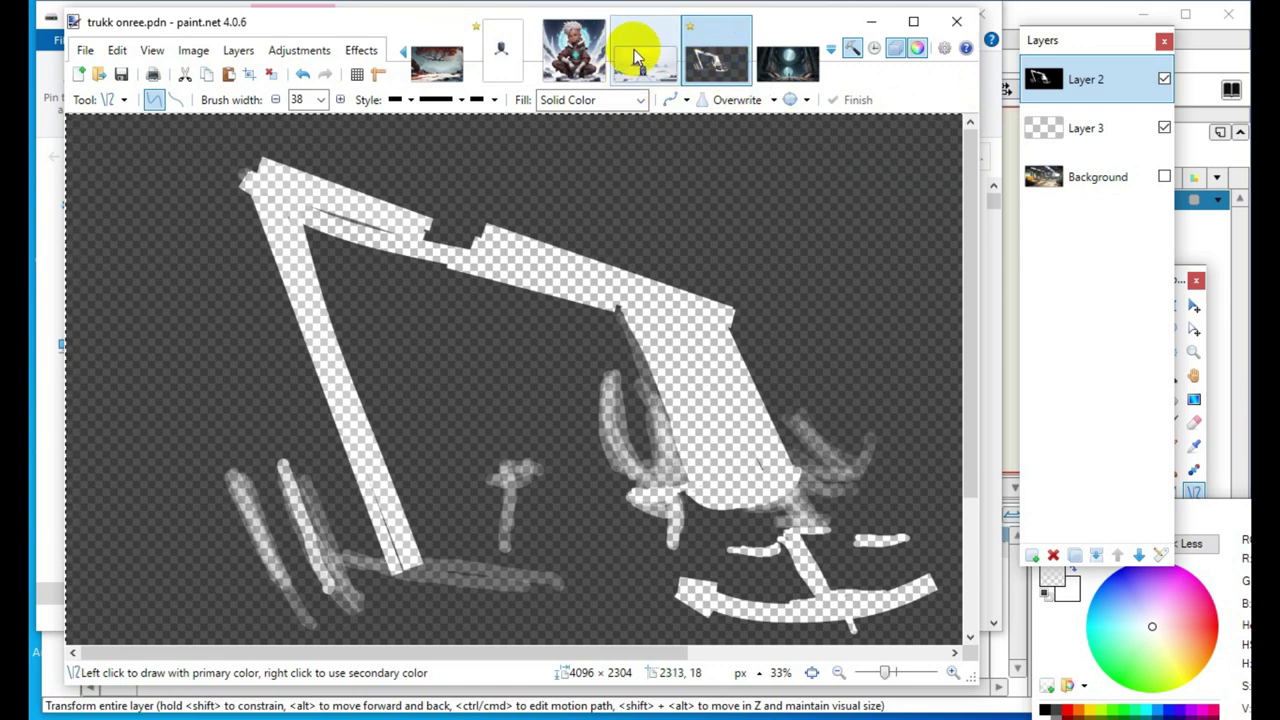
left_click(438, 64)
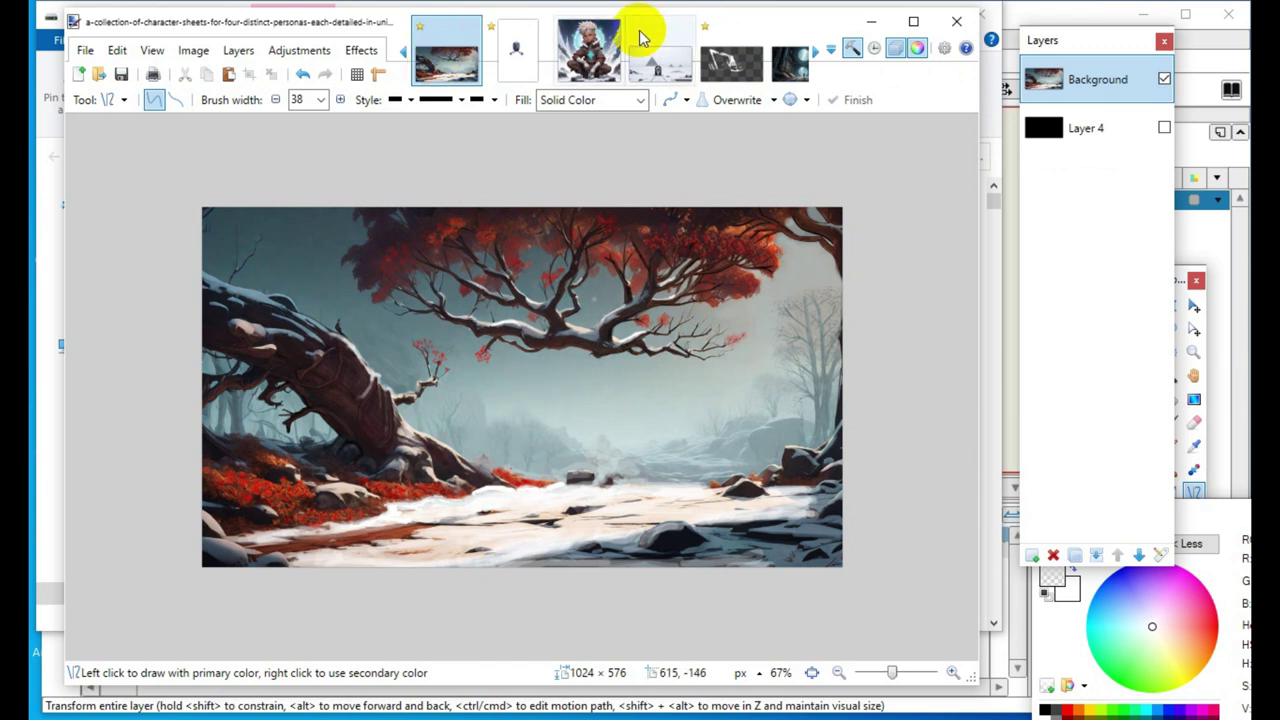
left_click(515, 63)
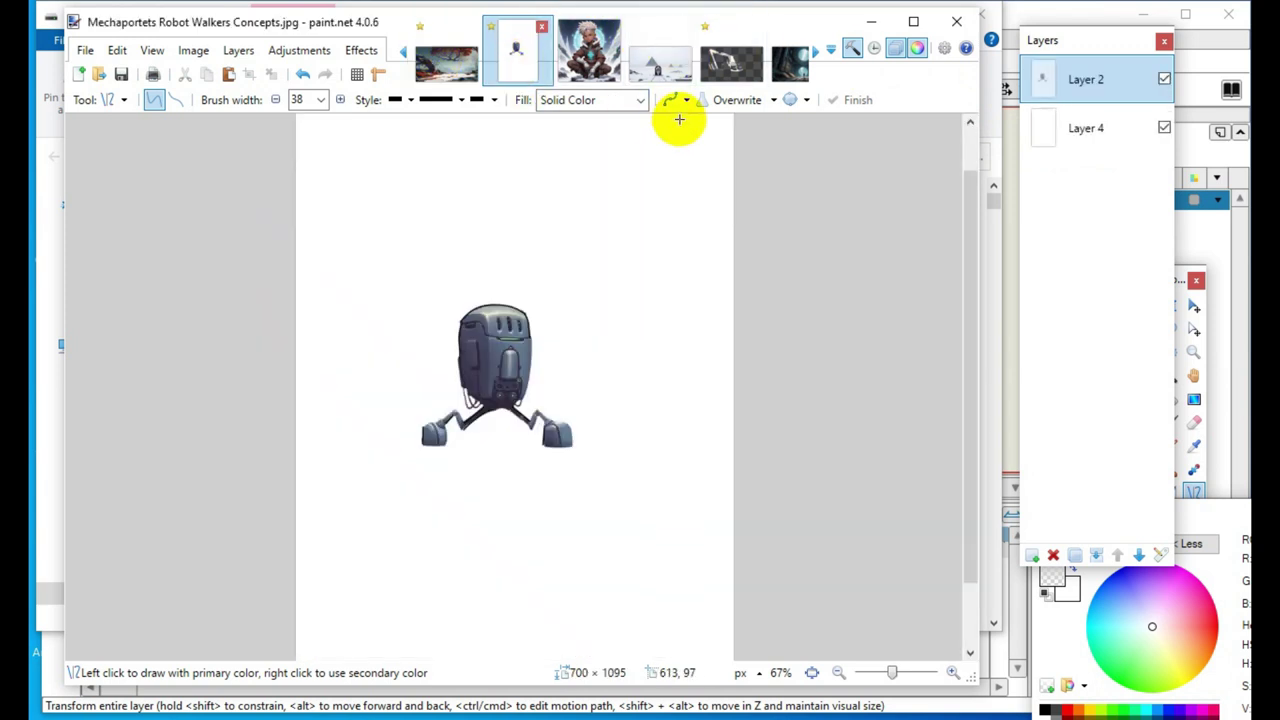
left_click(640, 63)
left_click(790, 63)
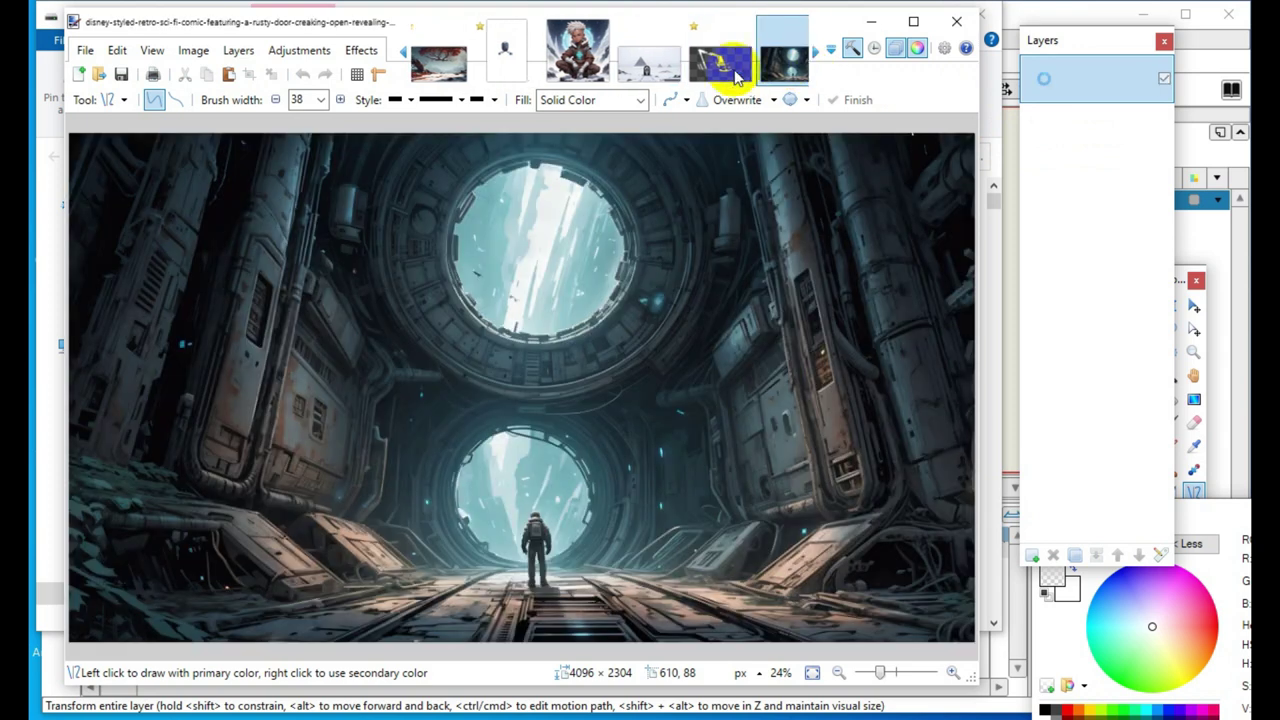
left_click(731, 63)
left_click(637, 178)
scroll(866, 217, "down", 2)
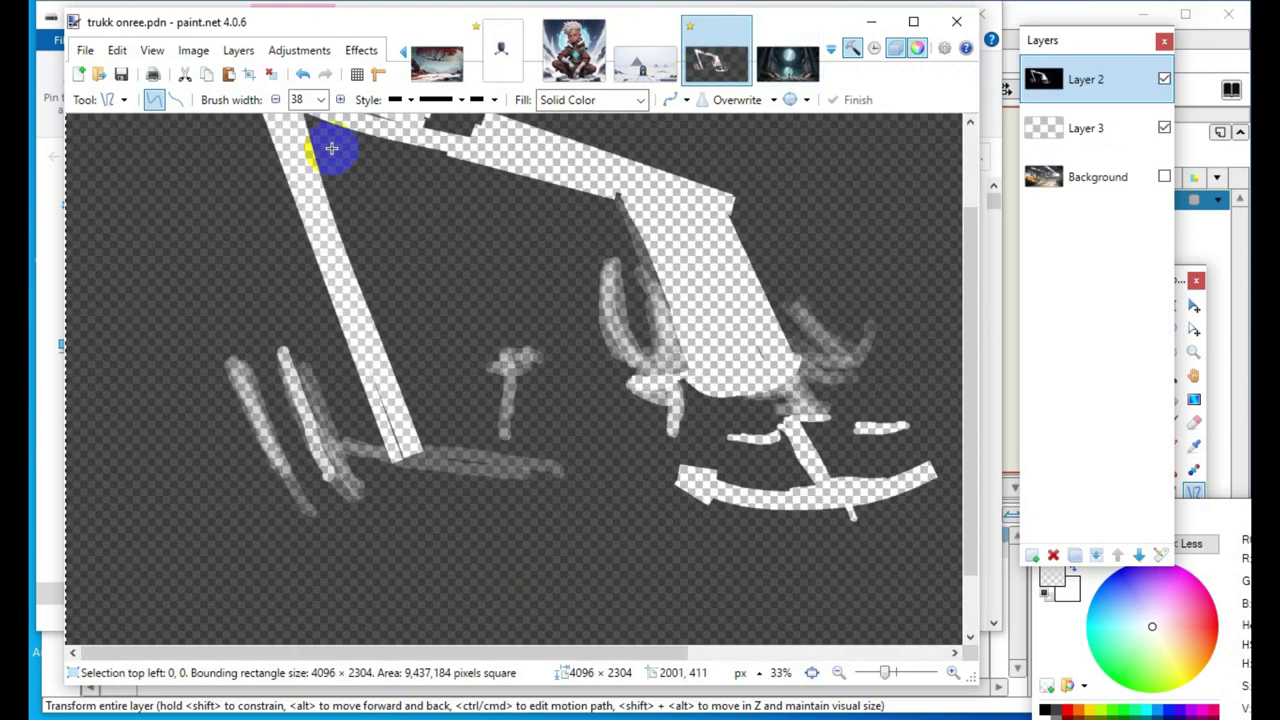
left_click(620, 66)
left_click(503, 50)
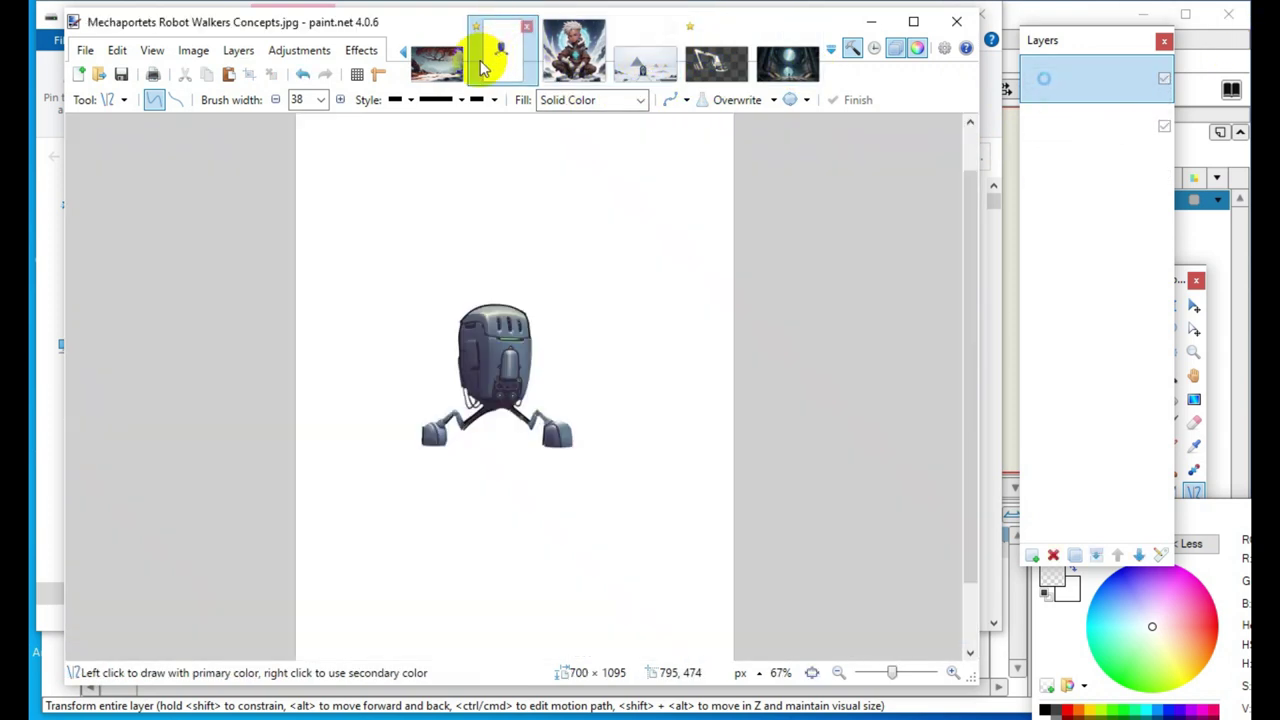
left_click(403, 54)
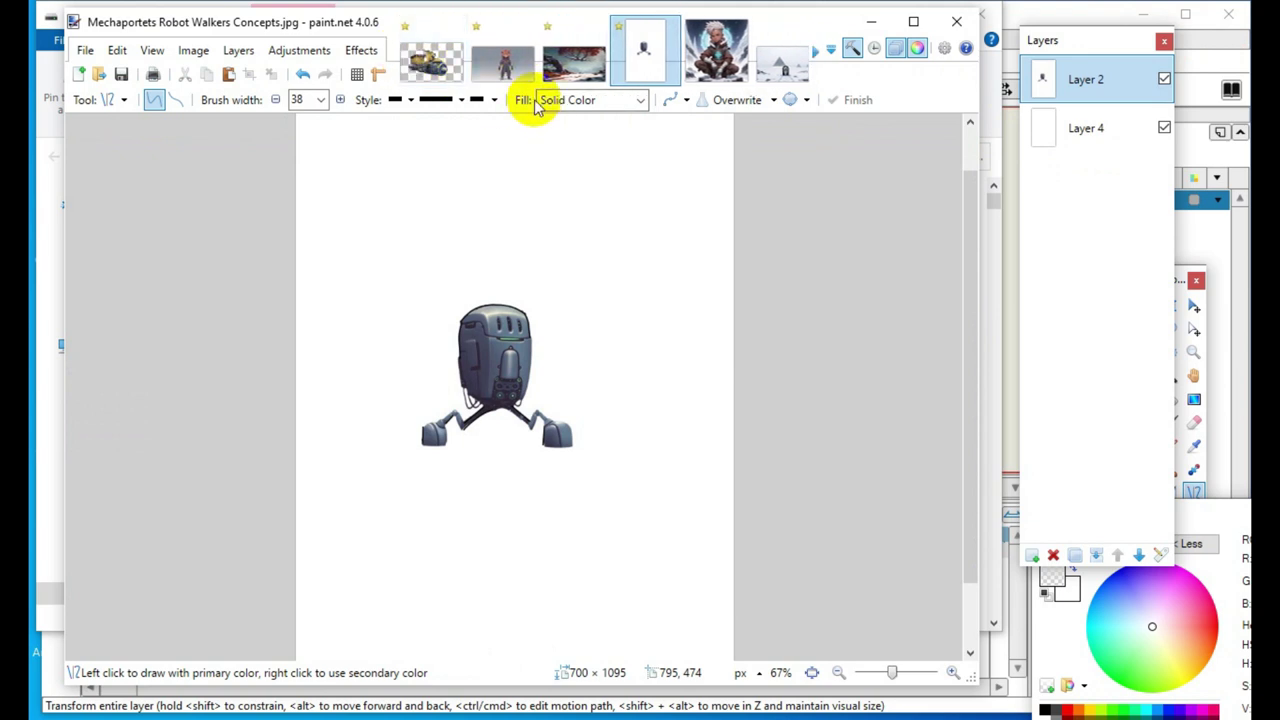
left_click(503, 66)
left_click(505, 475)
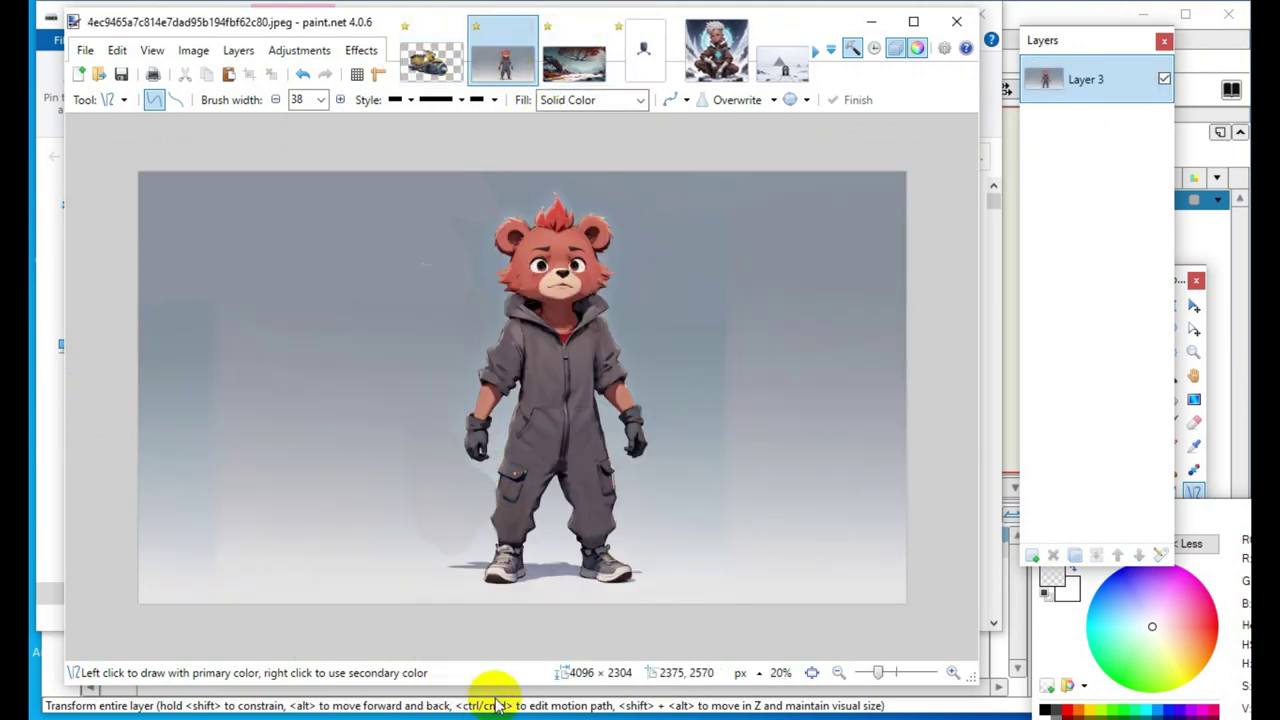
Switch to Moho Pro and start adding an image layer to the Untitled 2 project
left_click(872, 23)
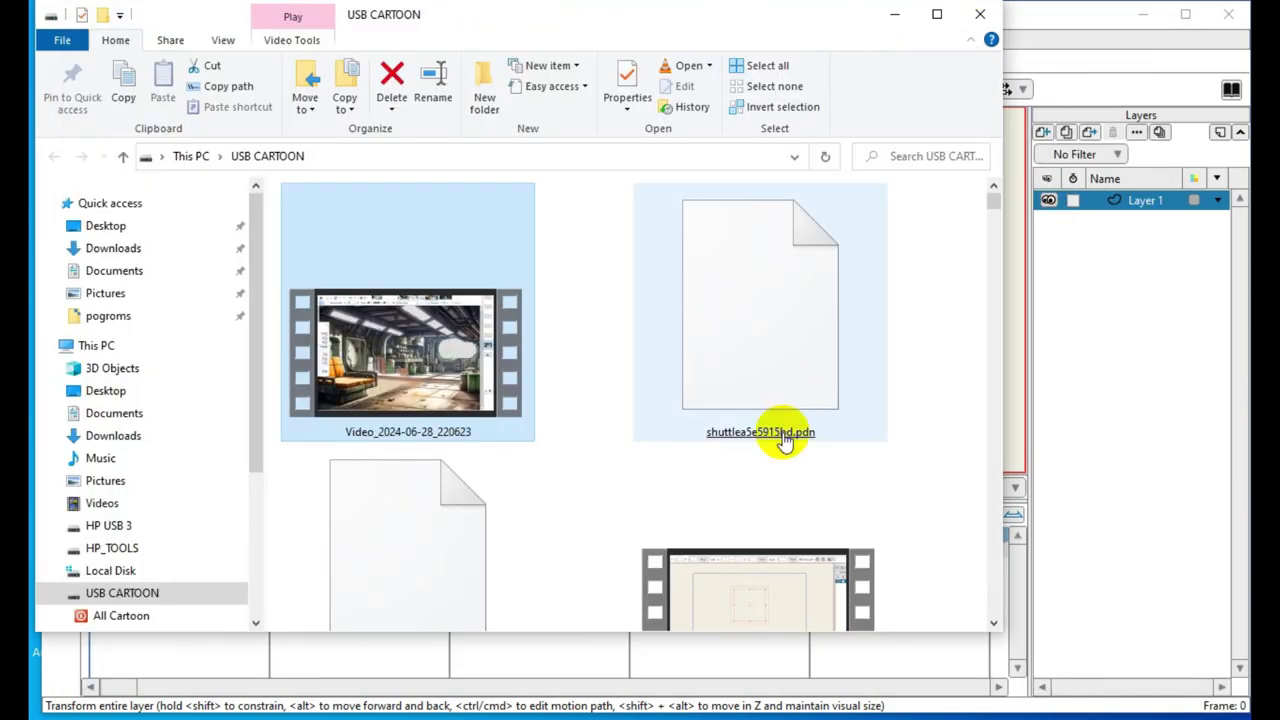
left_click(897, 22)
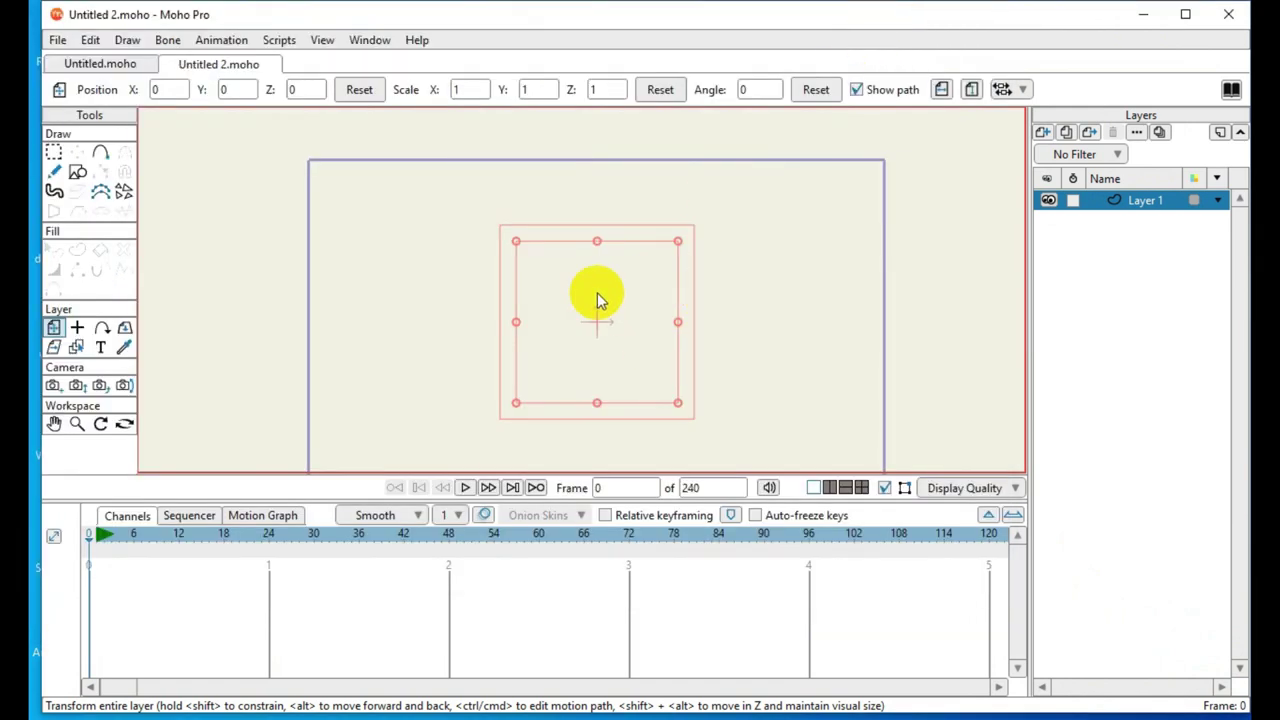
left_click(1043, 132)
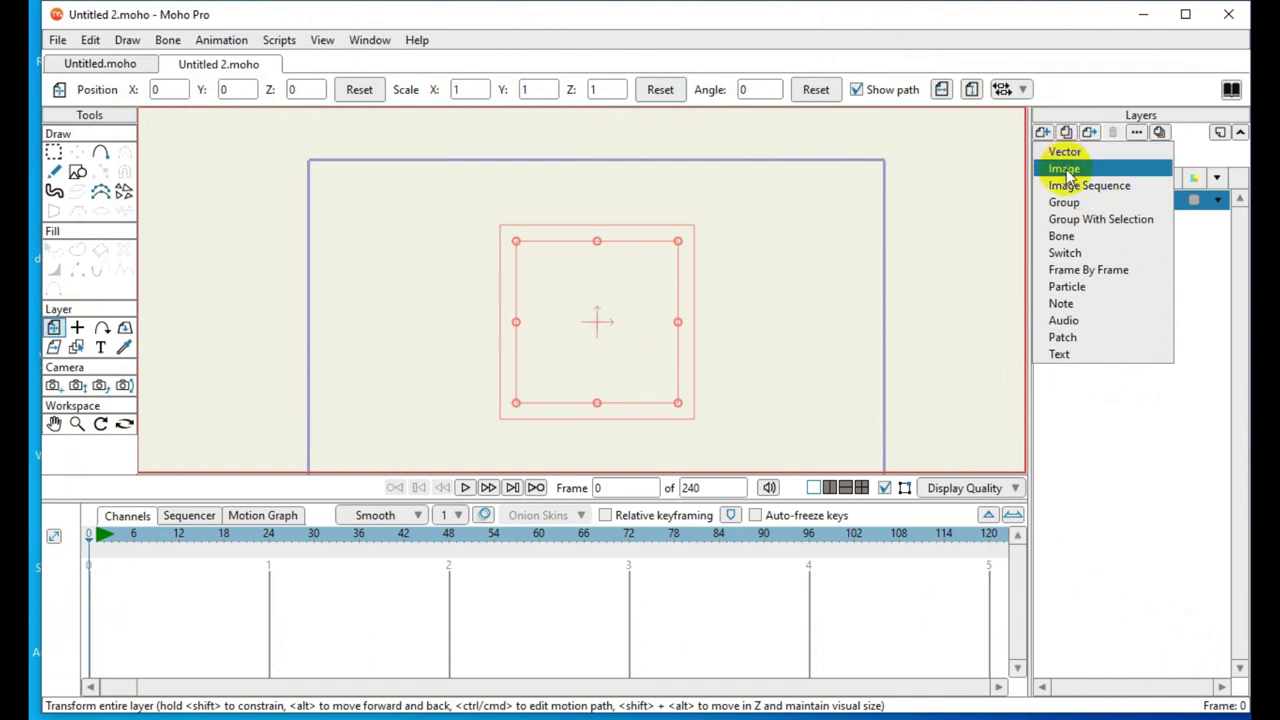
left_click(1064, 169)
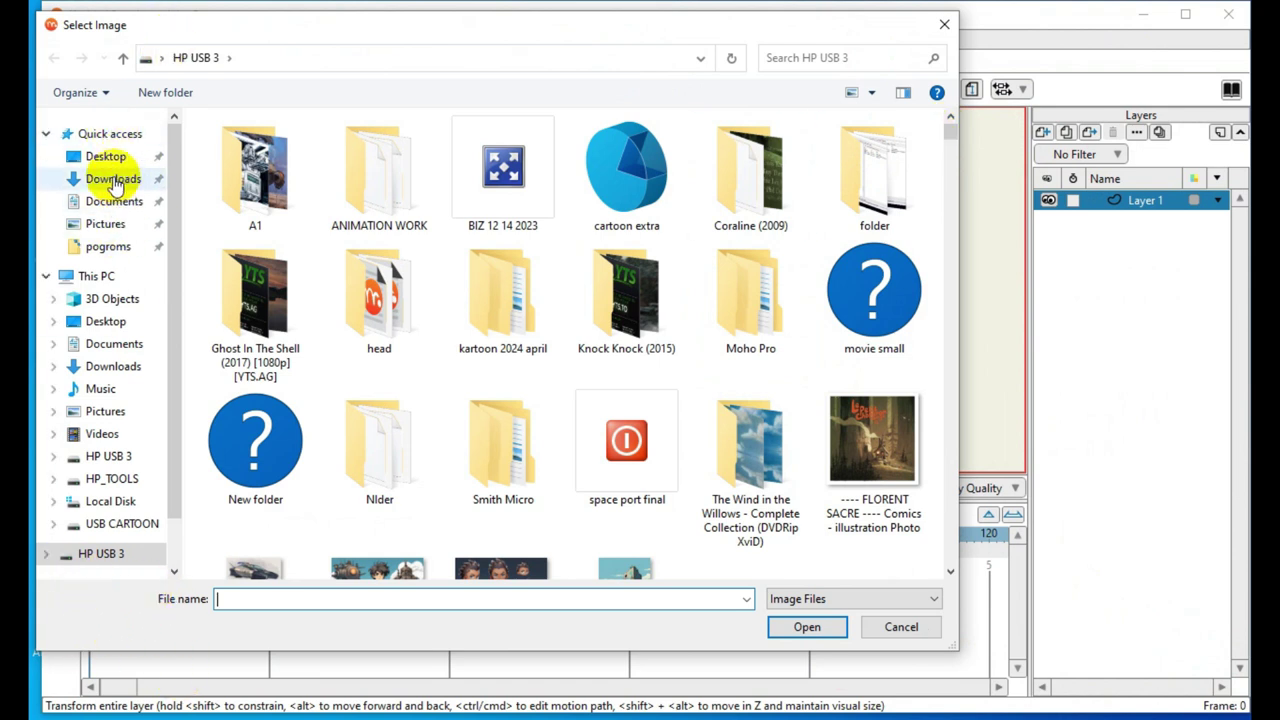
Browse to the Users\OPEC folder on the local disk and locate the exported room and shading images
left_click(106, 158)
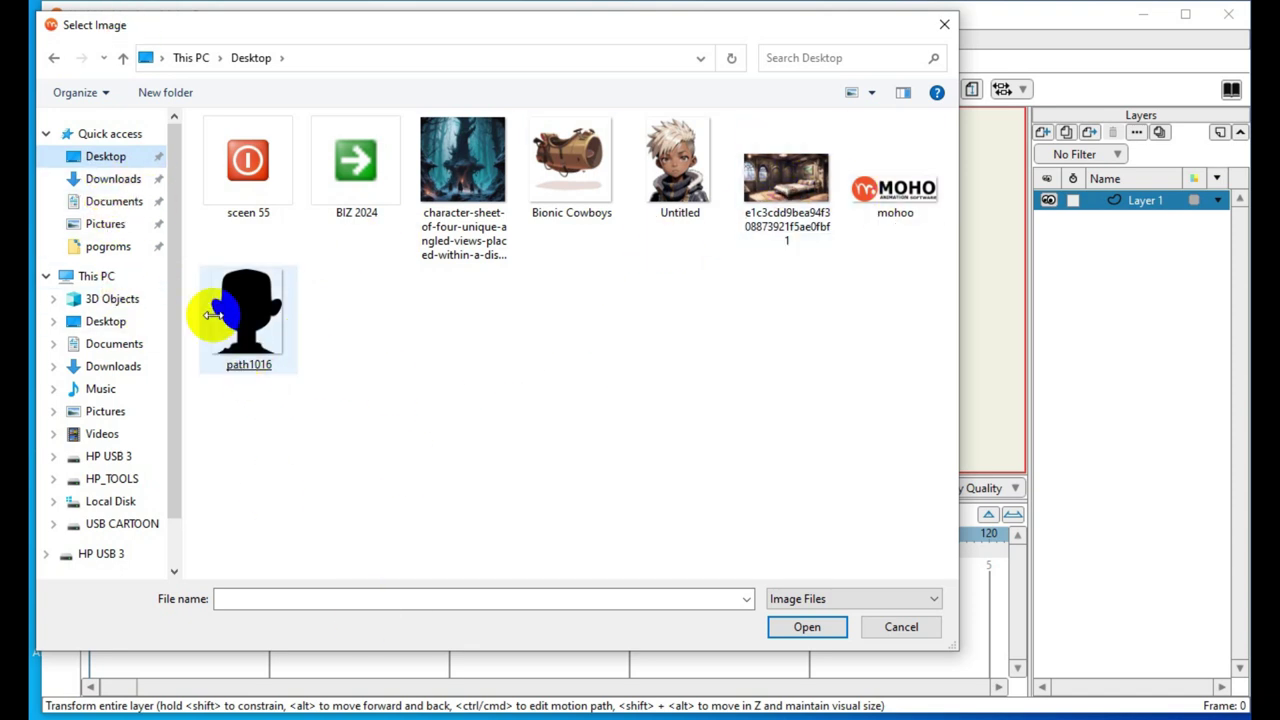
left_click(112, 502)
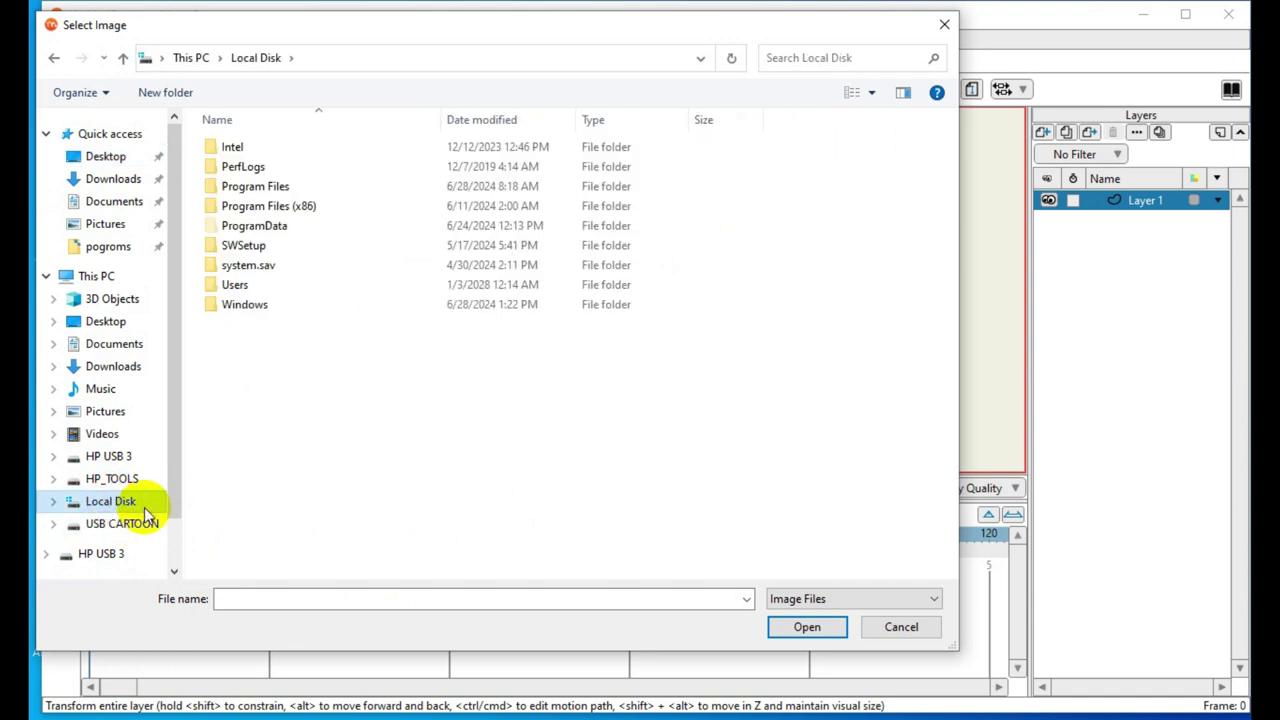
double_click(230, 290)
double_click(243, 183)
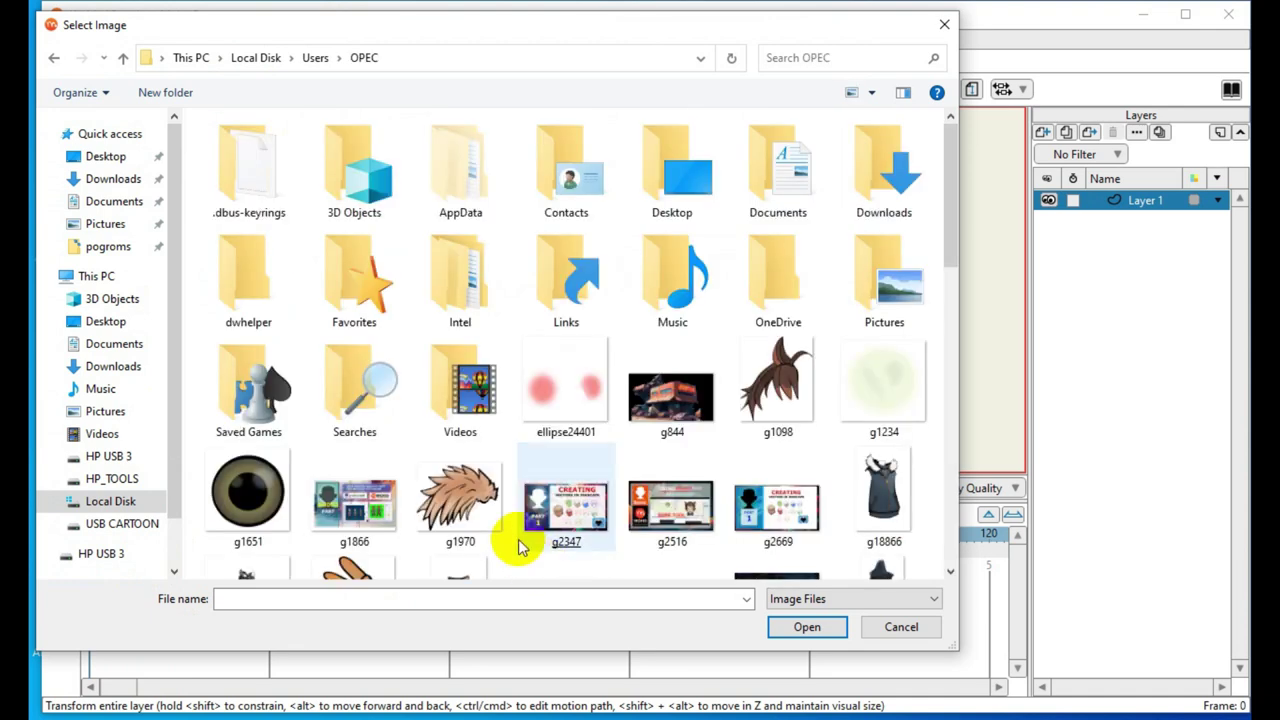
left_click_drag(948, 206, 928, 378)
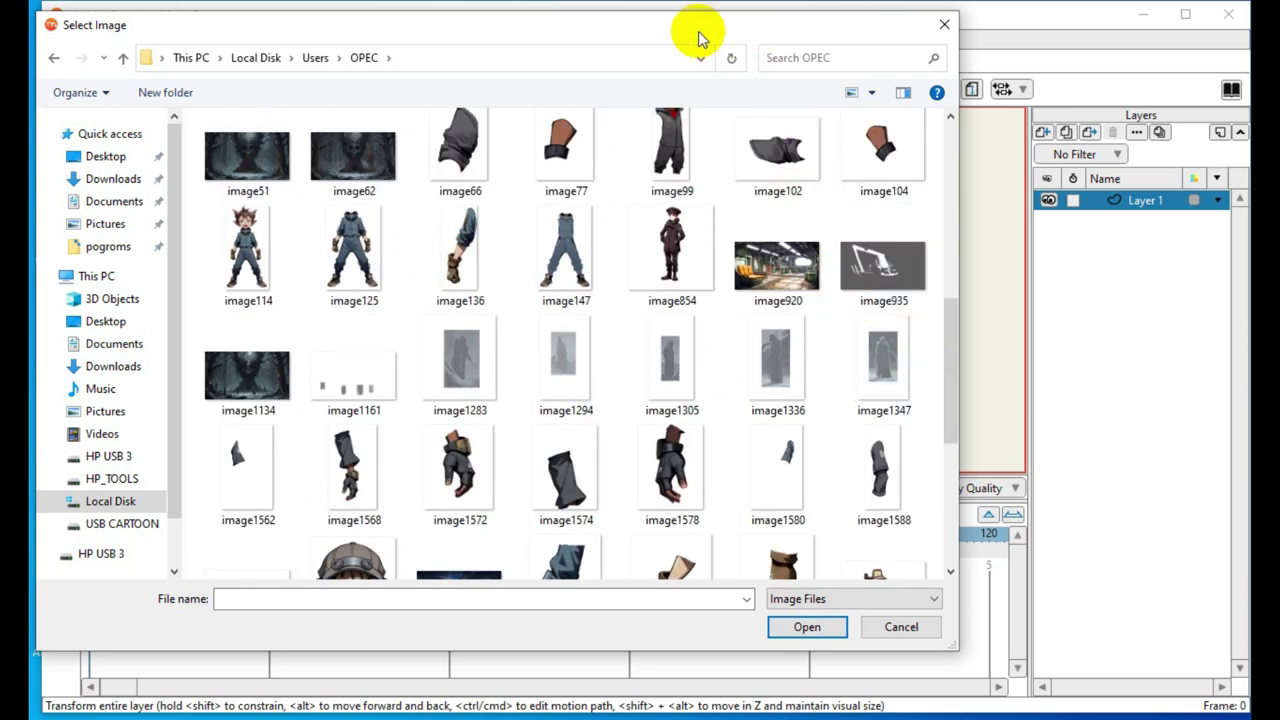
Bring image920.png into the project and add image935.png as a layer above it
left_click_drag(702, 33, 358, 97)
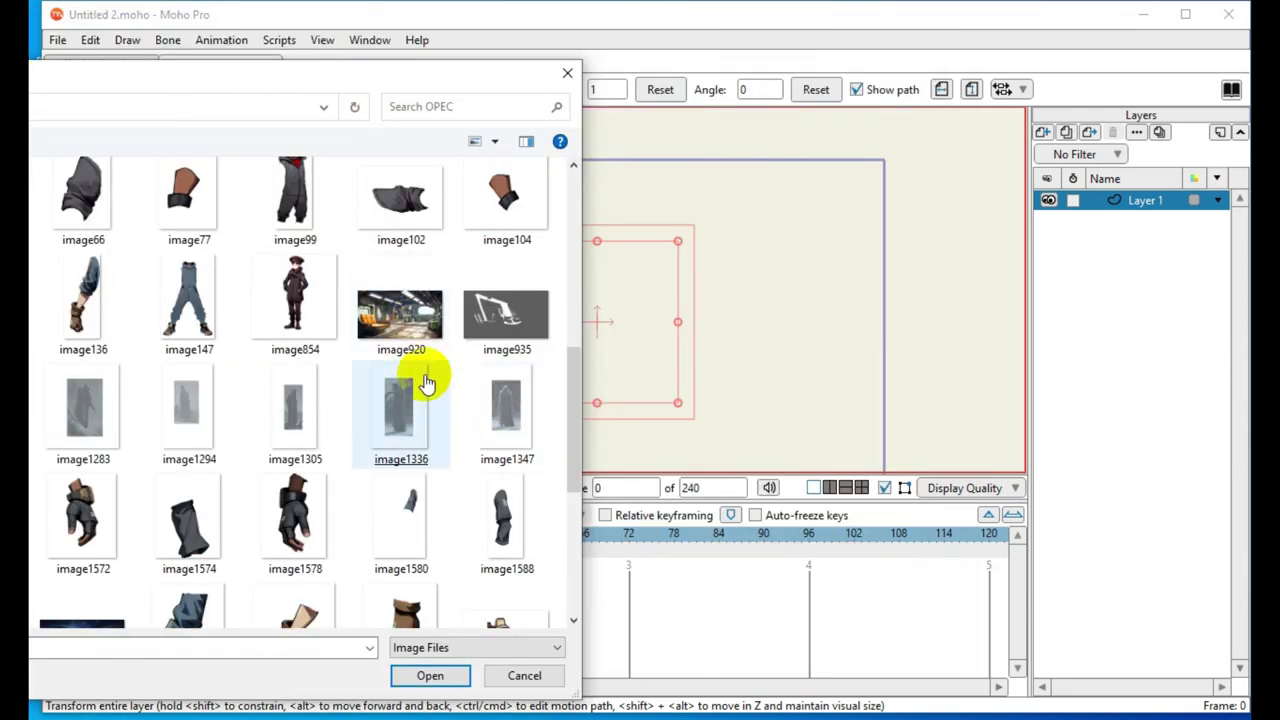
left_click(405, 325)
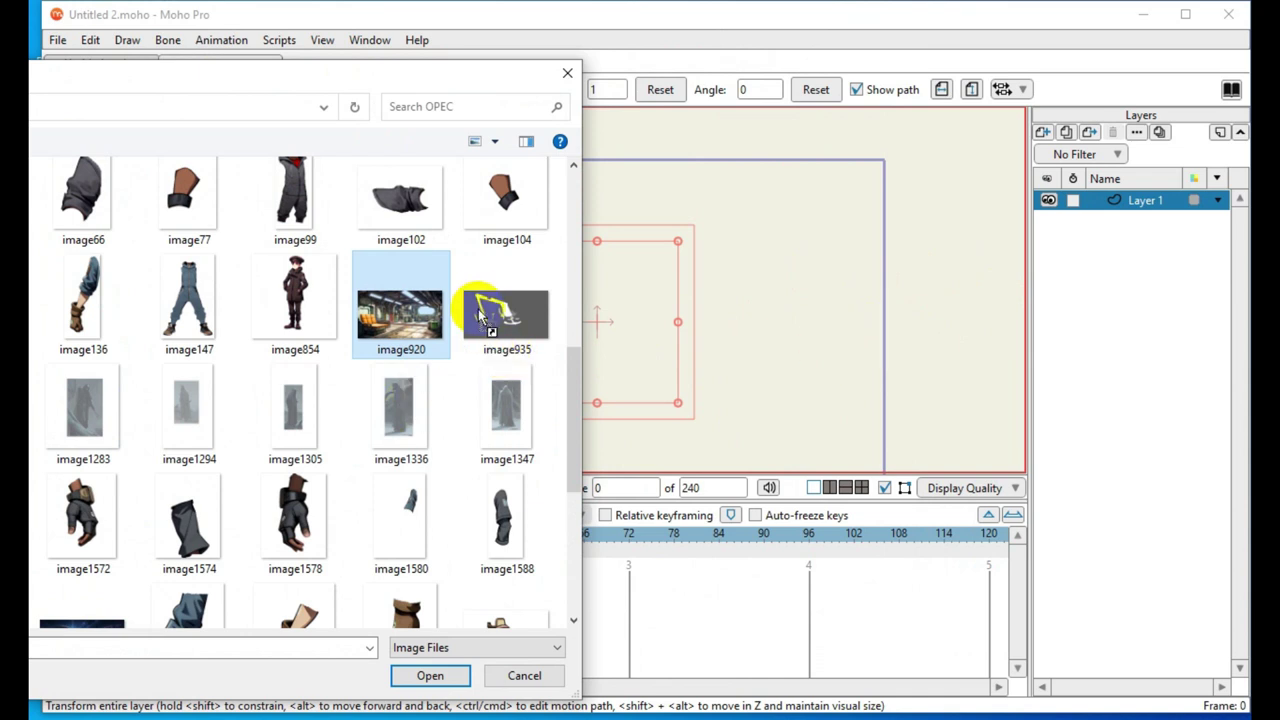
left_click_drag(502, 312, 910, 240)
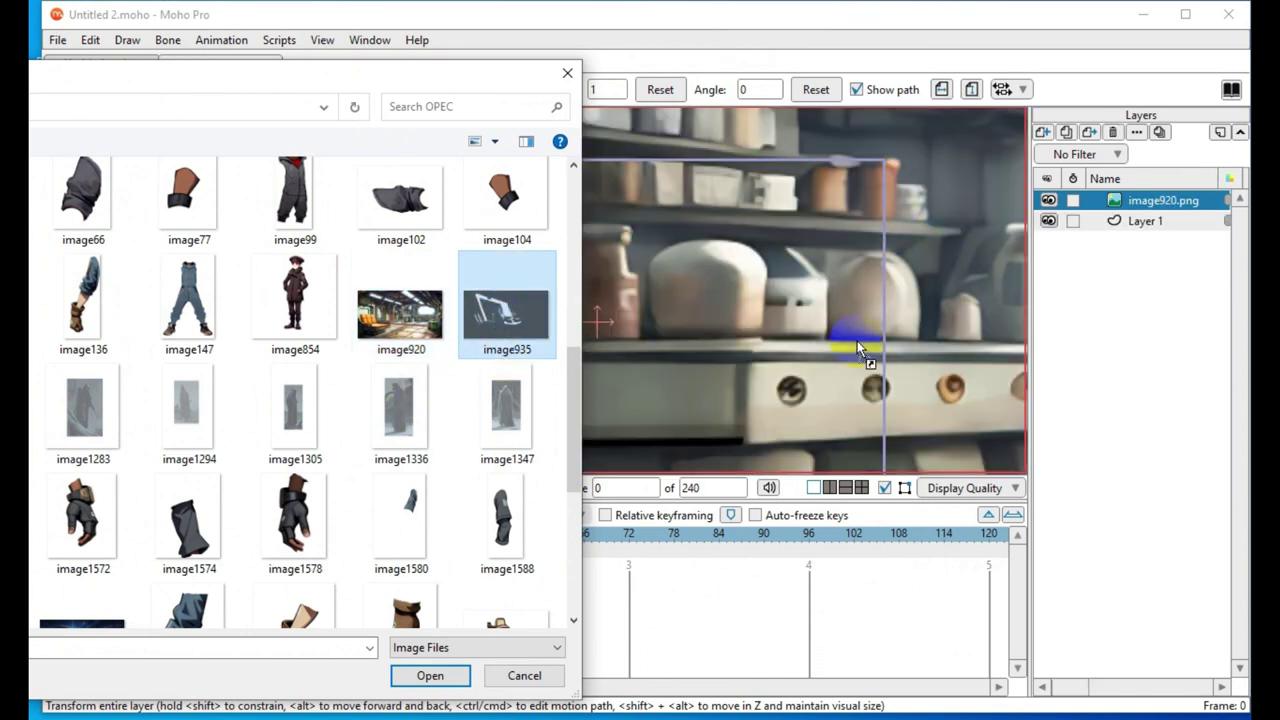
left_click_drag(624, 432, 728, 428)
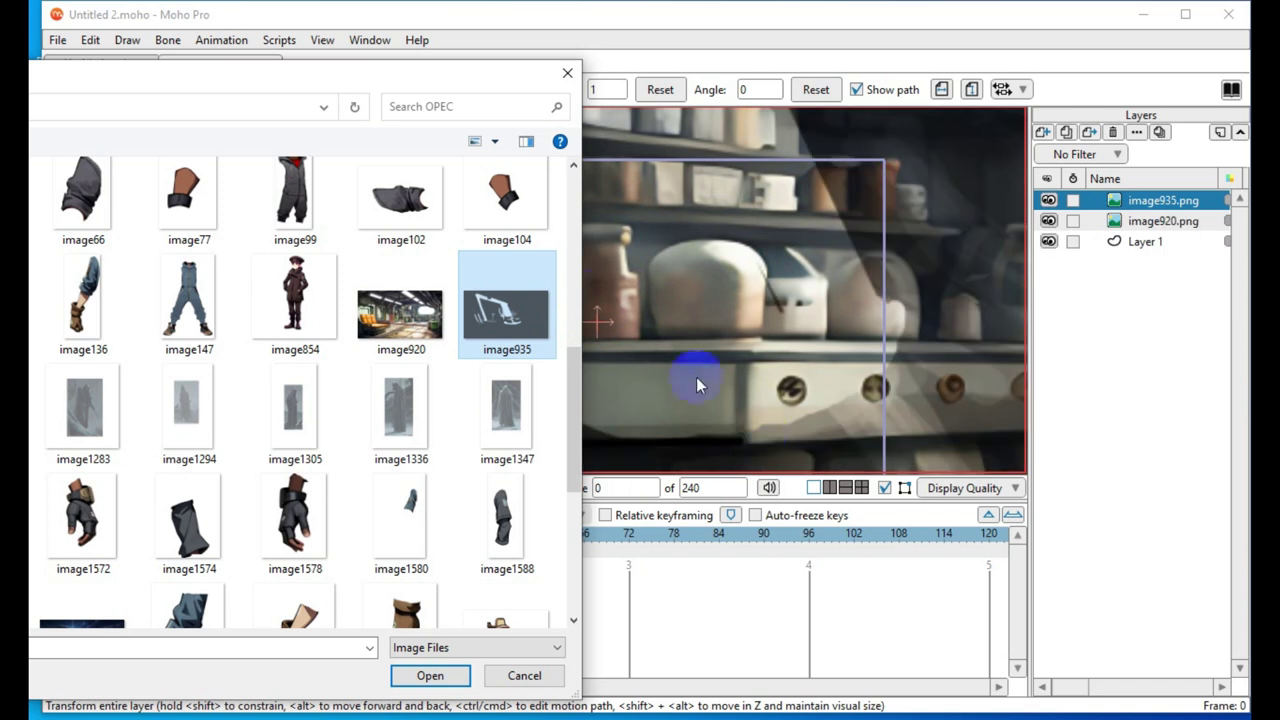
Add the exported glow path4643.png as the topmost image layer and close the image selection dialog
scroll(440, 183, "down", 4)
left_click(841, 361)
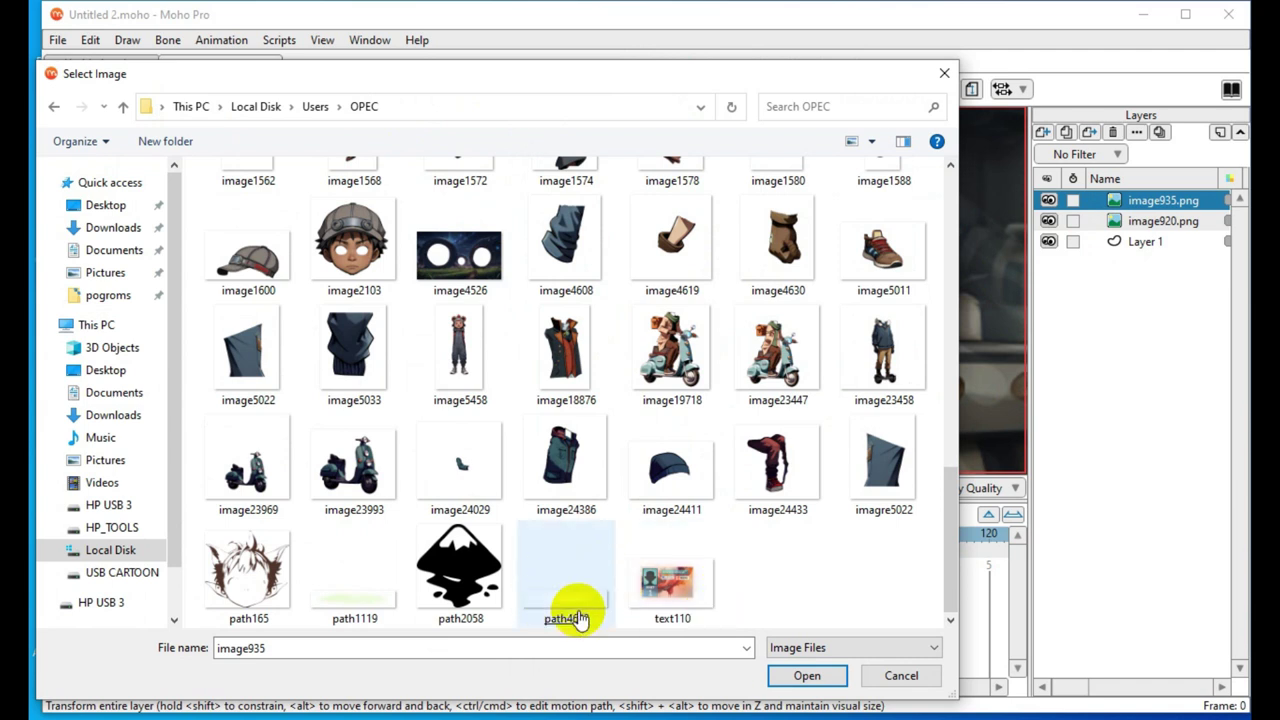
left_click_drag(550, 592, 1008, 330)
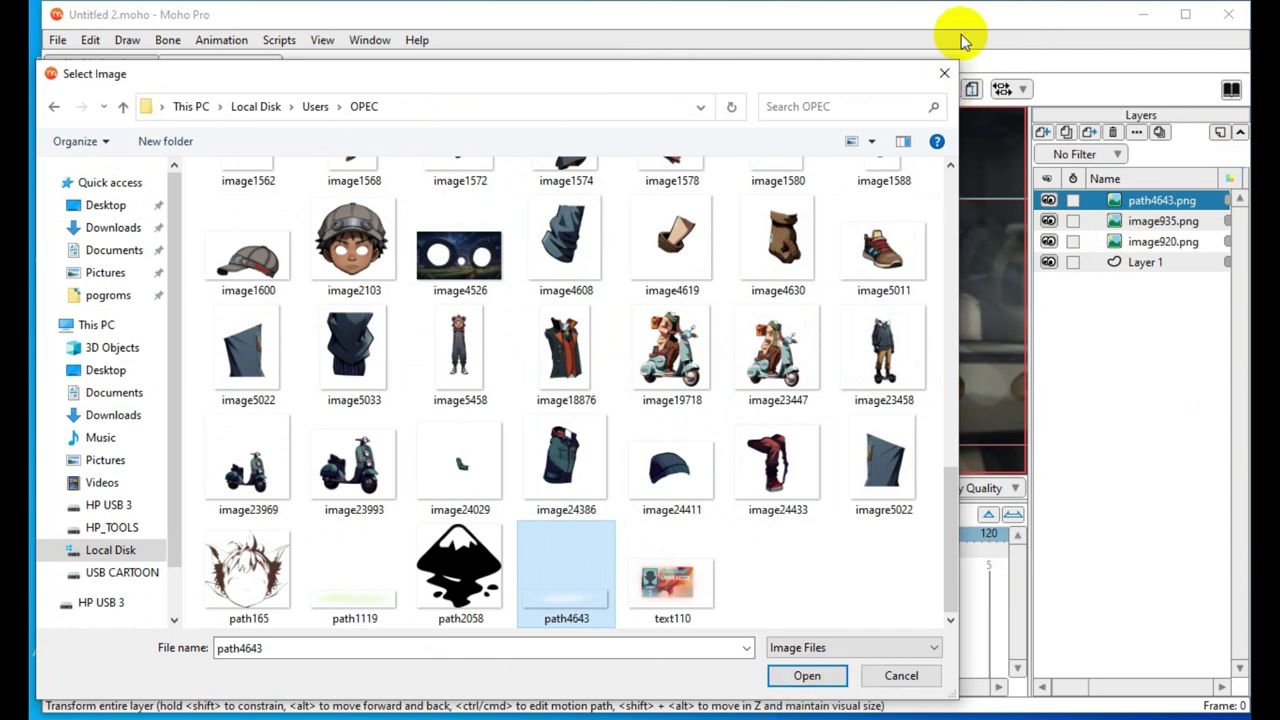
left_click(944, 73)
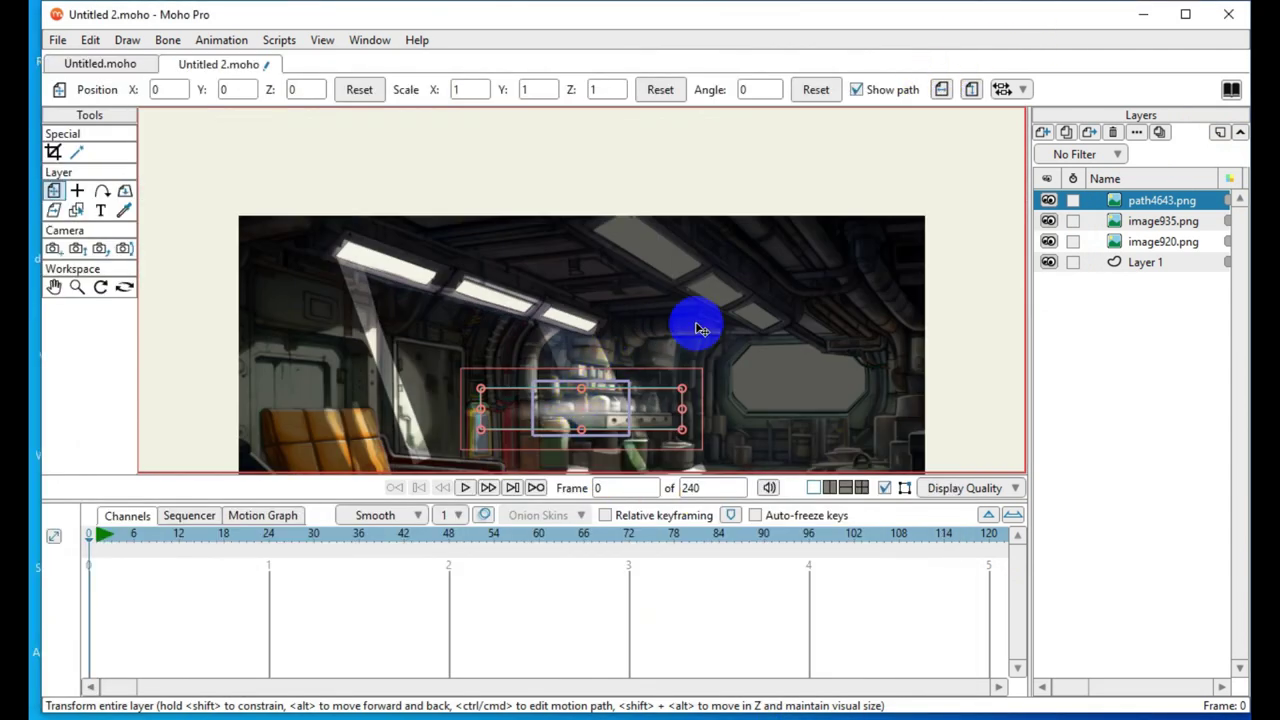
scroll(695, 326, "down", 4)
scroll(672, 404, "up", 8)
scroll(650, 305, "down", 5)
scroll(652, 296, "up", 5)
scroll(742, 265, "down", 2)
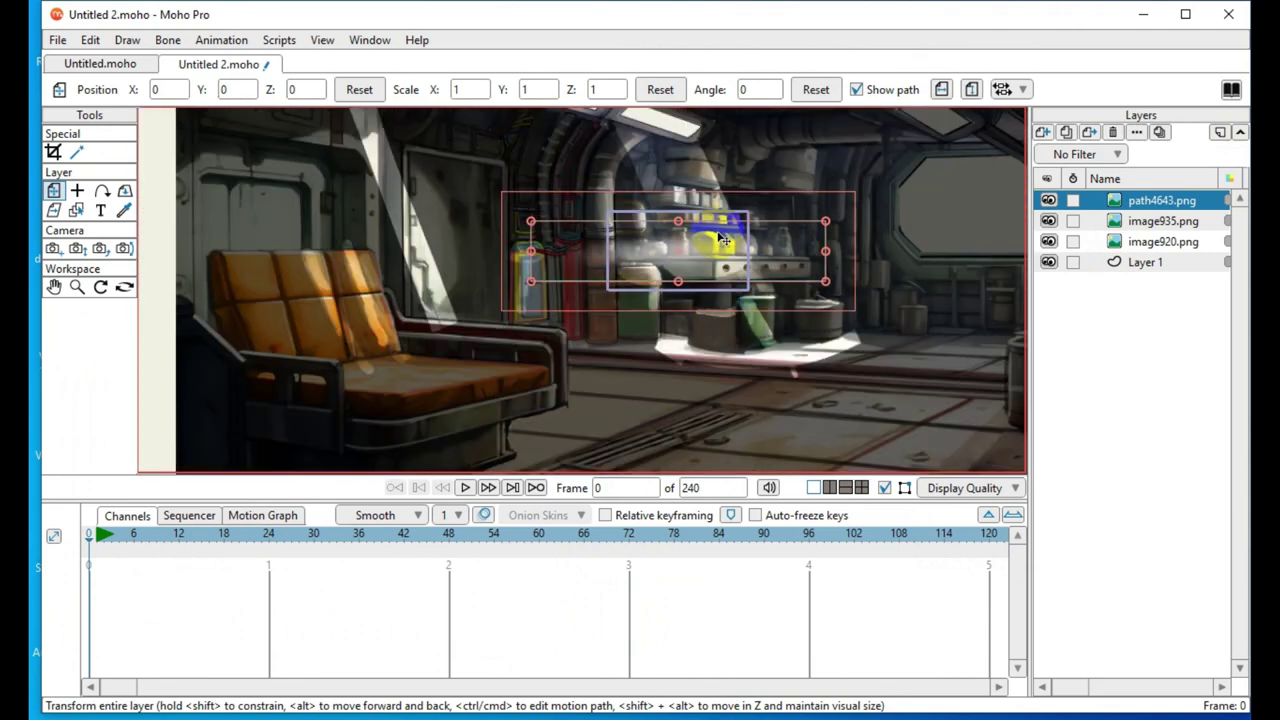
Add a group layer and move path4643.png, image935.png and image920.png into it, with image935.png uppermost and image920.png at the bottom
scroll(700, 270, "down", 4)
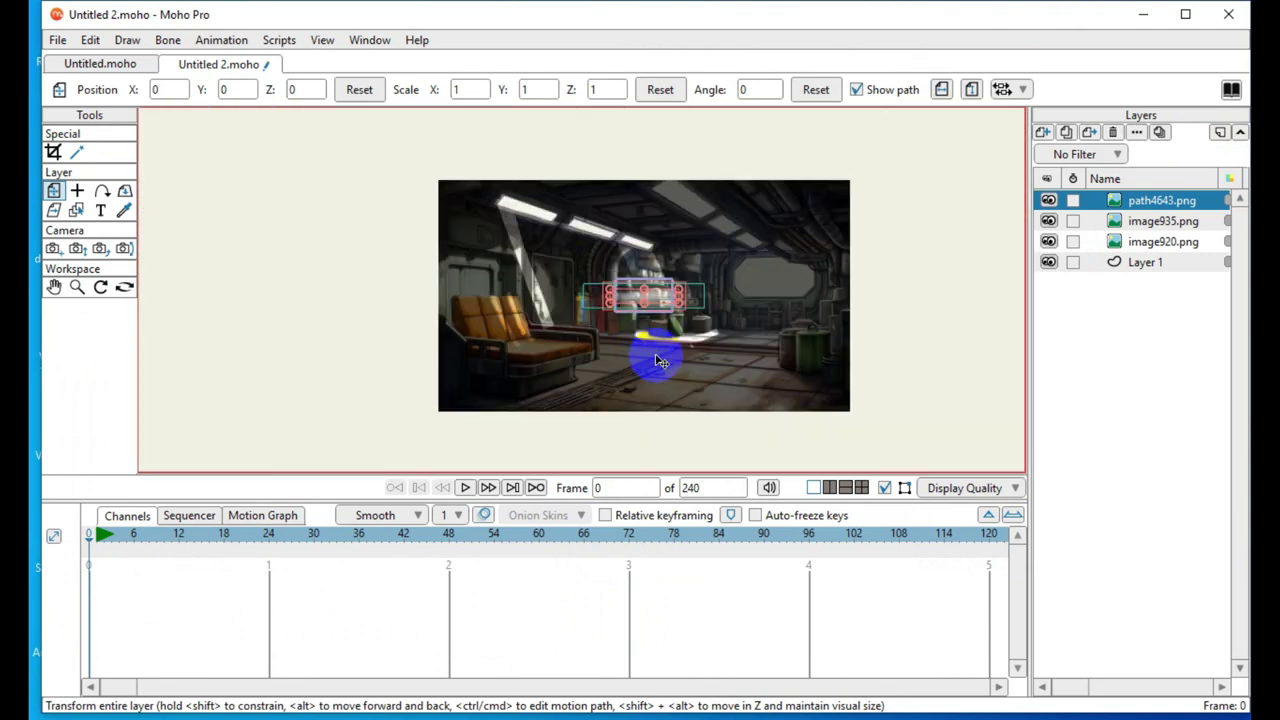
left_click(1042, 133)
left_click(1098, 205)
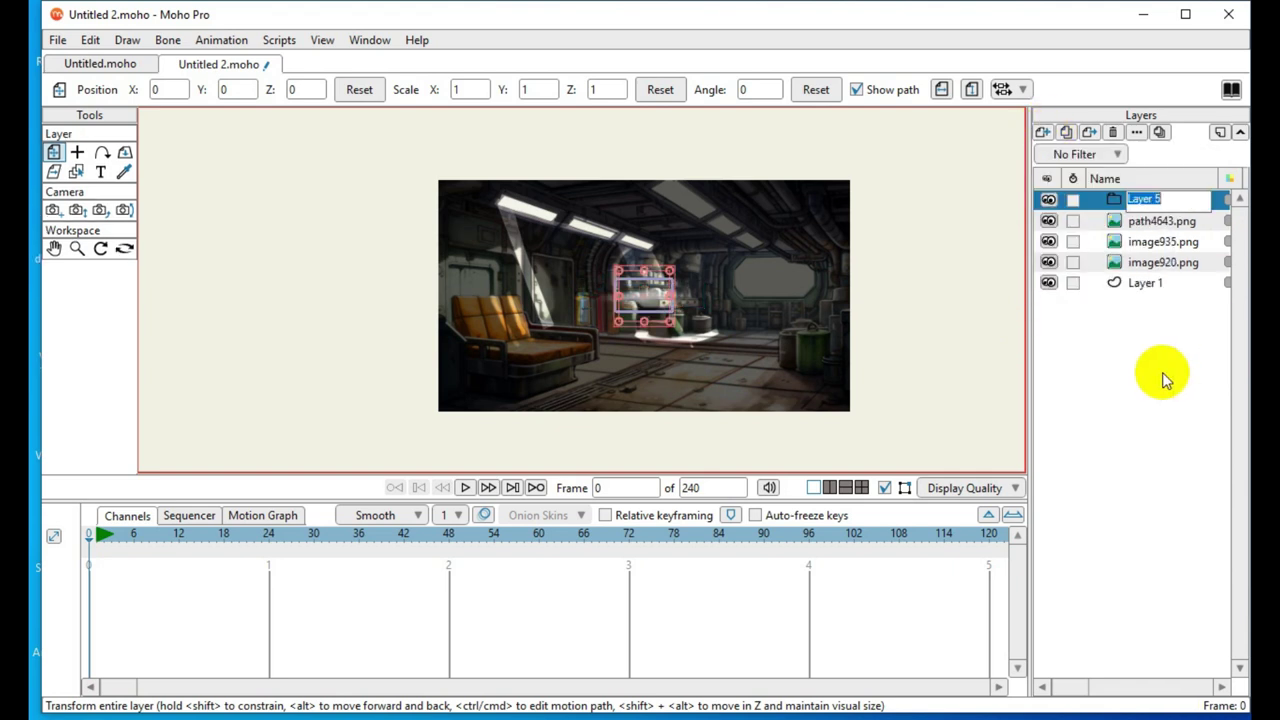
left_click(1146, 223)
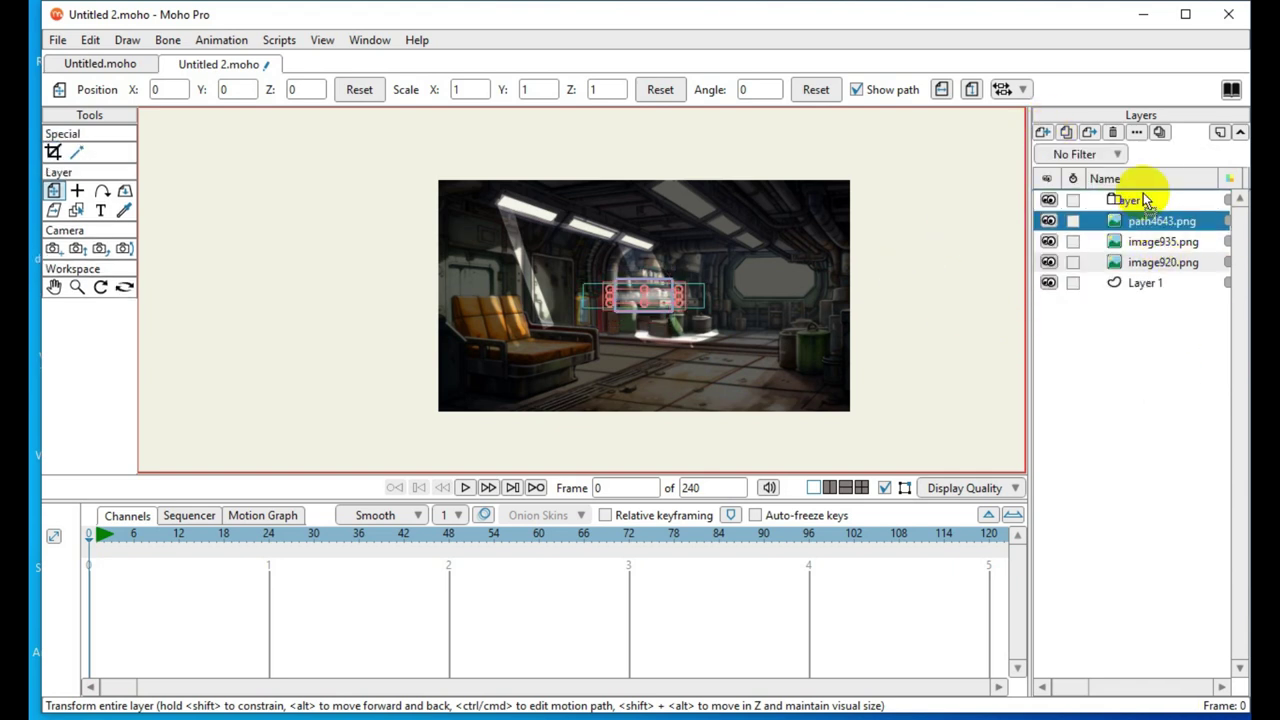
left_click_drag(1150, 203, 1180, 199)
left_click(1157, 243)
left_click(1149, 264)
Scale the group holding the three images down to about 0.146 so the room picture just fills the camera frame
right_click(1131, 201)
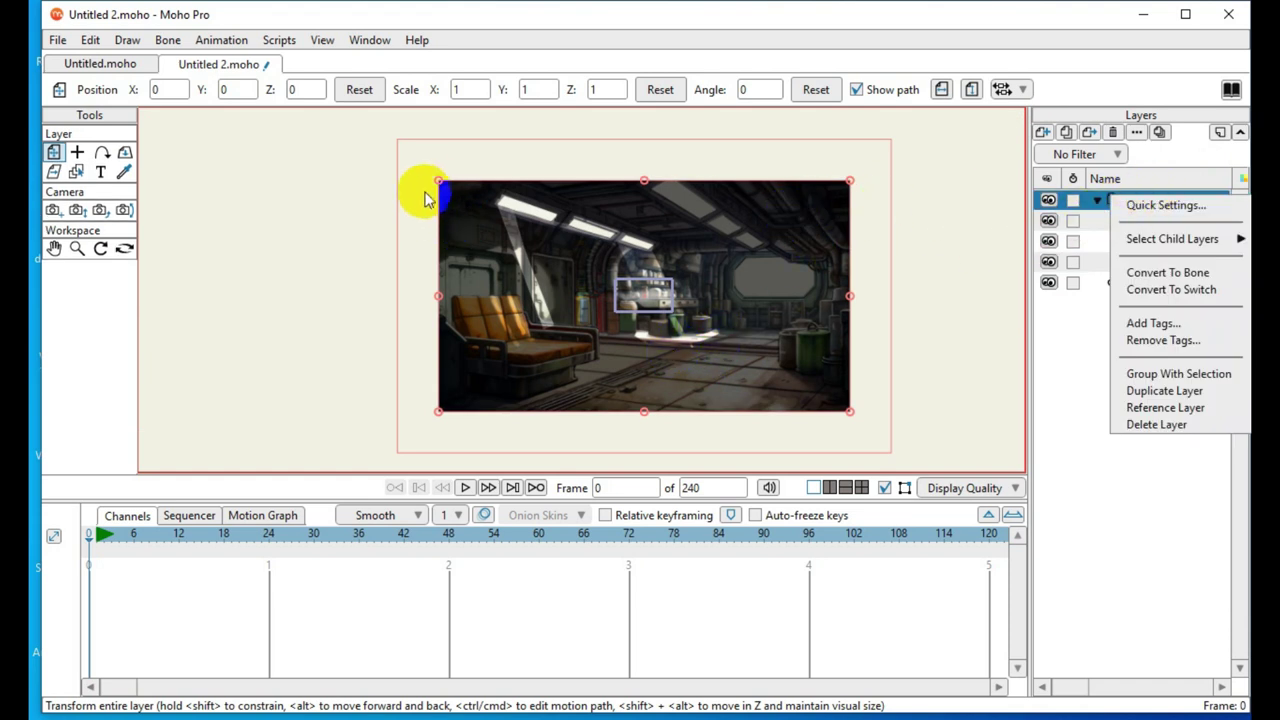
left_click_drag(440, 183, 697, 311)
scroll(470, 262, "up", 3)
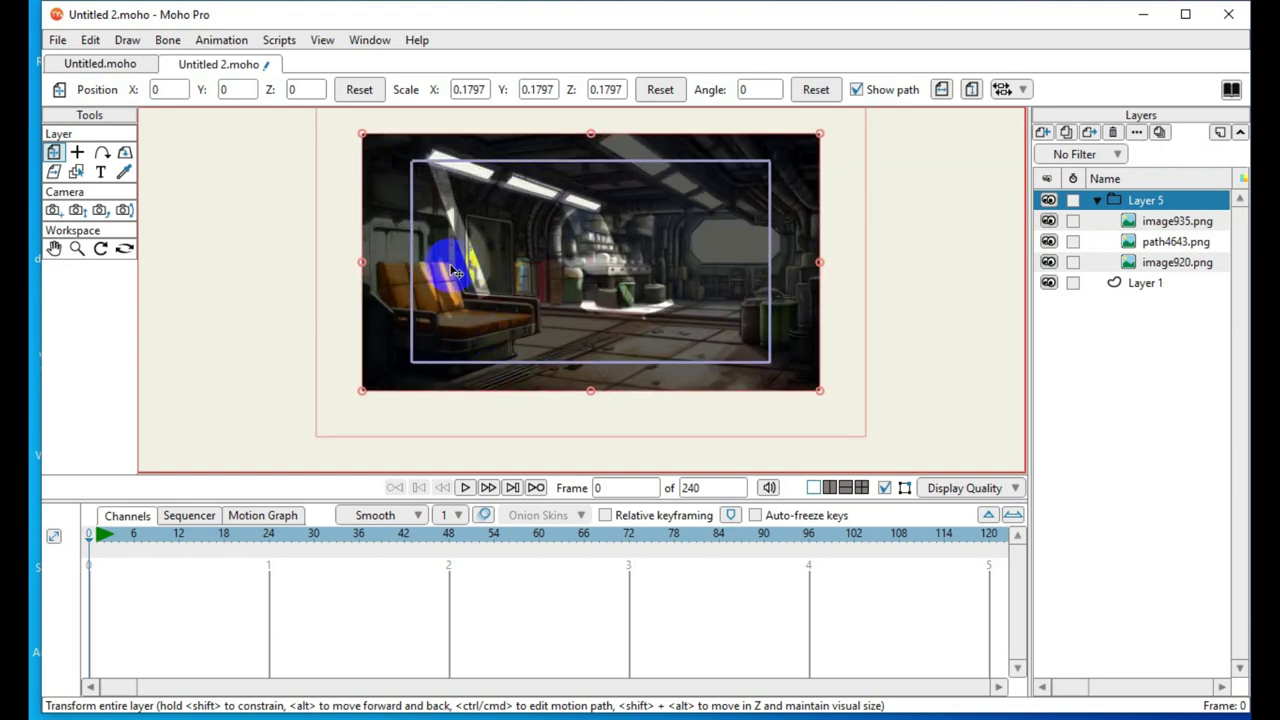
scroll(697, 384, "up", 4)
scroll(632, 377, "down", 7)
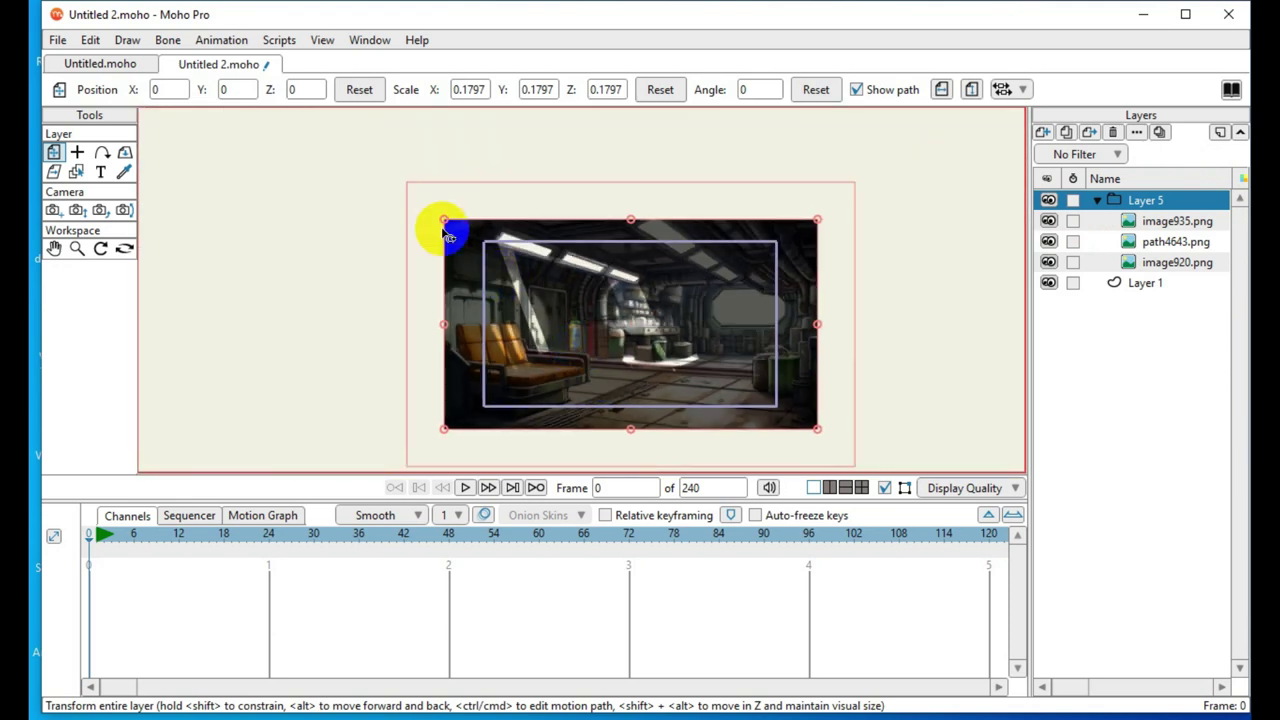
left_click_drag(447, 222, 485, 246)
scroll(700, 385, "up", 5)
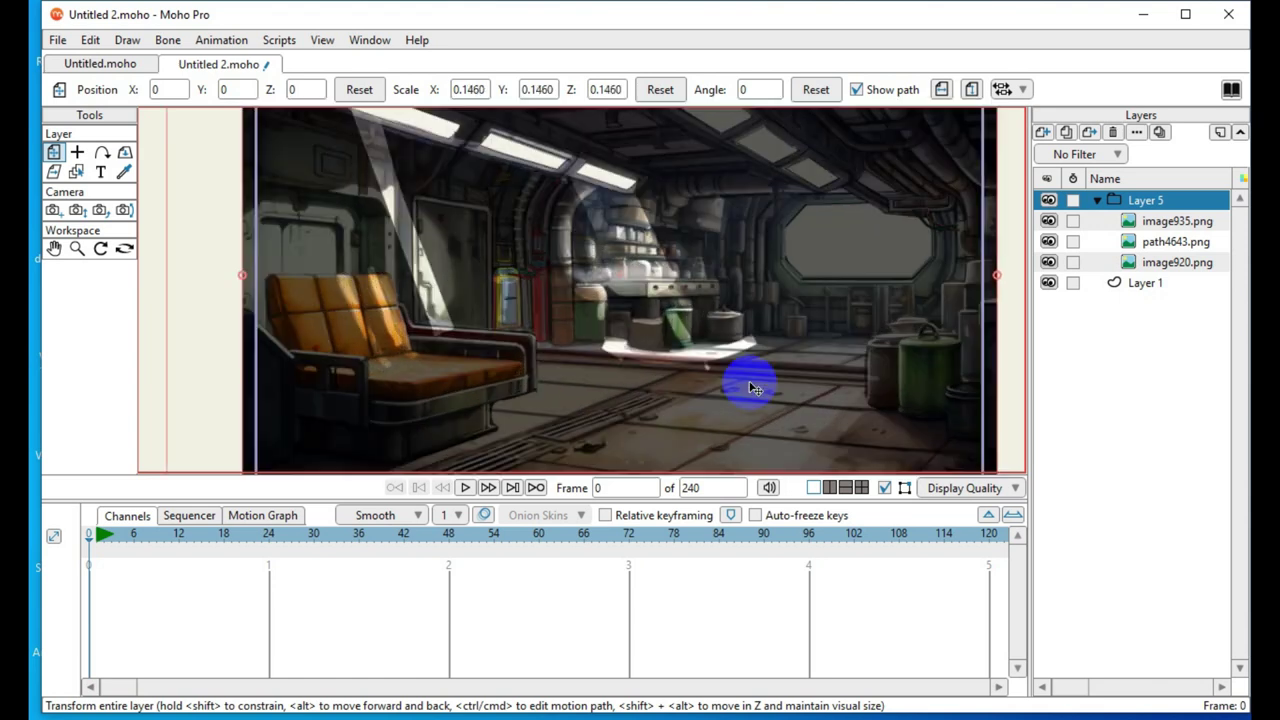
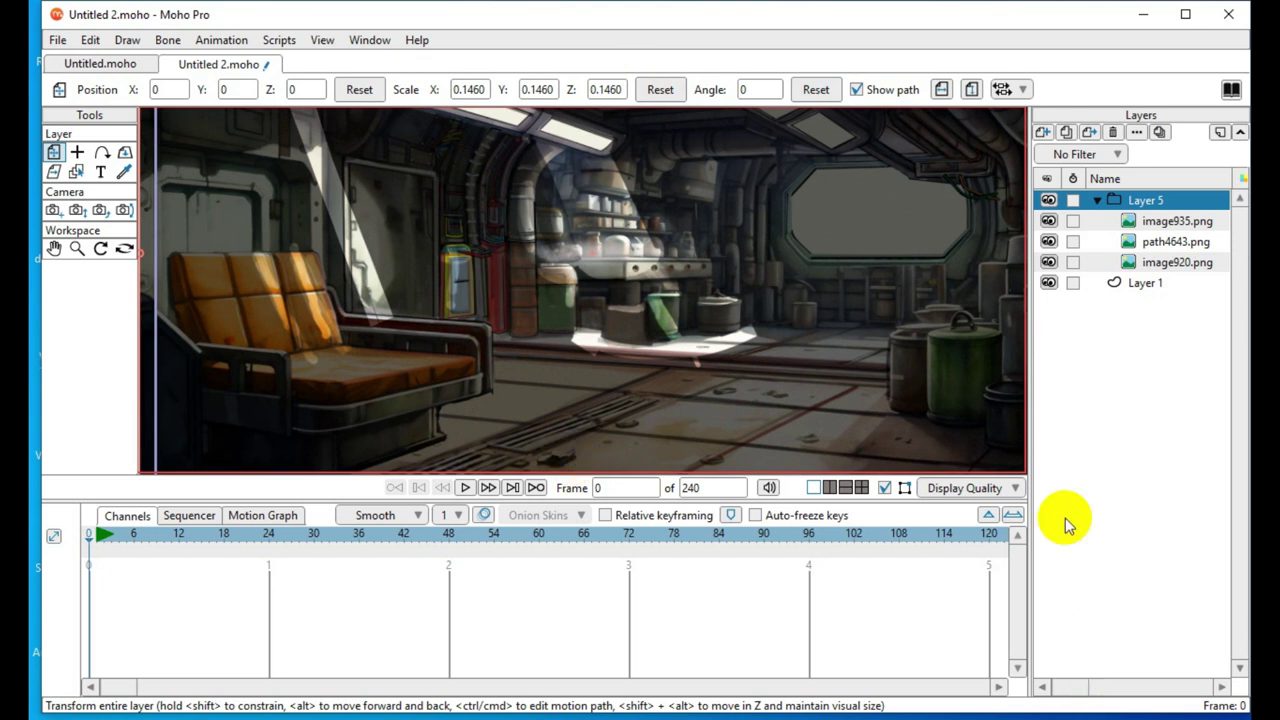
Move the path4643.png glow near the ceiling lamps and stretch it vertically to a Y scale of about 2.54
left_click(1160, 245)
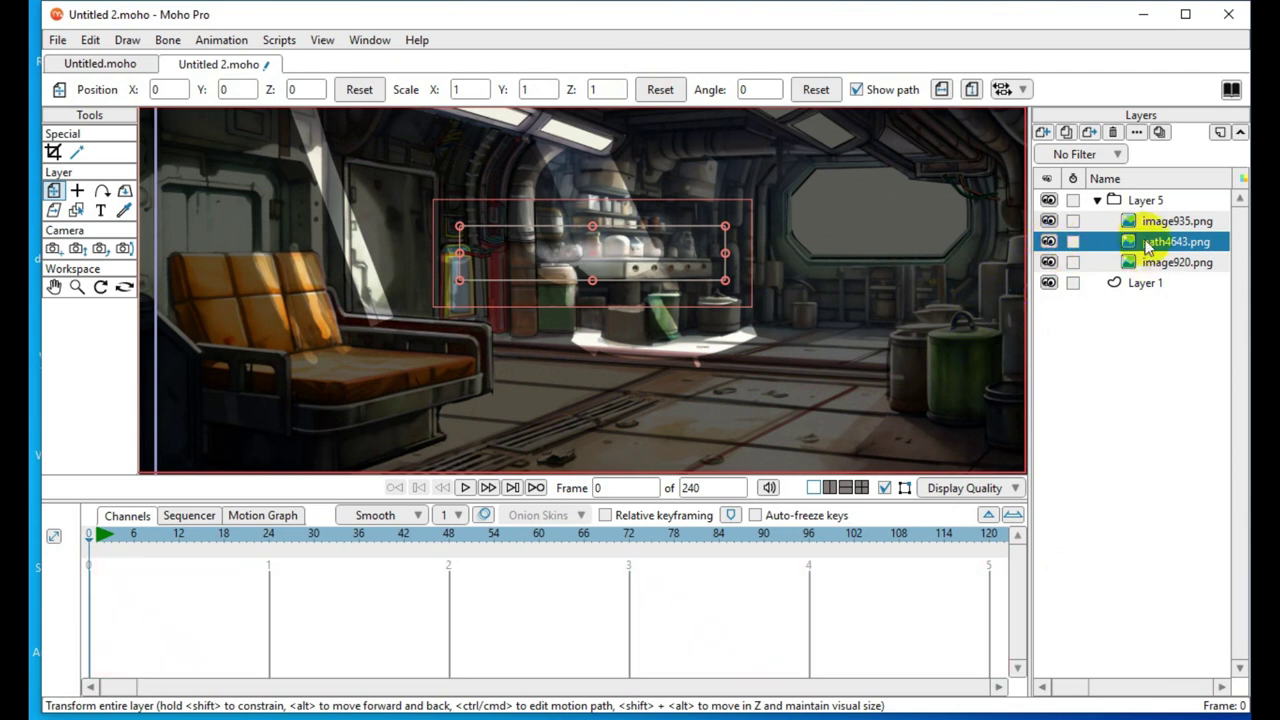
scroll(615, 322, "down", 3)
left_click_drag(605, 282, 711, 360)
scroll(663, 370, "up", 1)
scroll(663, 370, "up", 4)
left_click_drag(640, 397, 708, 280)
left_click_drag(713, 333, 714, 380)
scroll(697, 300, "down", 3)
scroll(690, 298, "up", 3)
Position the stretched glow over the ceiling lamp nearest the shelves, at about X -0.14, Y 3.42
left_click_drag(656, 291, 370, 271)
scroll(630, 389, "down", 5)
scroll(505, 306, "up", 4)
left_click_drag(548, 378, 508, 163)
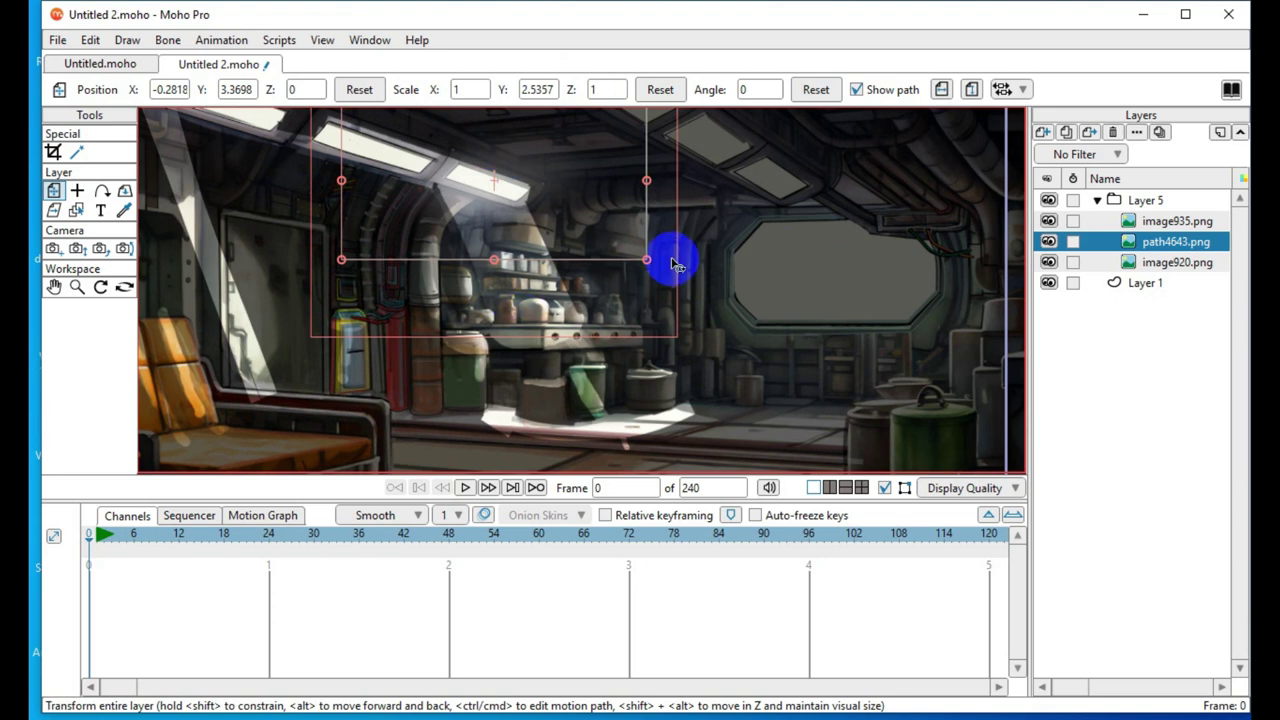
scroll(672, 263, "down", 3)
scroll(586, 249, "up", 5)
left_click_drag(437, 382, 703, 236)
scroll(693, 253, "down", 3)
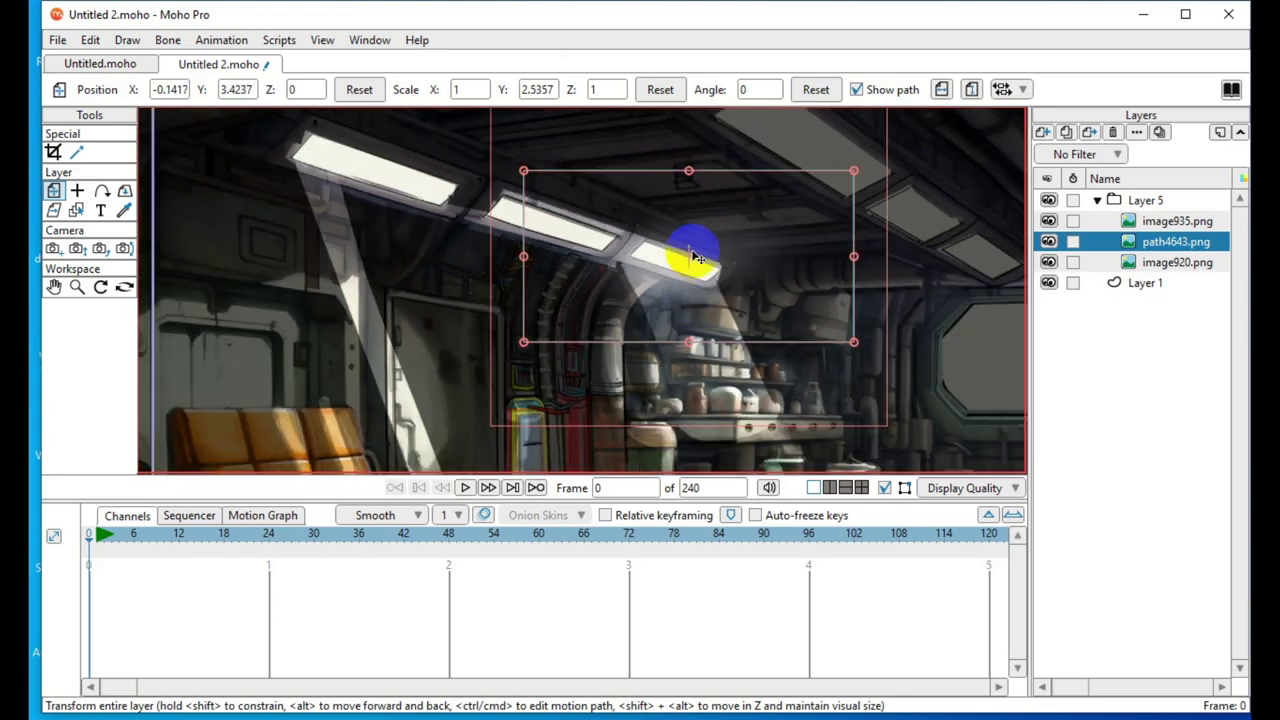
Rename the path4643.png layer as blur 1
double_click(1110, 245)
type("blur")
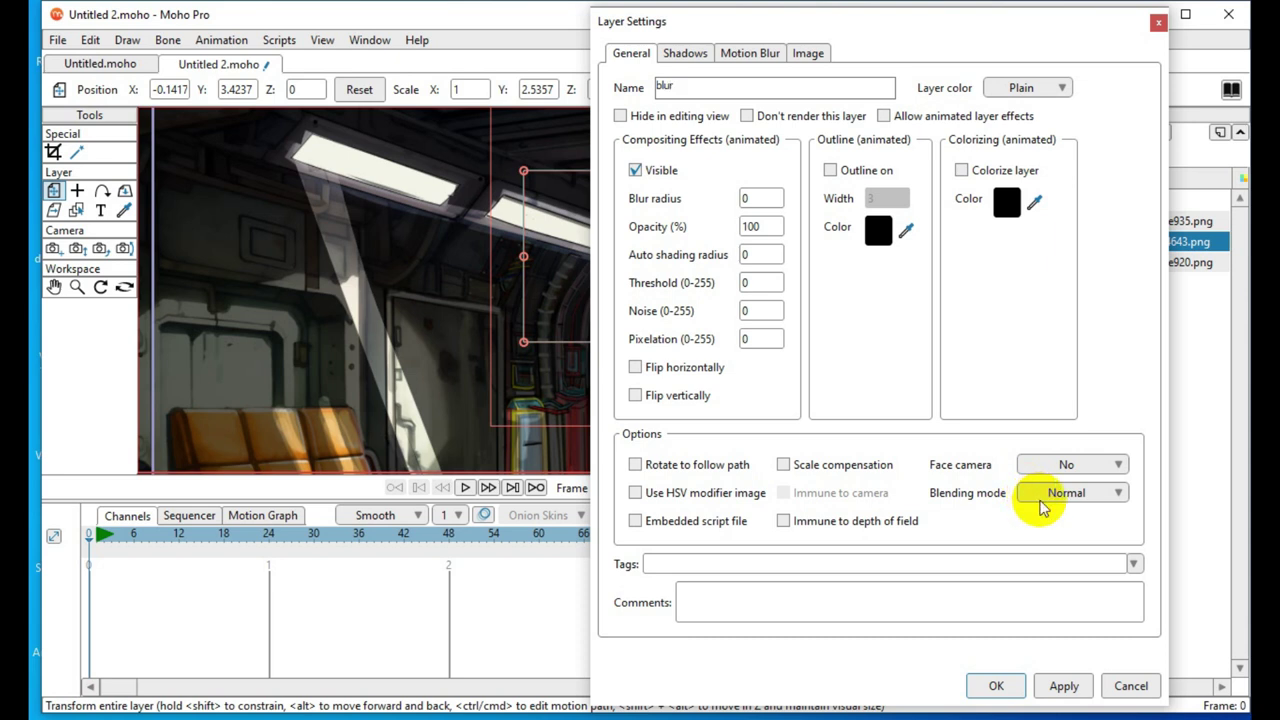
type("1")
left_click(1058, 686)
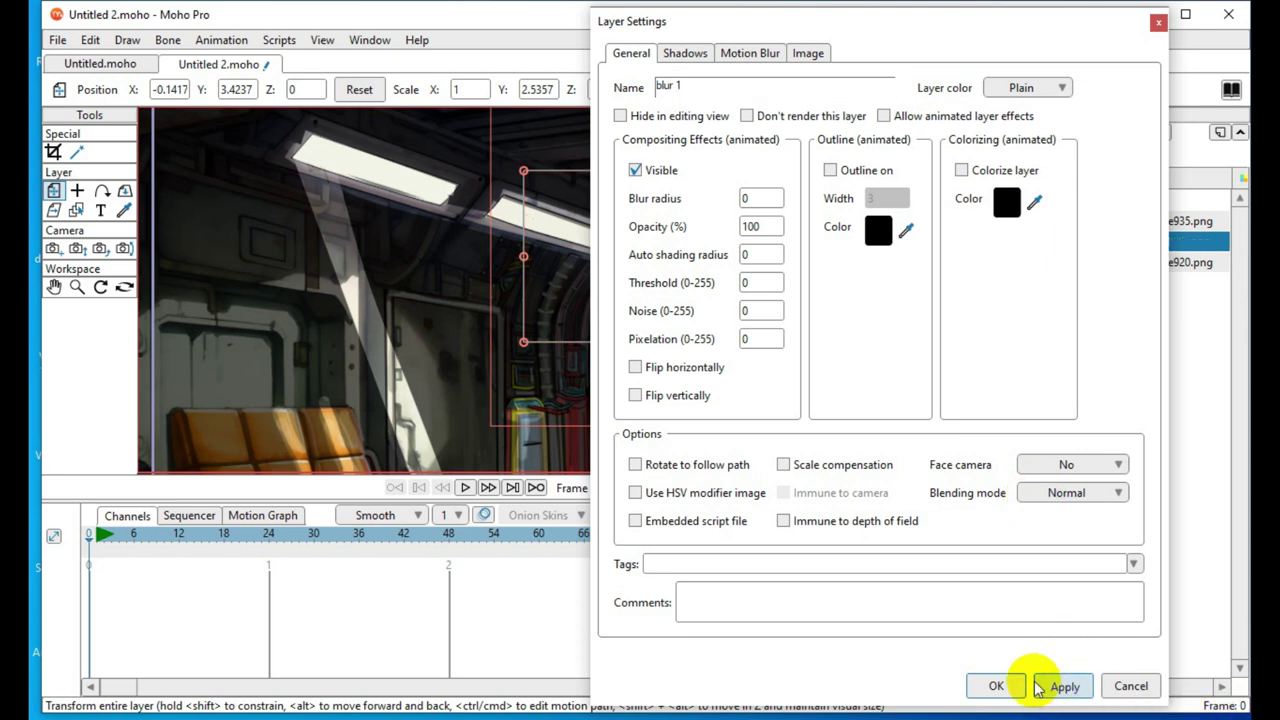
left_click(996, 686)
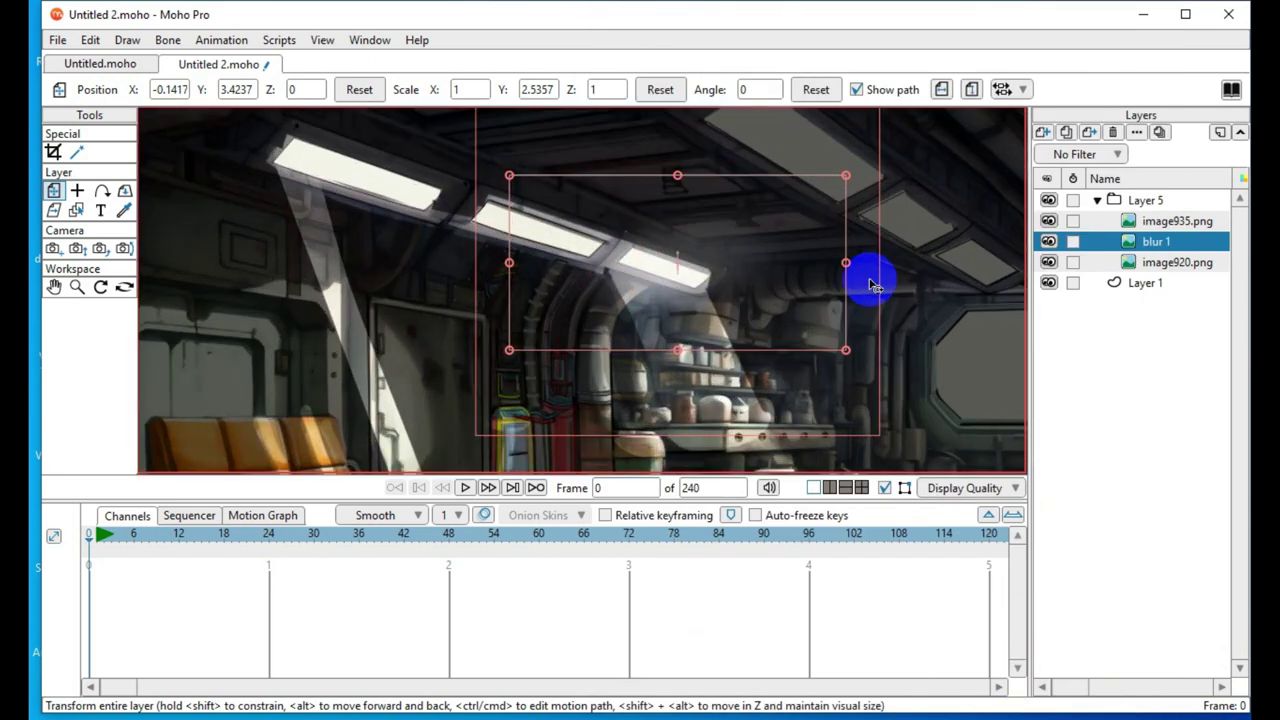
Duplicate the blur 1 glow twice and place the uppermost copy over the lamp above the chair, rotated about -5.3 degrees
left_click(1066, 132)
left_click(1066, 132)
double_click(1155, 241)
left_click_drag(622, 350, 460, 175)
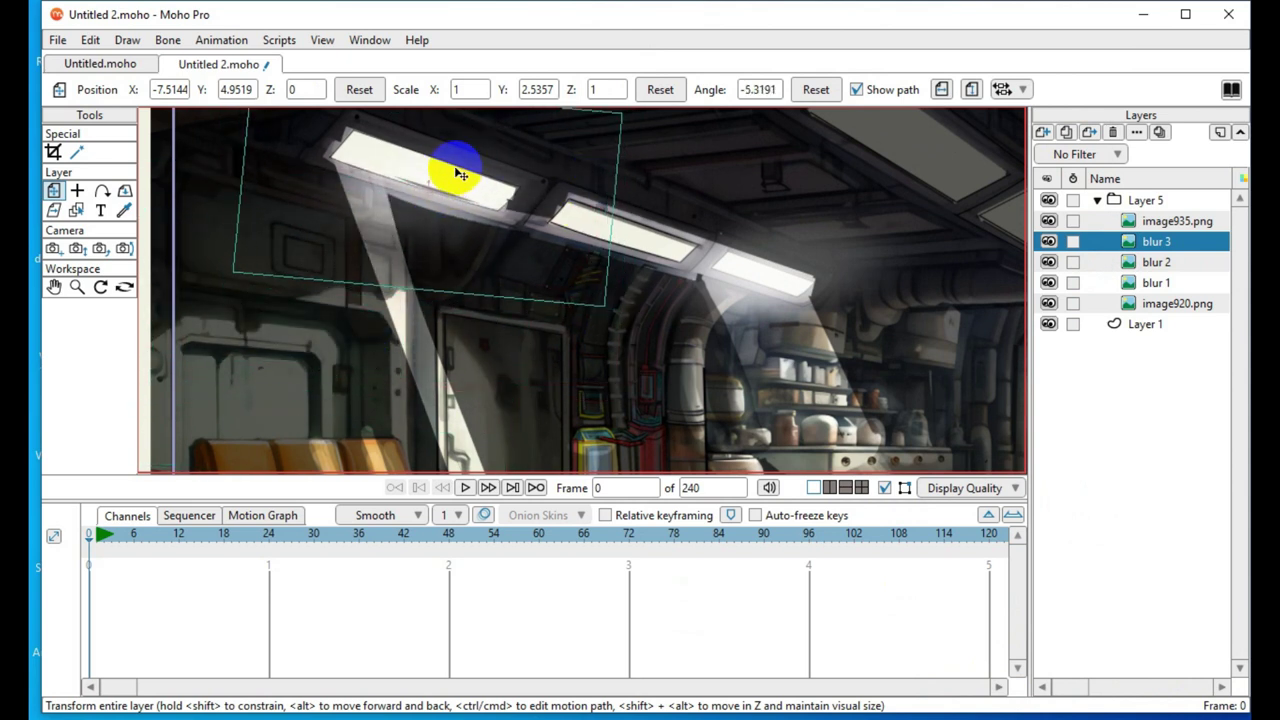
Place the blur 2 glow over the middle ceiling lamp, at about X -3.09, Y 4.36
left_click(1199, 262)
left_click_drag(771, 337, 650, 222)
scroll(563, 373, "down", 6)
scroll(508, 300, "up", 3)
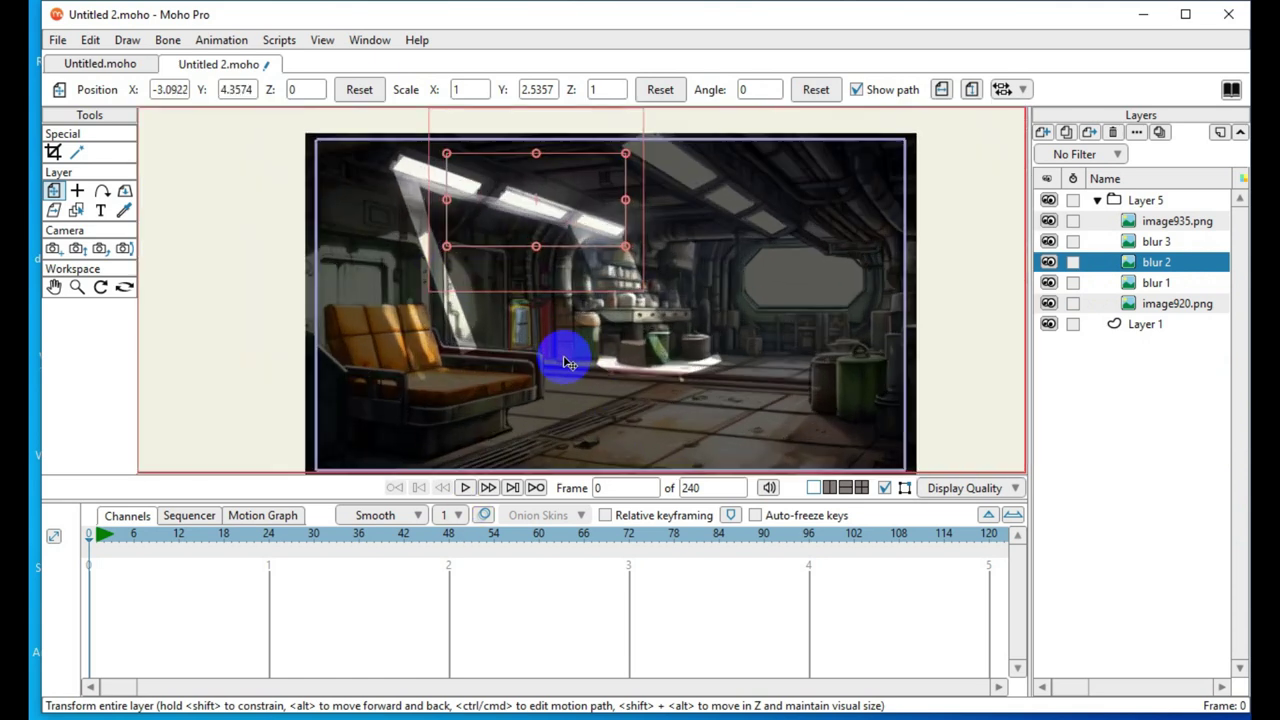
Examine the lighting composition, switching the visibility of the image920.png room picture and the blur 1 glow off and on
left_click(1160, 305)
left_click(1053, 306)
left_click(1053, 306)
scroll(565, 341, "down", 6)
scroll(496, 330, "up", 4)
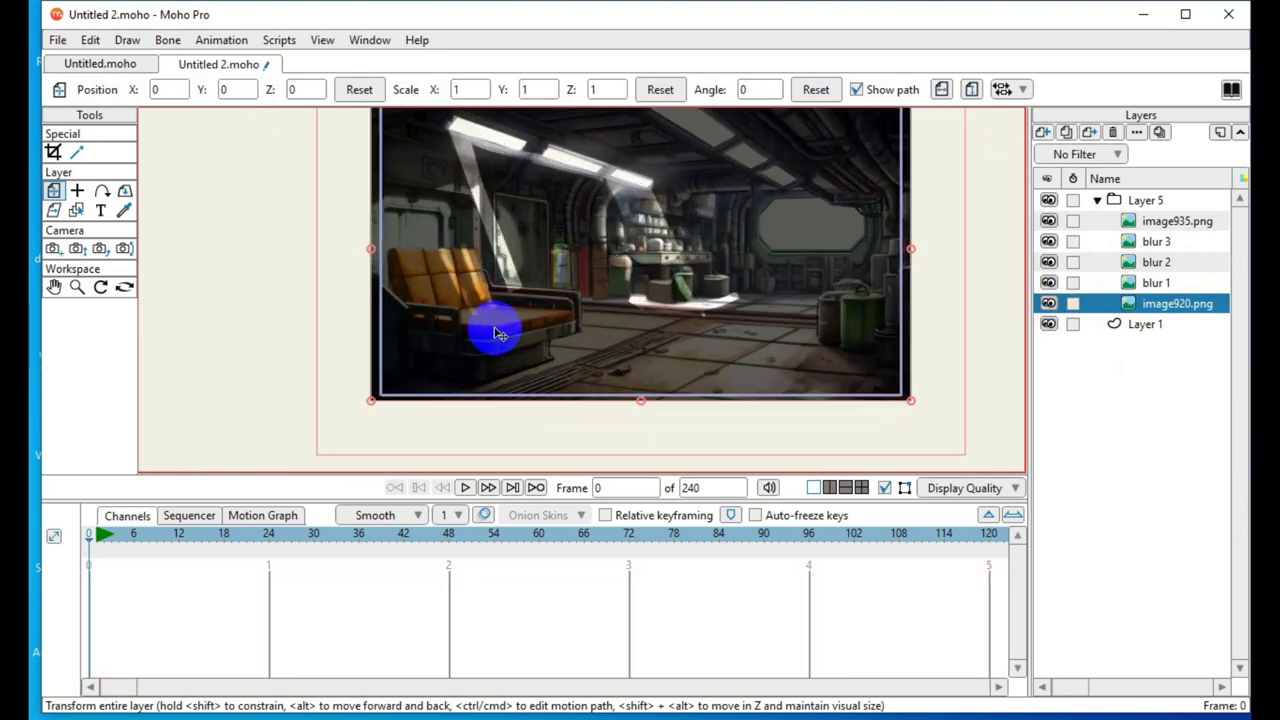
scroll(686, 343, "up", 3)
scroll(677, 237, "down", 3)
scroll(646, 271, "up", 1)
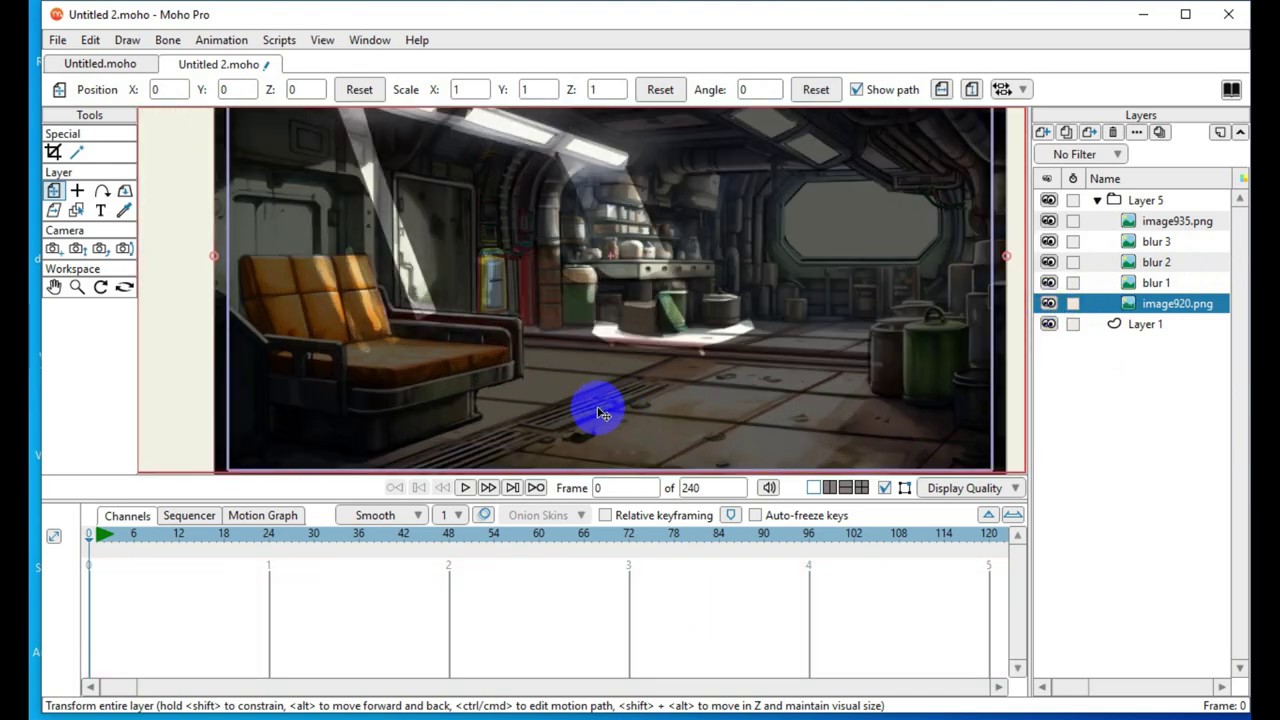
scroll(600, 414, "down", 2)
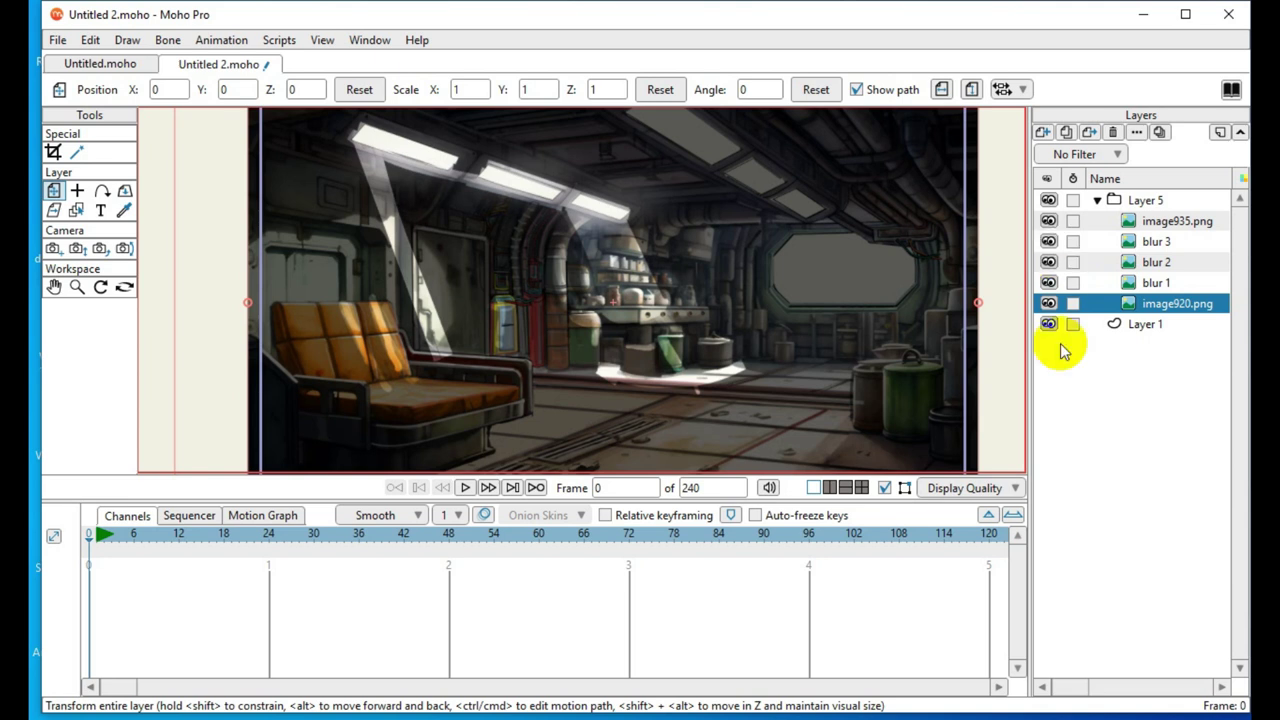
left_click(1049, 304)
left_click(1049, 305)
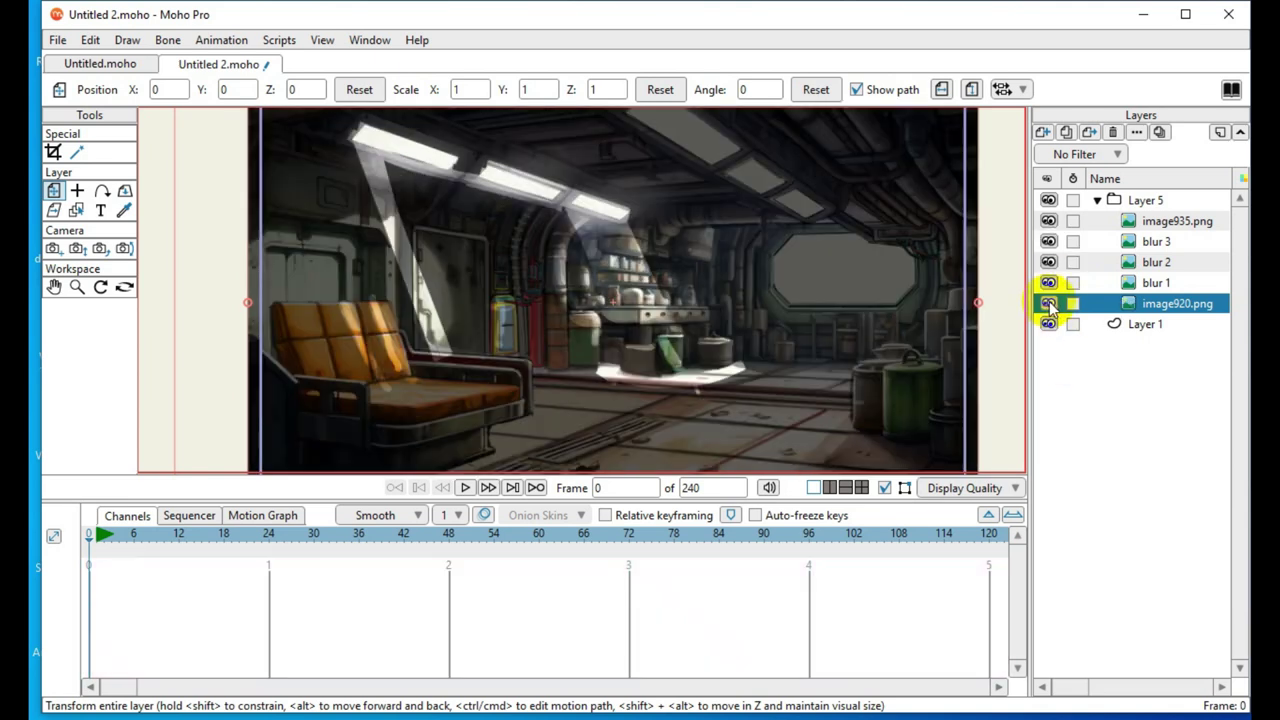
left_click(1049, 284)
left_click(1049, 284)
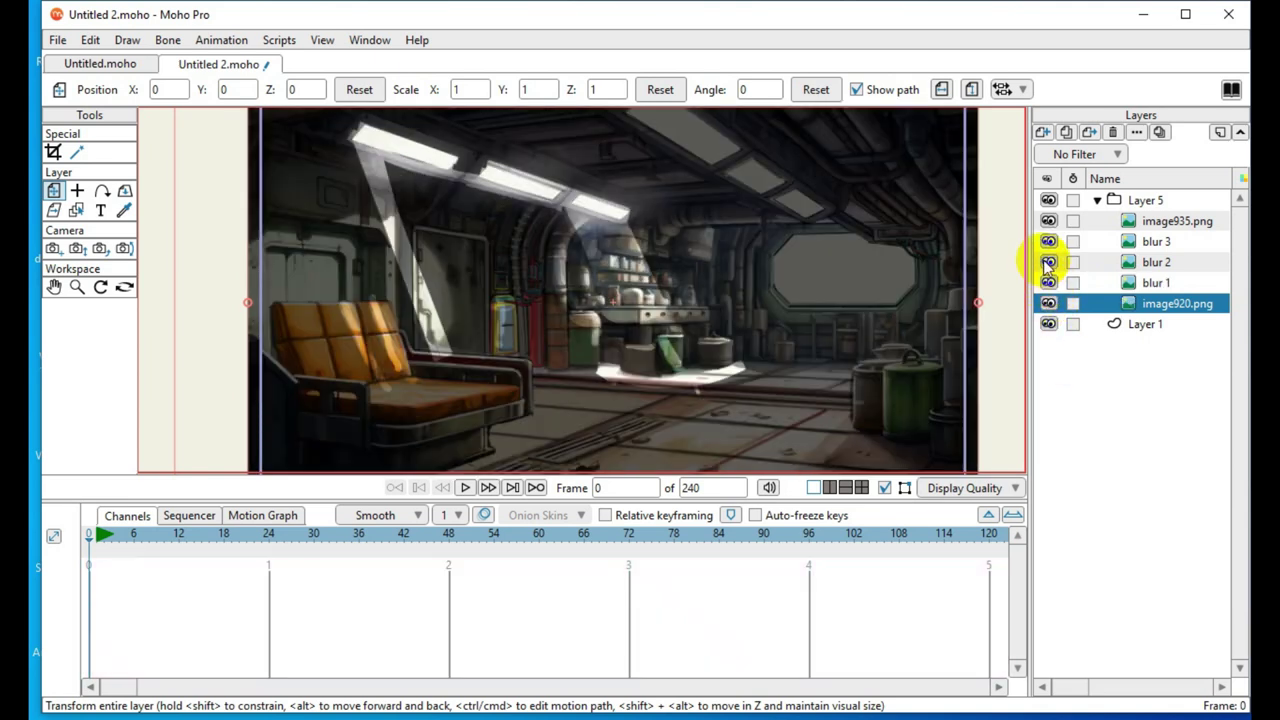
Hide the blur 2 and blur 3 glows and compare the room with the image935.png shading off and on
left_click(1049, 262)
left_click(1049, 241)
left_click(1049, 221)
left_click(1050, 221)
left_click(1050, 221)
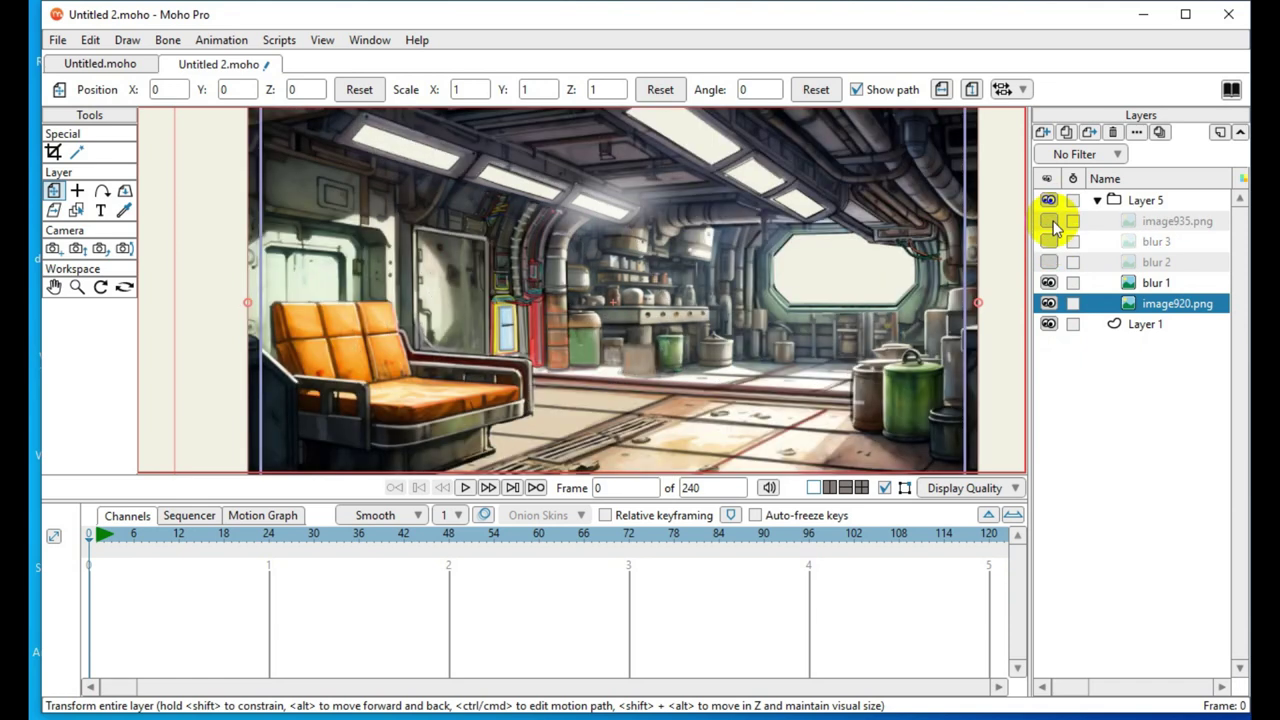
left_click(1050, 221)
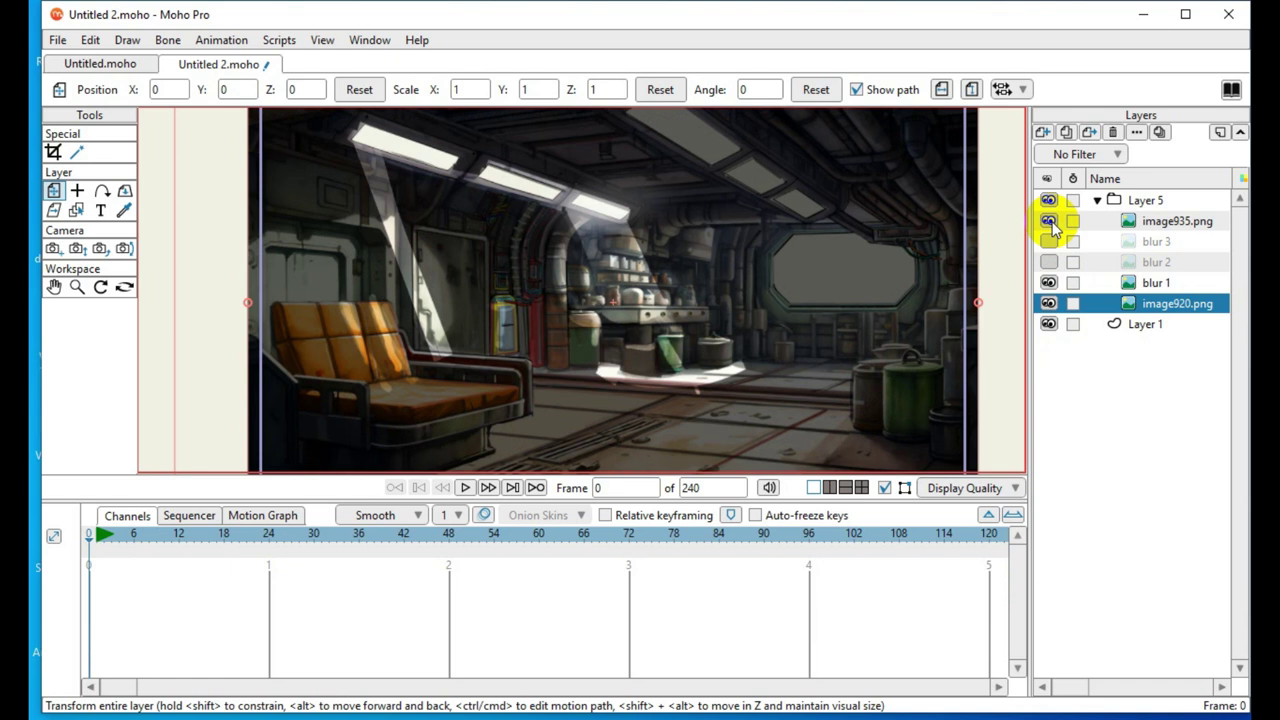
left_click(1052, 222)
left_click(1053, 225)
scroll(531, 331, "down", 2)
left_click_drag(602, 336, 576, 374)
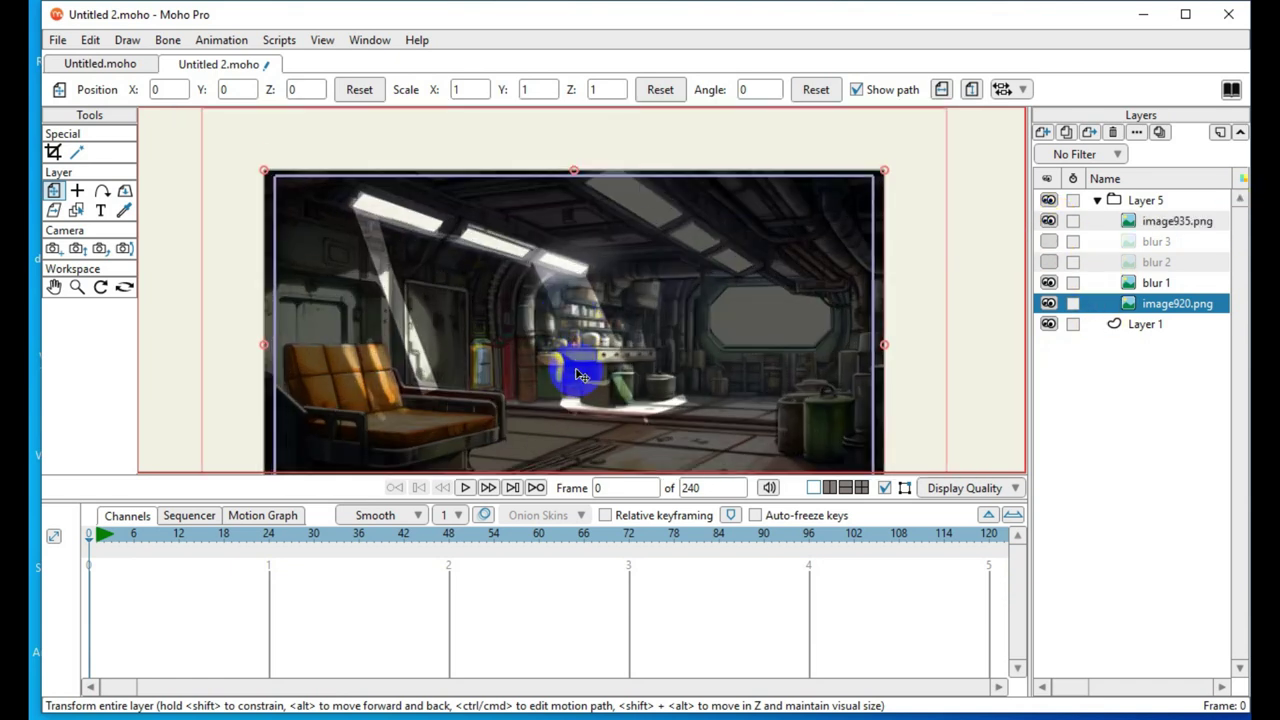
scroll(599, 444, "up", 2)
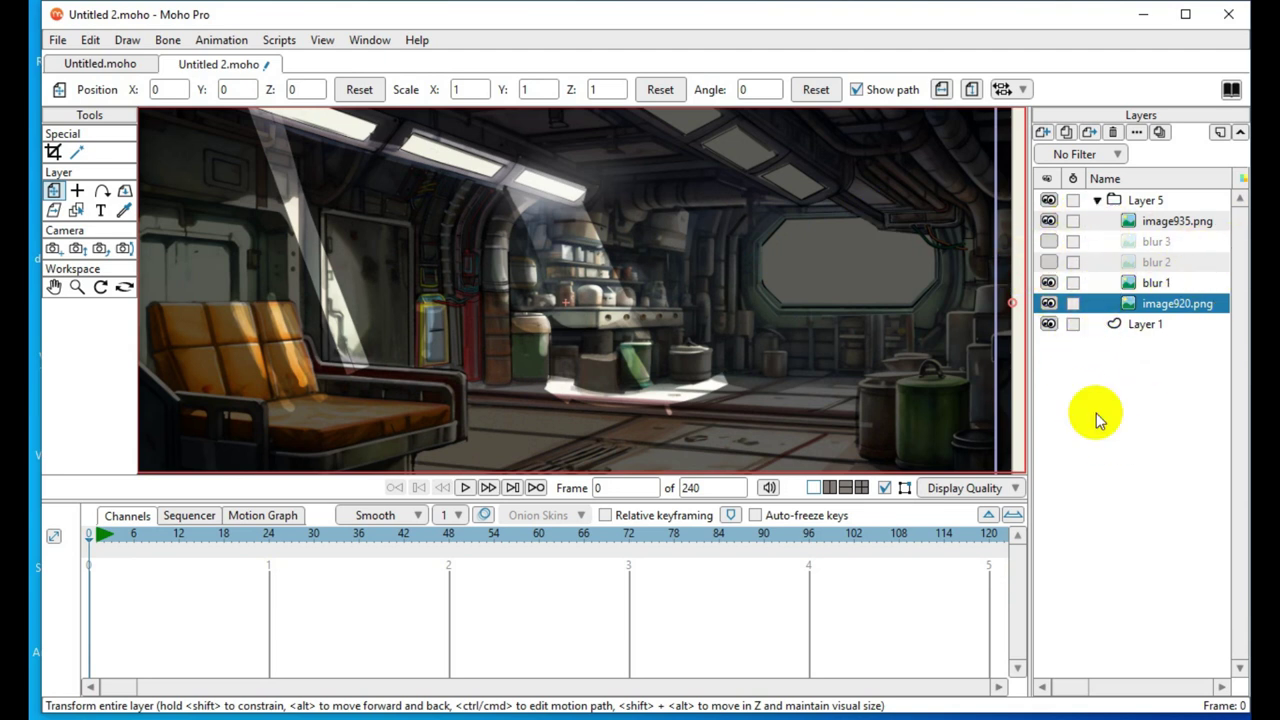
Add a group layer directly above image920.png and name it lights
right_click(1088, 304)
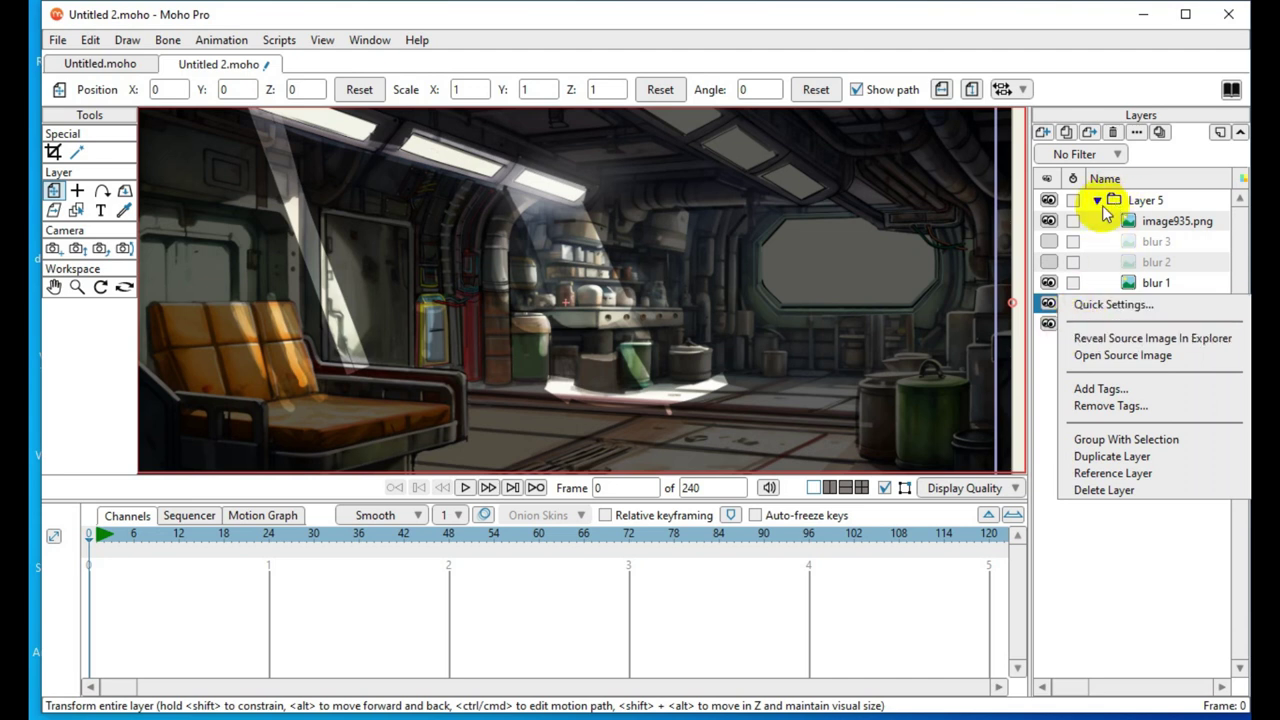
left_click(1043, 133)
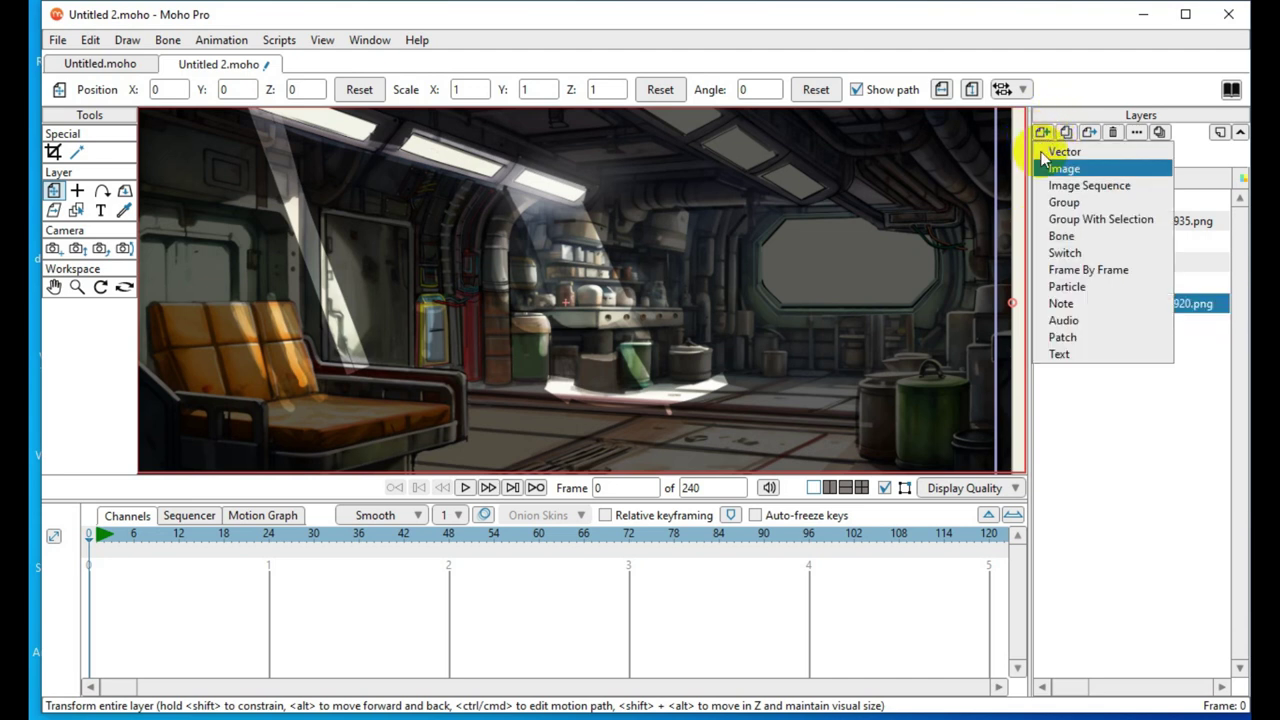
left_click(1064, 203)
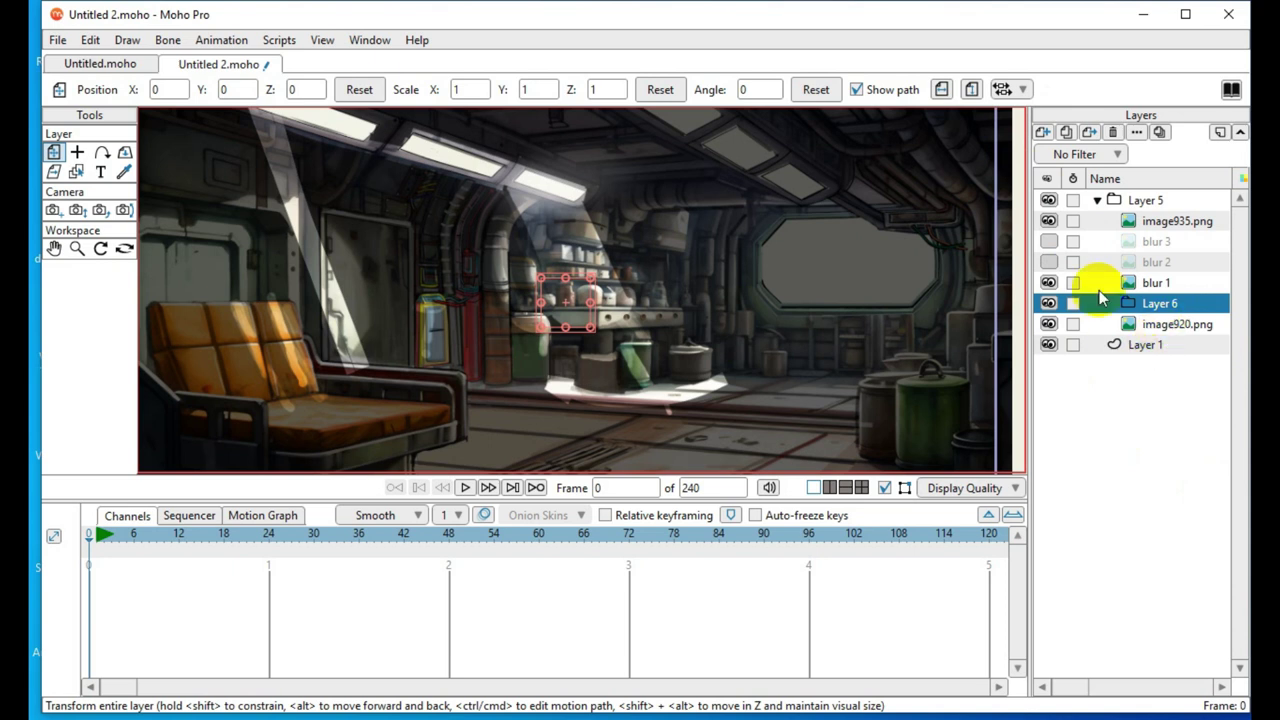
left_click(1070, 304)
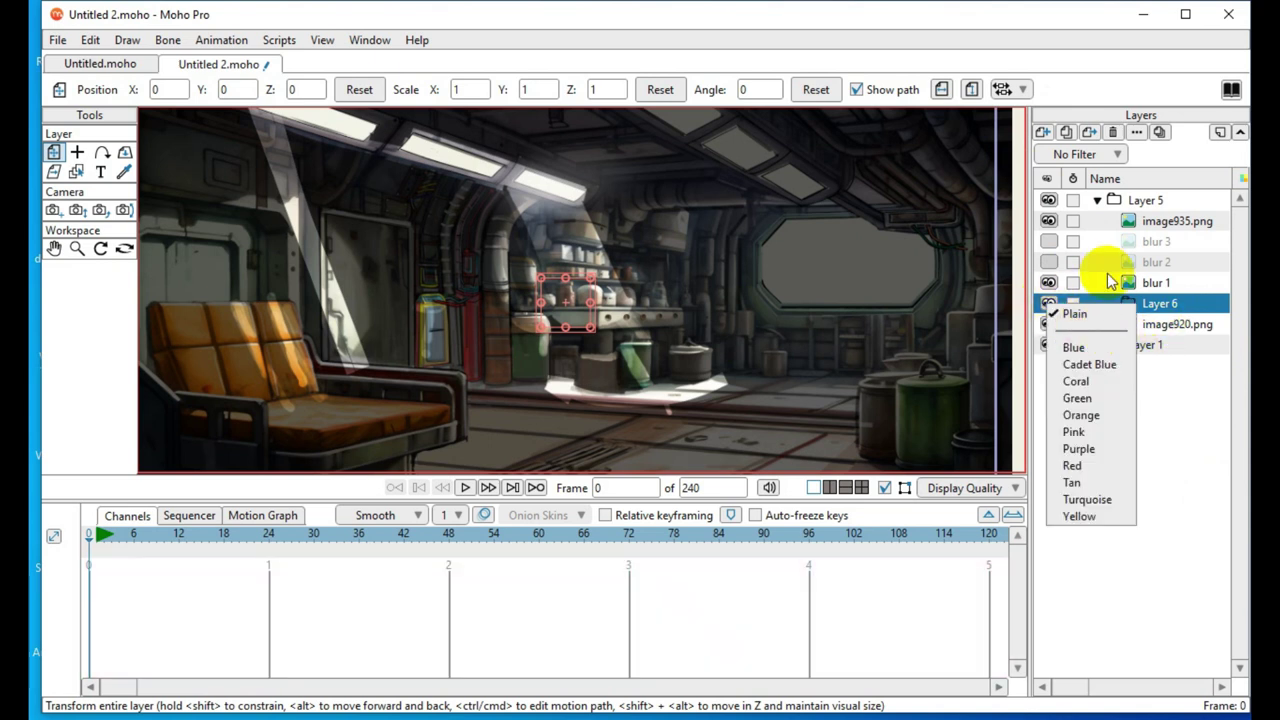
left_click(1172, 312)
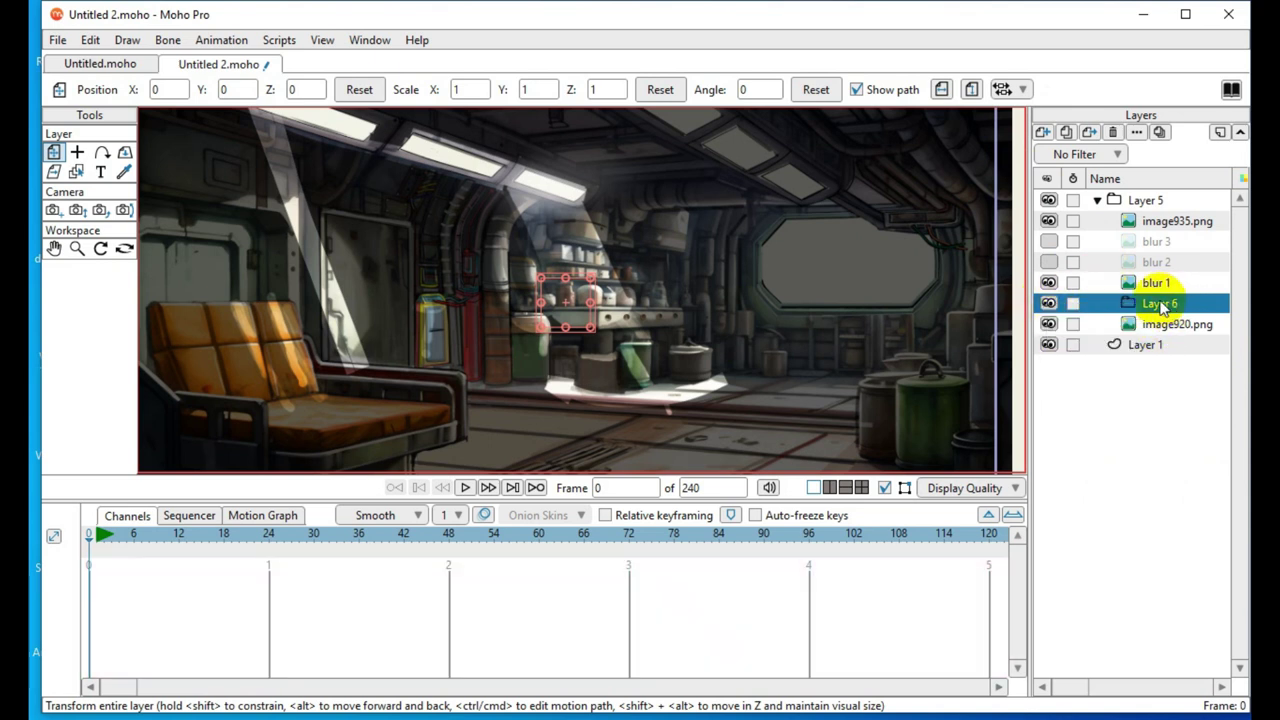
double_click(1160, 304)
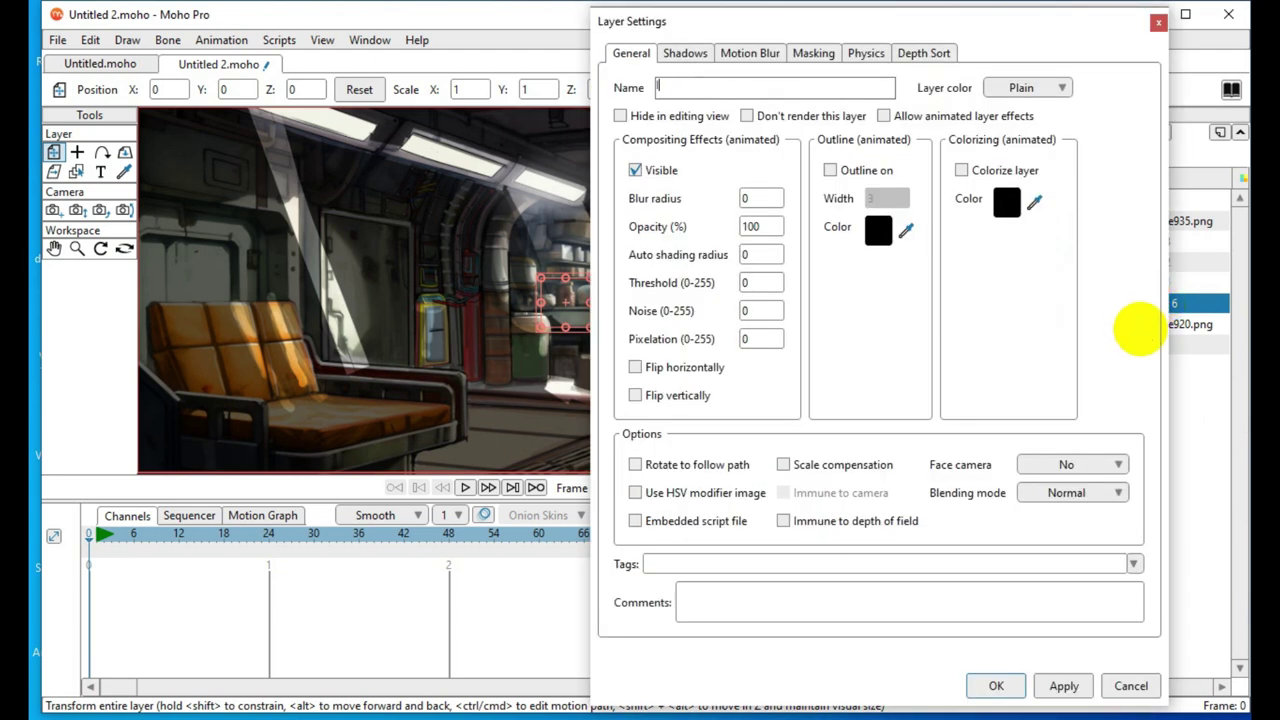
type("lights")
key("Return")
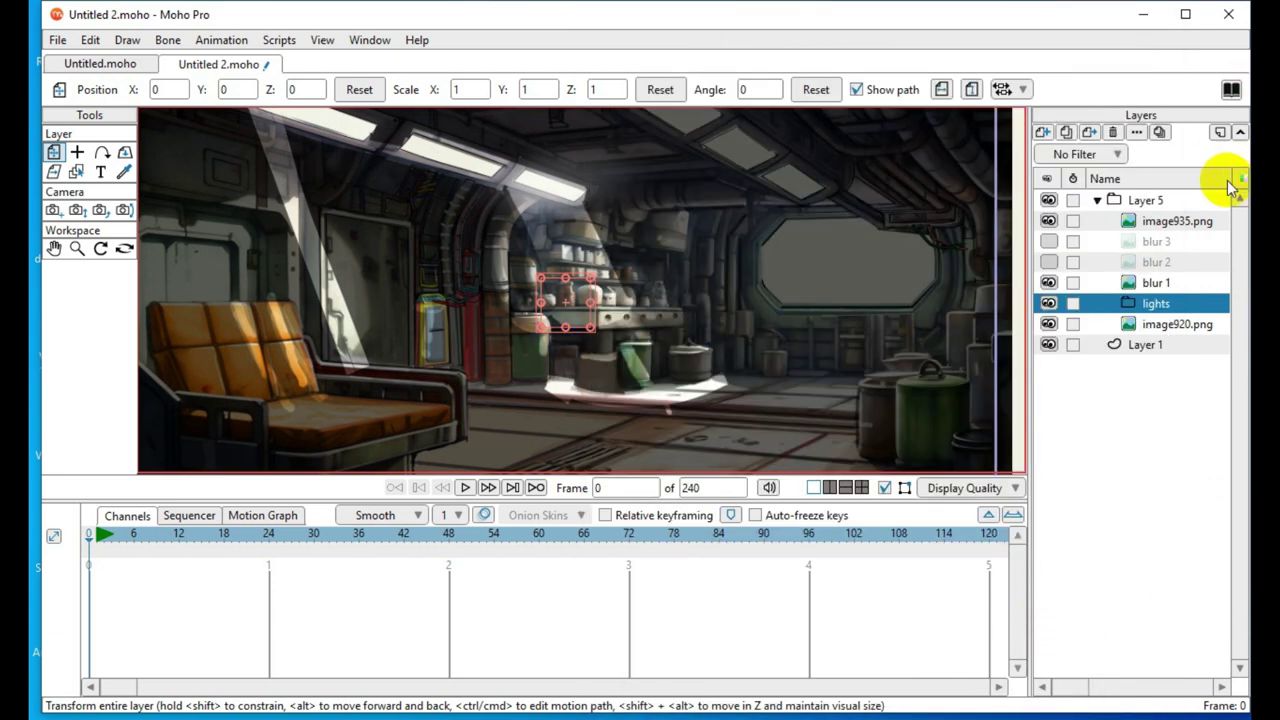
Move the blur 1, blur 2 and blur 3 layers into the lights group and toggle the group's visibility to check it
left_click(1152, 284)
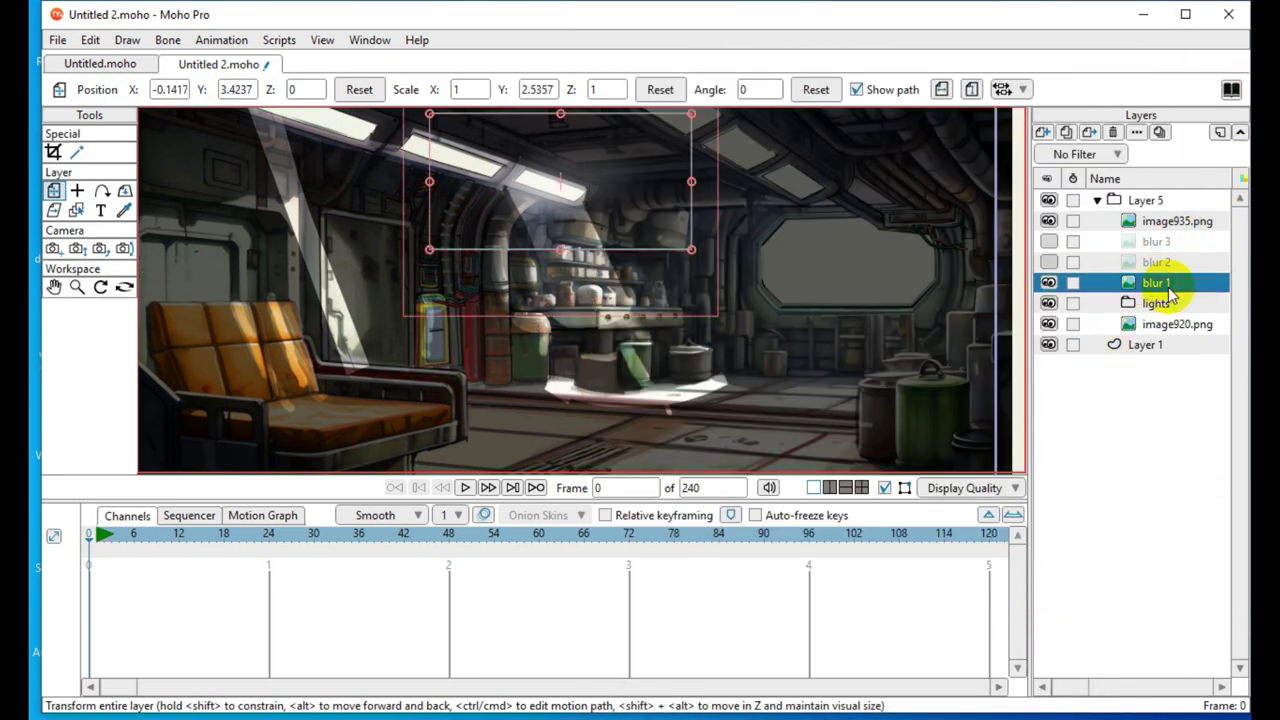
left_click_drag(1165, 285, 1190, 294)
left_click(1165, 262)
left_click(1165, 243)
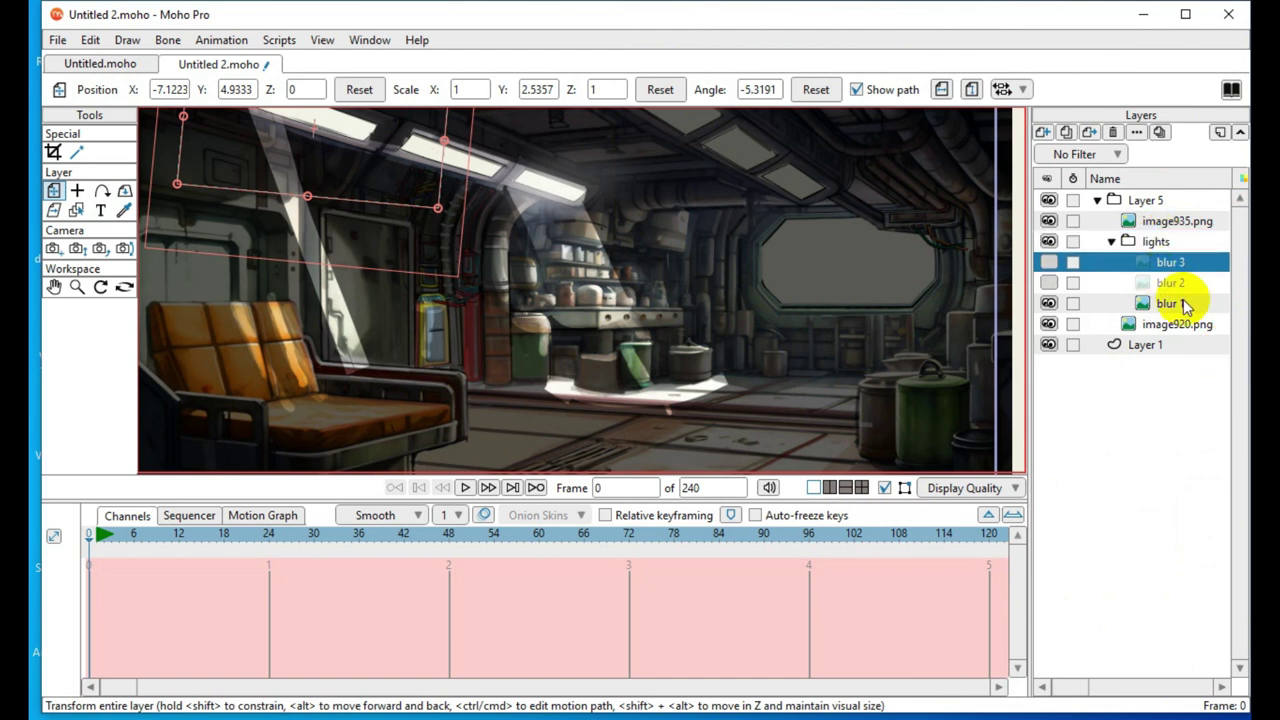
left_click(1049, 242)
left_click(1049, 243)
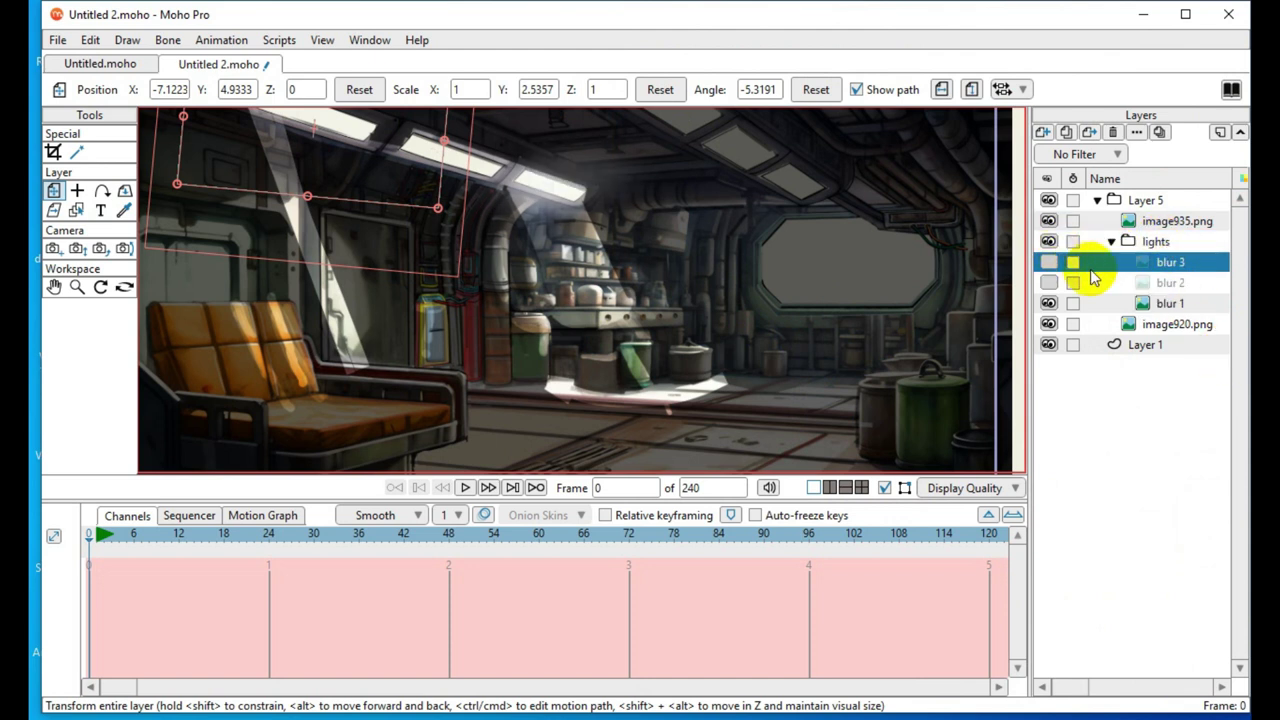
Make the blur 2 and blur 3 glow layers visible again in the lights group
left_click(1048, 283)
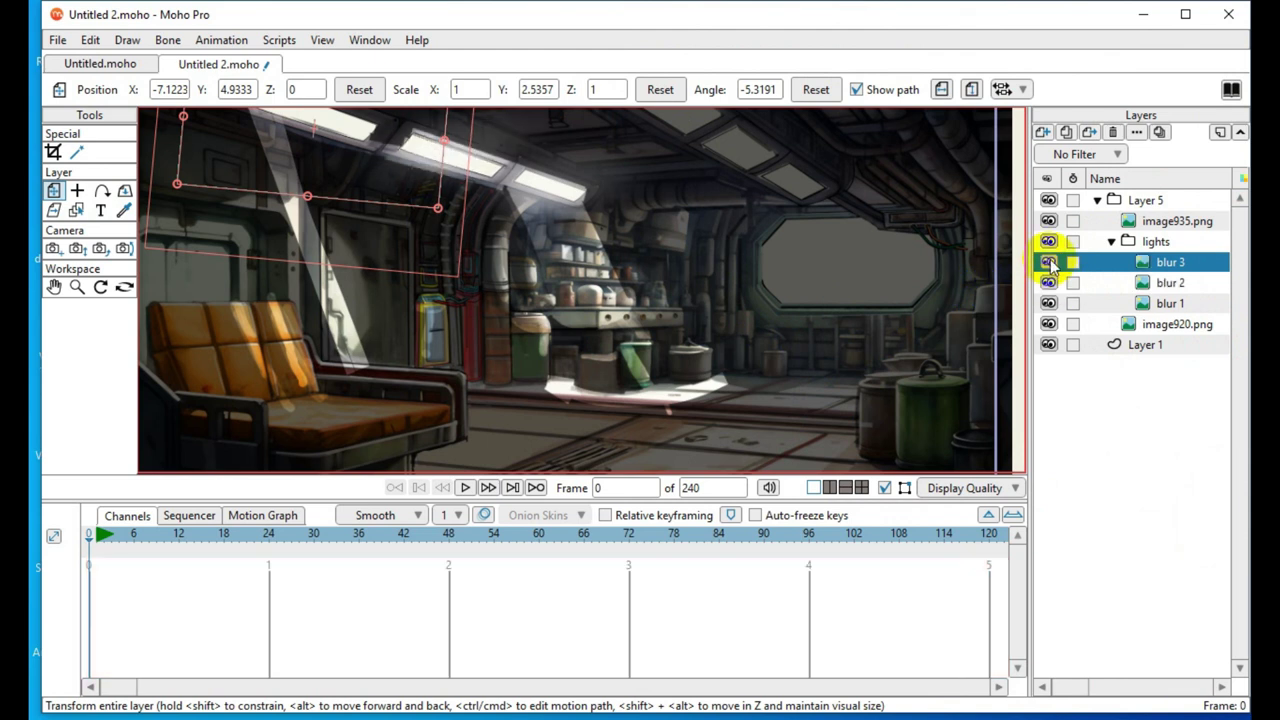
scroll(675, 350, "down", 2)
scroll(400, 264, "up", 3)
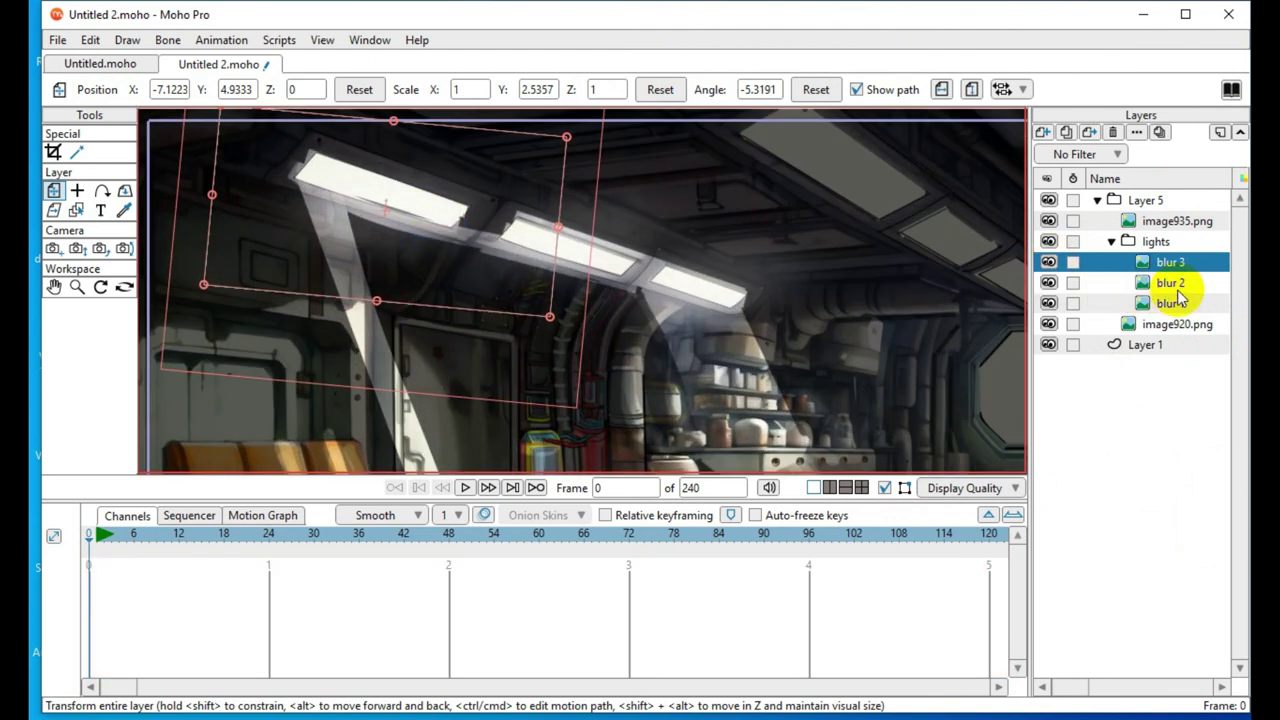
Compare the scene with the image920.png room picture and the image935.png shading each switched off and on
left_click(1048, 324)
scroll(614, 277, "down", 4)
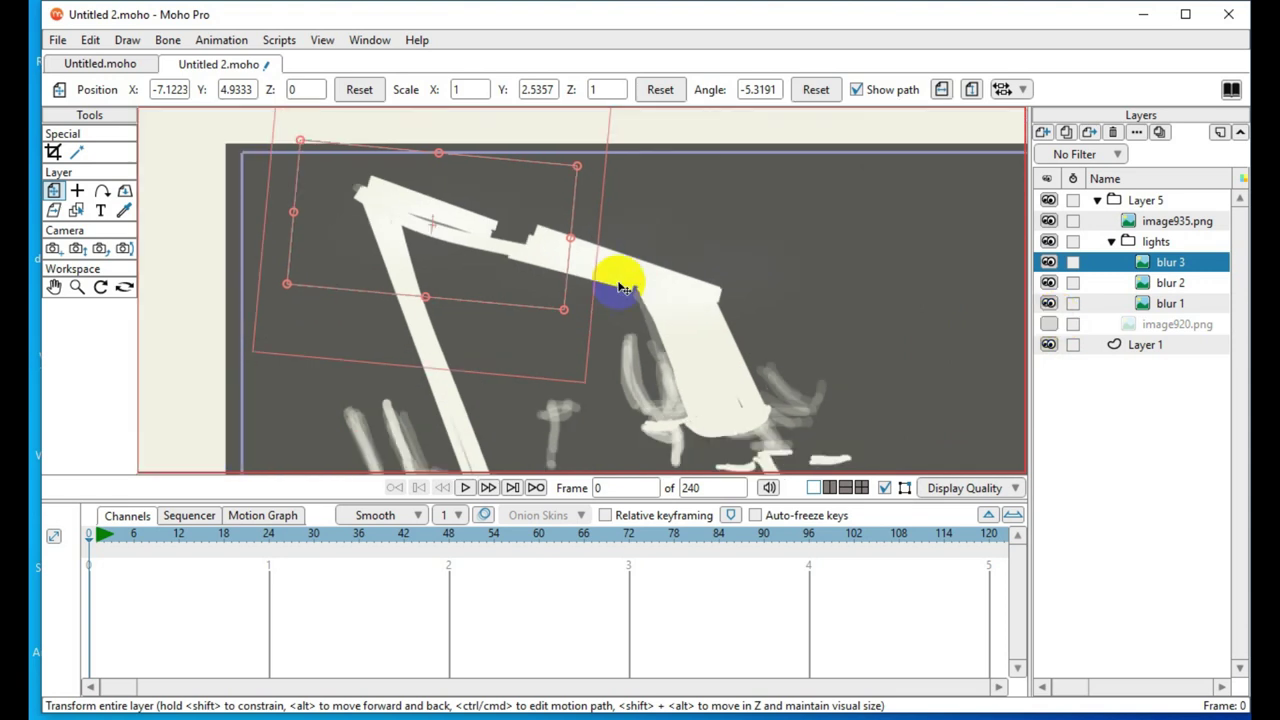
left_click(1048, 324)
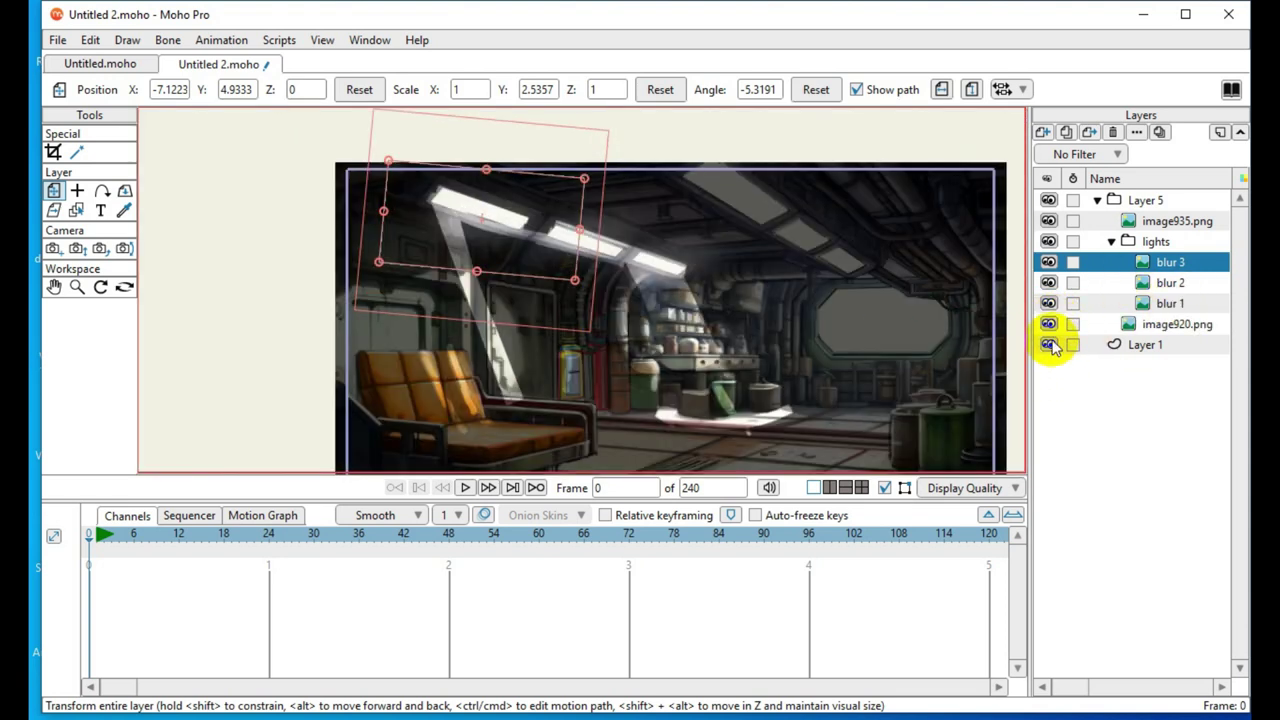
left_click(1048, 221)
left_click(1048, 221)
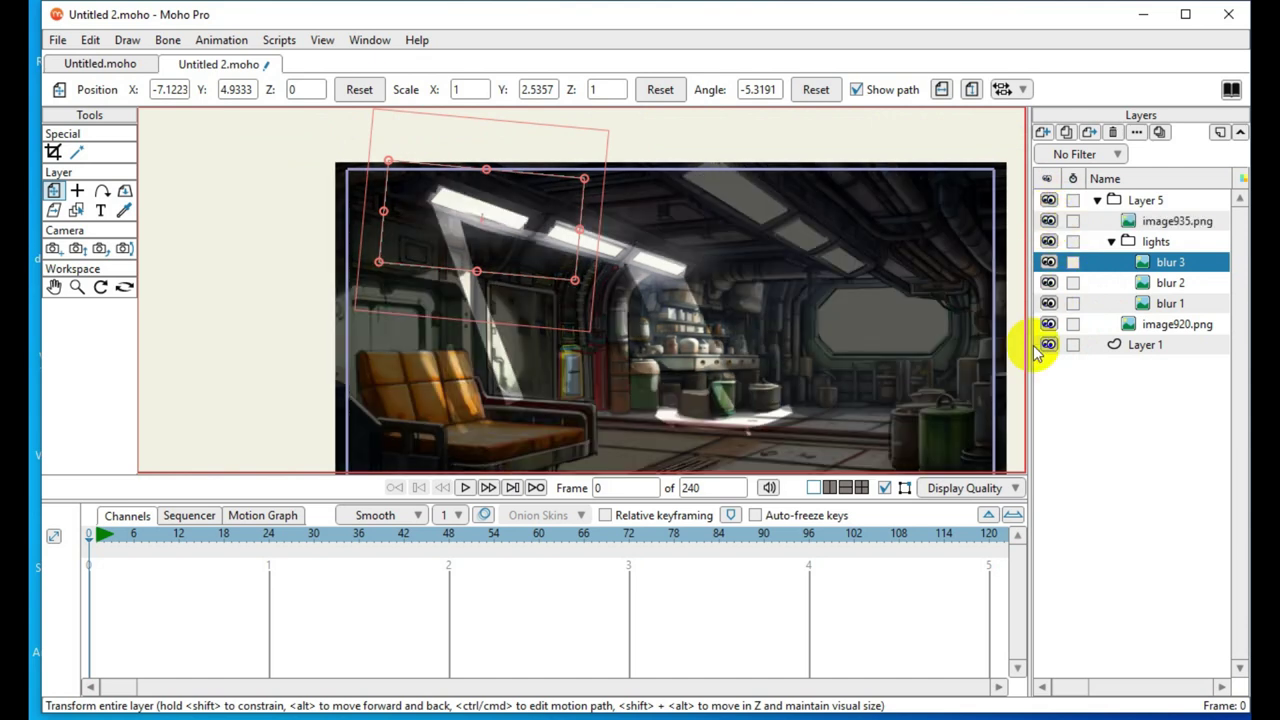
Draw a filled rectangle on Layer 1 behind the room picture, extending past the frame on all sides
left_click(1145, 345)
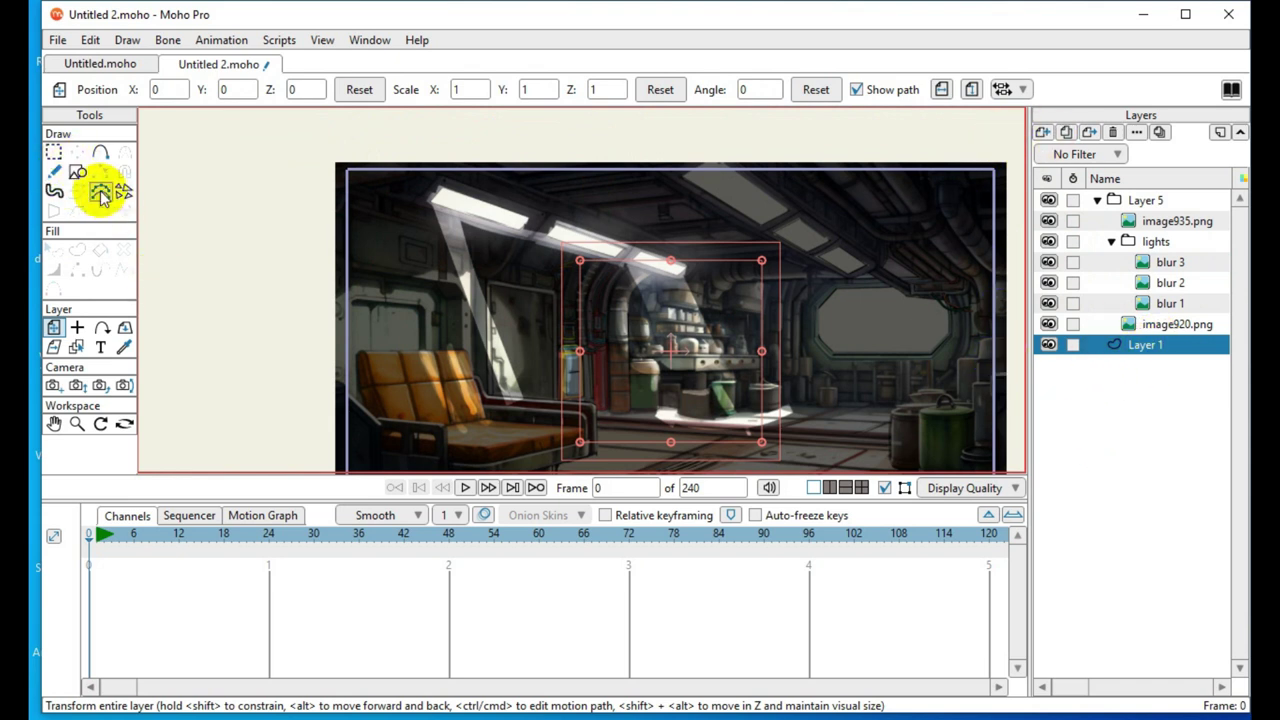
left_click(78, 171)
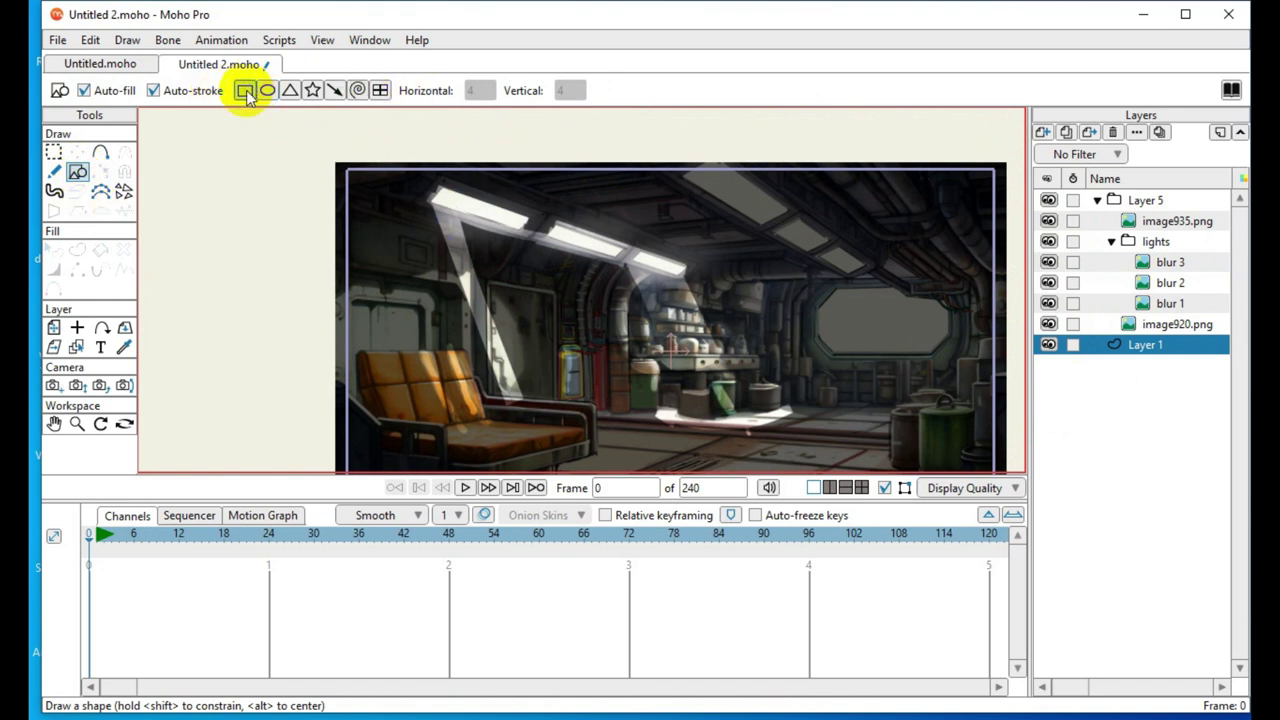
left_click(245, 91)
scroll(434, 223, "down", 3)
mouse_move(377, 167)
left_mouse_down()
mouse_move(626, 352)
mouse_move(776, 398)
left_mouse_up()
Set the background rectangle's fill and stroke to black
left_click(54, 250)
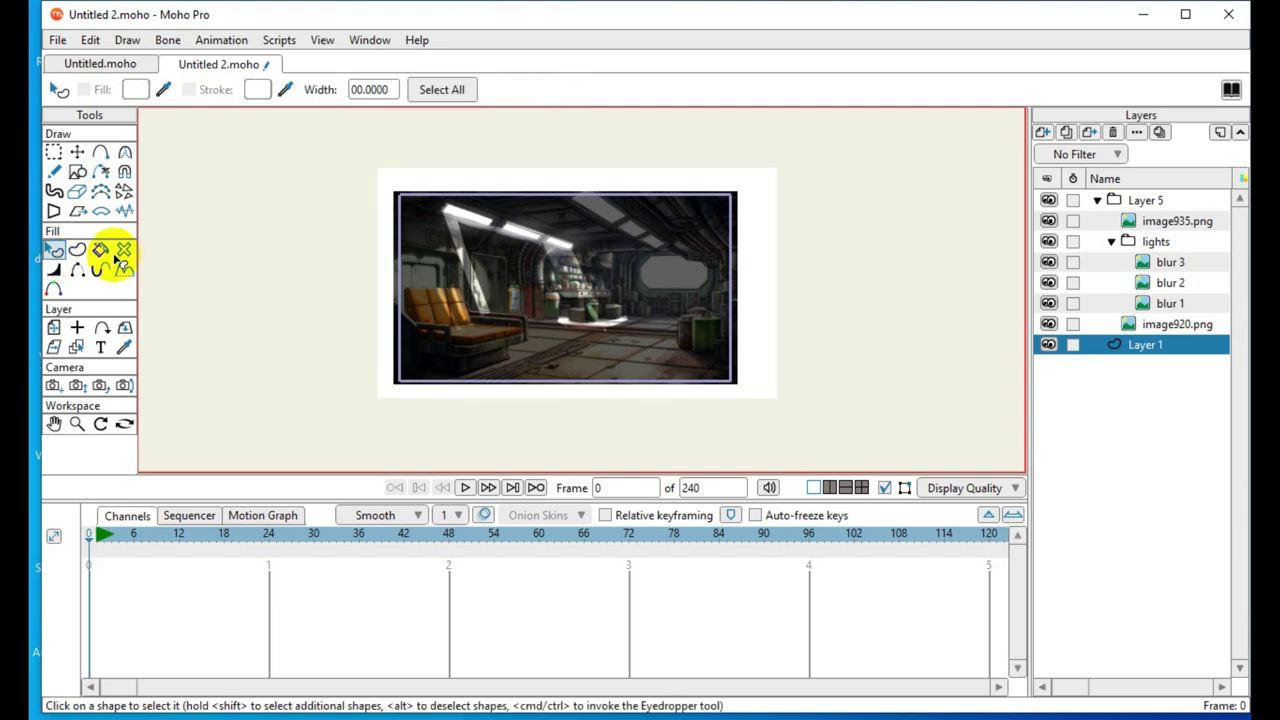
left_click(766, 242)
mouse_move(163, 89)
left_mouse_down()
mouse_move(261, 73)
mouse_move(258, 89)
left_mouse_up()
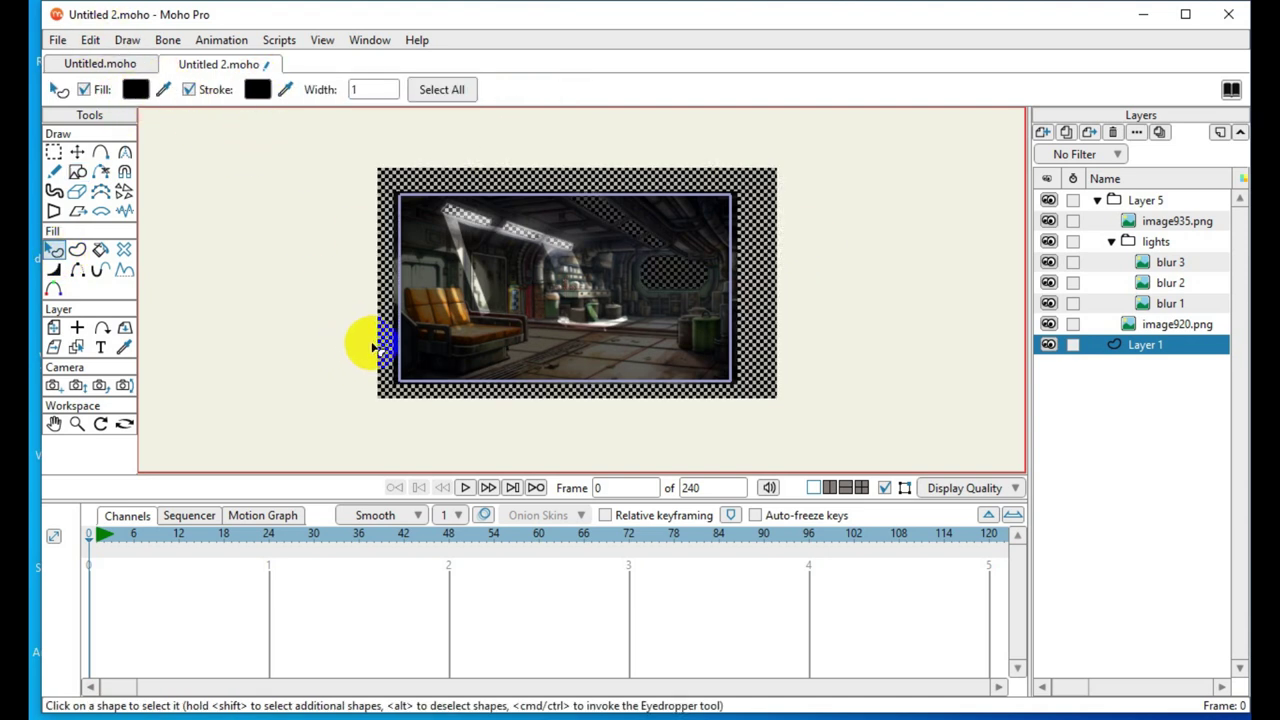
scroll(630, 280, "up", 4)
scroll(735, 280, "down", 3)
scroll(773, 280, "up", 3)
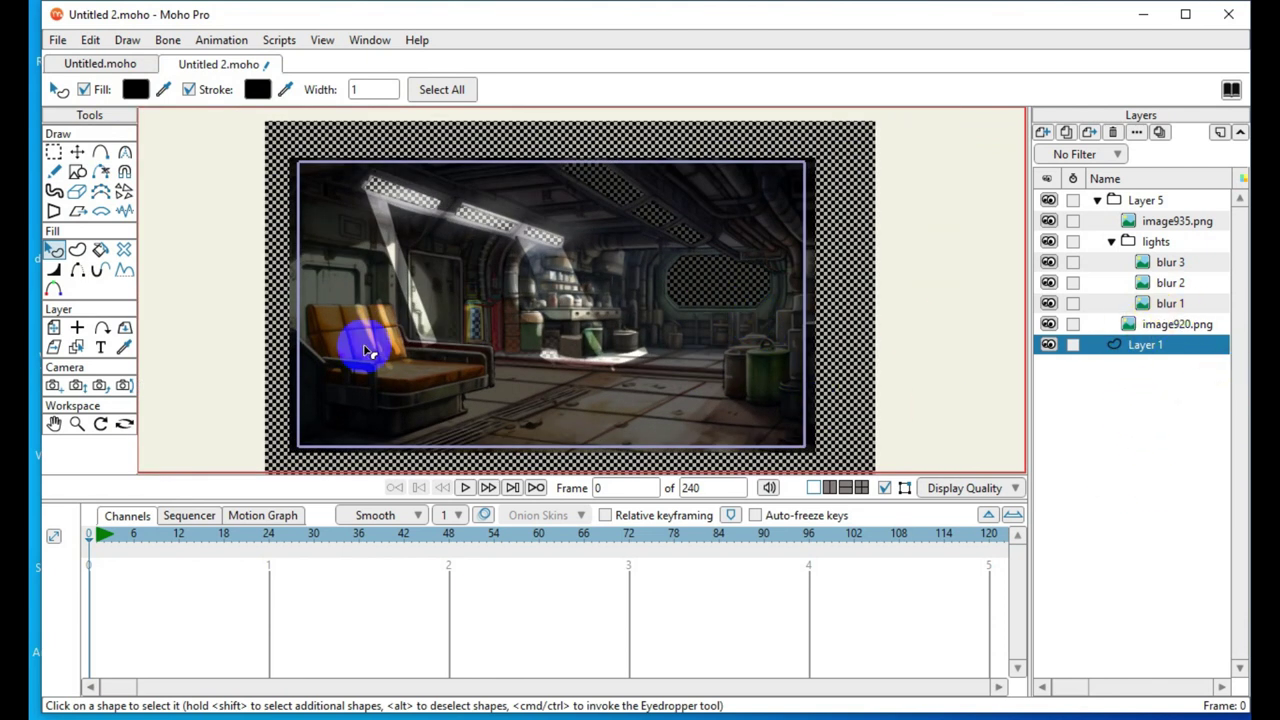
left_click(77, 155)
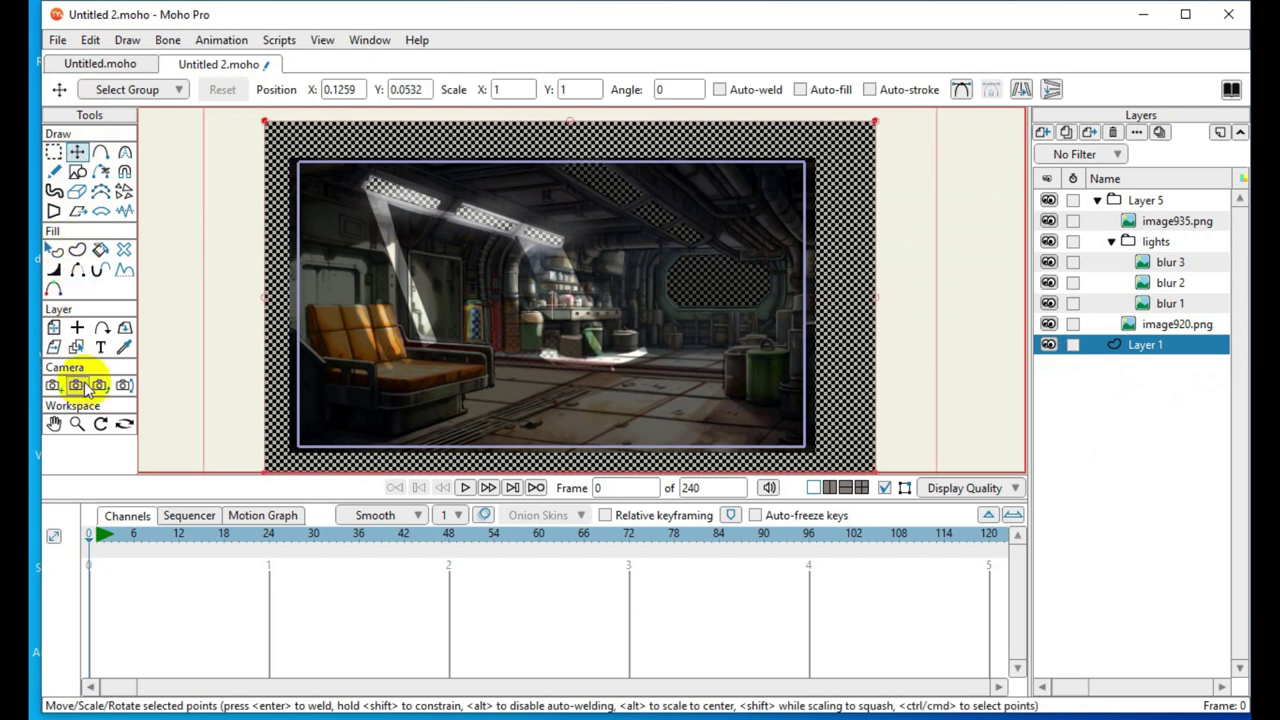
left_click(54, 328)
left_click_drag(815, 376, 814, 376)
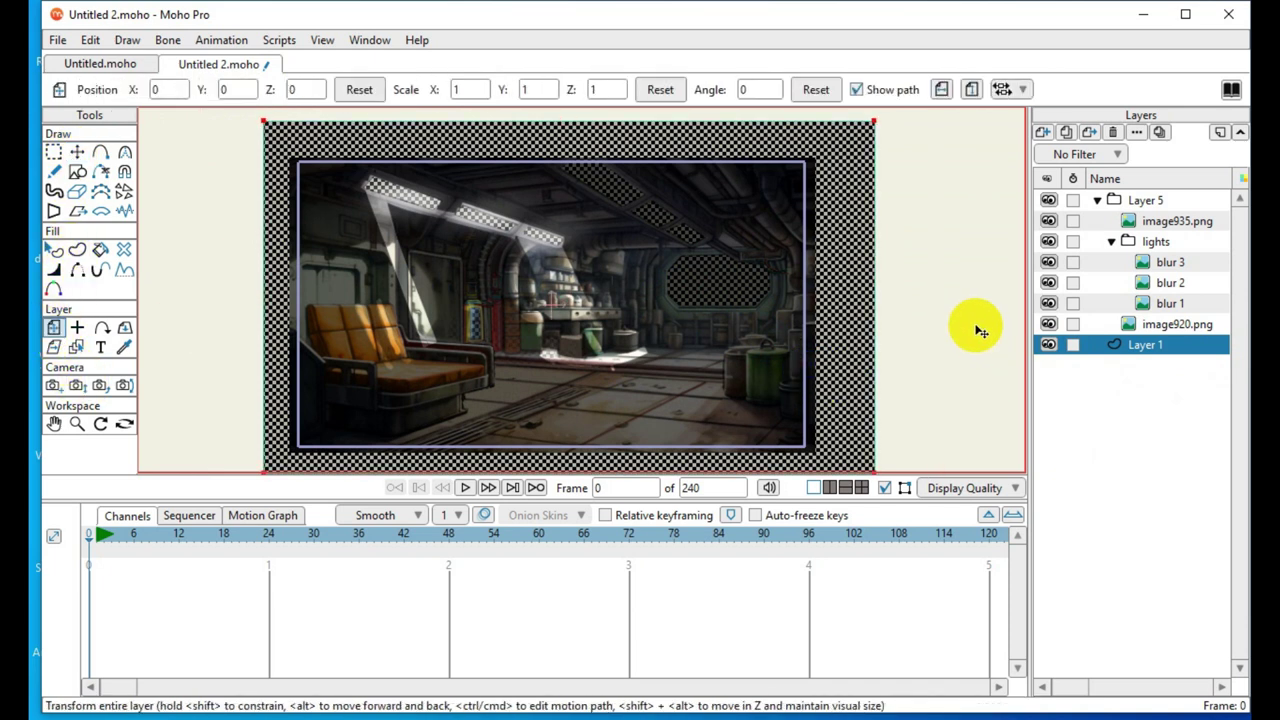
Hide the image920.png and image935.png layers to inspect the lights group's glows alone against the black background
left_click(1178, 243)
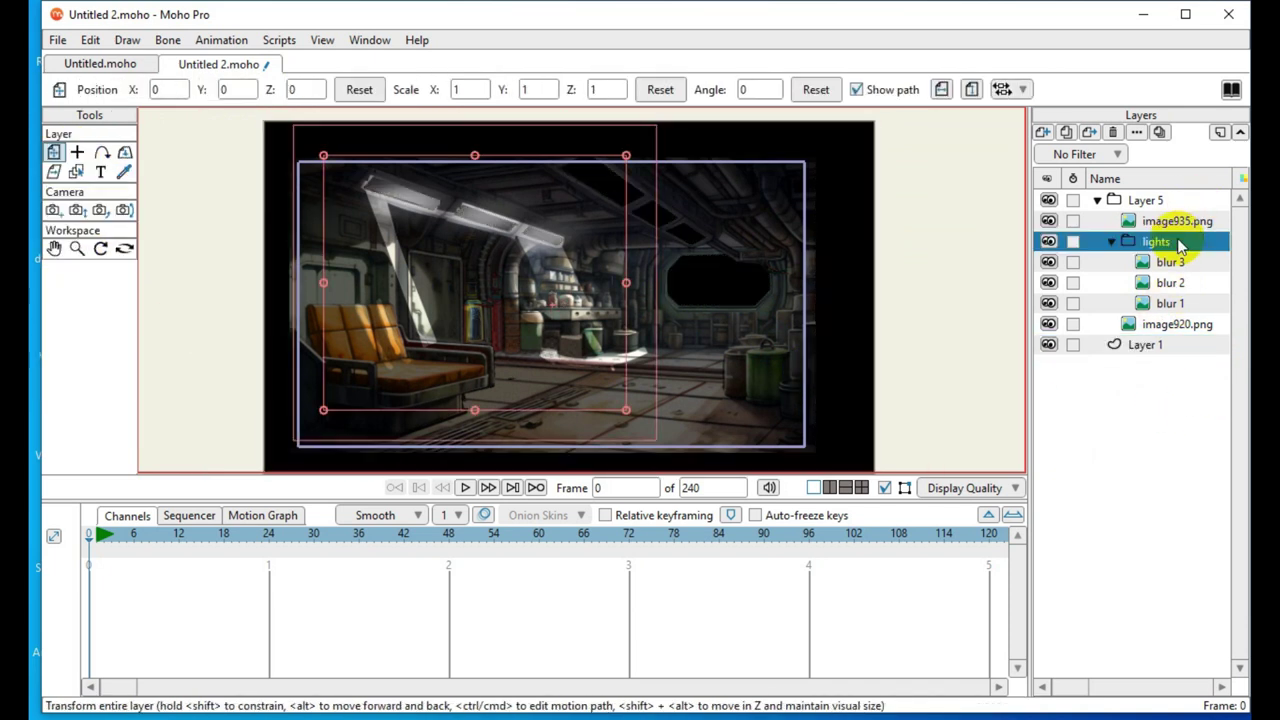
scroll(607, 292, "up", 4)
scroll(723, 295, "down", 4)
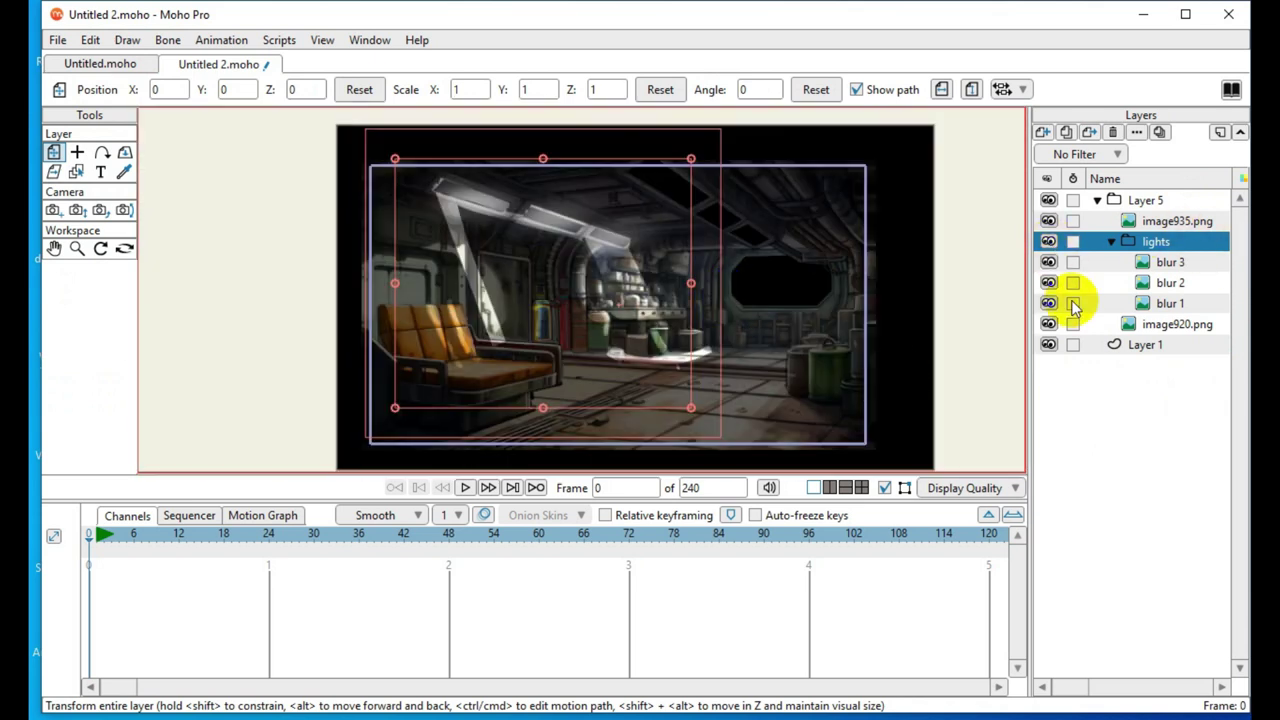
left_click(1048, 324)
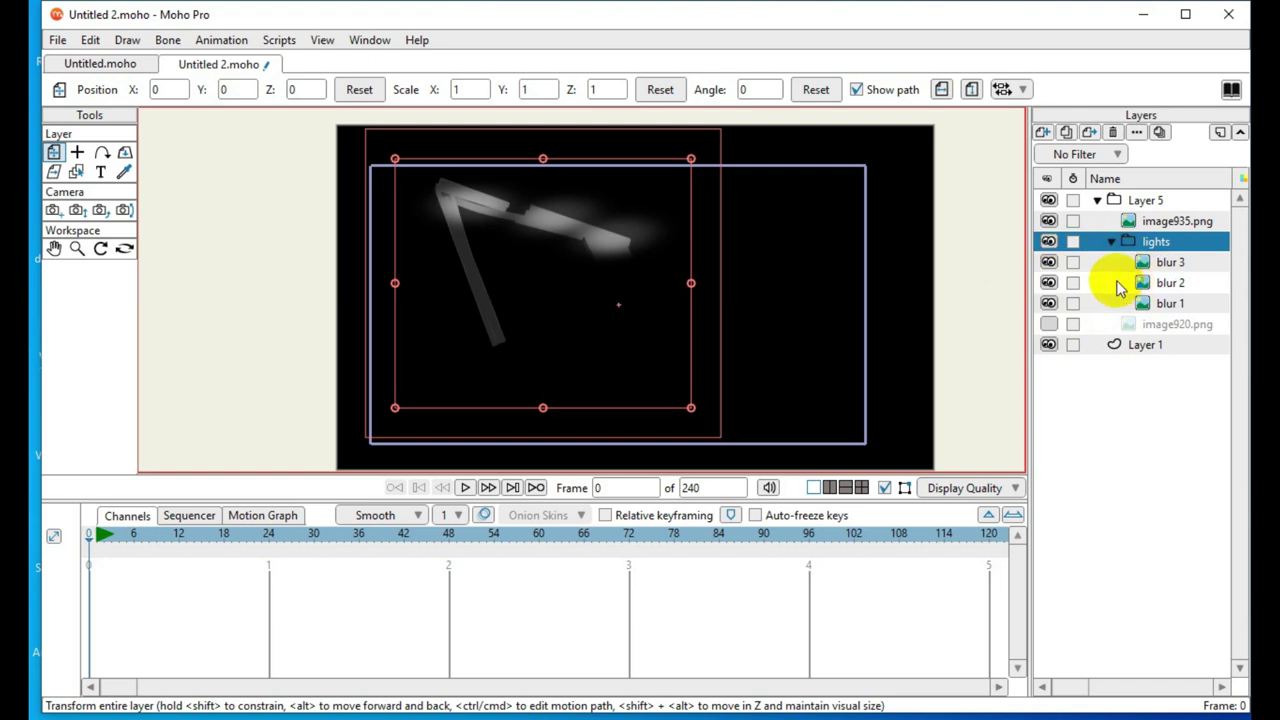
left_click(1048, 221)
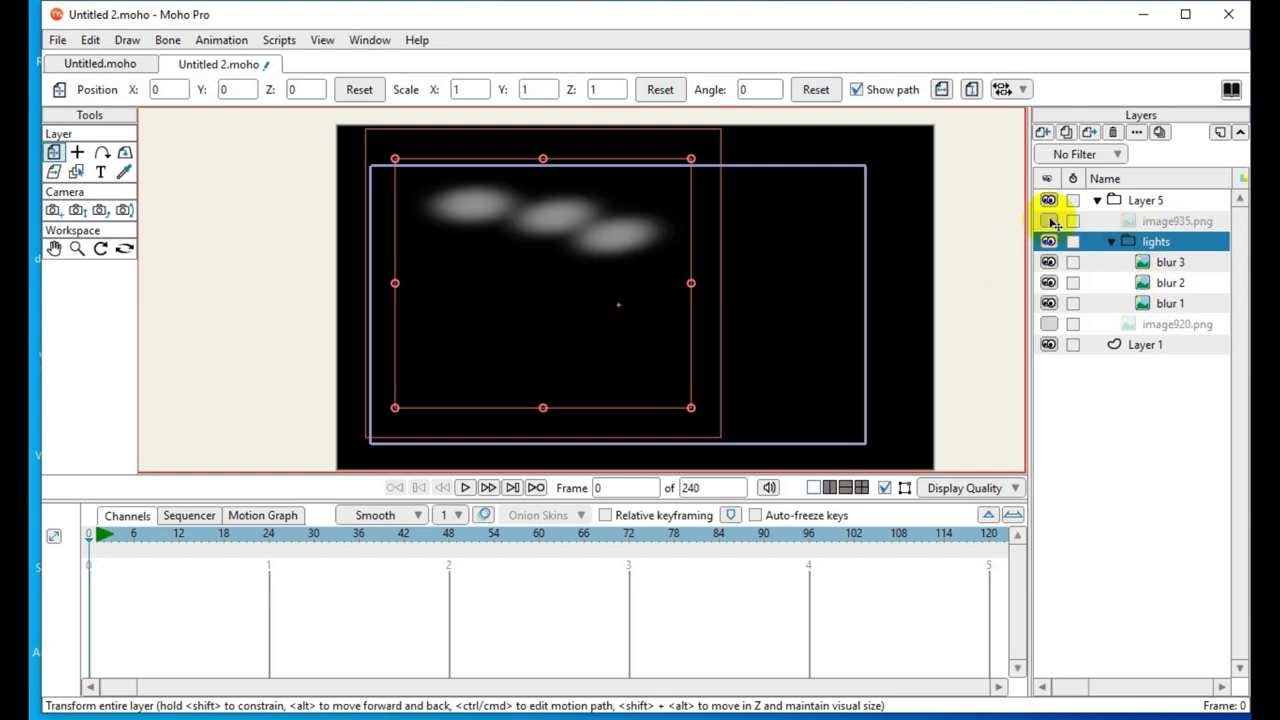
scroll(620, 197, "up", 3)
scroll(571, 266, "up", 2)
scroll(634, 349, "down", 5)
scroll(620, 305, "up", 1)
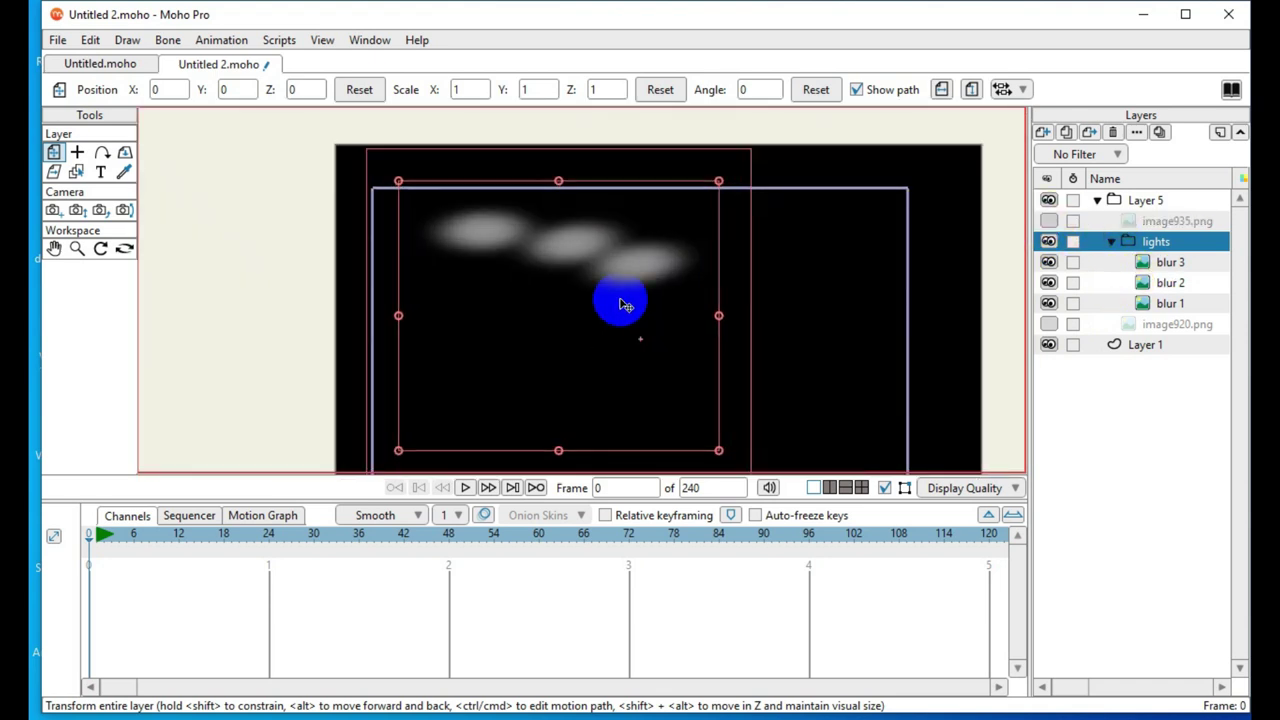
scroll(620, 305, "up", 1)
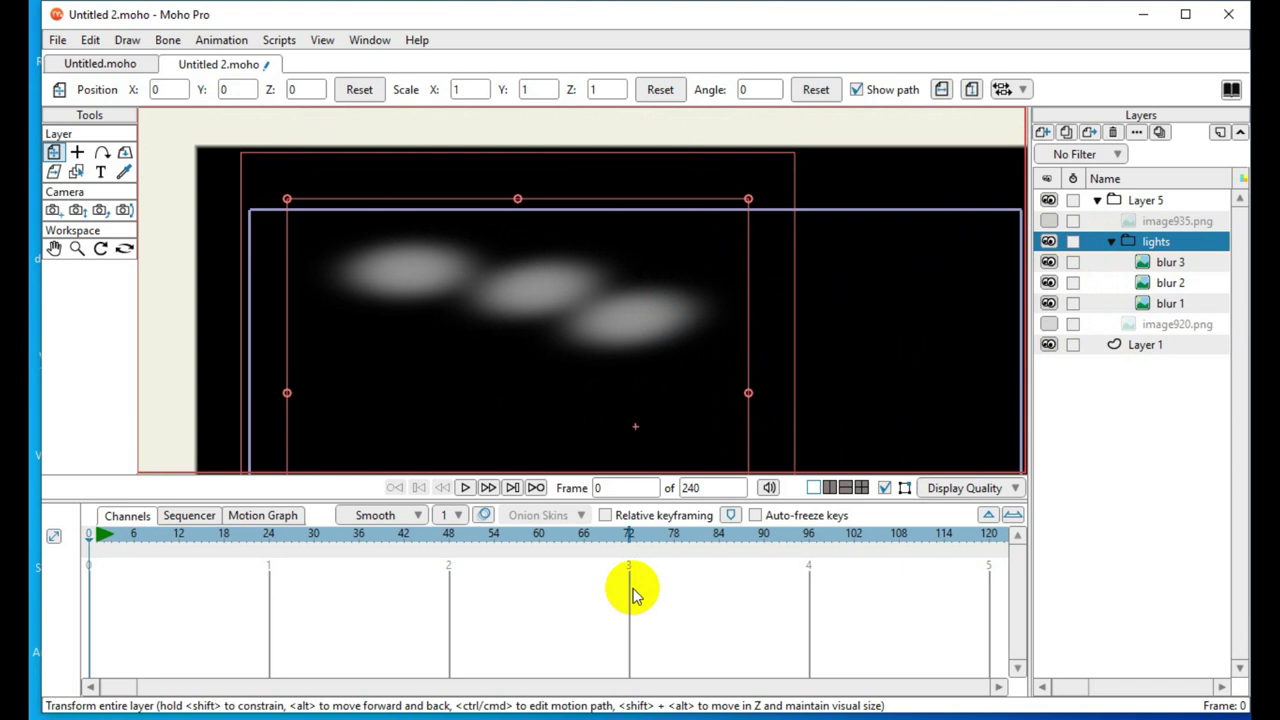
right_click(1158, 257)
left_click(1110, 485)
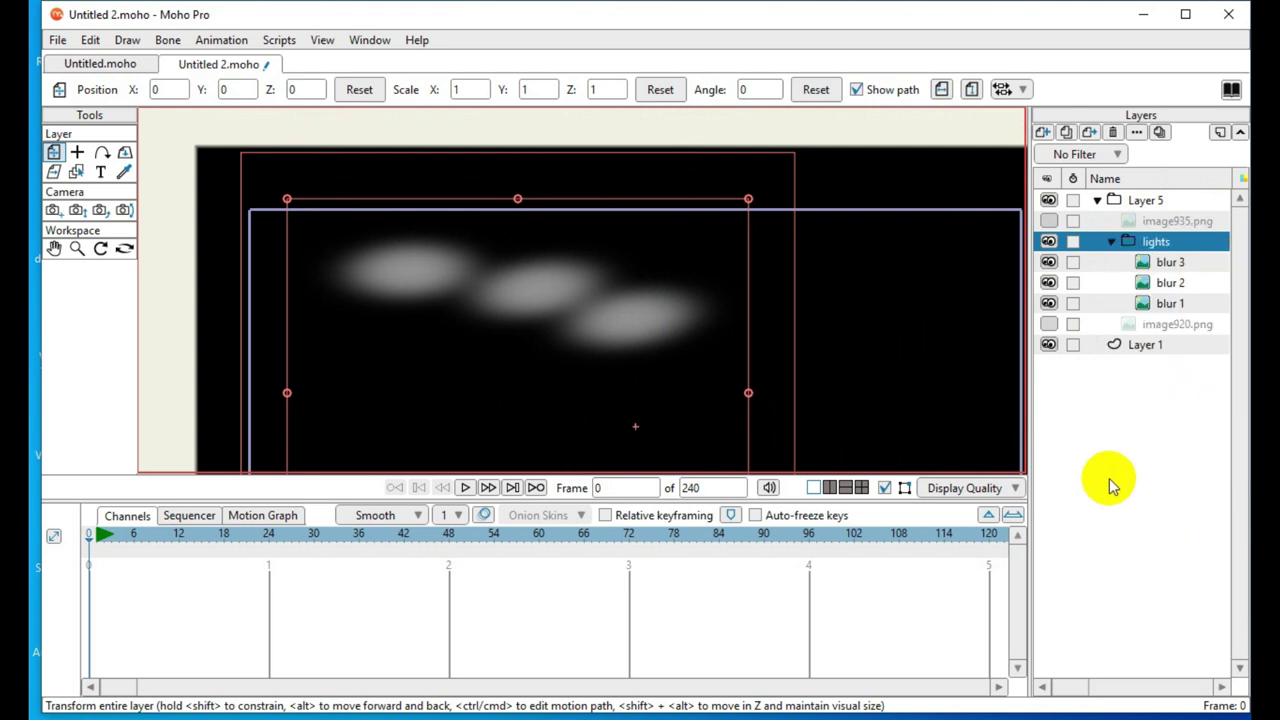
right_click(1157, 245)
mouse_move(1167, 262)
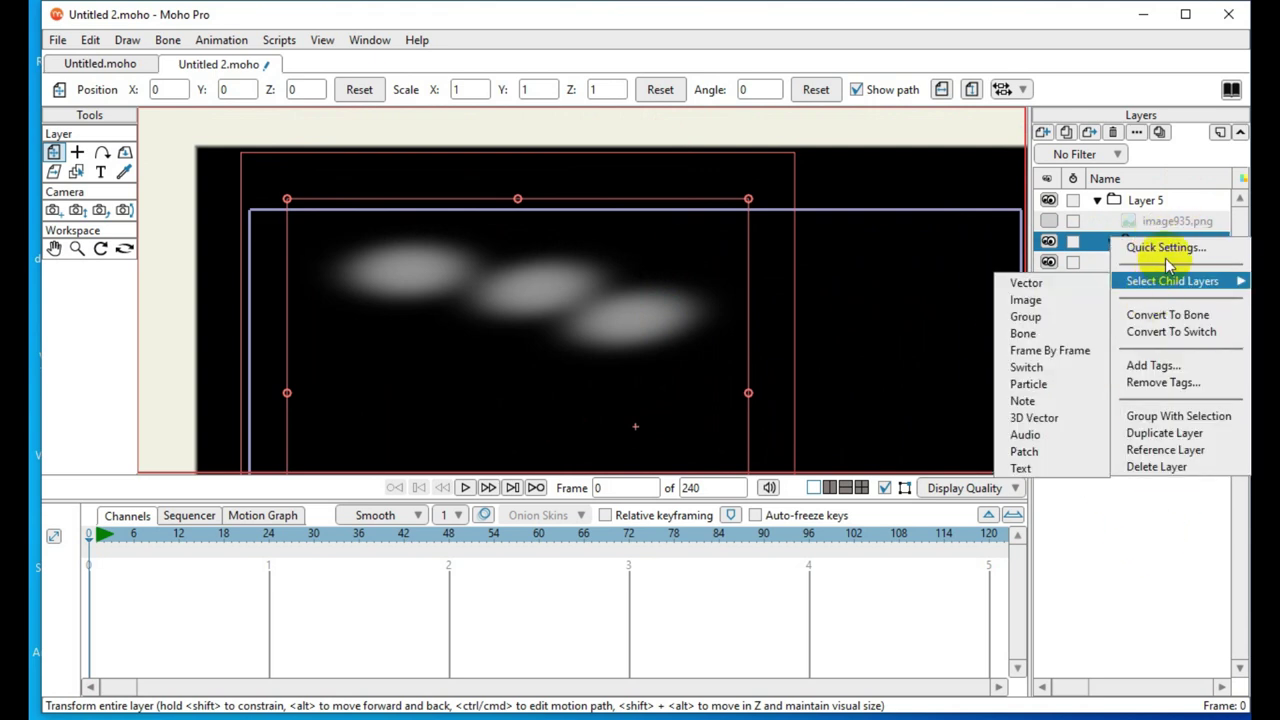
left_click(1068, 618)
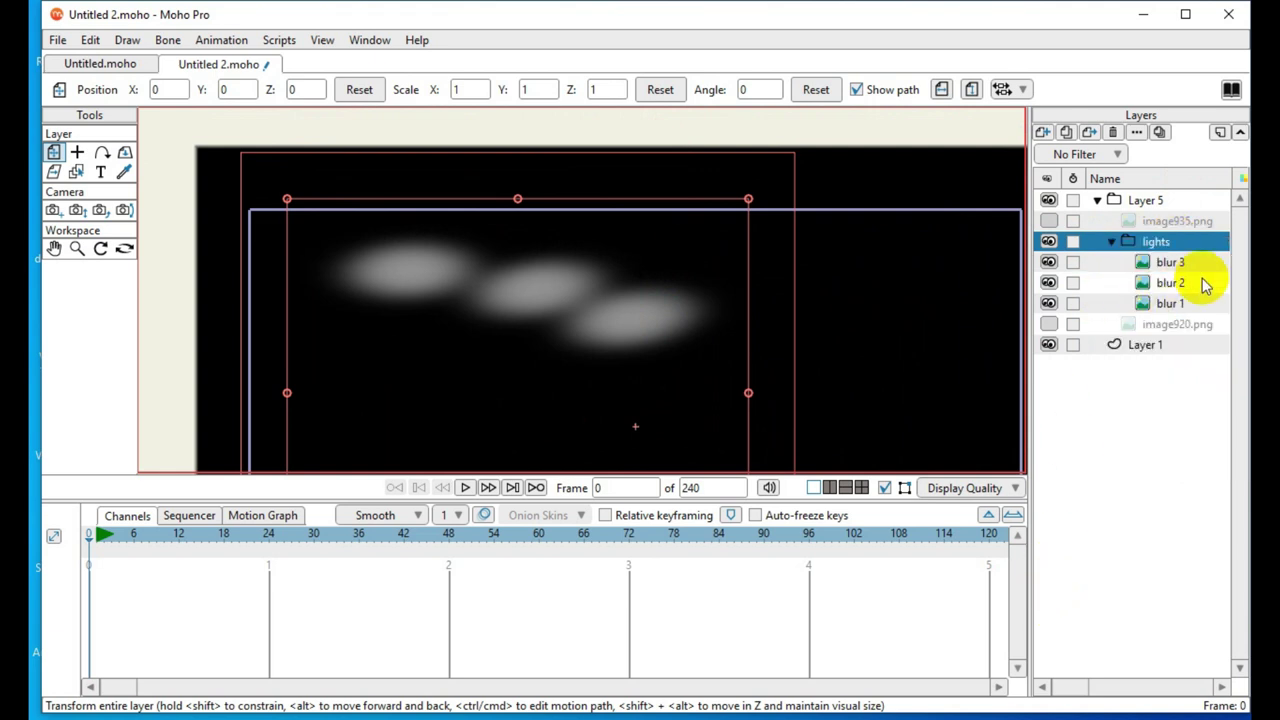
Add a group layer directly above blur 3 inside the lights group
left_click(1165, 262)
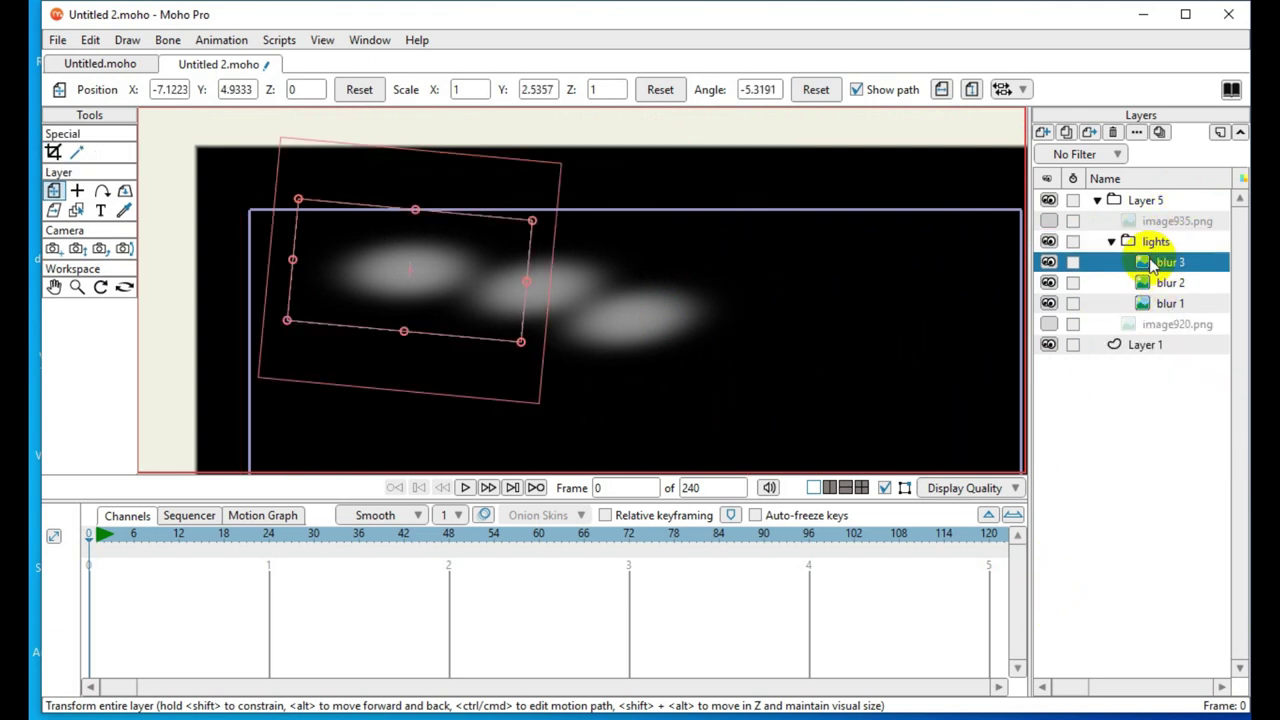
left_click(1043, 132)
left_click(1066, 202)
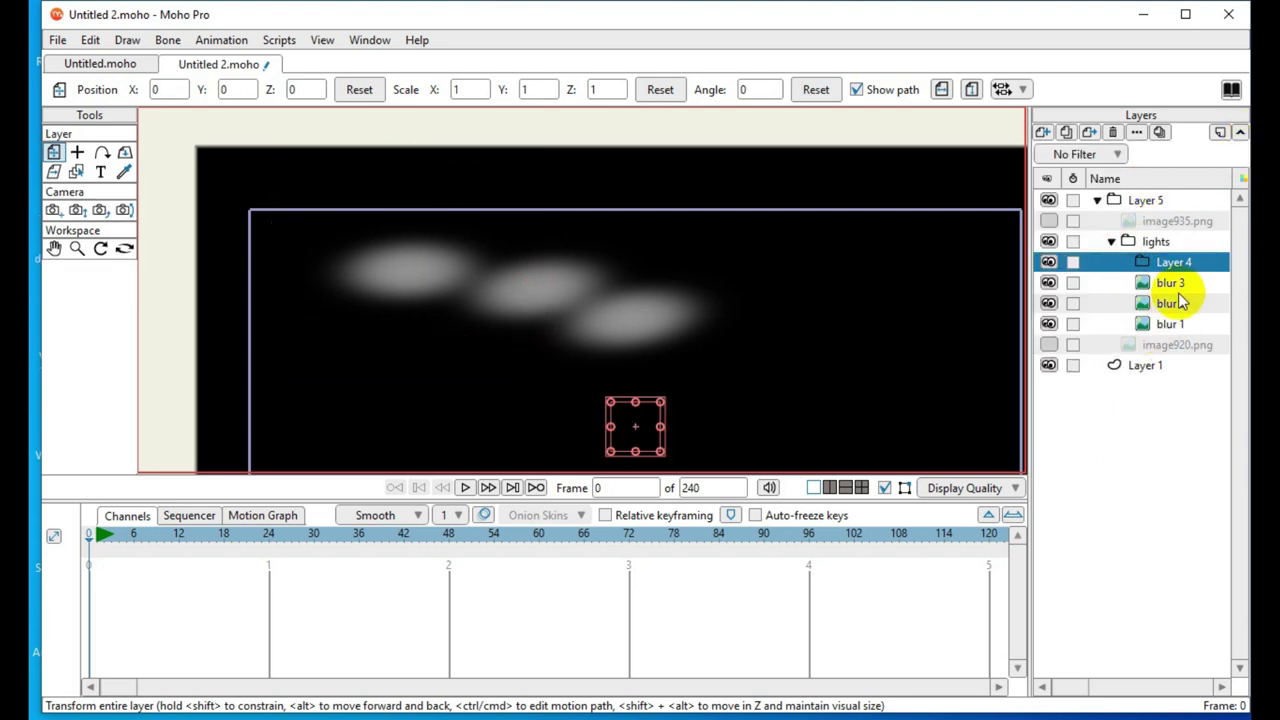
Move the blur 1, blur 2 and blur 3 layers into the Layer 4 group and collapse that group
left_click(1170, 283)
left_click_drag(1175, 280, 1178, 303)
left_click(1176, 305)
left_click(1172, 326)
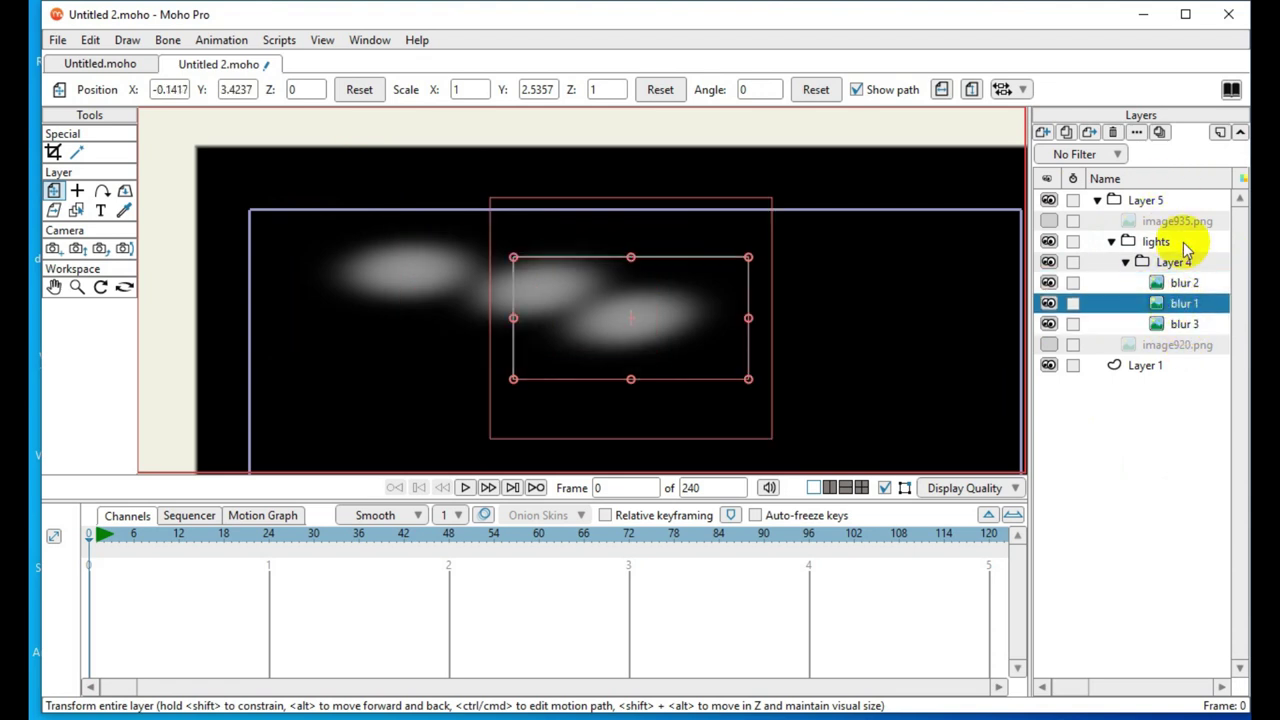
left_click(1127, 264)
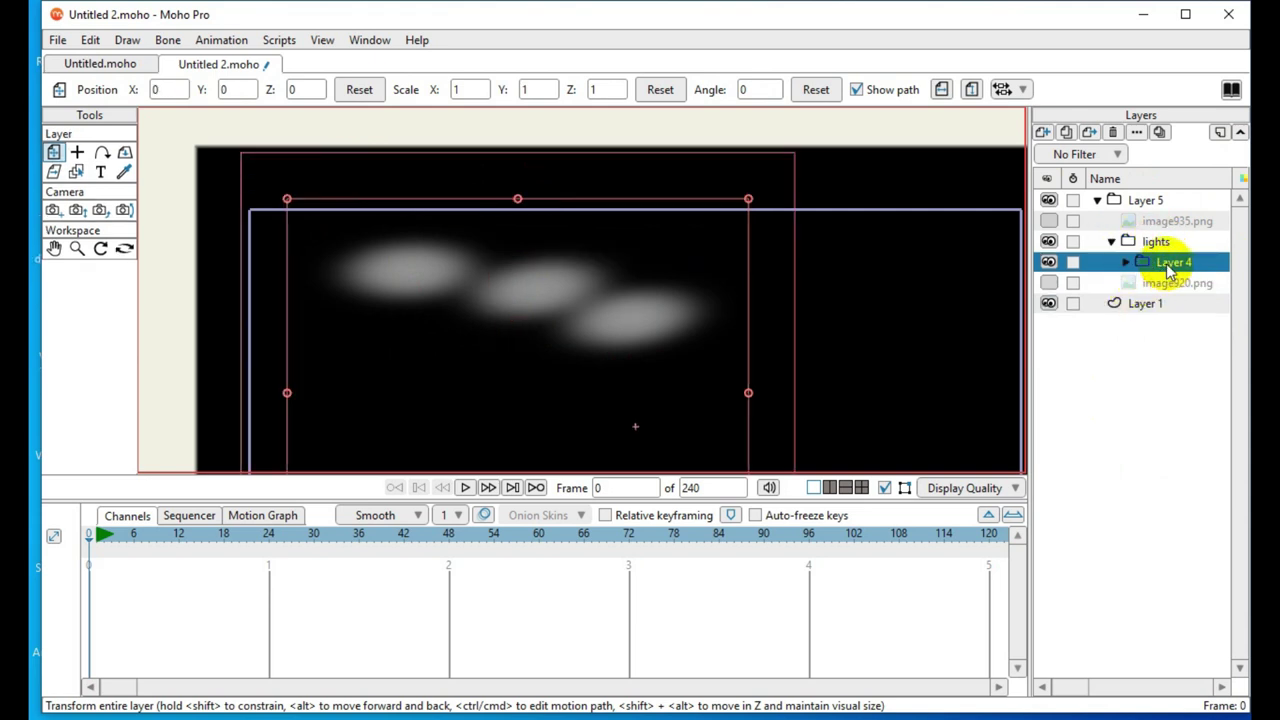
Add a vector layer directly above the Layer 4 group and name it off light
left_click(1042, 132)
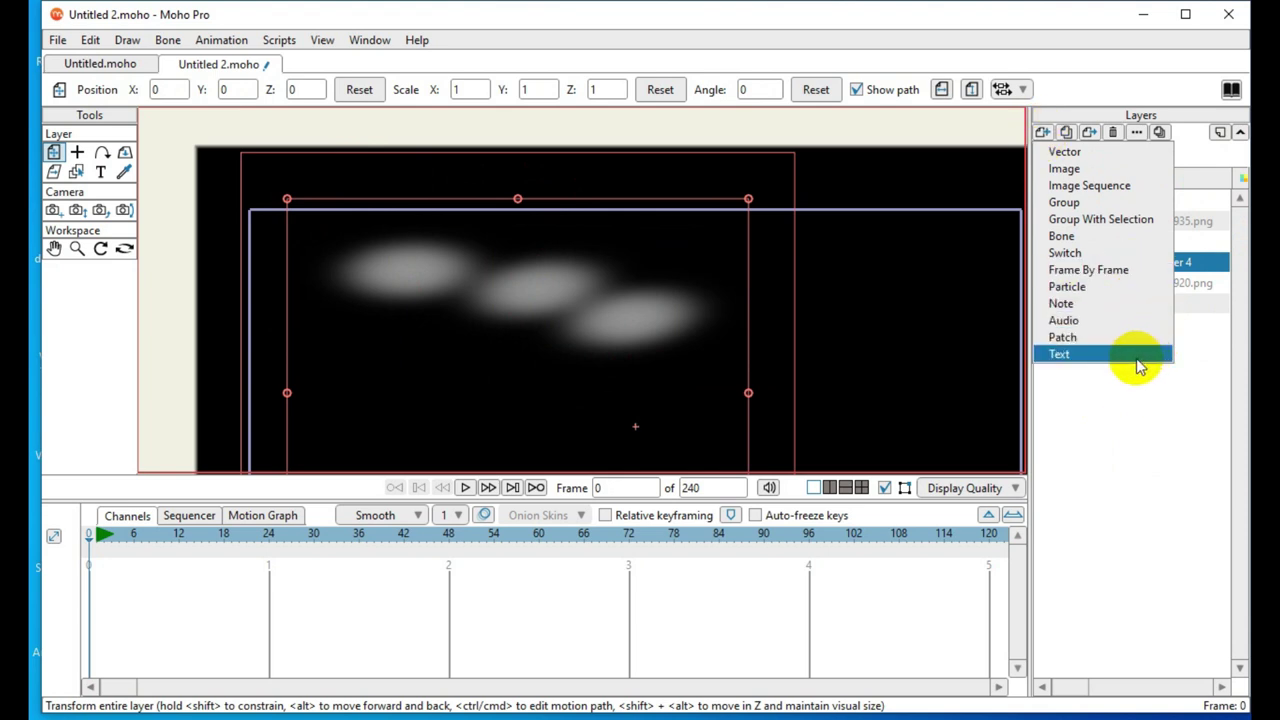
left_click(1064, 151)
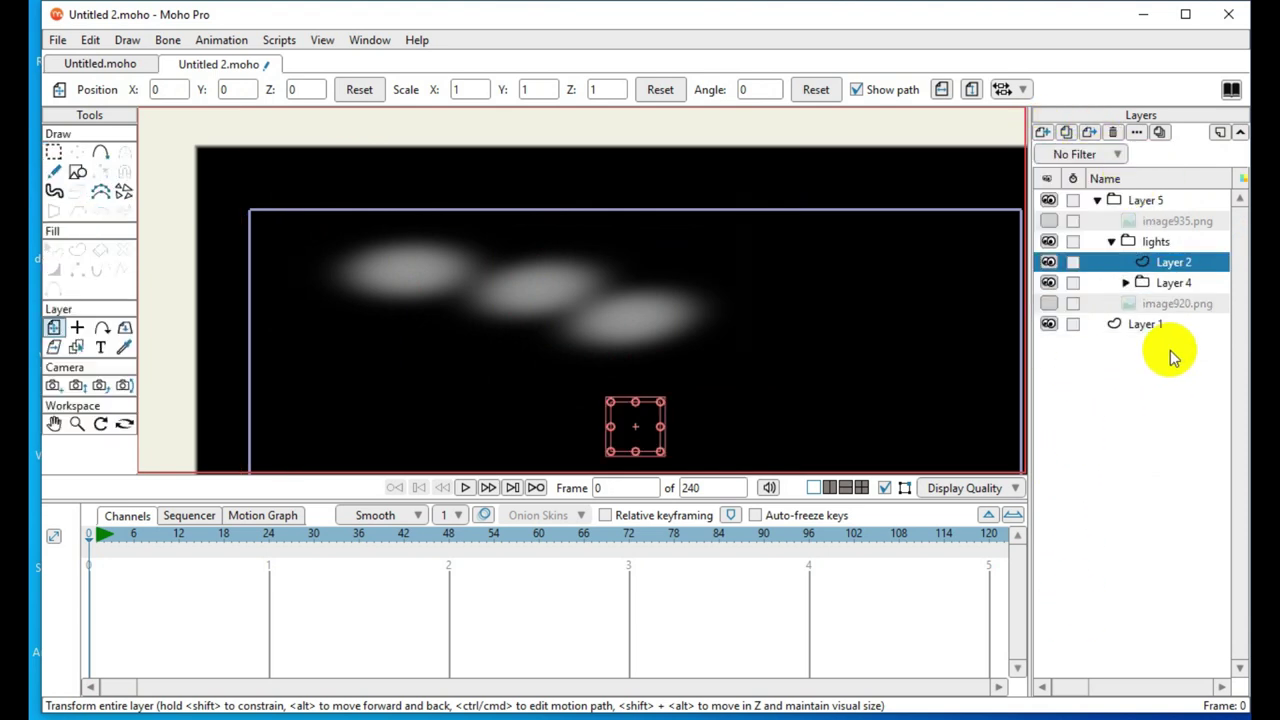
double_click(1162, 268)
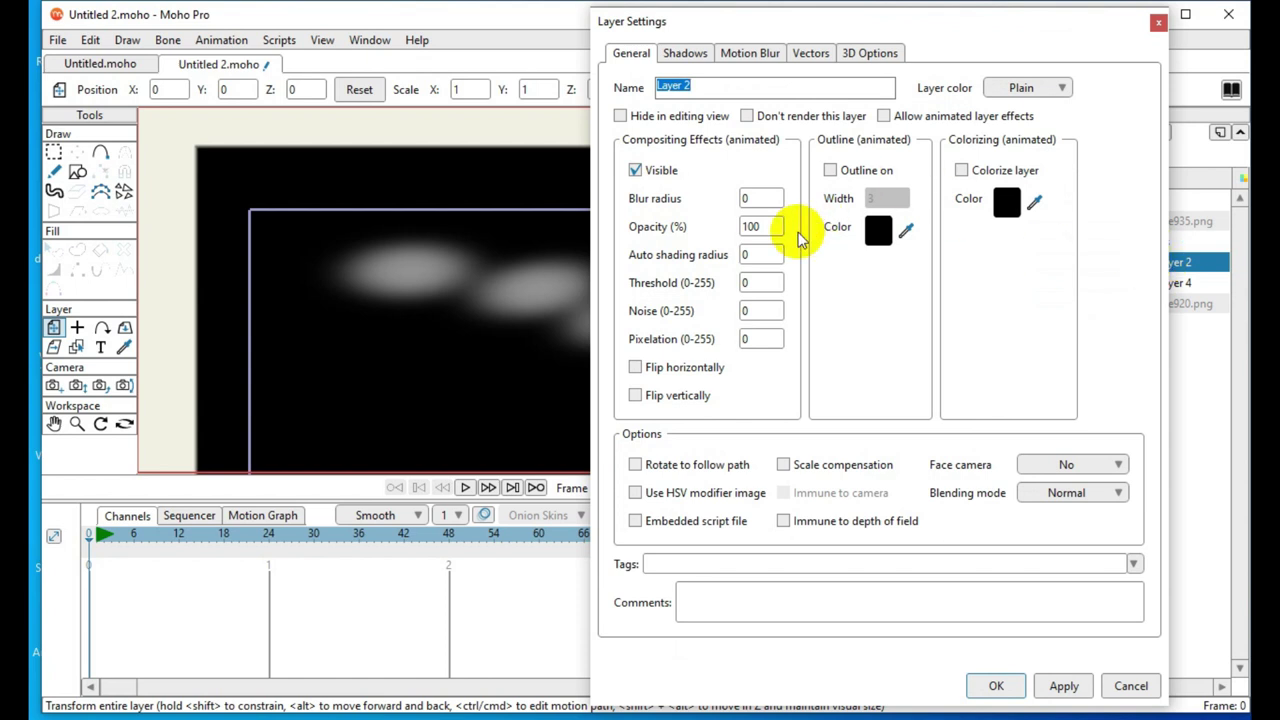
type("ol")
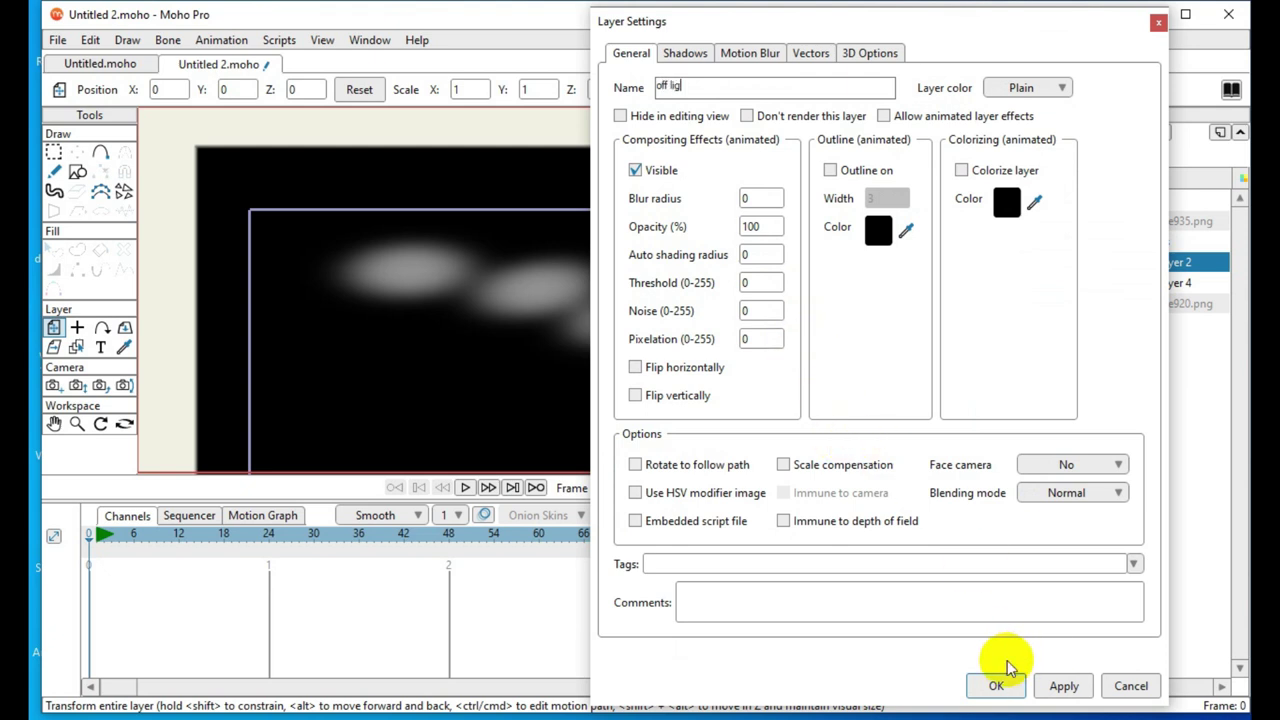
type("ht")
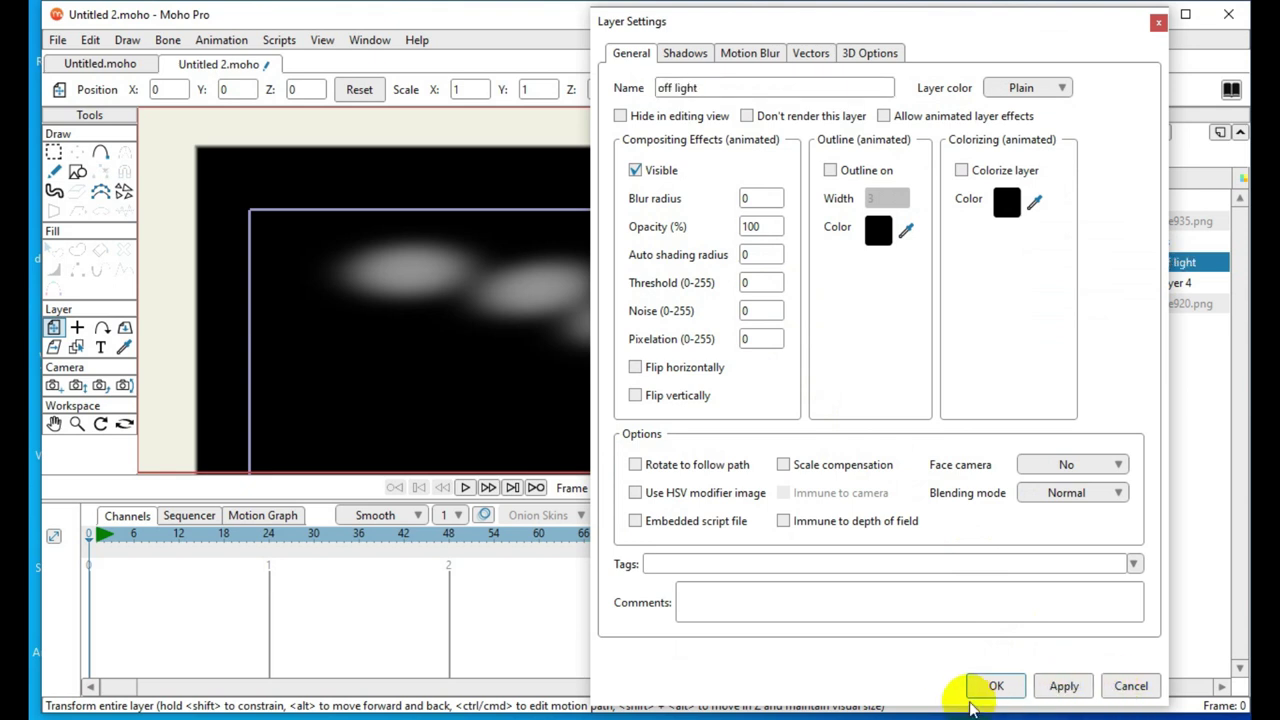
left_click(998, 686)
scroll(483, 297, "up", 3)
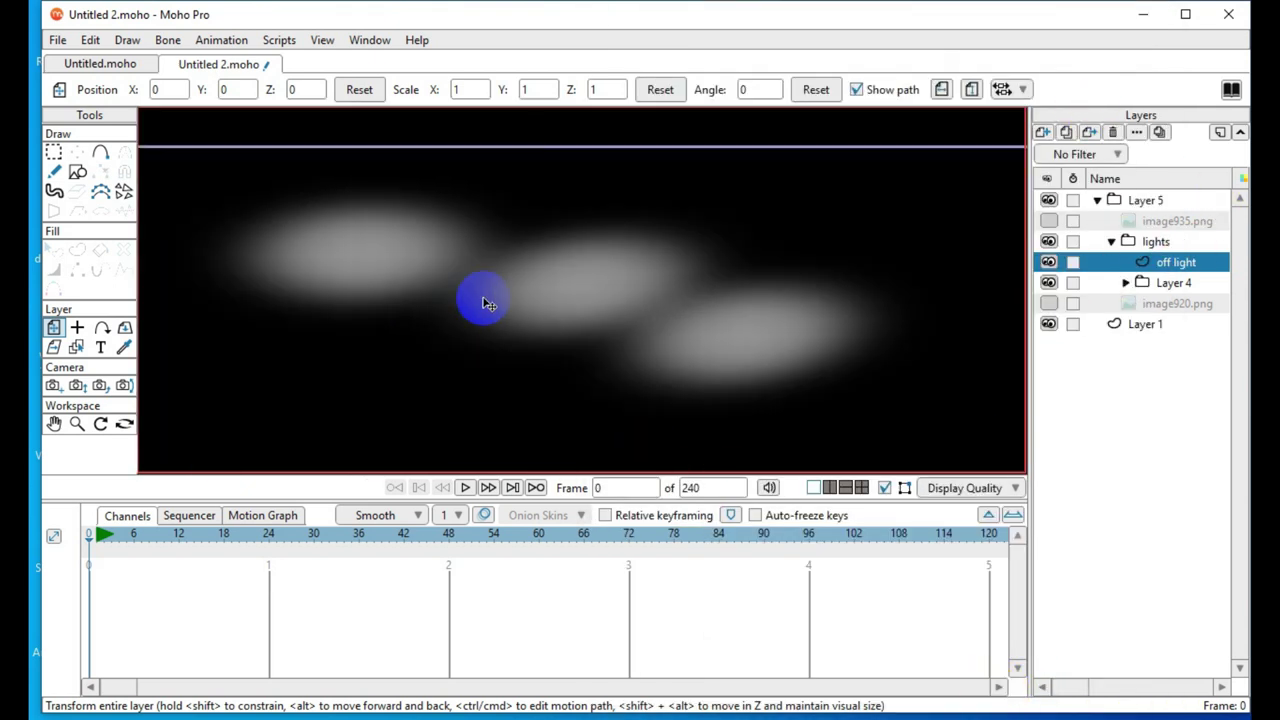
scroll(674, 374, "down", 6)
scroll(738, 352, "up", 2)
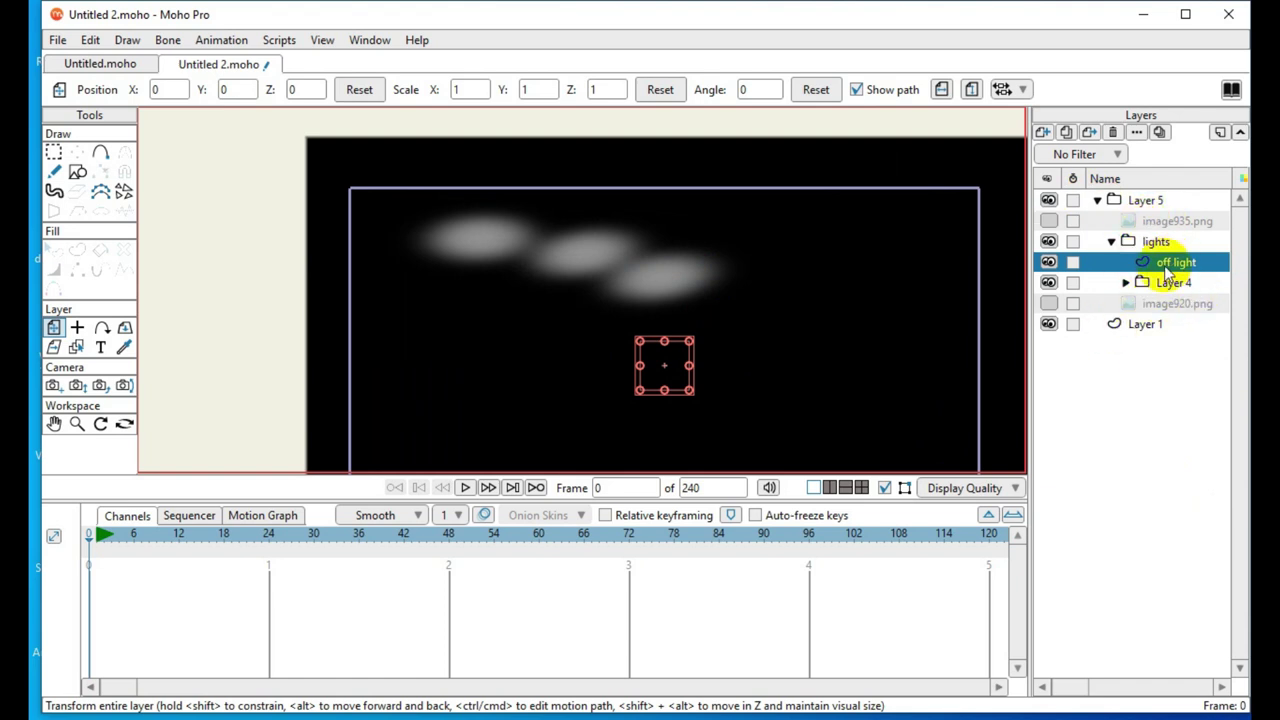
Toggle the Layer 4 group's visibility to check its contents, and rename the group as glow
left_click(1048, 285)
left_click(1048, 285)
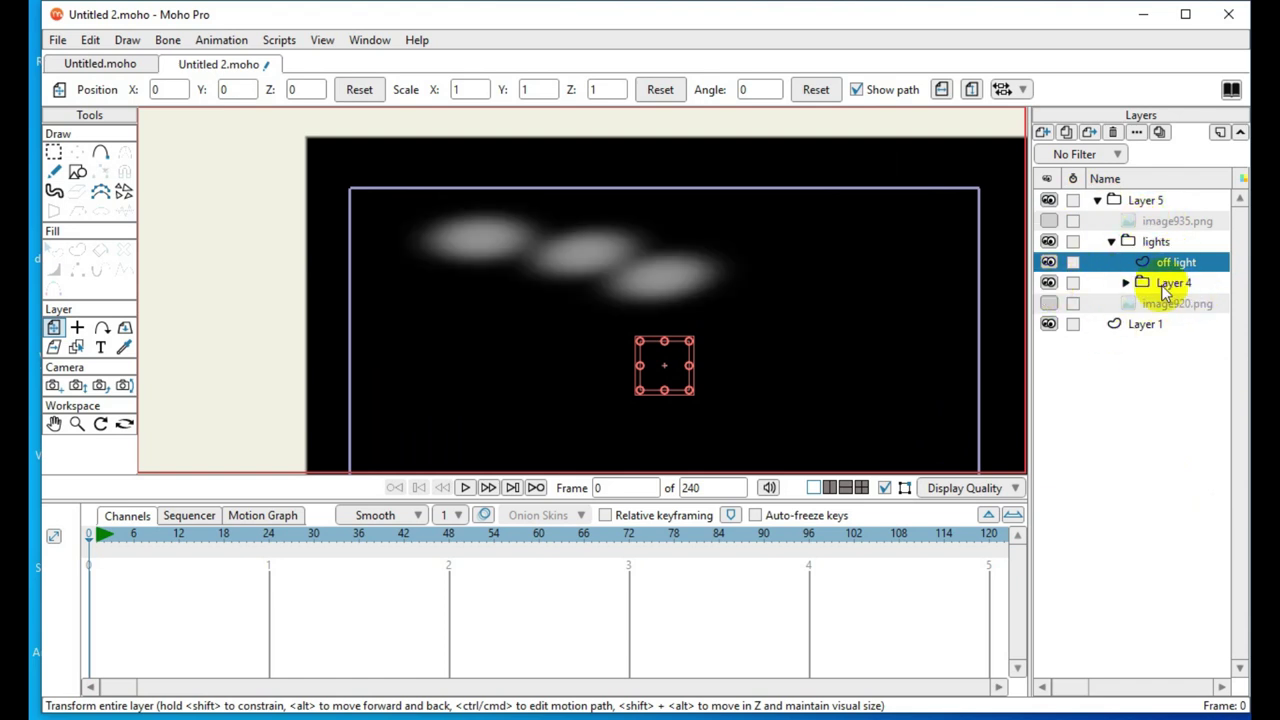
double_click(1168, 284)
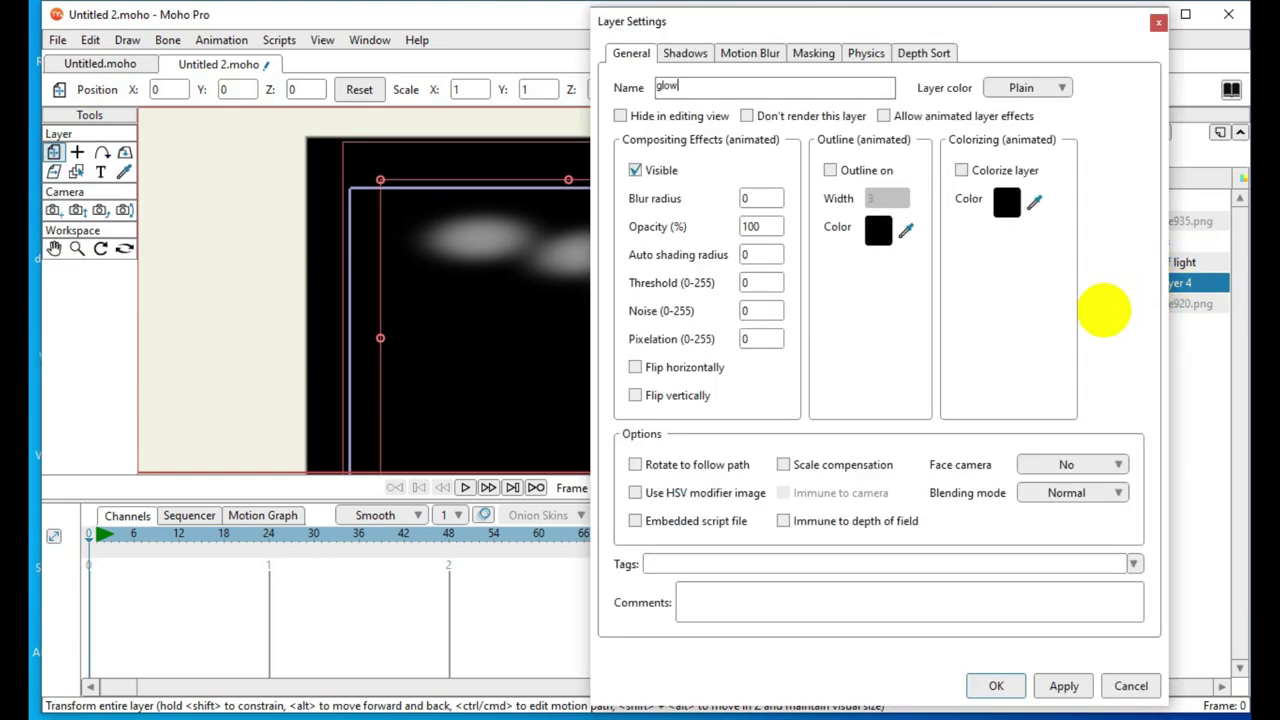
type("glow")
left_click(1062, 686)
left_click(995, 686)
left_click(795, 260)
scroll(792, 257, "up", 1)
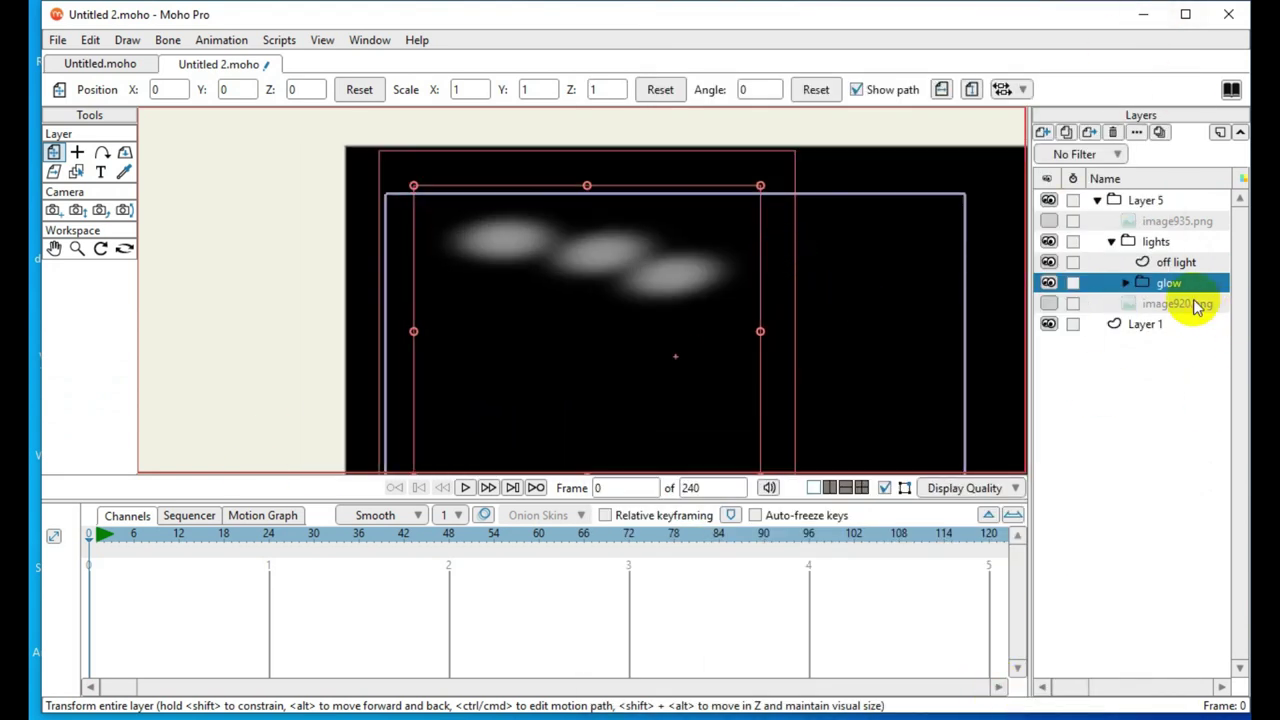
Convert the lights group into a switch layer
right_click(1150, 244)
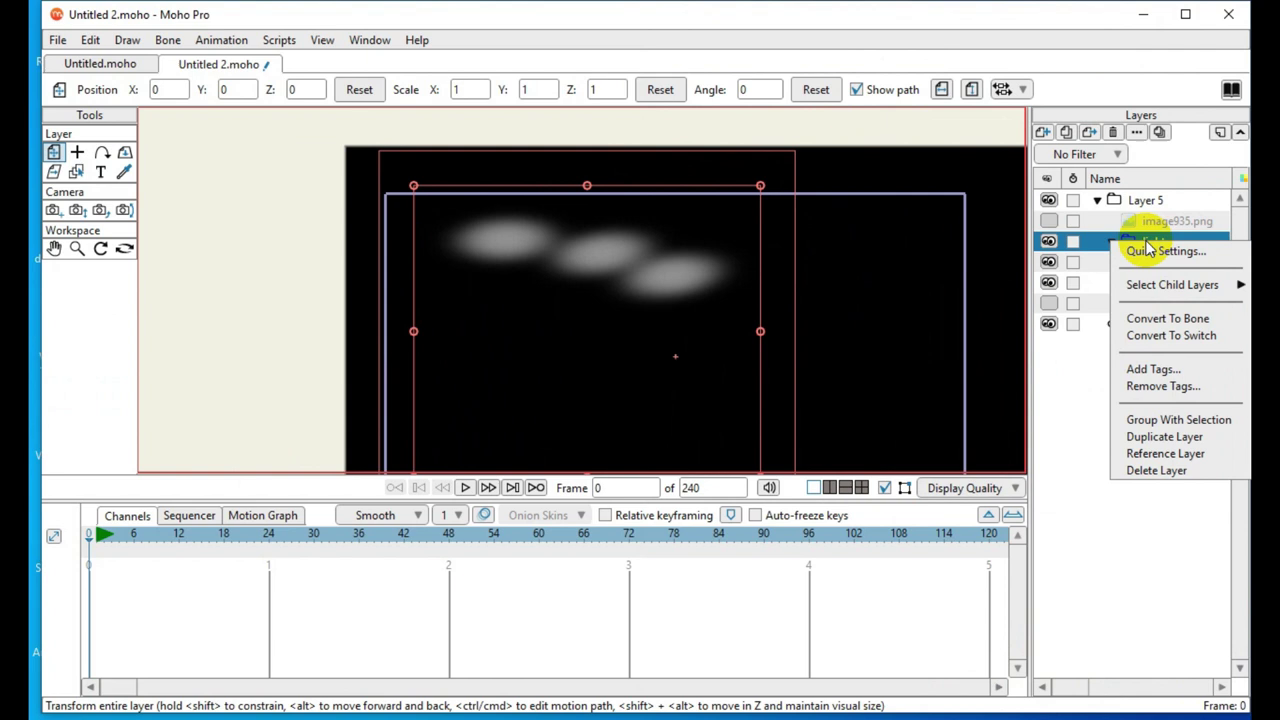
left_click(1212, 338)
left_click(814, 357)
scroll(638, 378, "down", 1)
scroll(632, 417, "up", 5)
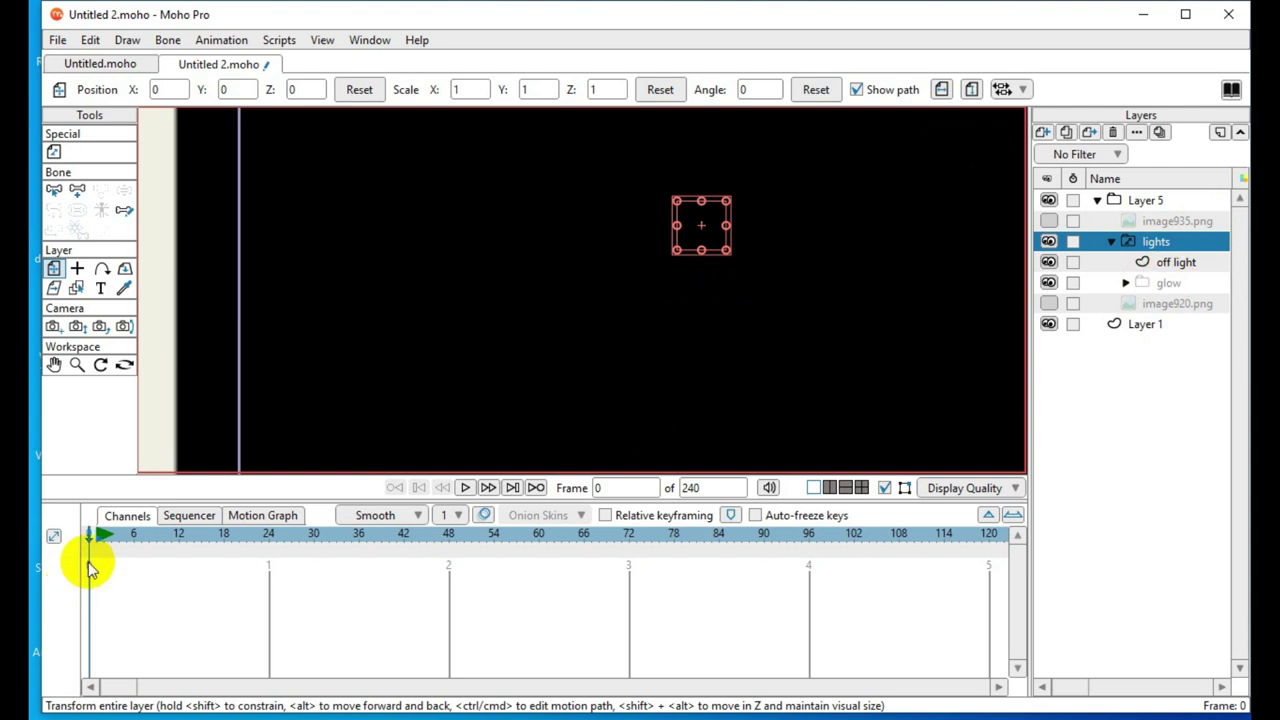
Key the lights switch layer to glow at frame 24 and to off light at frame 48
left_click_drag(130, 537, 302, 570)
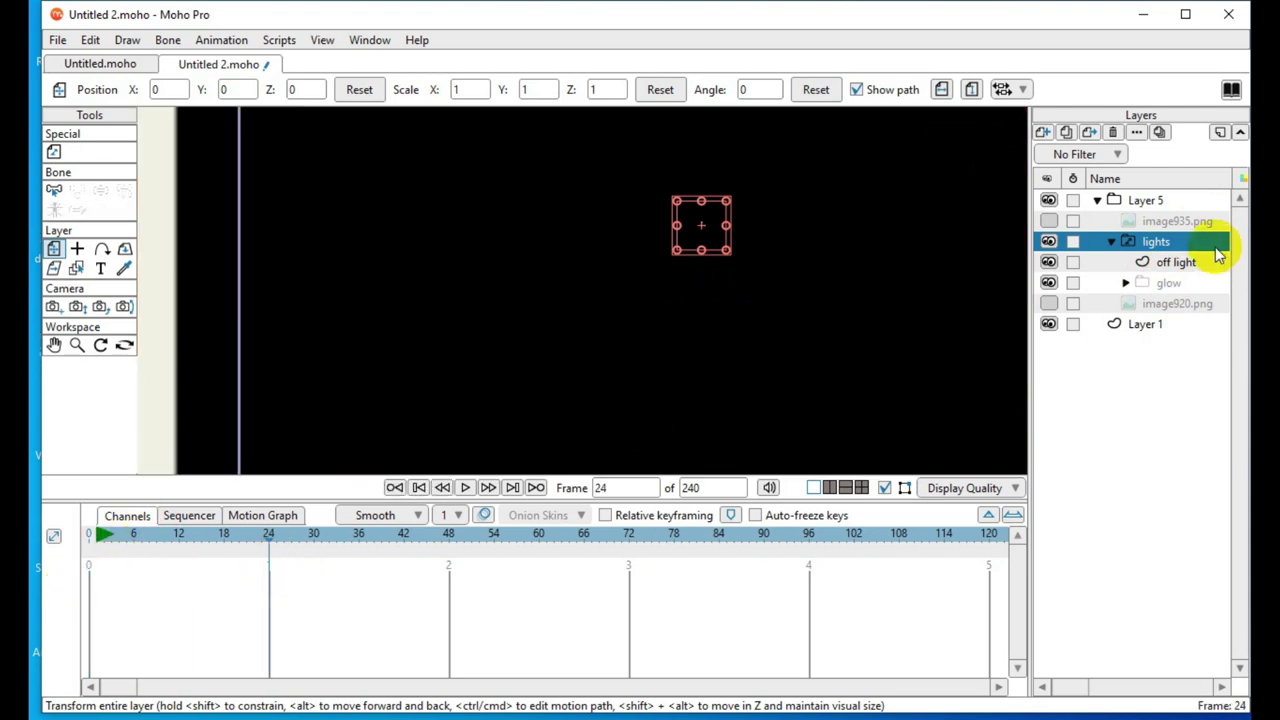
right_click(1144, 253)
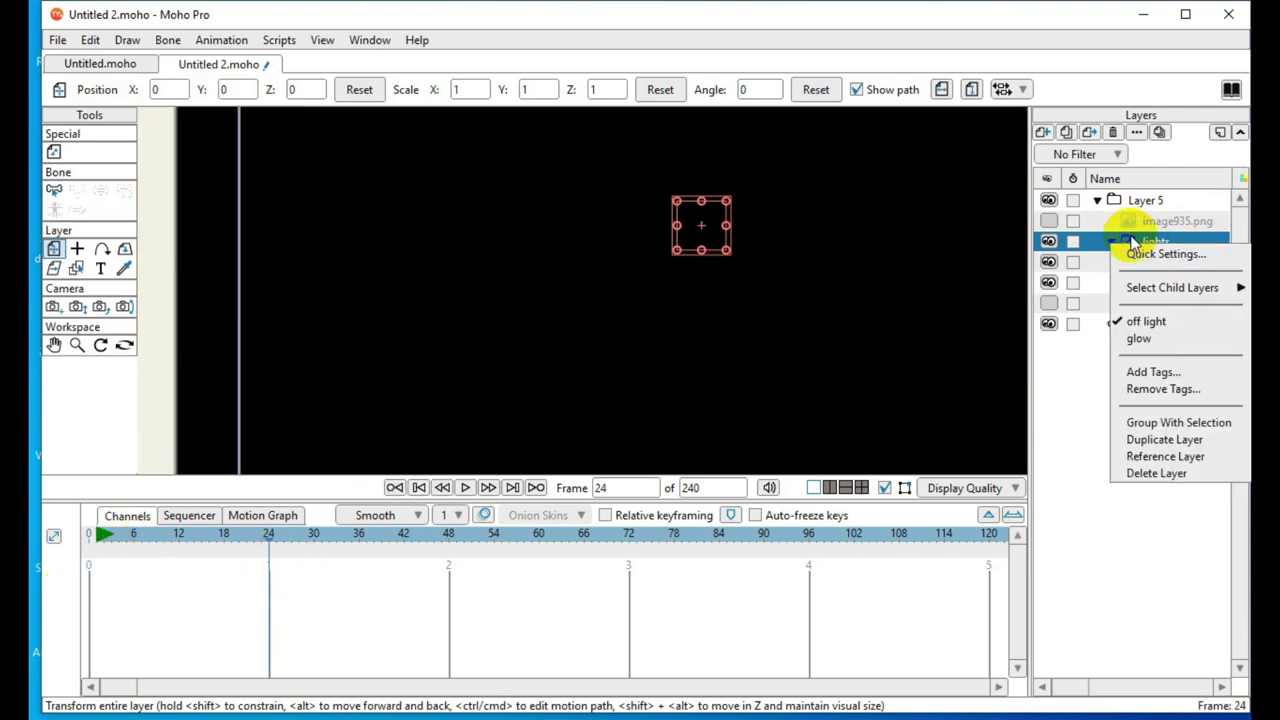
left_click(1138, 340)
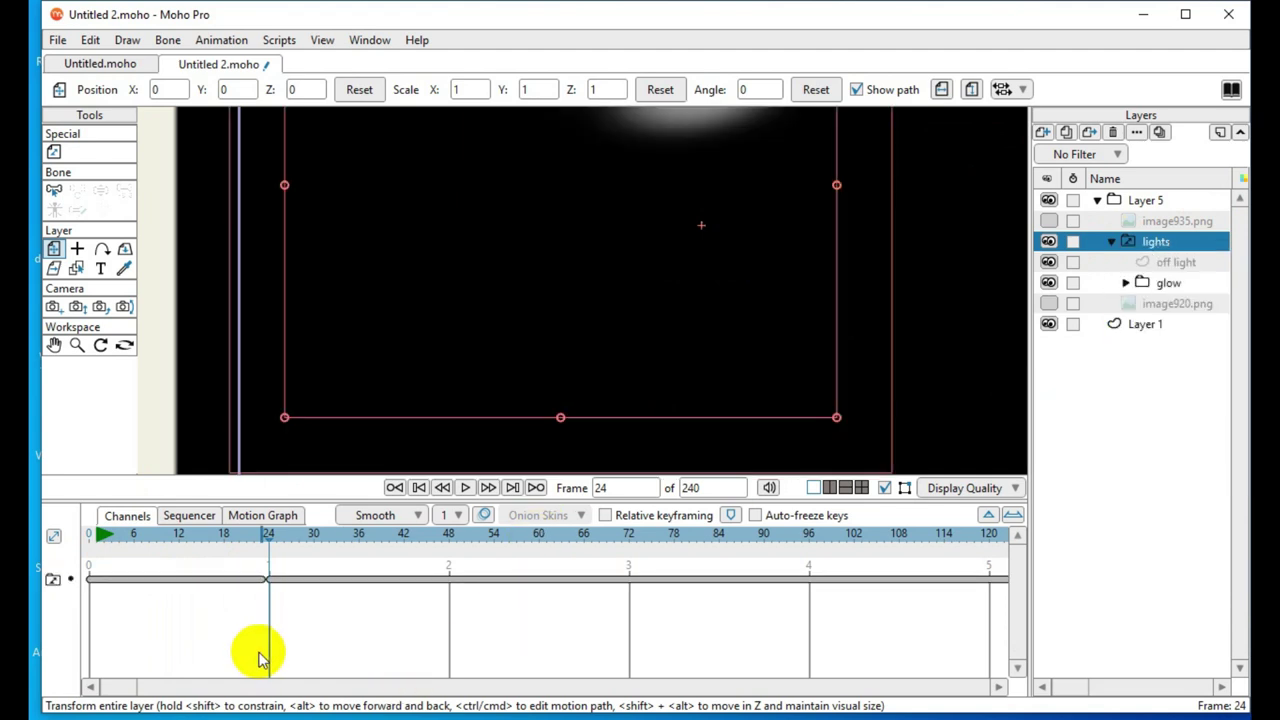
mouse_move(277, 537)
left_mouse_down()
mouse_move(458, 573)
mouse_move(449, 588)
left_mouse_up()
right_click(1112, 240)
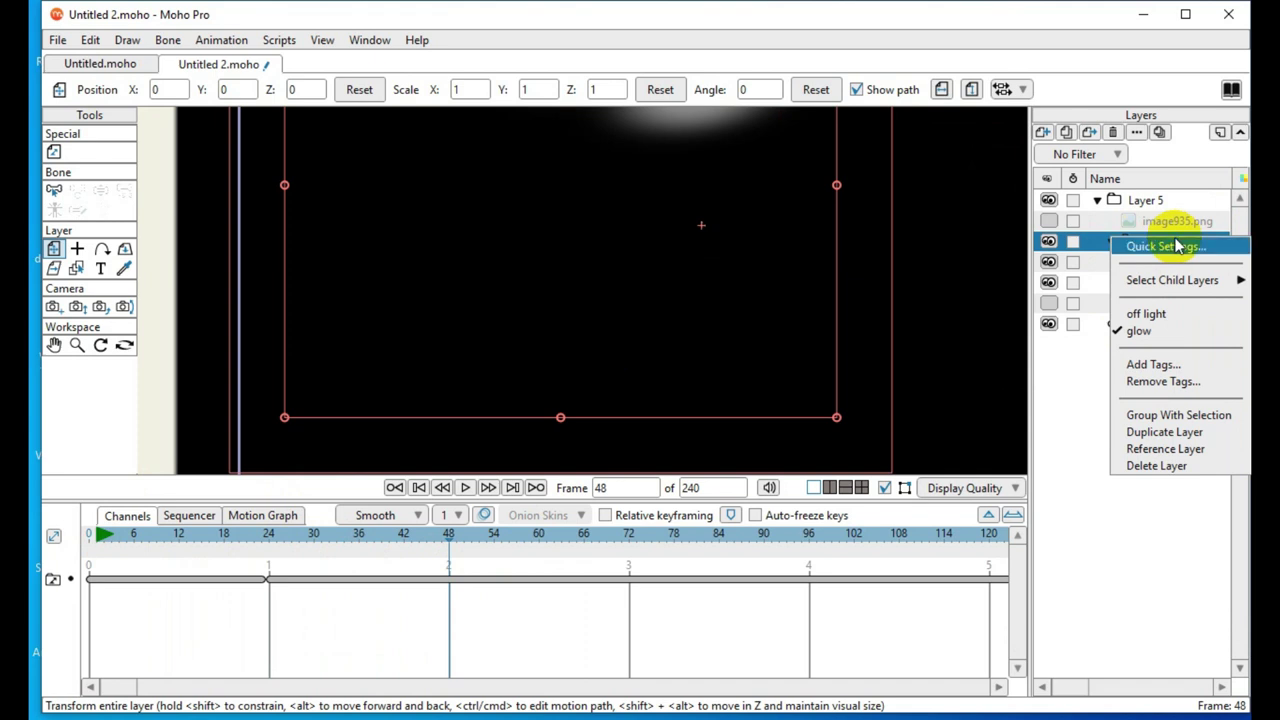
left_click(1148, 314)
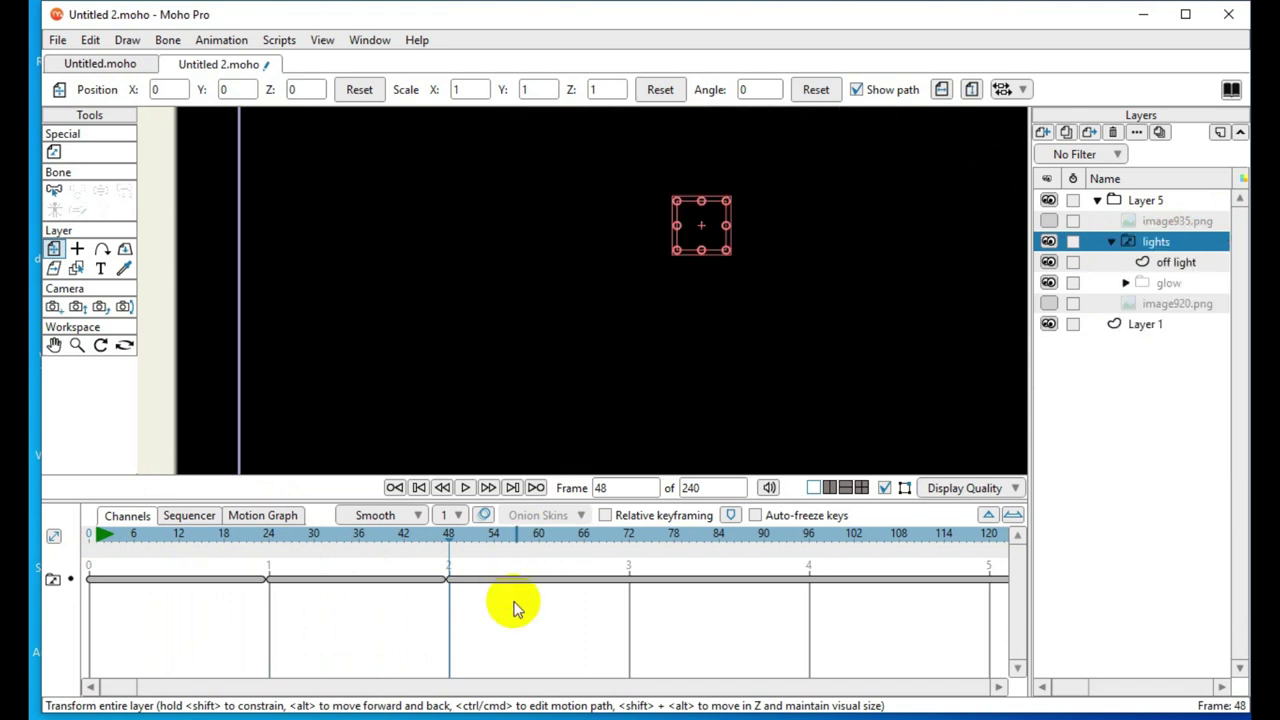
Key the lights switch layer to glow at frame 66
mouse_move(450, 540)
left_mouse_down()
mouse_move(628, 578)
mouse_move(589, 583)
left_mouse_up()
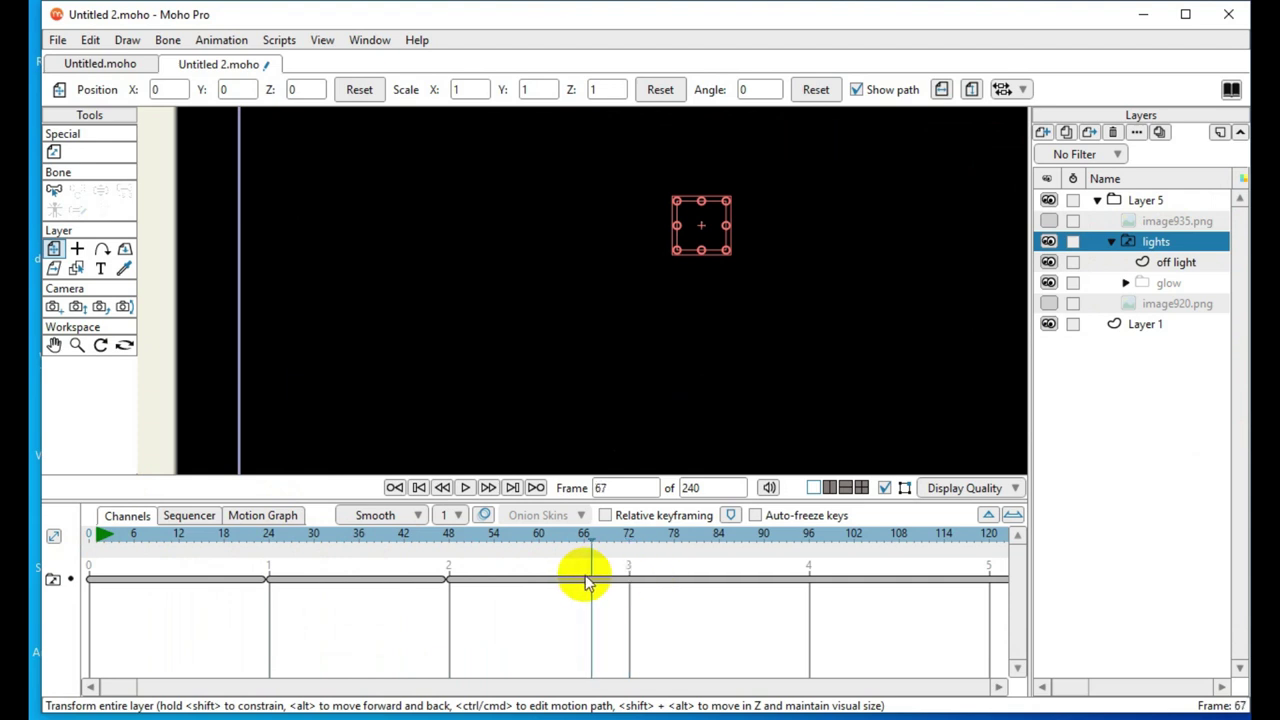
right_click(1170, 251)
left_click(1180, 345)
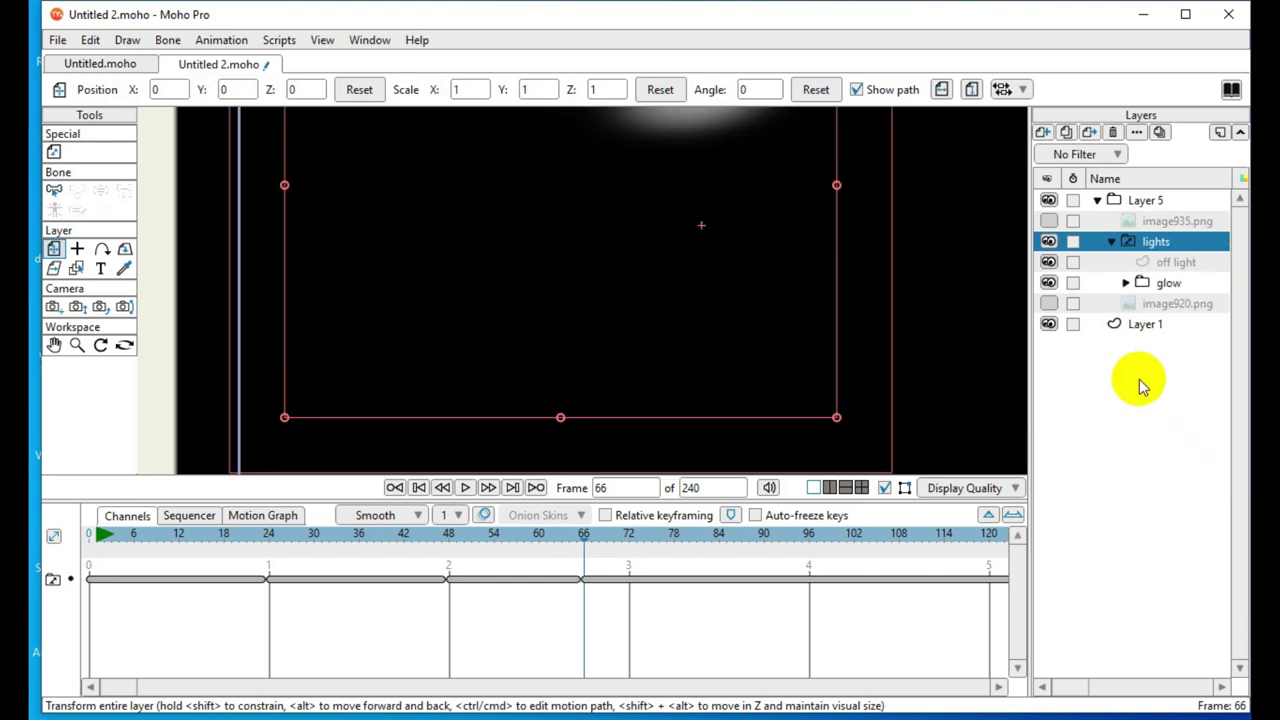
left_click_drag(500, 337, 607, 330)
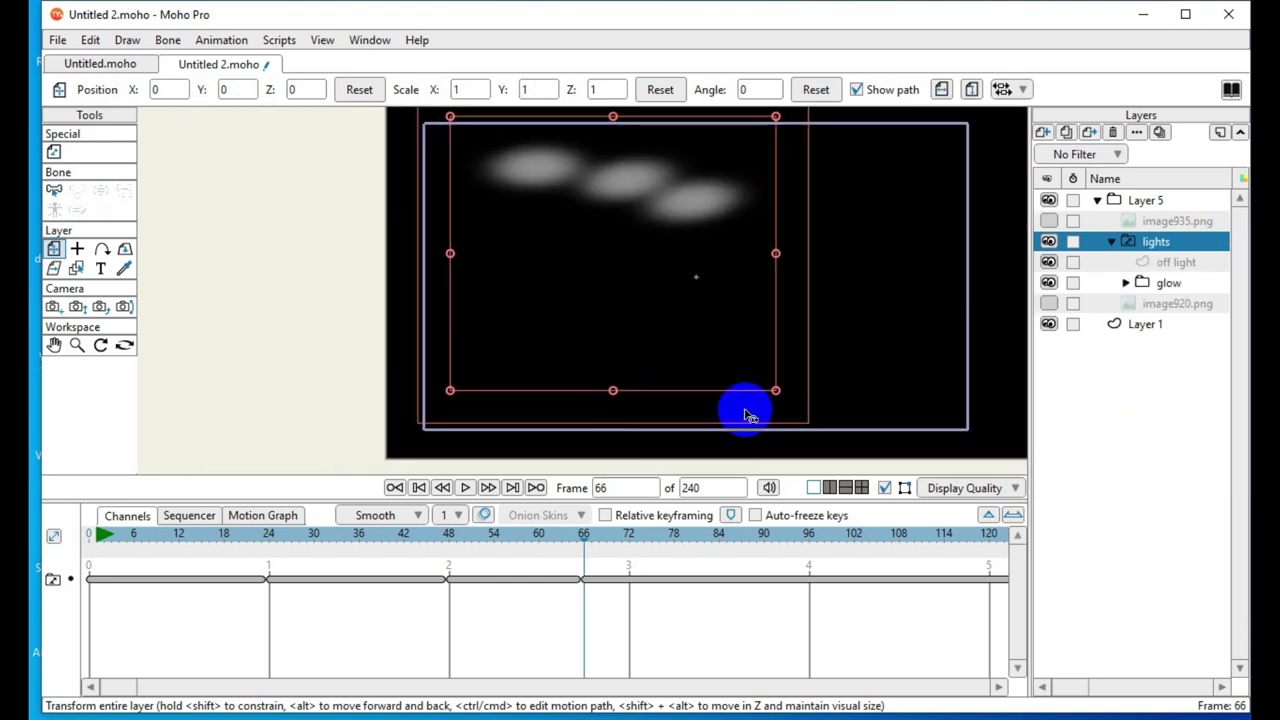
mouse_move(745, 407)
left_mouse_down()
mouse_move(617, 320)
mouse_move(622, 232)
left_mouse_up()
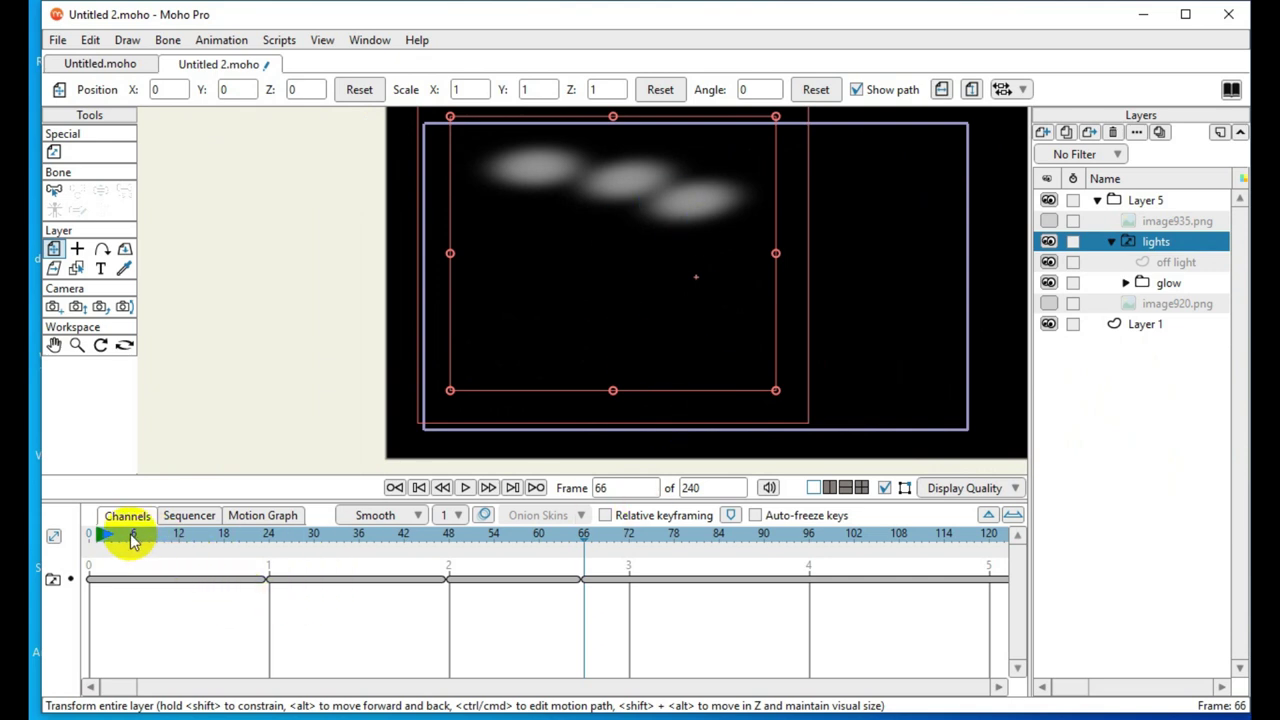
Scrub through the switch keys and play the animation to check the lights turning on and off
left_click_drag(131, 539, 355, 570)
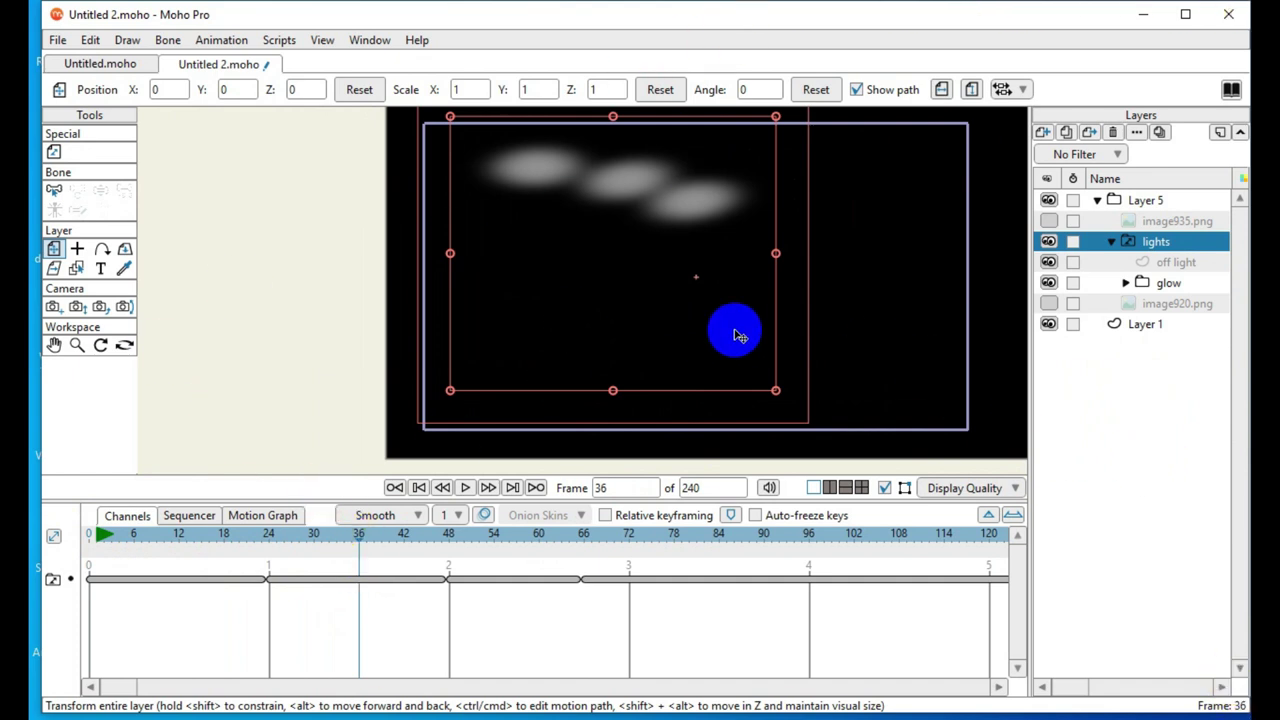
scroll(740, 150, "up", 5)
scroll(692, 256, "down", 6)
left_click_drag(690, 263, 677, 363)
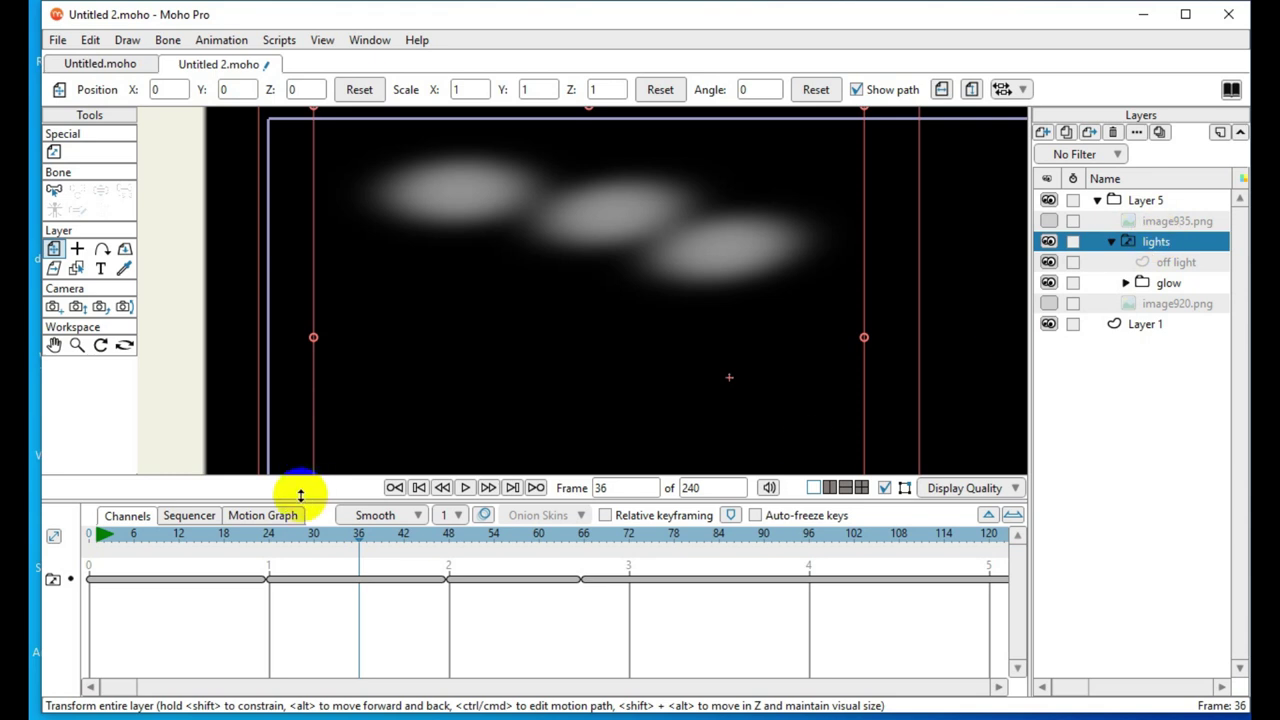
left_click(446, 472)
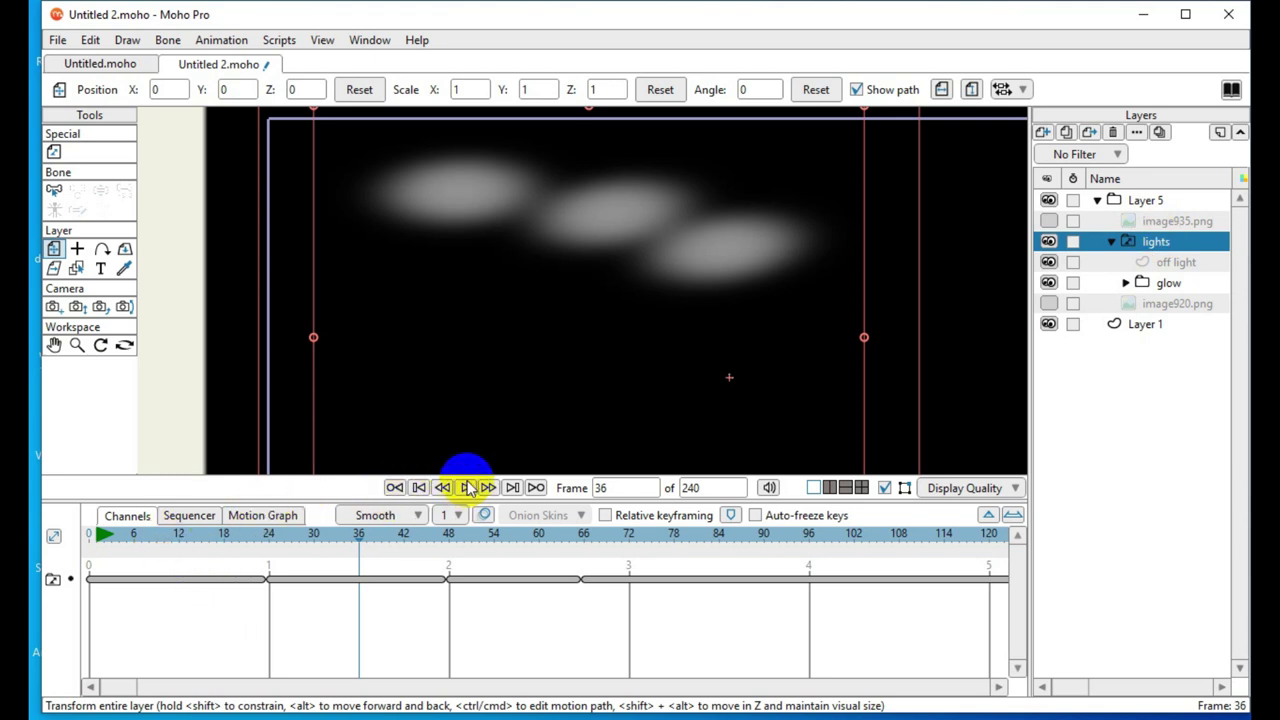
left_click(467, 487)
scroll(578, 362, "down", 4)
scroll(543, 429, "up", 4)
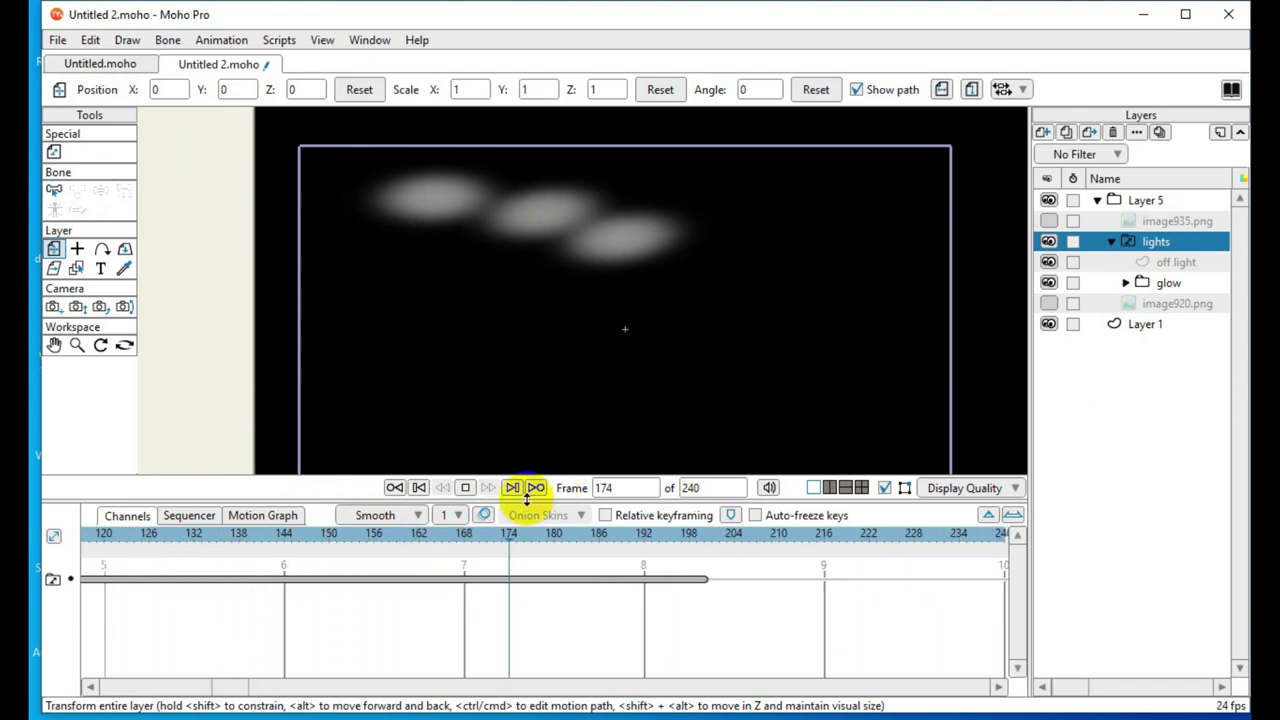
left_click(467, 488)
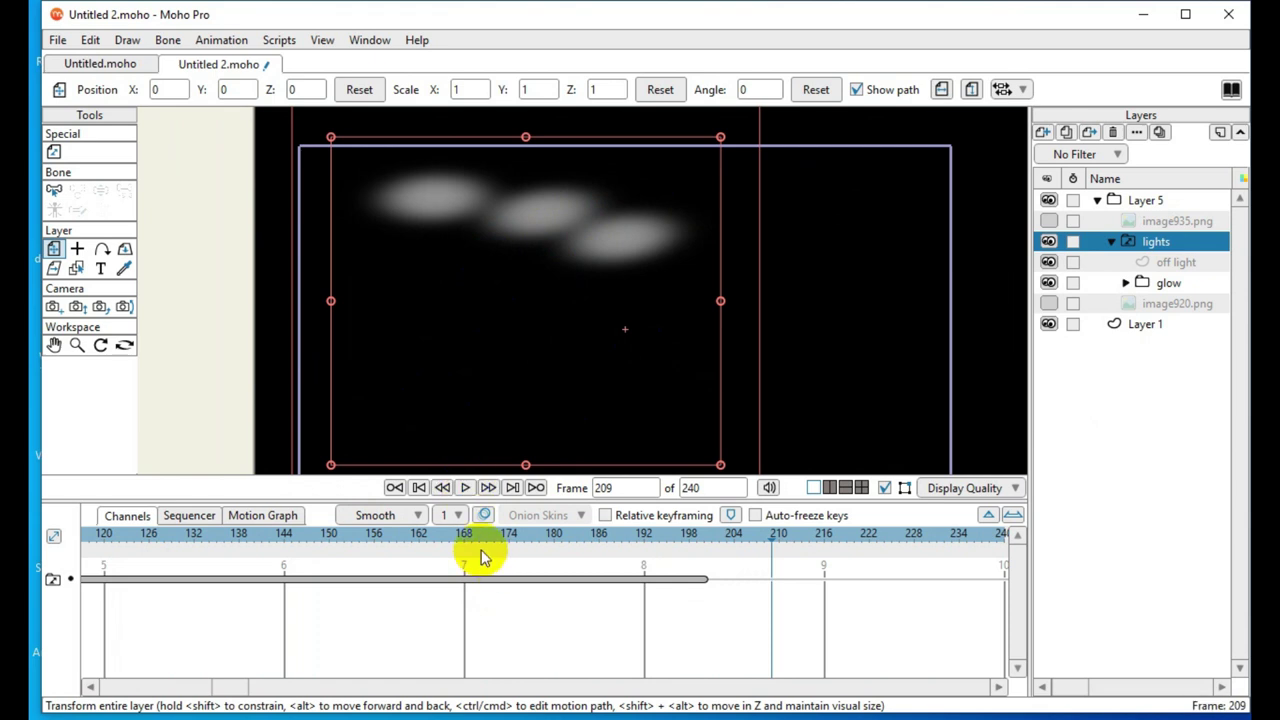
Return to frame 0 and limit the playback range to about frames 17 to 77, using the on-screen keyboard for the modifier
left_click_drag(445, 540, 30, 613)
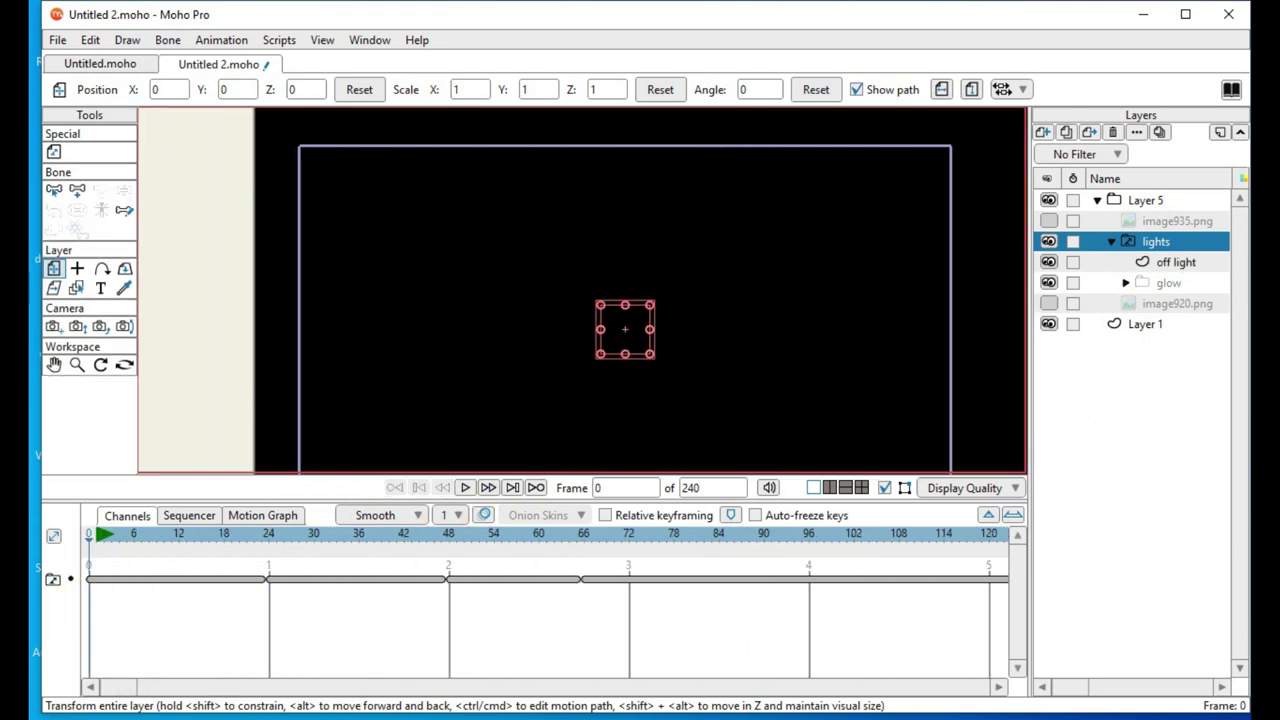
left_click(506, 177)
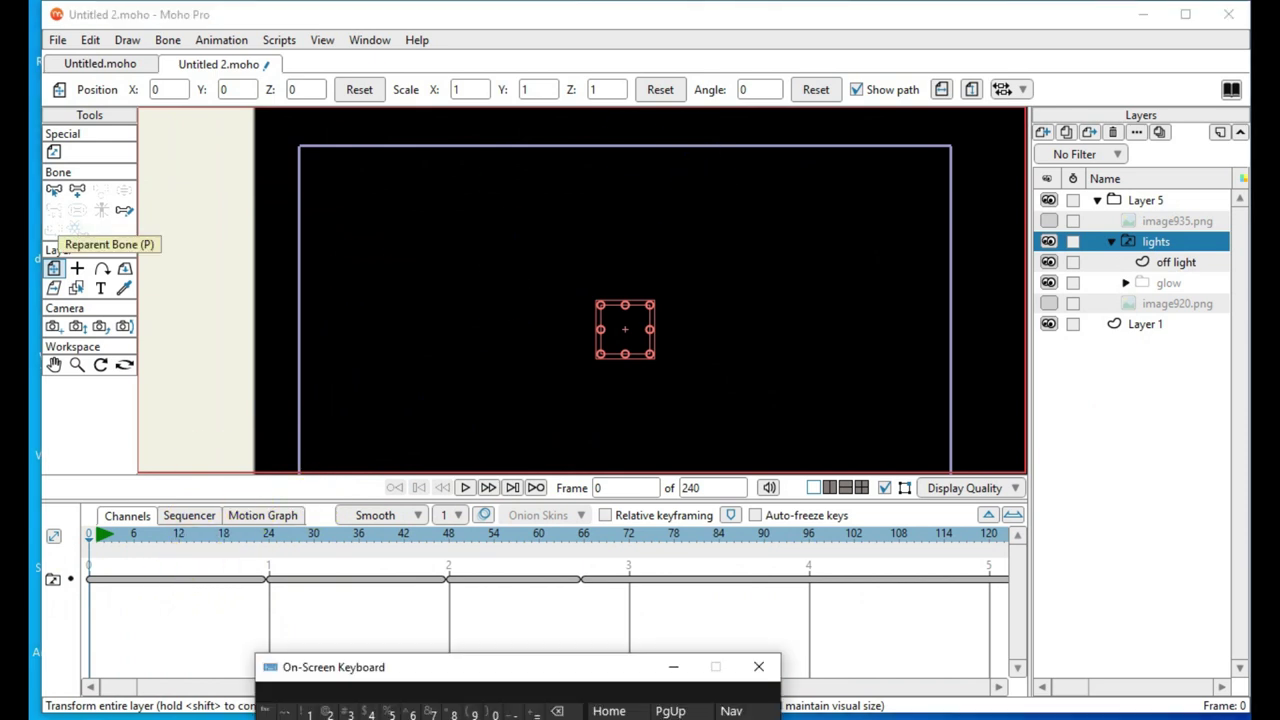
left_click_drag(423, 672, 354, 68)
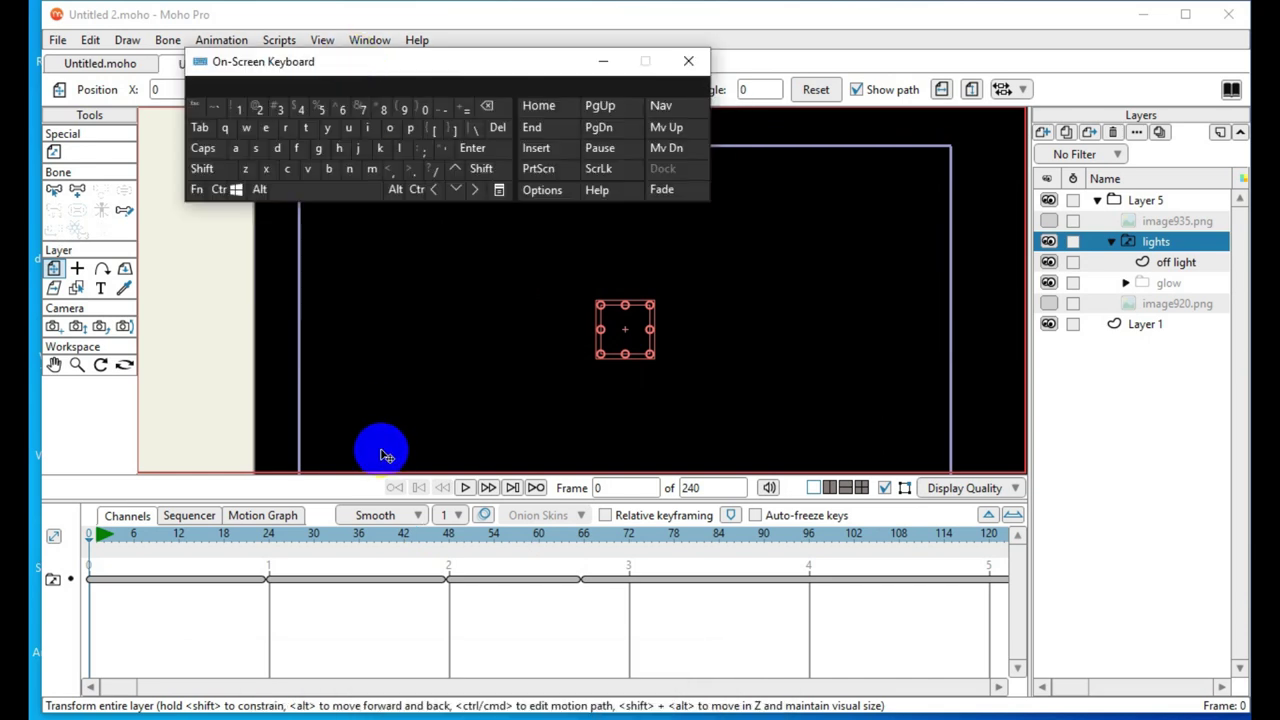
left_click(219, 189)
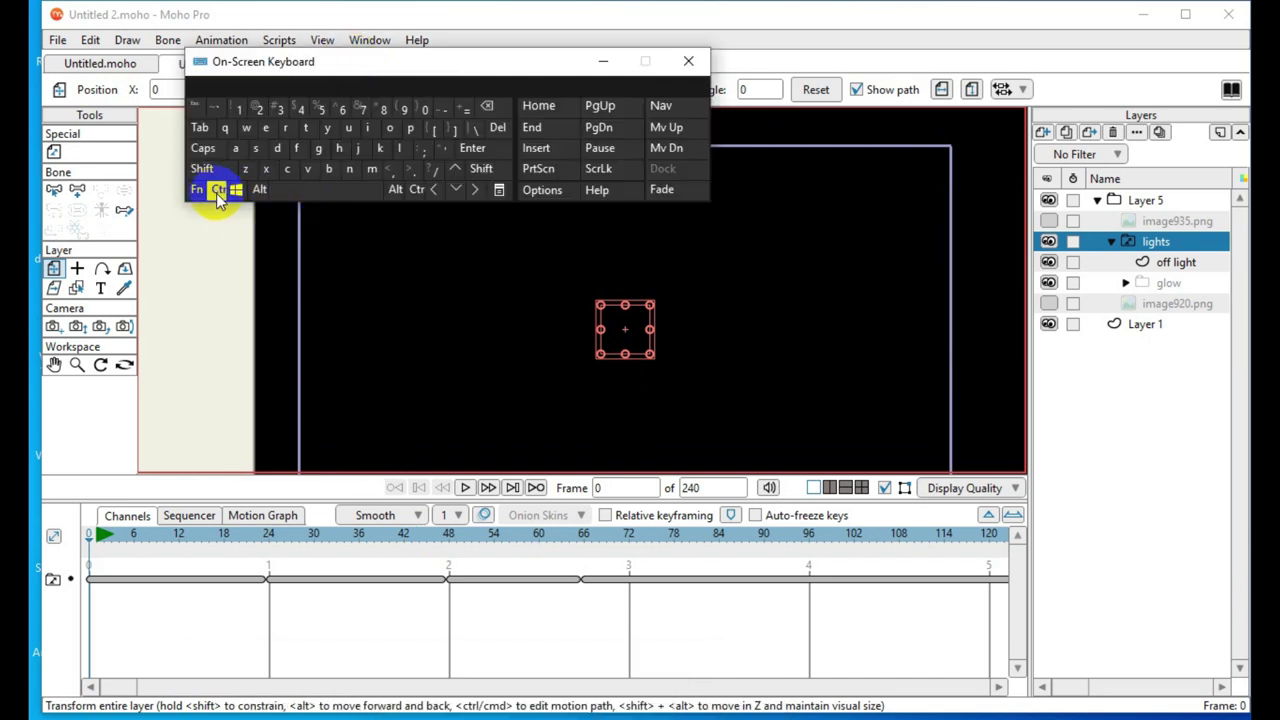
left_click(222, 537, "ctrl")
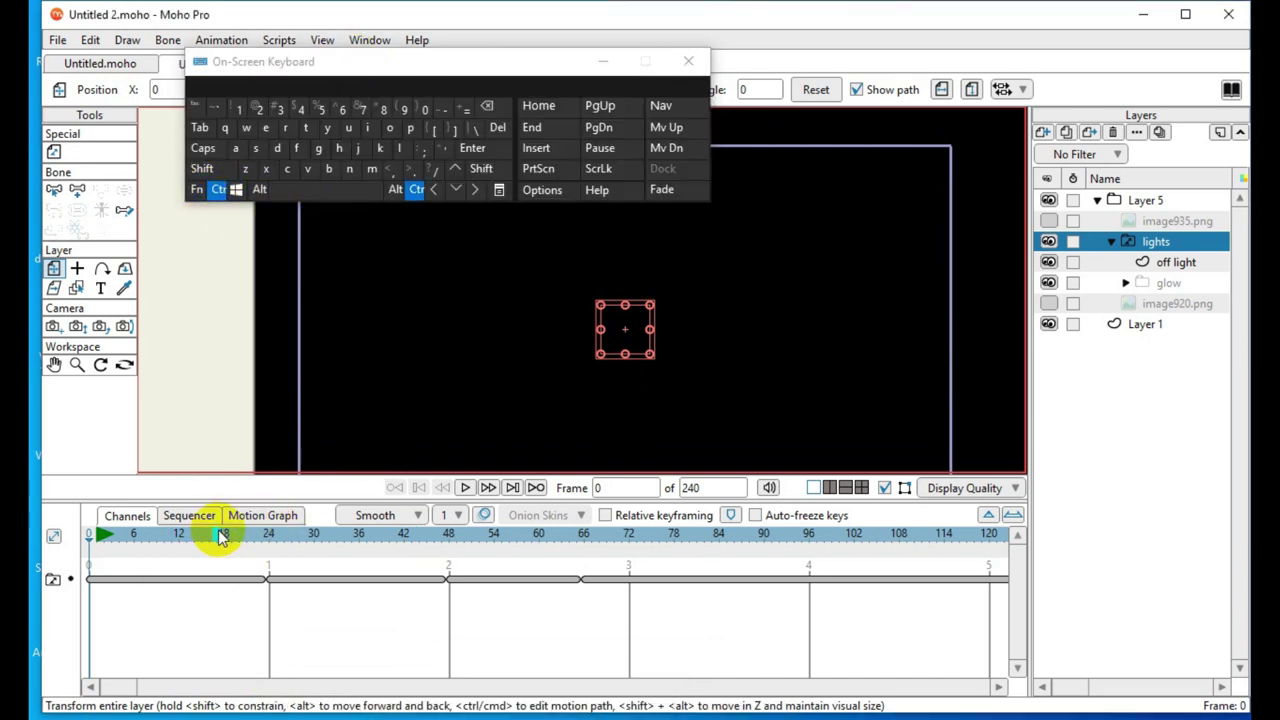
left_click(434, 249)
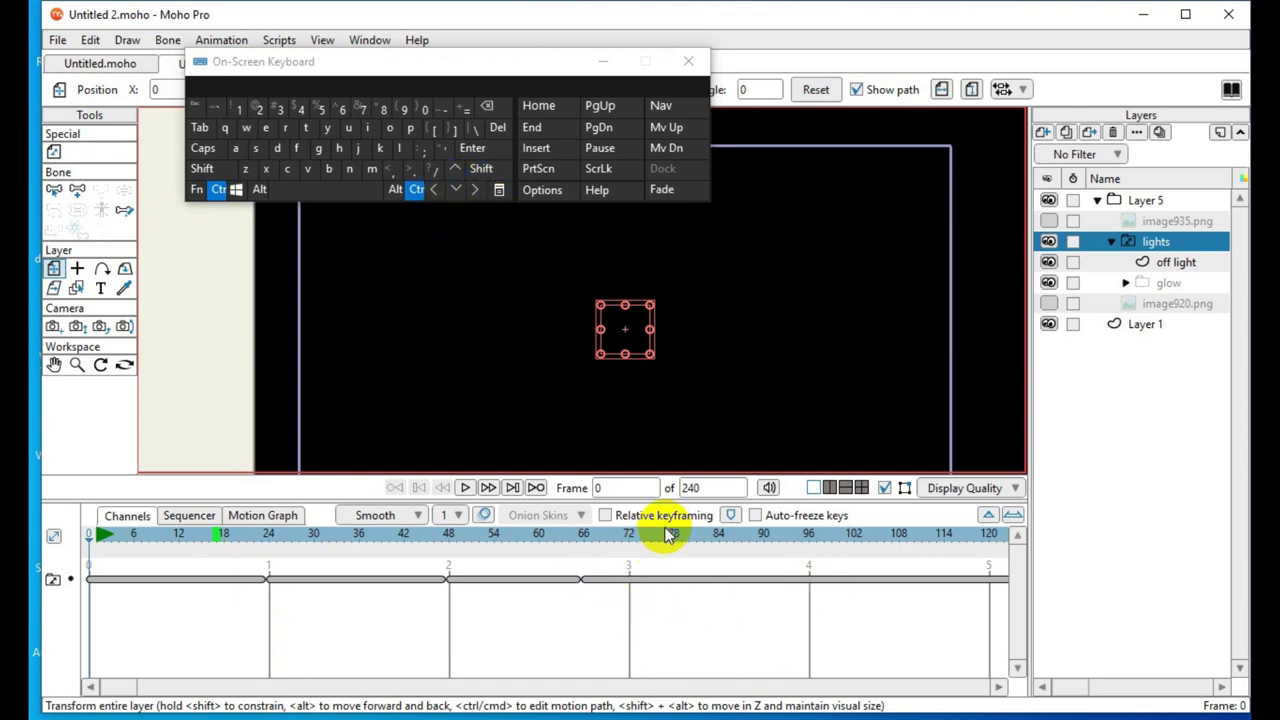
left_click(358, 380)
left_click(197, 192)
left_click(217, 190)
left_click(545, 428)
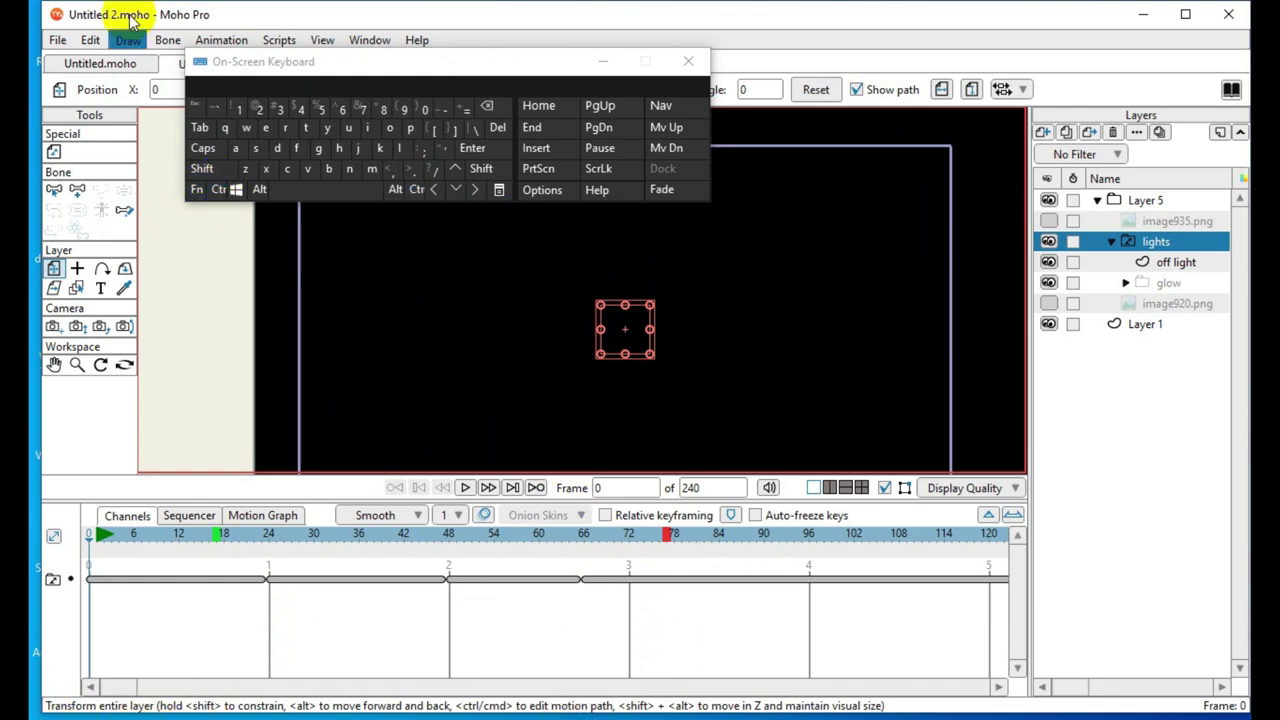
Play the limited range in a loop and move the on-screen keyboard out of the way to examine the light switching
left_click(455, 481)
scroll(429, 394, "down", 5)
scroll(397, 310, "up", 3)
left_click_drag(420, 63, 450, 672)
scroll(664, 384, "up", 2)
scroll(656, 250, "down", 4)
scroll(611, 326, "up", 4)
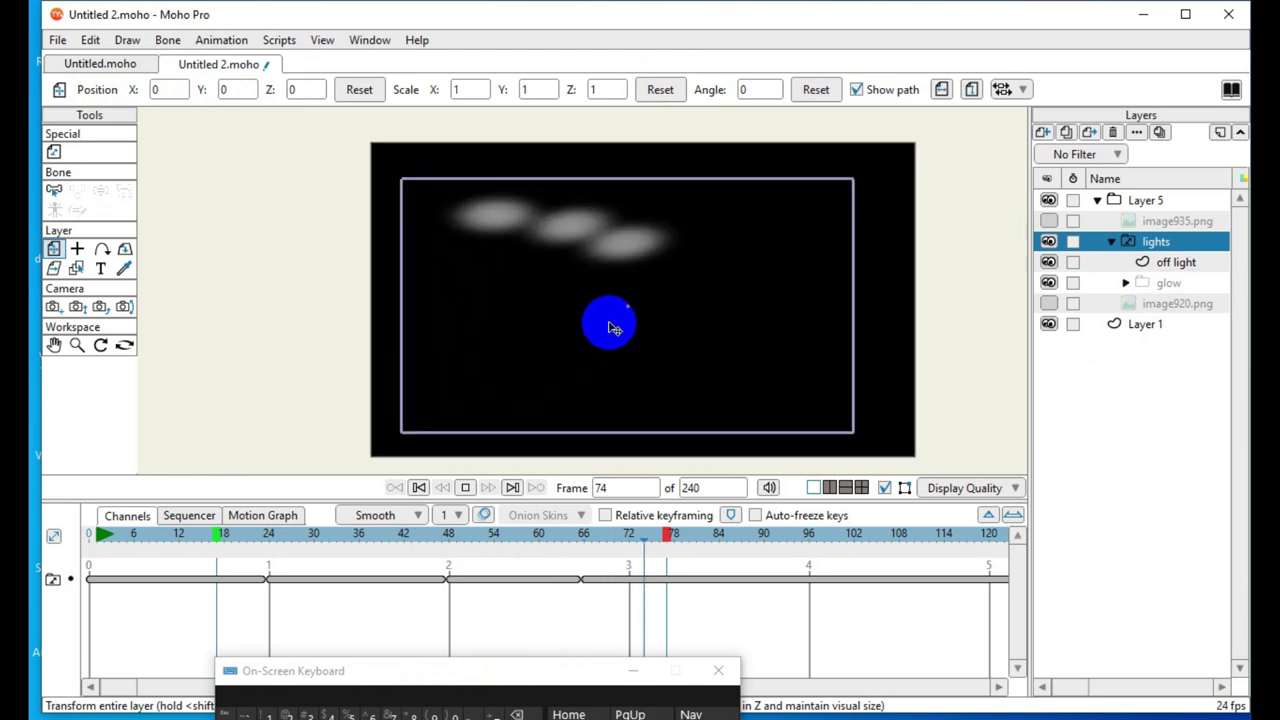
scroll(509, 245, "down", 3)
scroll(580, 175, "up", 3)
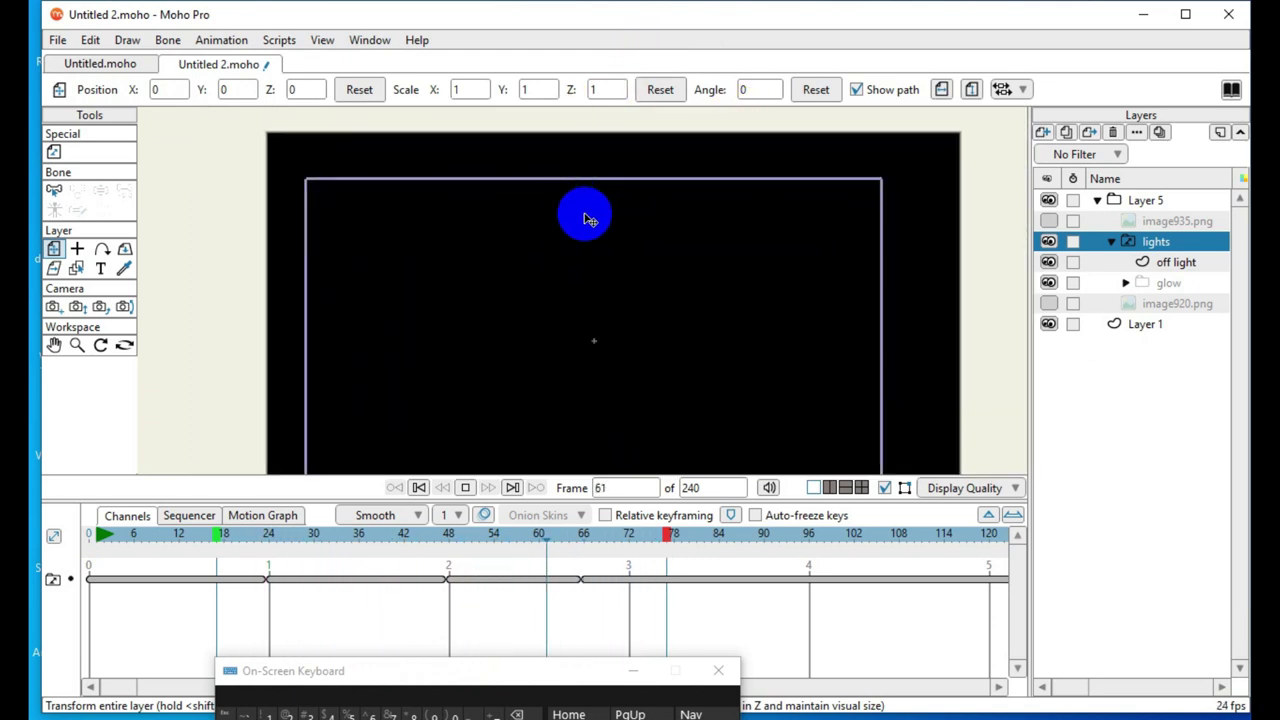
Show the room picture layer image920.png, check the light switching over it during playback, and stop the playback
left_click(1048, 303)
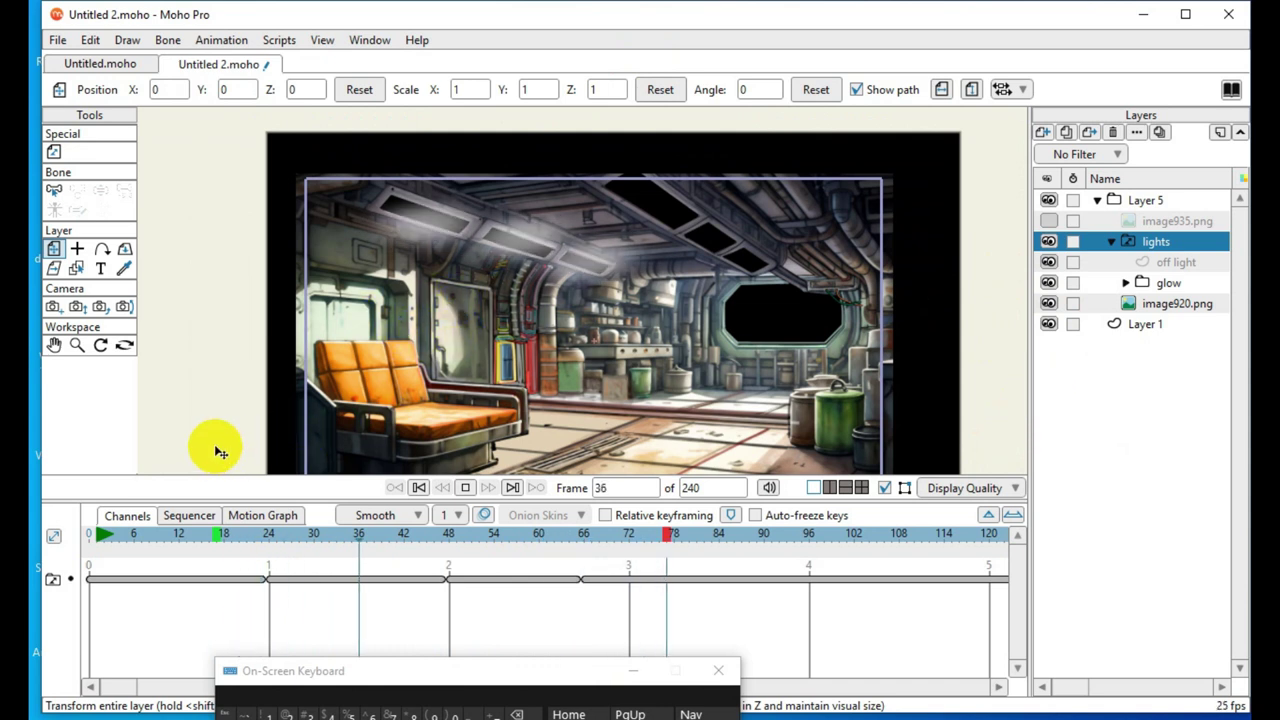
scroll(465, 275, "up", 3)
scroll(530, 258, "down", 3)
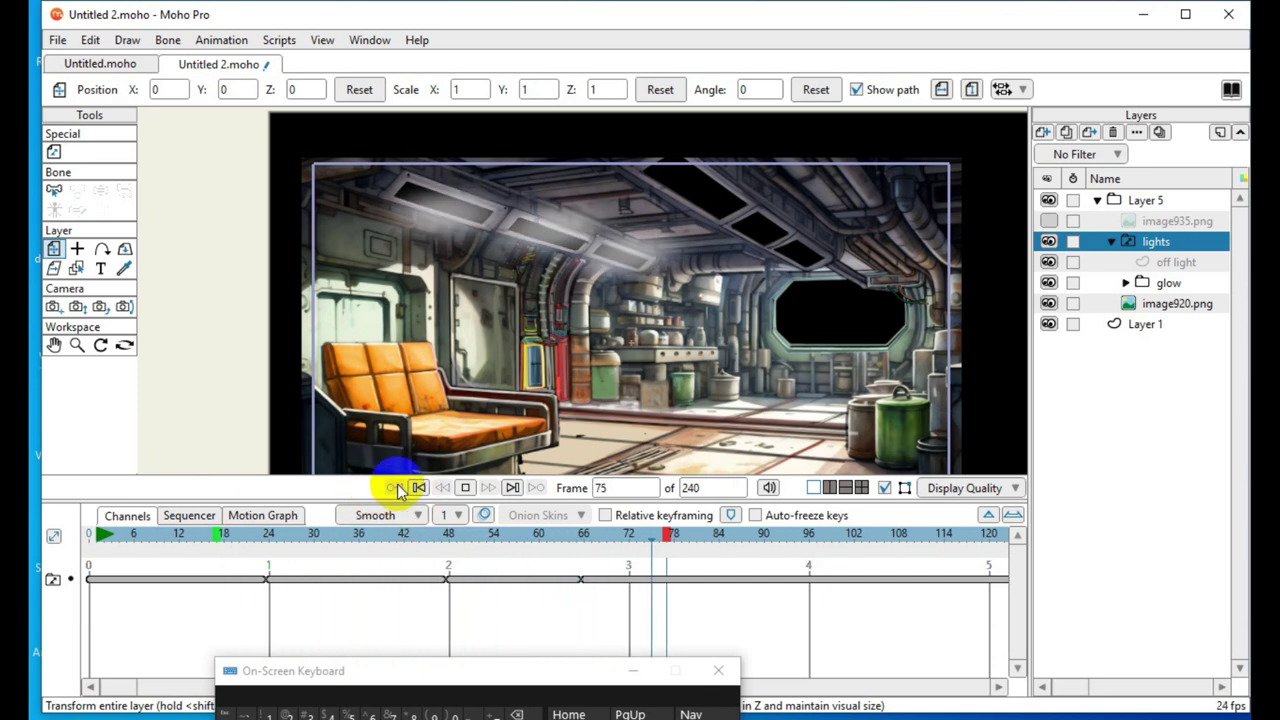
left_click(466, 488)
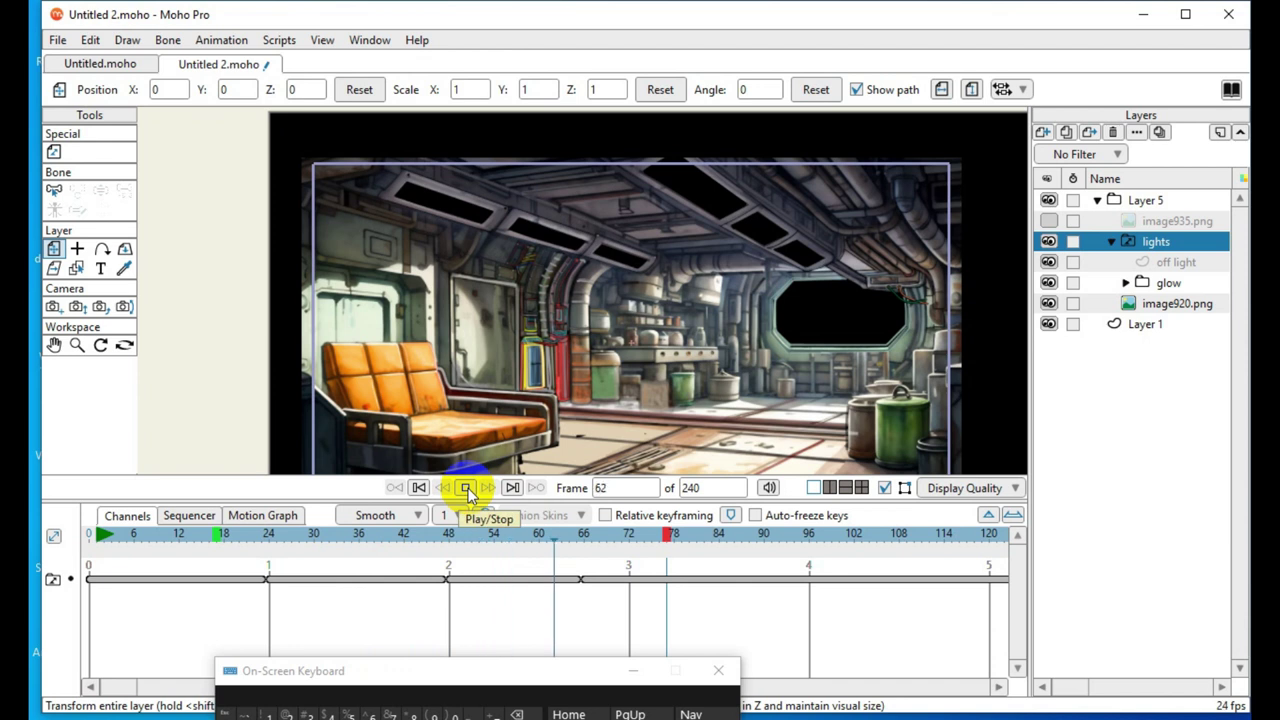
left_click(466, 488)
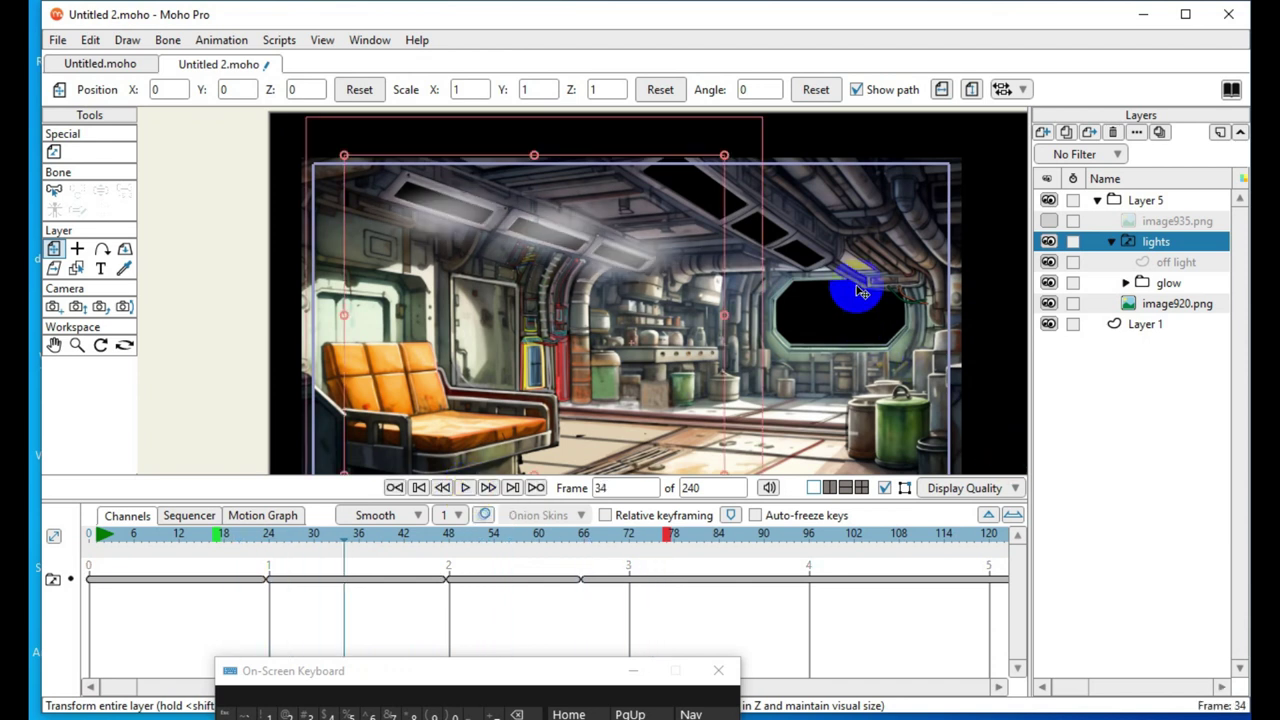